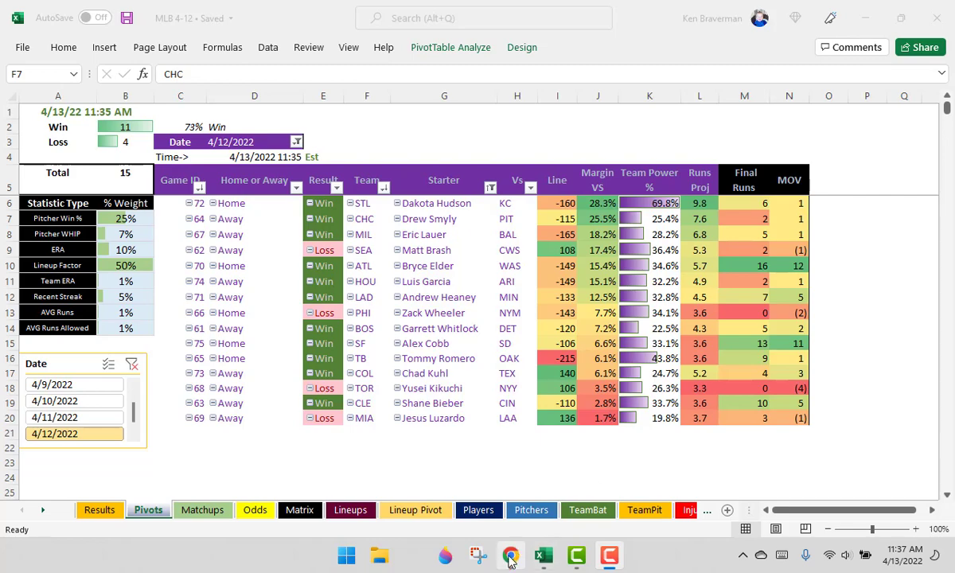
# - Switch to the browser and show the MLB Algorithm 2022 Google Sheet
pyautogui.click(510, 556)
pyautogui.click(274, 13)
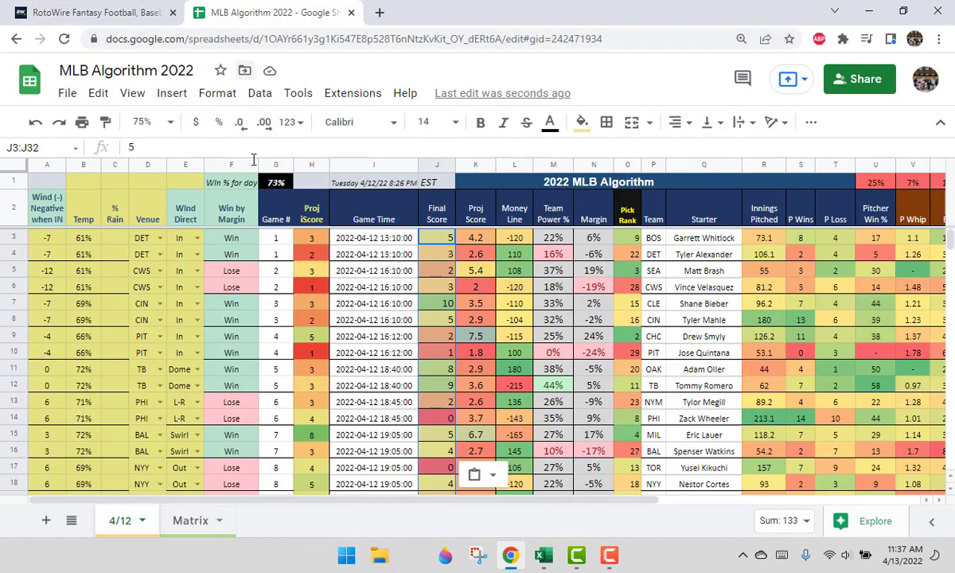
# - Select columns A, D and H, set the 4/12 sheet zoom to 100%, then return to Excel
pyautogui.scroll(-5, 414, 314)
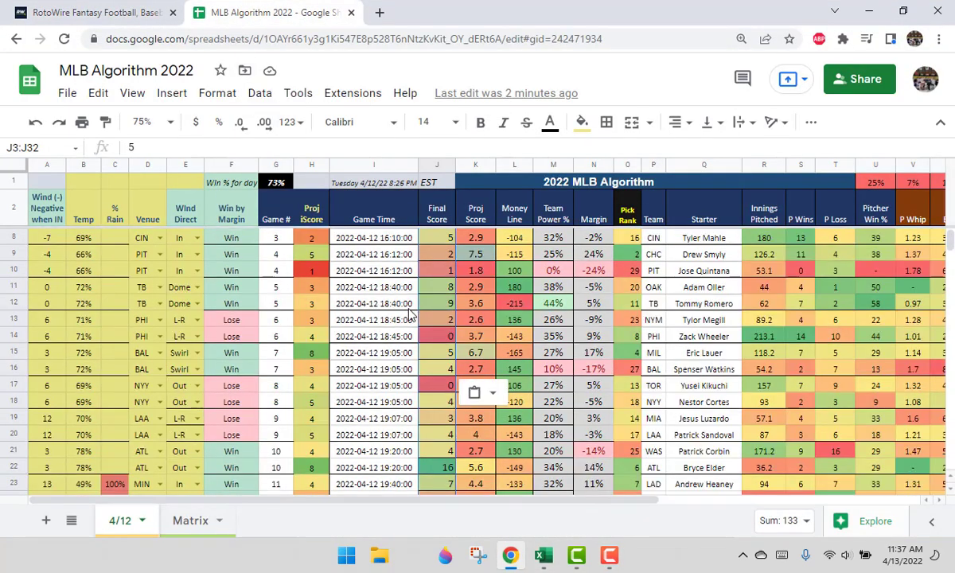
pyautogui.scroll(5, 454, 385)
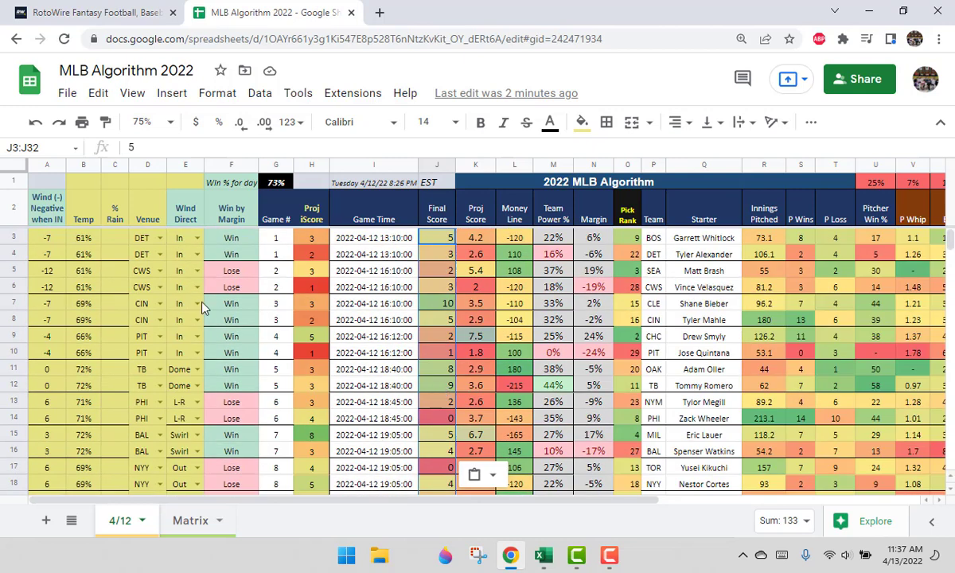
pyautogui.click(44, 163)
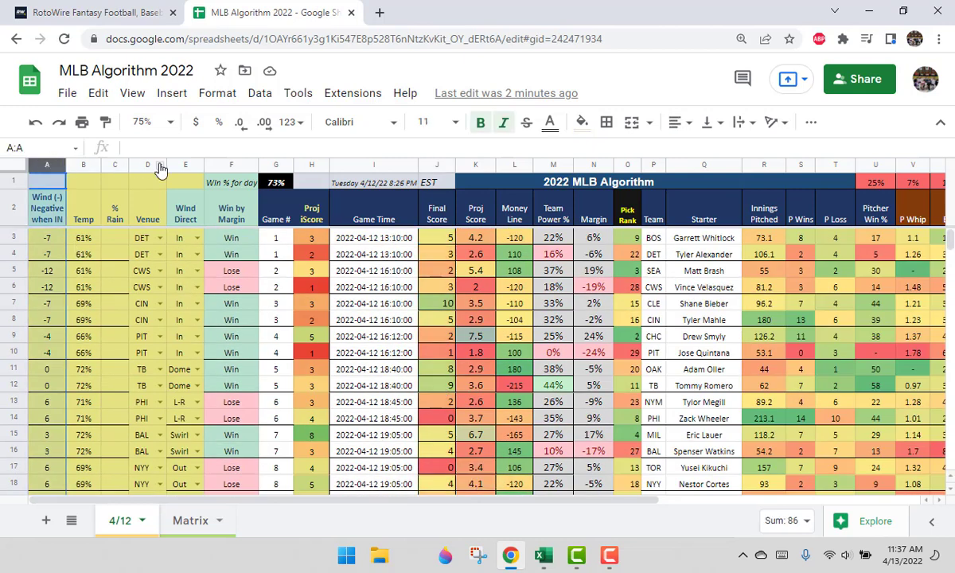
pyautogui.click(179, 164)
pyautogui.click(147, 164)
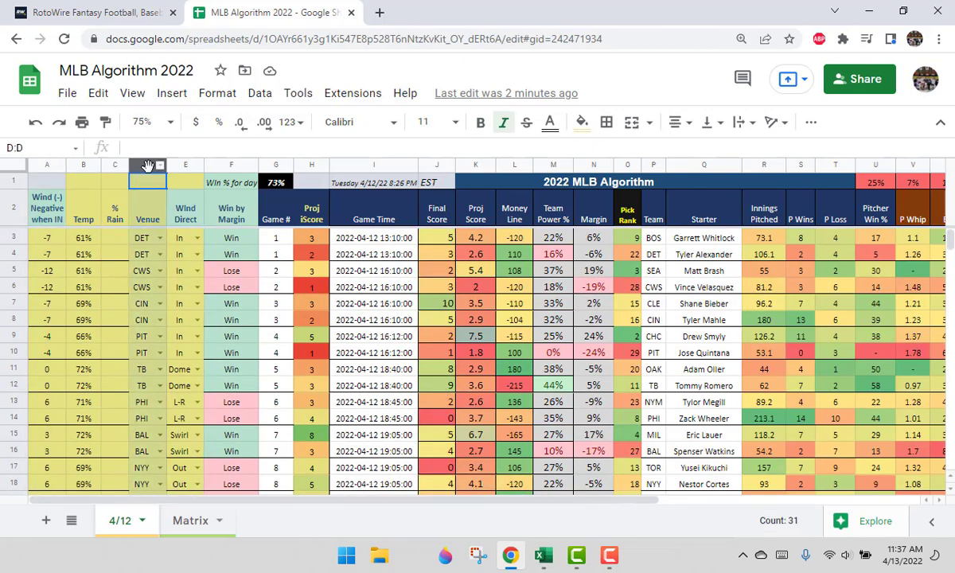
pyautogui.click(307, 164)
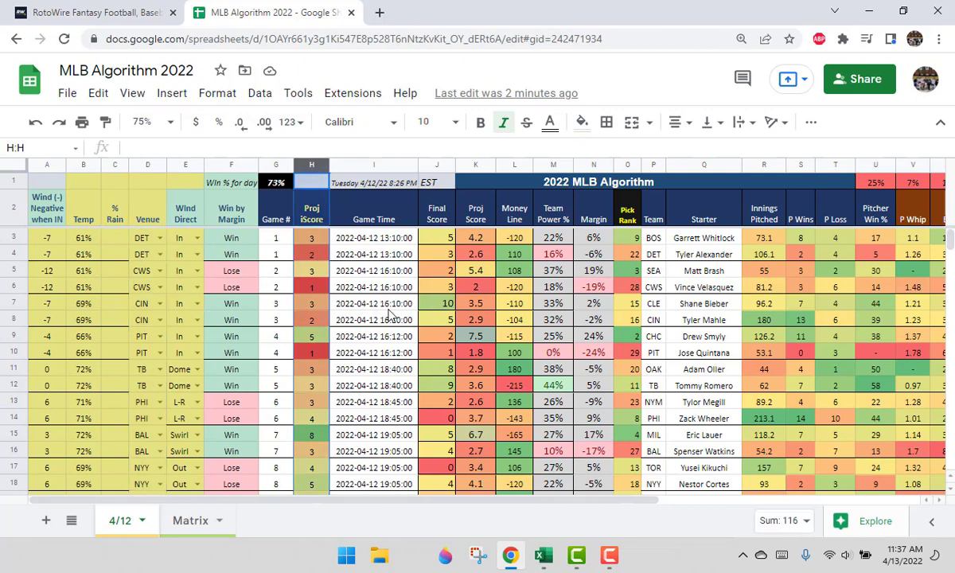
pyautogui.click(167, 123)
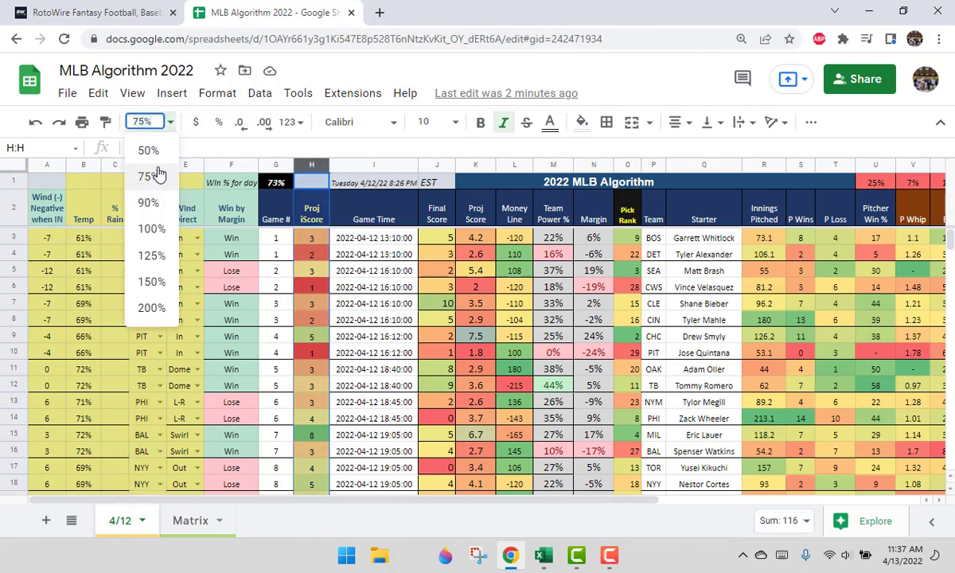
pyautogui.click(148, 226)
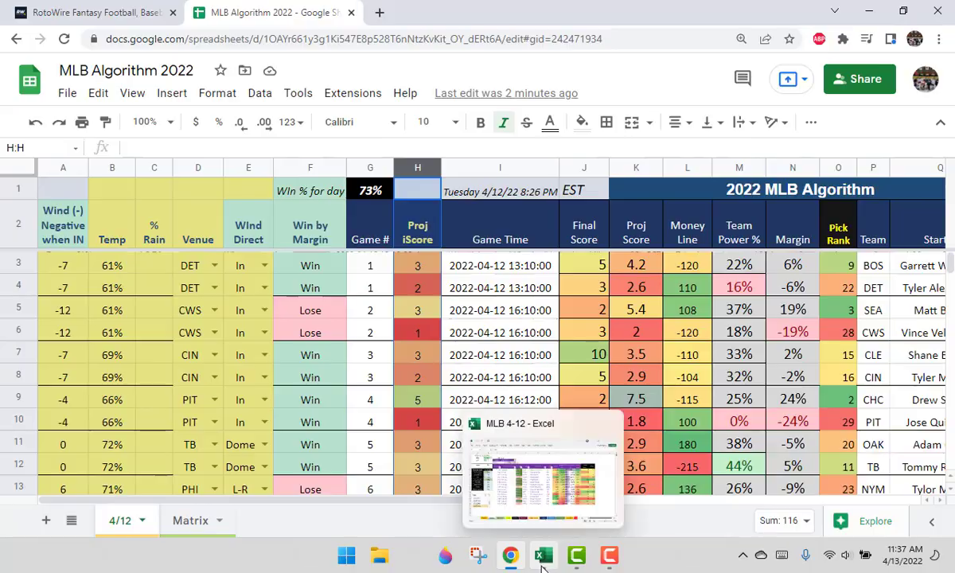
pyautogui.click(542, 557)
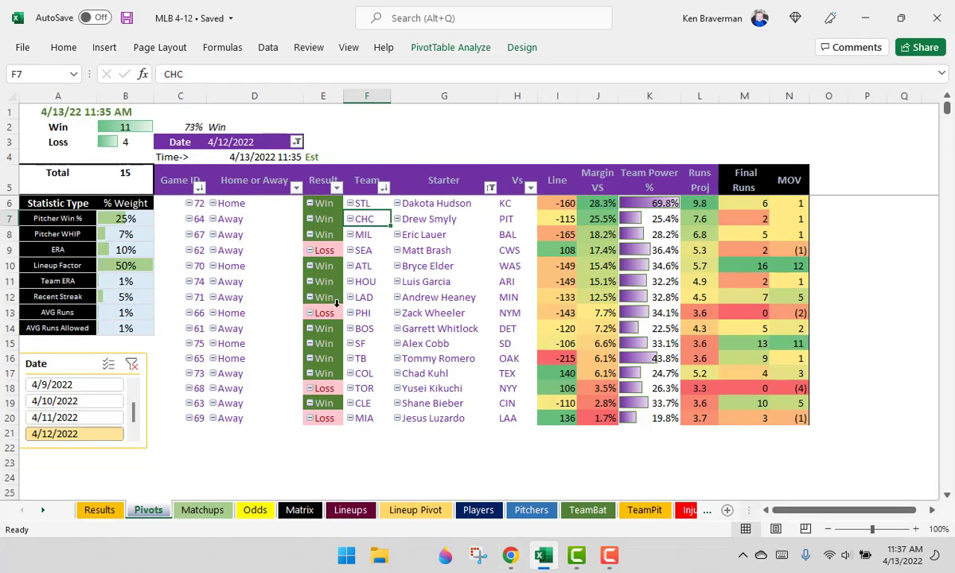
# - Review the D4 time formula and the Matchups weights P1:W1, then go to the RotoWire tab
pyautogui.moveTo(333, 315)
pyautogui.click(257, 157)
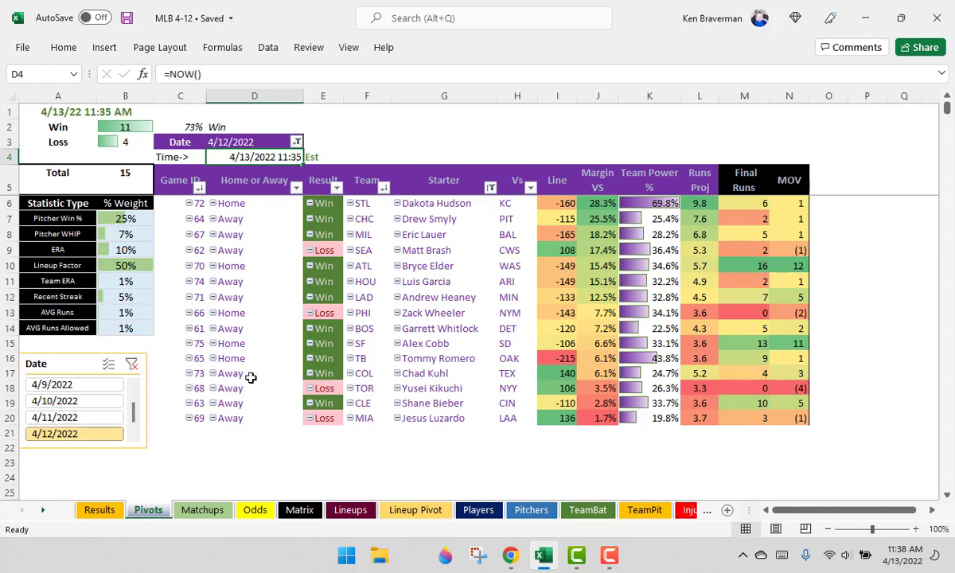
pyautogui.click(217, 511)
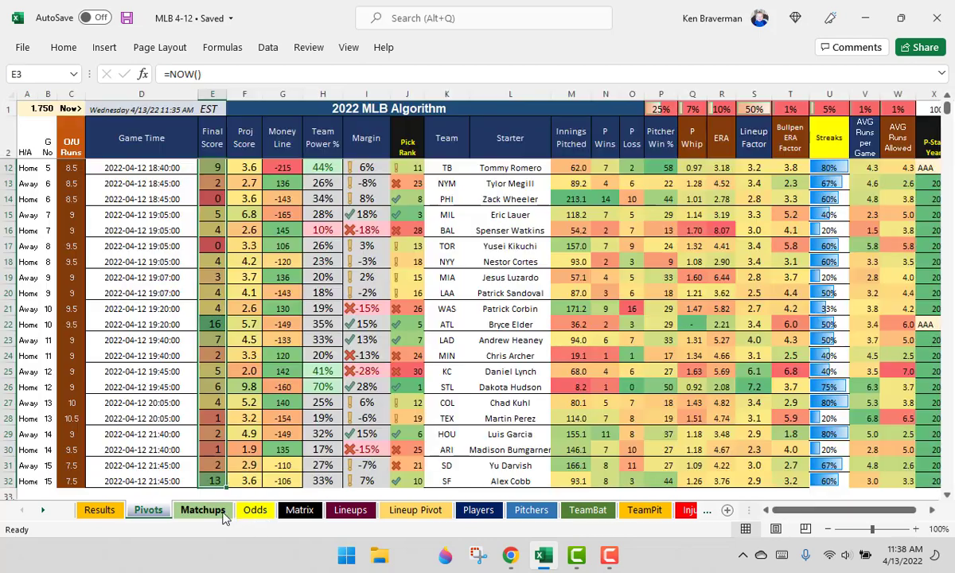
pyautogui.moveTo(667, 105); pyautogui.dragTo(891, 110)
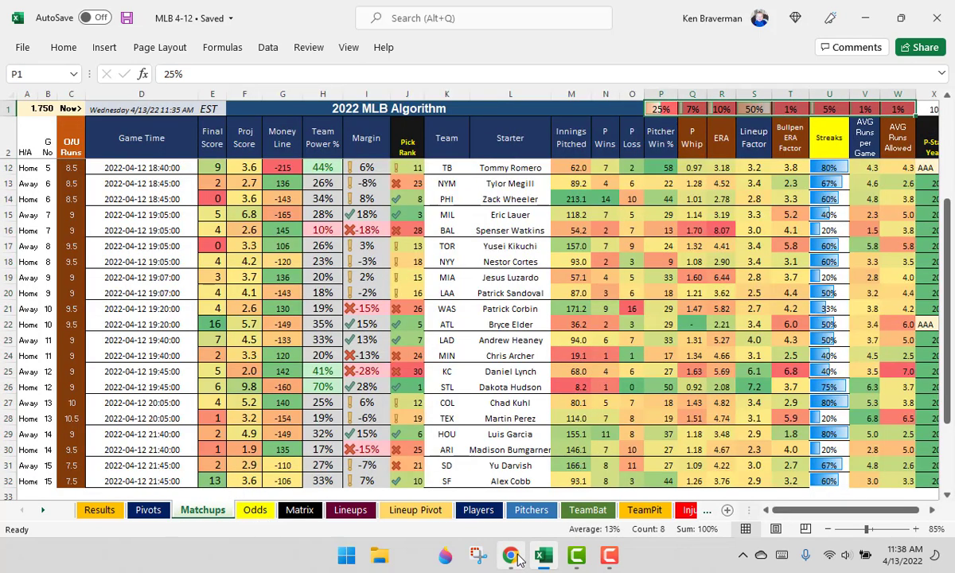
pyautogui.click(513, 556)
pyautogui.click(110, 18)
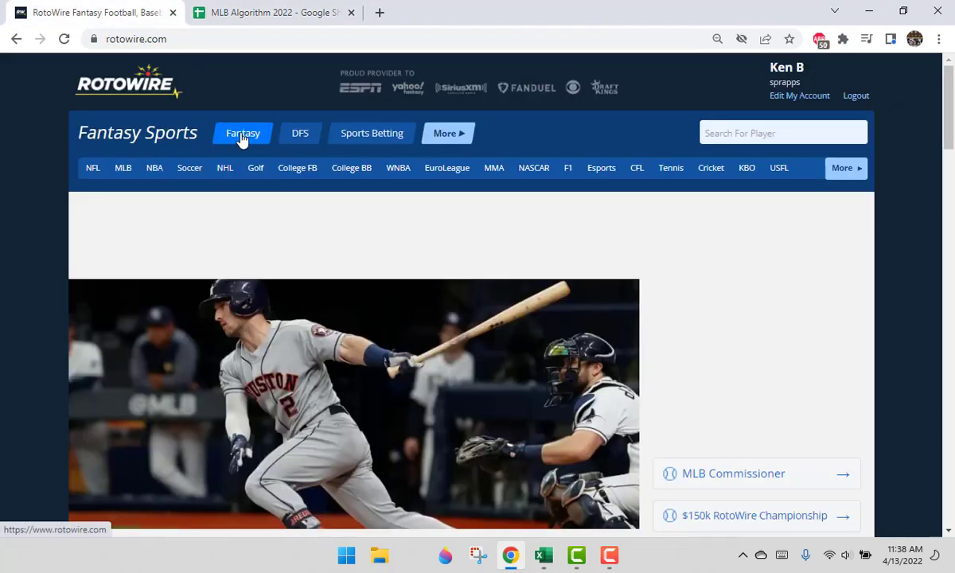
# - Browse RotoWire's MLB baseball page, then return to the MLB 4-12 workbook
pyautogui.click(133, 176)
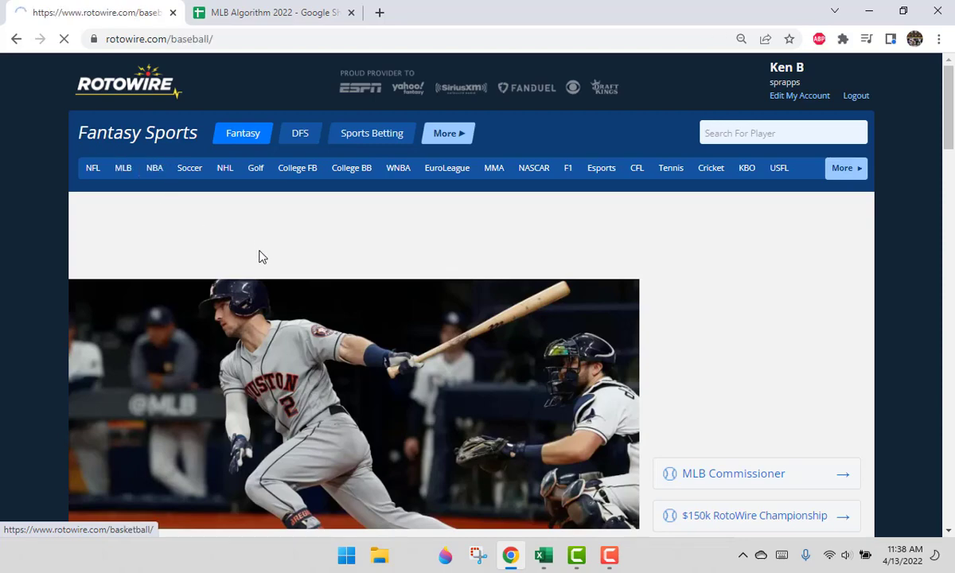
pyautogui.scroll(-9, 557, 367)
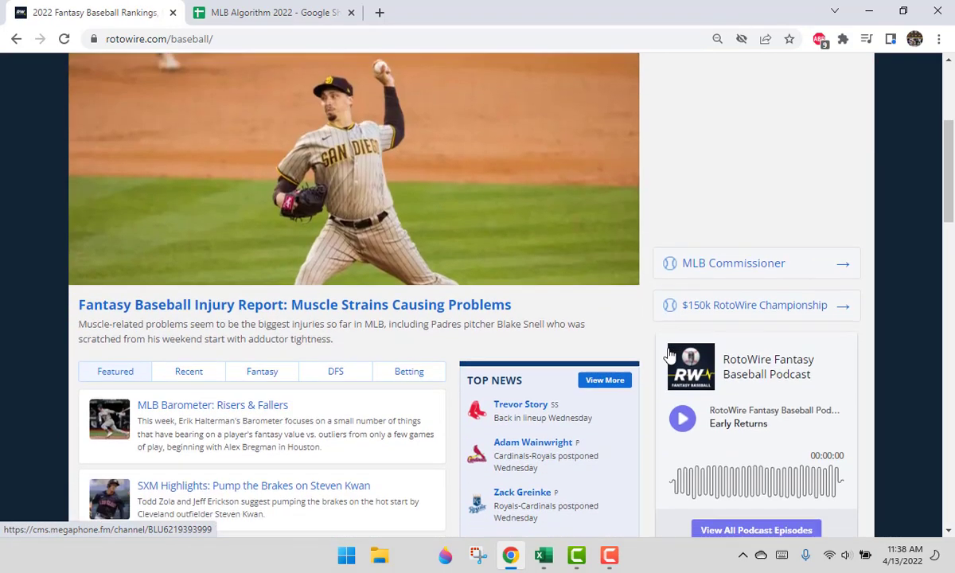
pyautogui.scroll(7, 418, 365)
pyautogui.scroll(3, 351, 332)
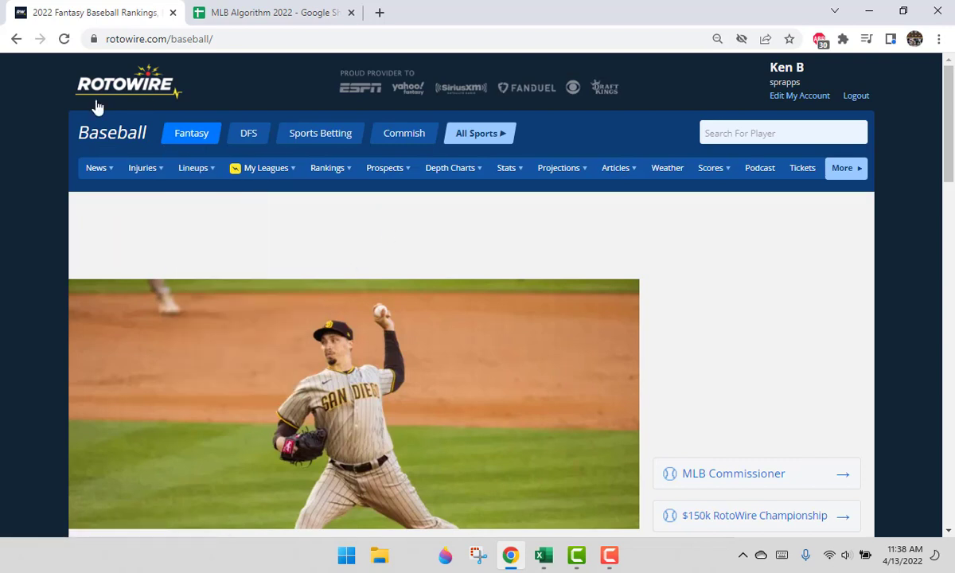
pyautogui.moveTo(143, 168)
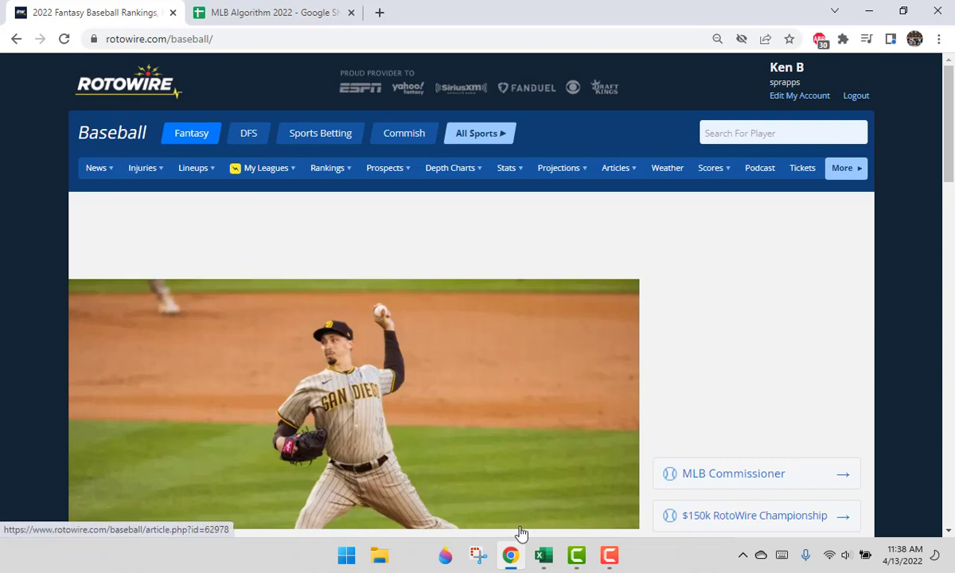
pyautogui.click(545, 557)
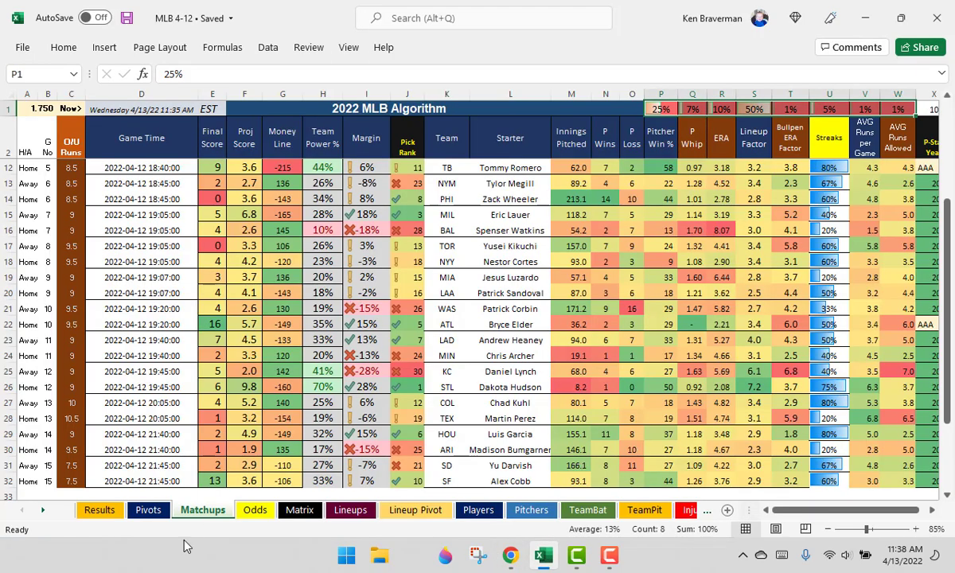
pyautogui.click(146, 512)
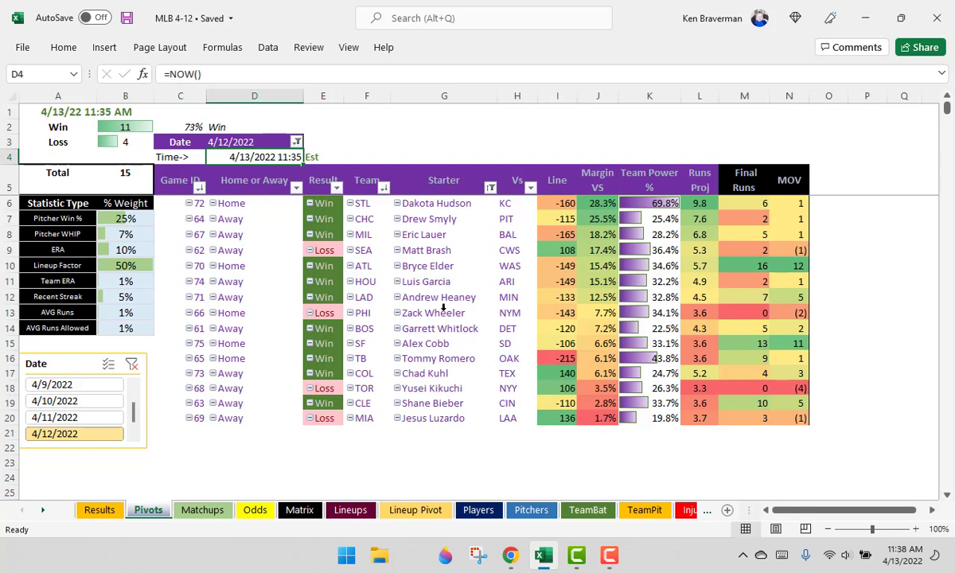
pyautogui.scroll(1, 418, 335)
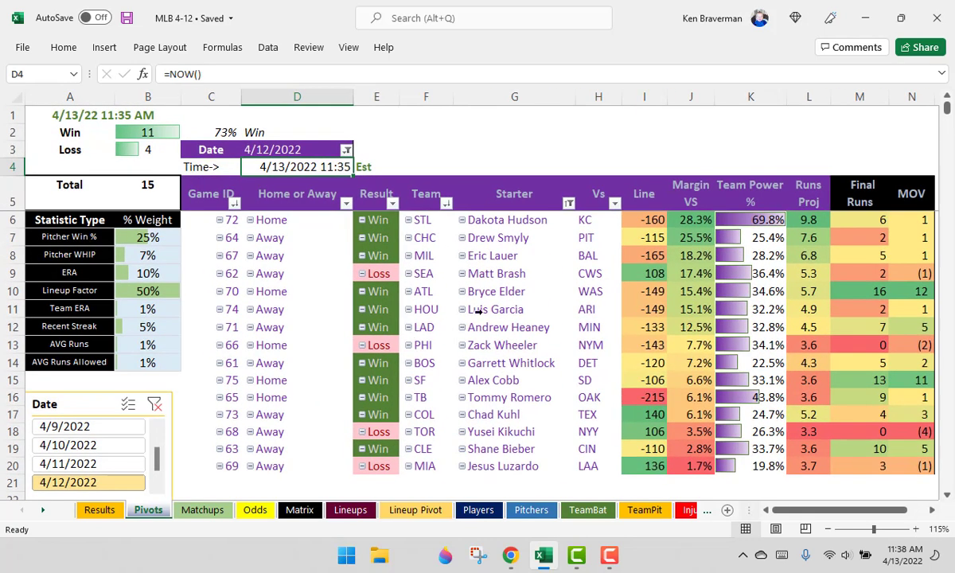
pyautogui.moveTo(379, 222); pyautogui.dragTo(373, 332)
pyautogui.moveTo(691, 327); pyautogui.dragTo(690, 223)
pyautogui.click(379, 273)
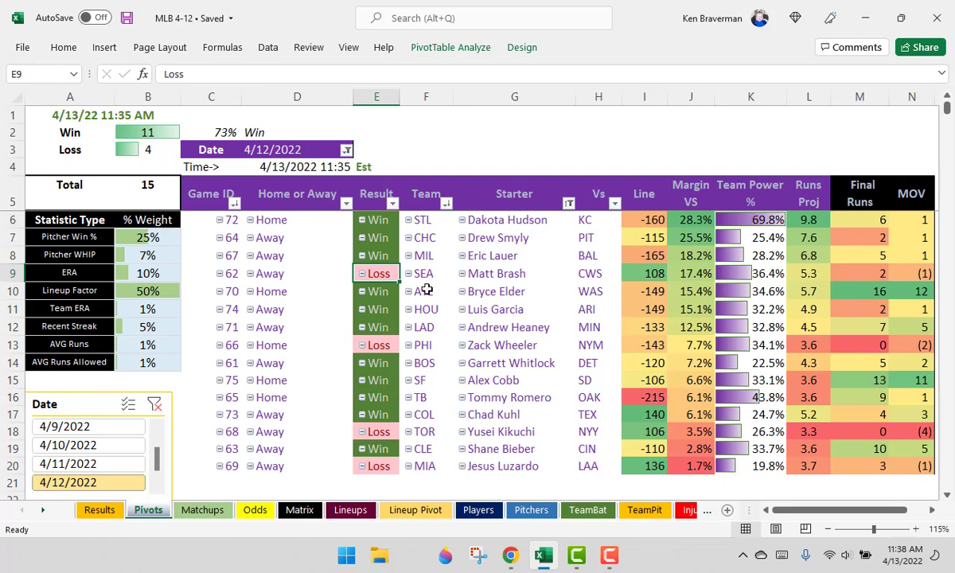
pyautogui.click(505, 277)
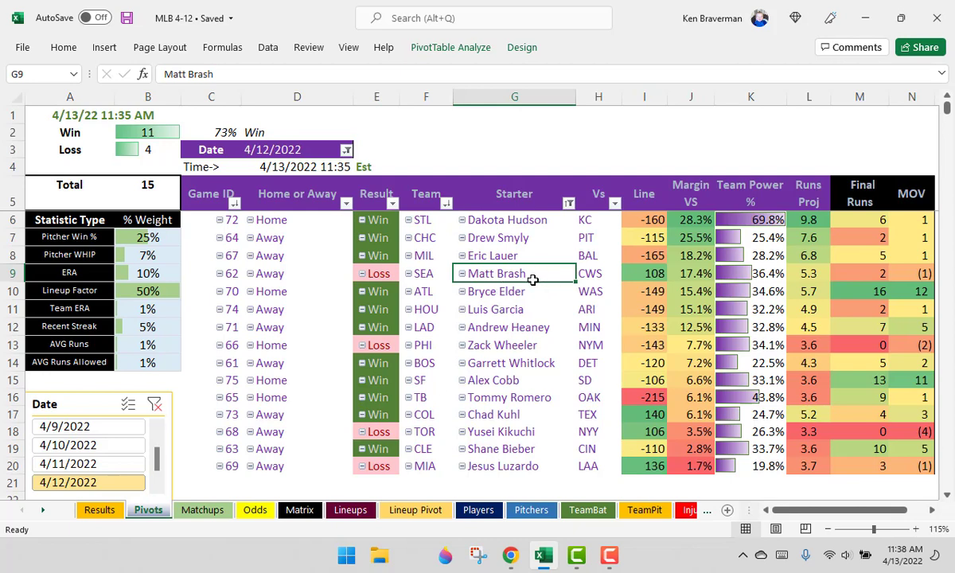
pyautogui.click(202, 510)
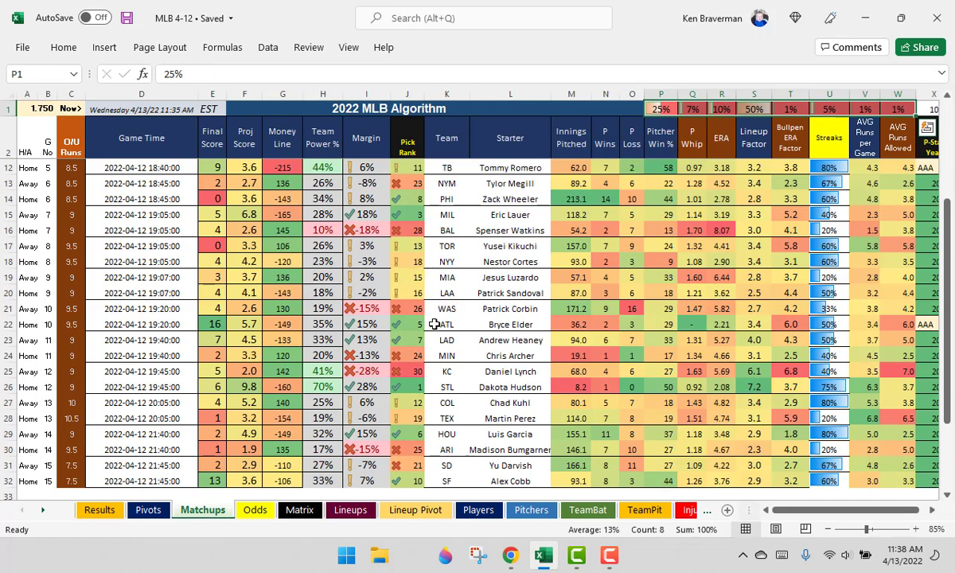
pyautogui.scroll(3, 438, 307)
pyautogui.moveTo(209, 198)
pyautogui.mouseDown()
pyautogui.moveTo(216, 228)
pyautogui.moveTo(215, 215)
pyautogui.mouseUp()
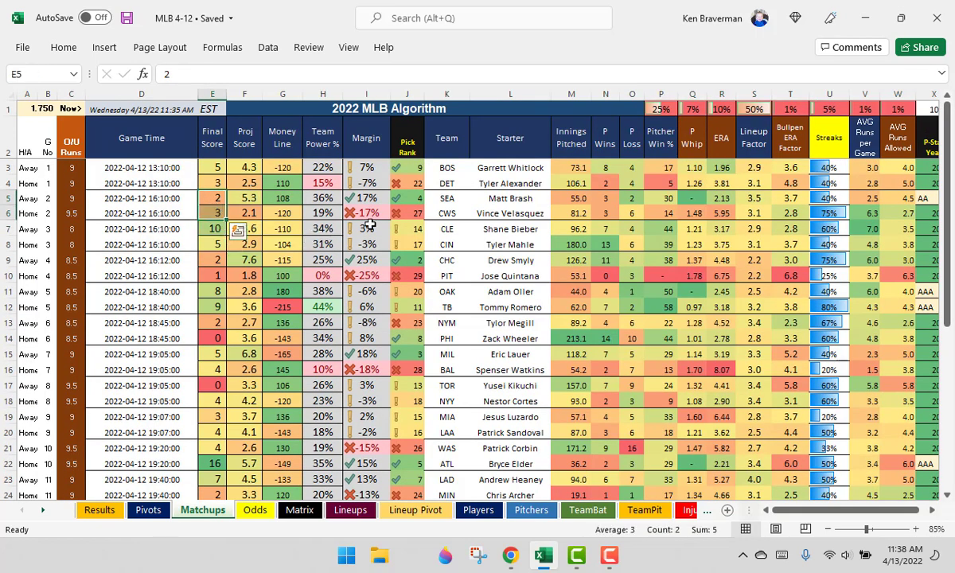
pyautogui.click(144, 510)
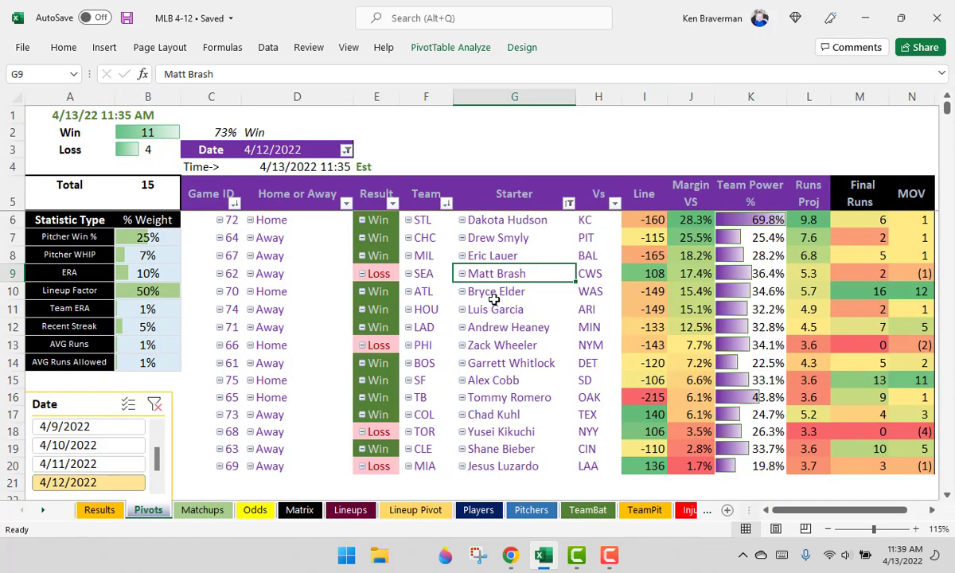
pyautogui.click(202, 510)
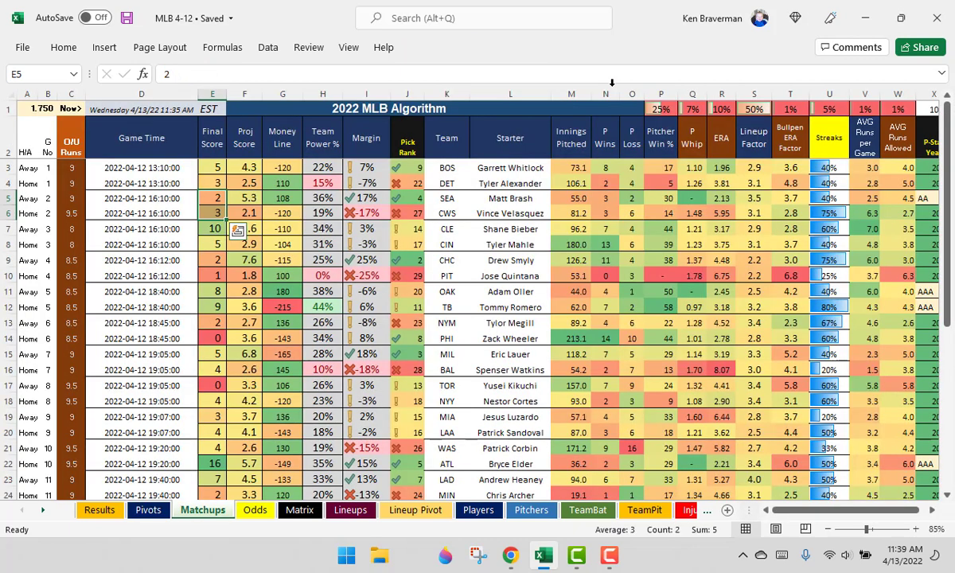
pyautogui.moveTo(661, 109); pyautogui.dragTo(829, 109)
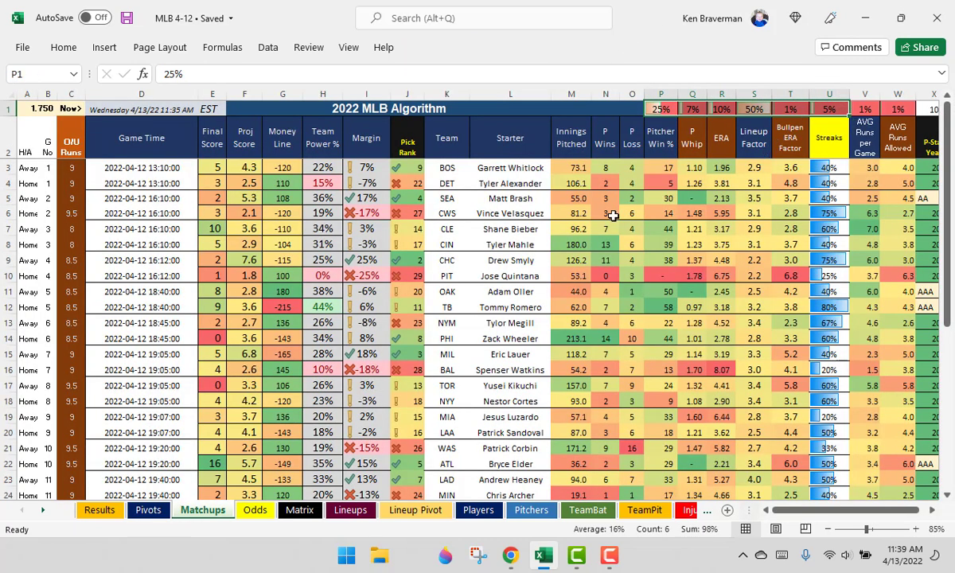
pyautogui.scroll(1, 635, 267)
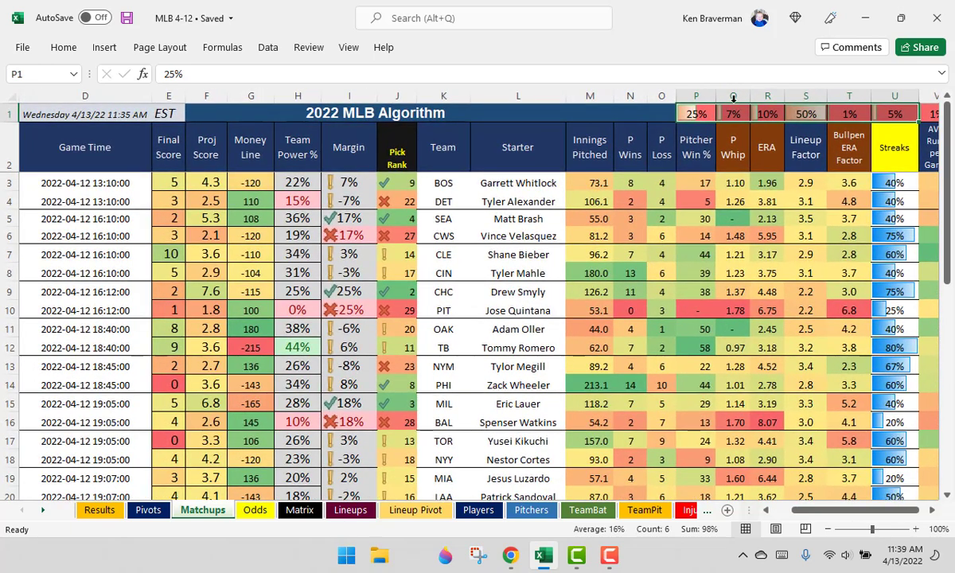
pyautogui.click(731, 97)
pyautogui.click(733, 218)
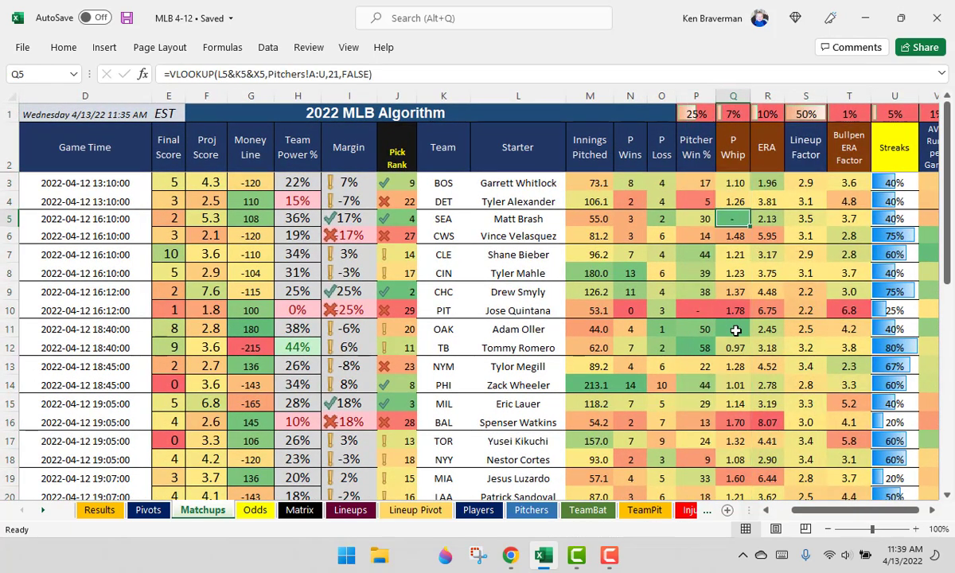
pyautogui.click(733, 328)
pyautogui.scroll(-5, 736, 322)
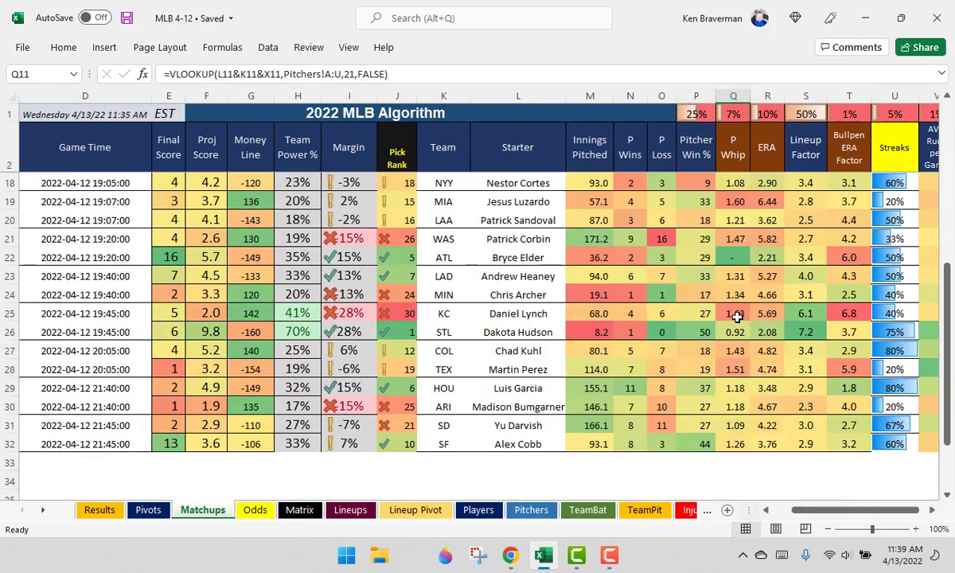
pyautogui.click(732, 257)
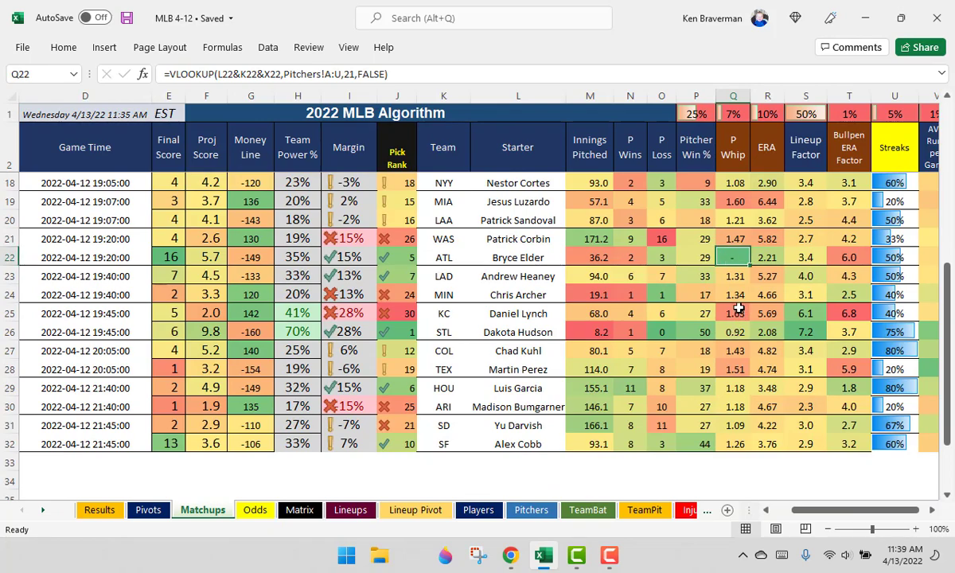
pyautogui.scroll(2, 735, 310)
pyautogui.scroll(3, 734, 346)
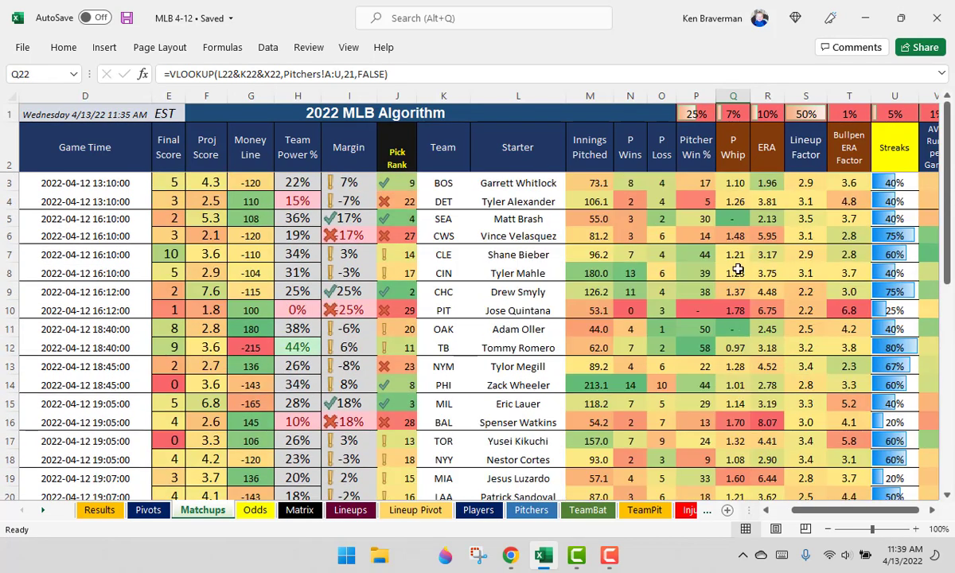
pyautogui.click(733, 329)
pyautogui.click(729, 219)
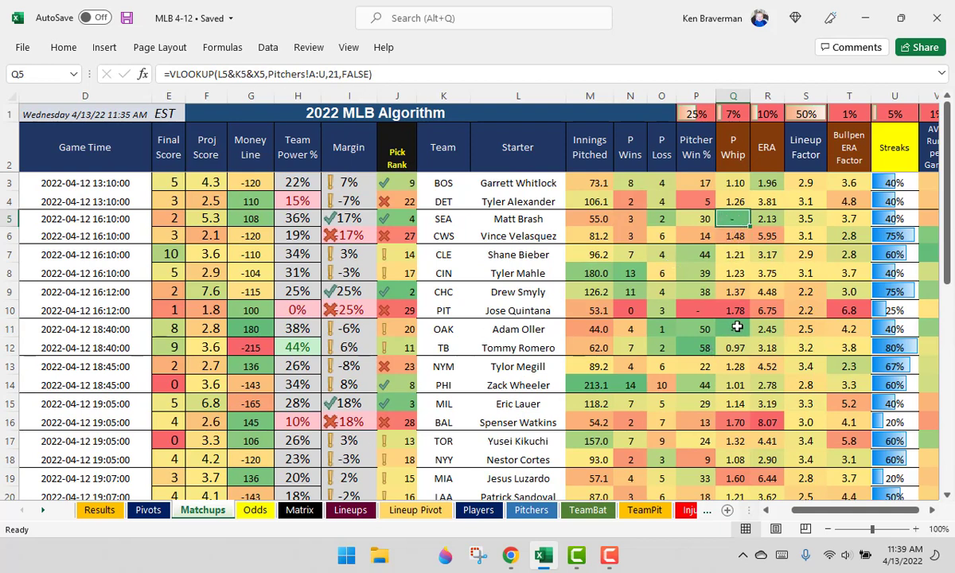
pyautogui.click(731, 309)
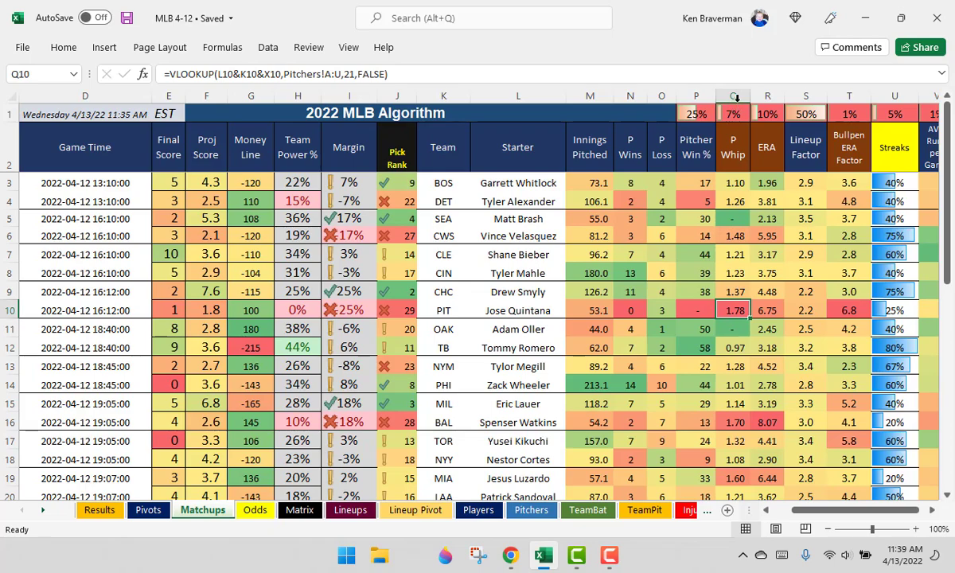
pyautogui.moveTo(736, 96); pyautogui.dragTo(818, 102)
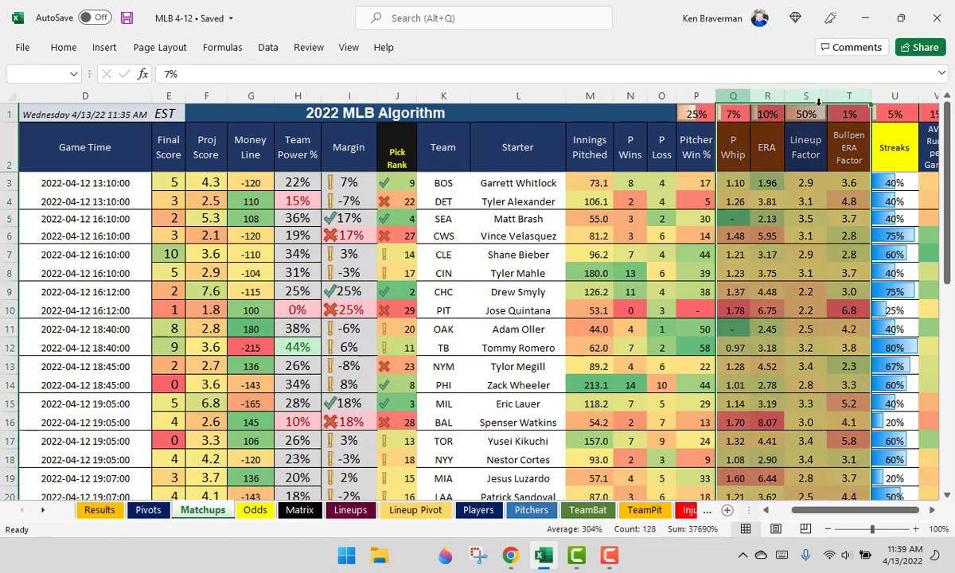
pyautogui.scroll(-5, 787, 362)
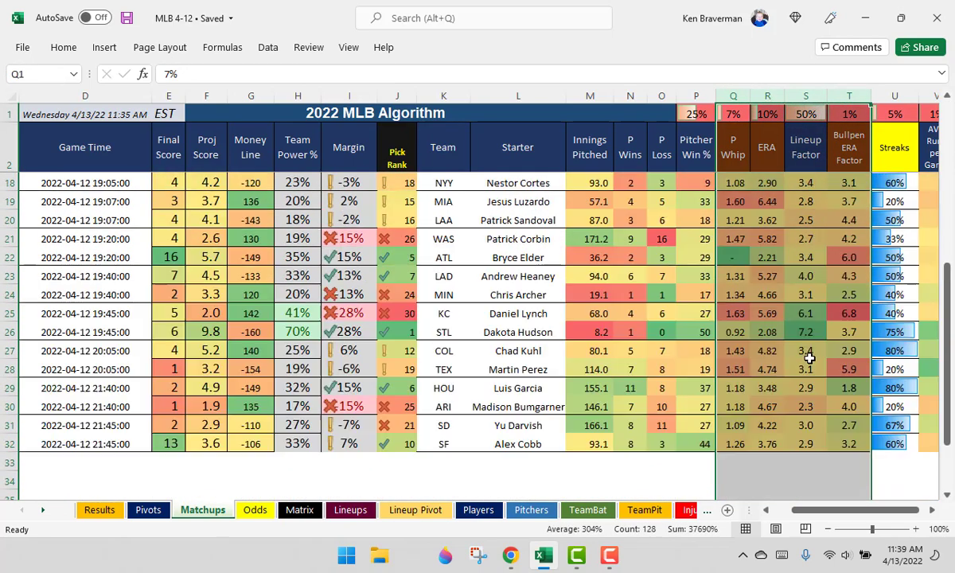
pyautogui.scroll(5, 809, 359)
pyautogui.click(732, 218)
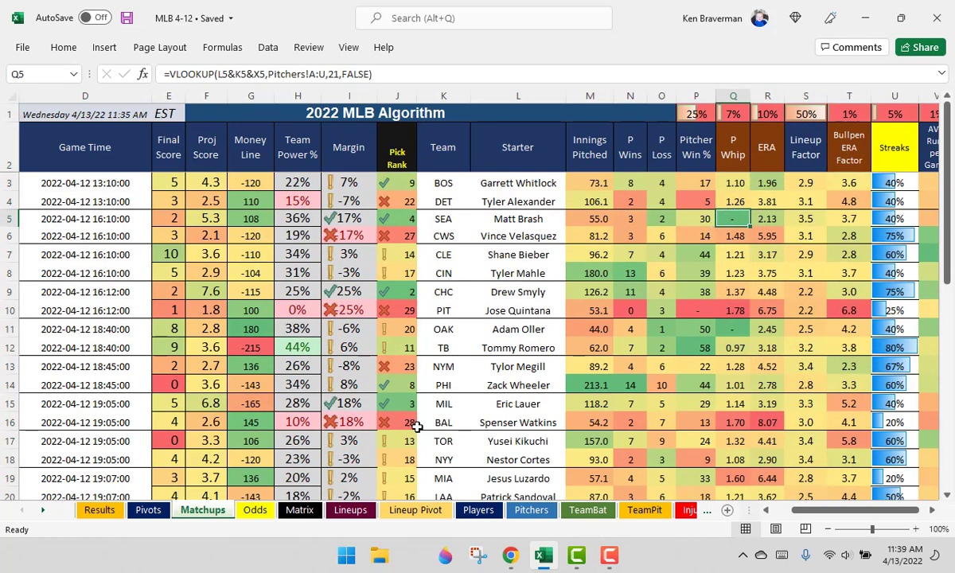
# - Trace where the Results sheet's game time and runs cells pull from in Matchups and the pivot
pyautogui.click(112, 510)
pyautogui.click(416, 312)
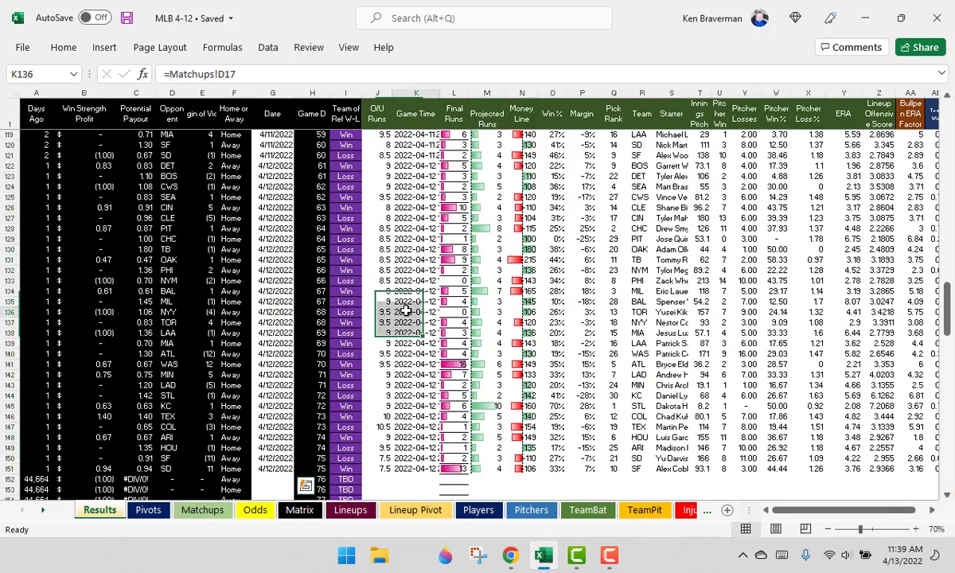
pyautogui.scroll(1, 423, 293)
pyautogui.scroll(1, 423, 293)
pyautogui.scroll(-2, 374, 239)
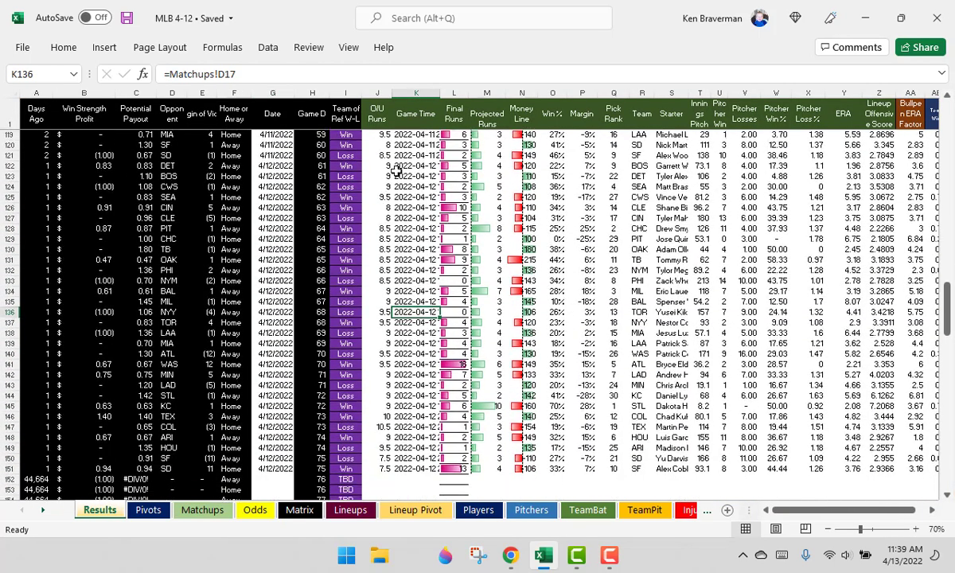
pyautogui.moveTo(398, 164); pyautogui.dragTo(398, 176)
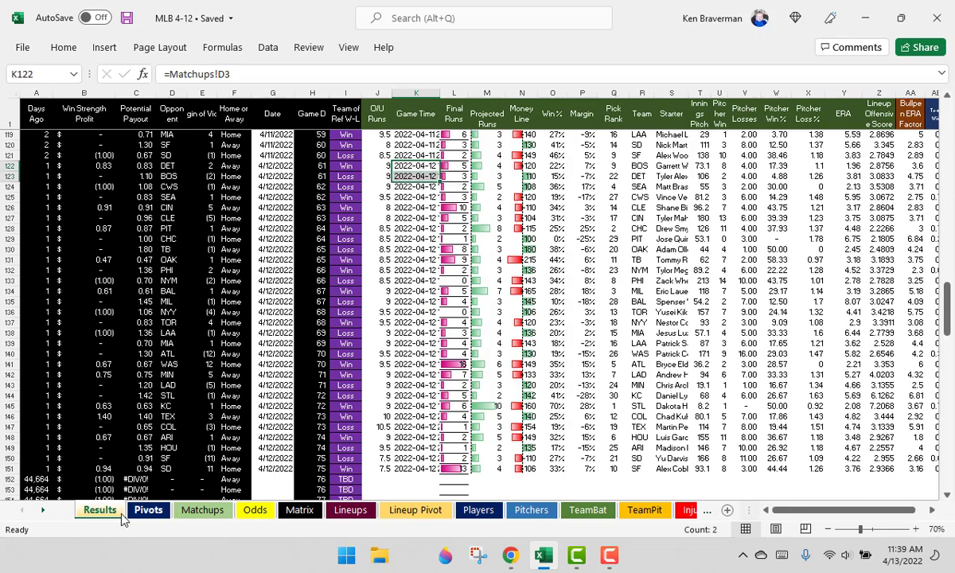
pyautogui.click(370, 291)
pyautogui.click(202, 509)
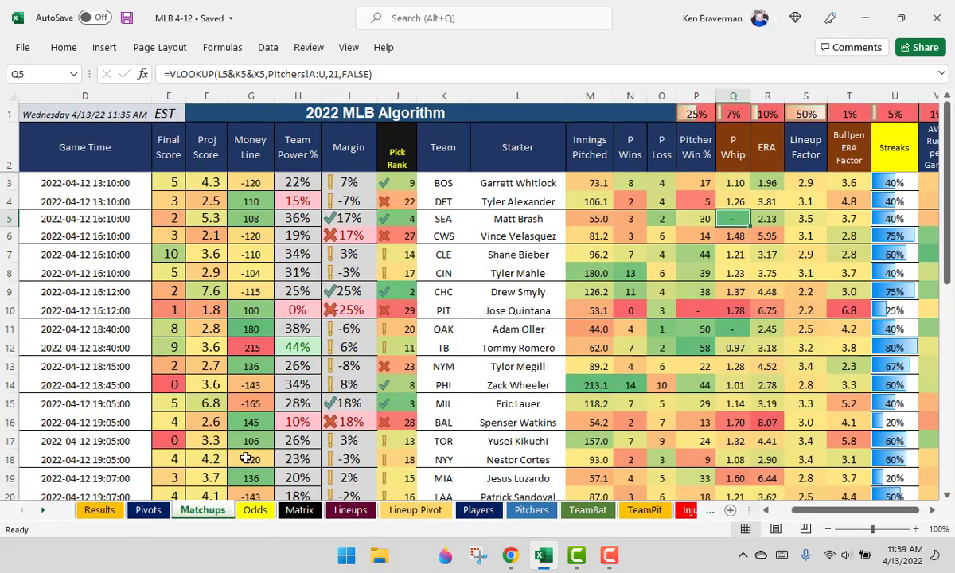
pyautogui.click(147, 511)
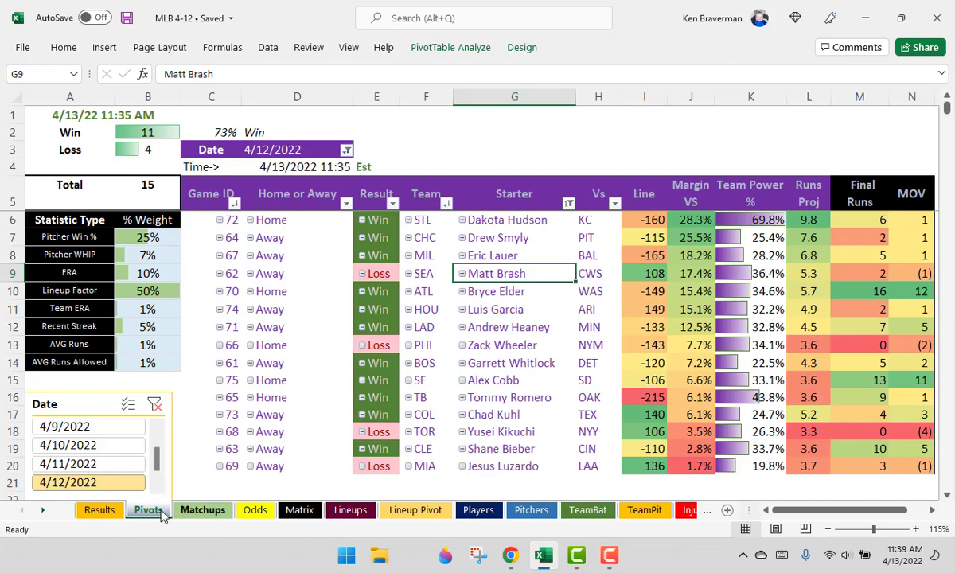
pyautogui.click(100, 509)
pyautogui.scroll(-1, 383, 248)
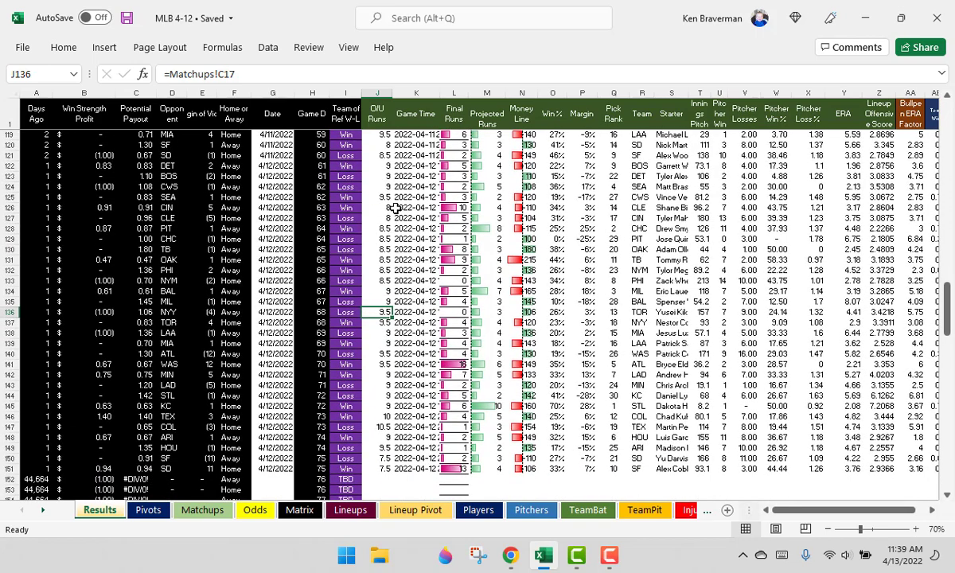
# - Copy the 4/12 game rows J122:AE151 and paste them back as values
pyautogui.click(382, 168)
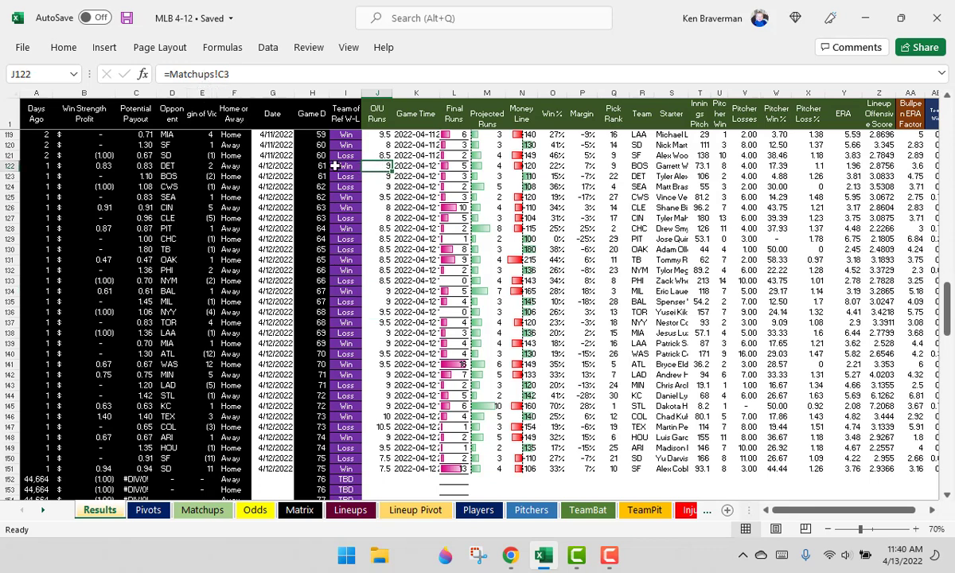
pyautogui.moveTo(398, 171); pyautogui.dragTo(876, 471)
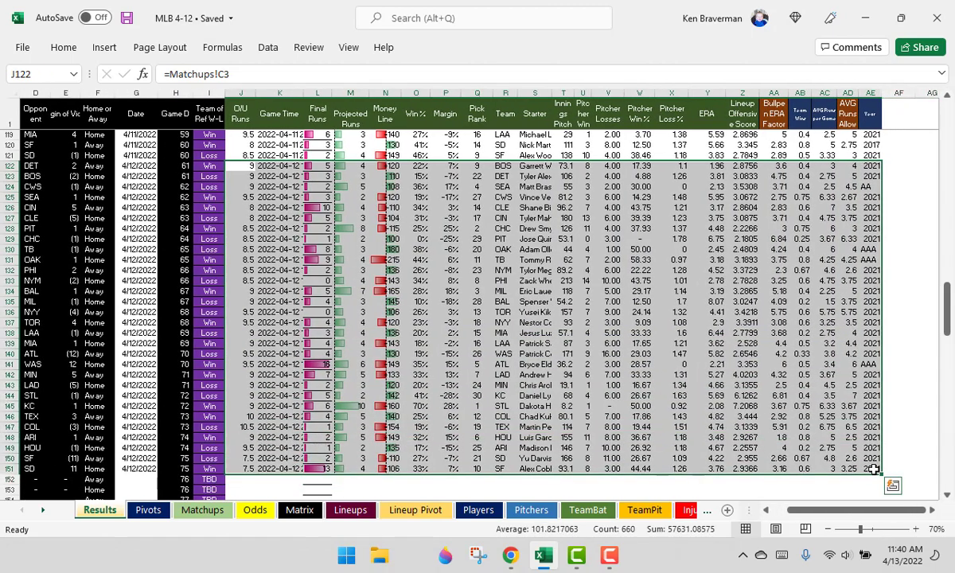
pyautogui.hotkey('ctrl', 'c')
pyautogui.rightClick(370, 272)
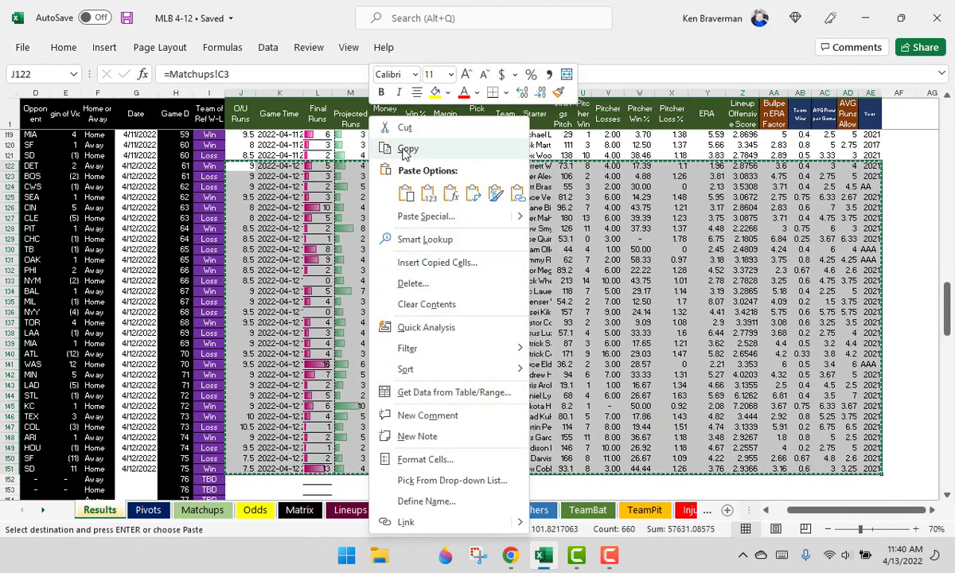
pyautogui.click(405, 148)
pyautogui.rightClick(373, 214)
pyautogui.click(429, 193)
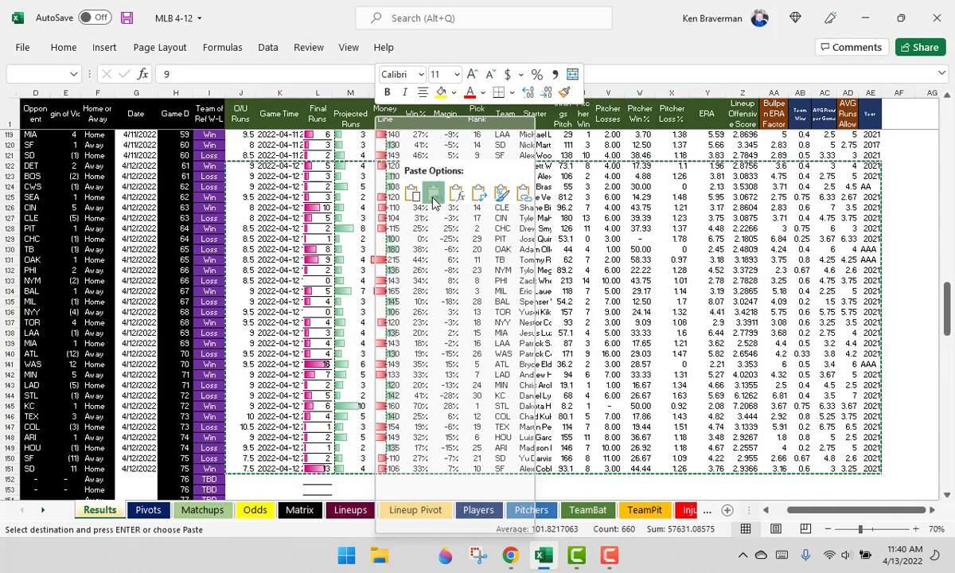
pyautogui.click(432, 197)
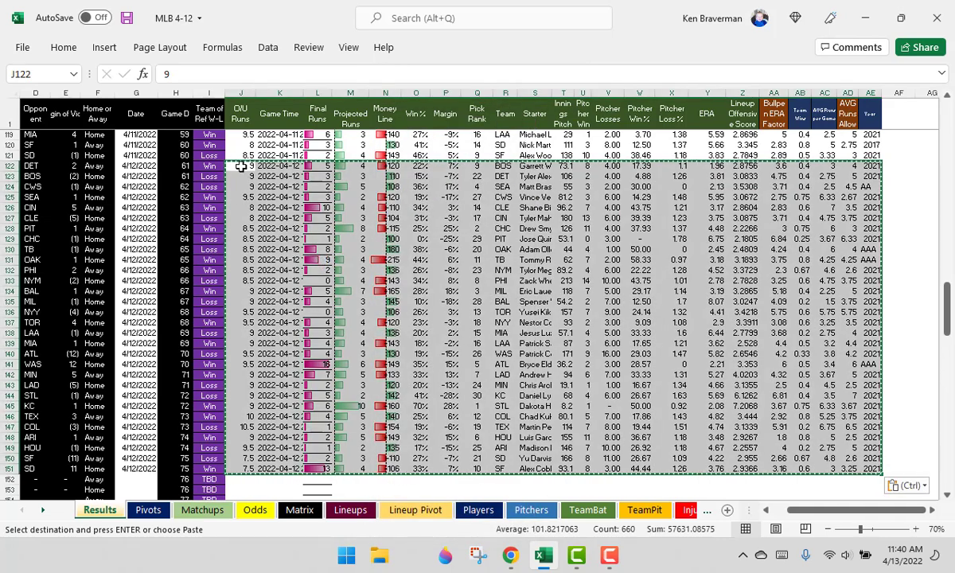
pyautogui.moveTo(240, 165); pyautogui.dragTo(874, 465)
# - Fill the date down from G151 so row 152 reads 4/13/2022
pyautogui.scroll(-7, 165, 261)
pyautogui.click(151, 260)
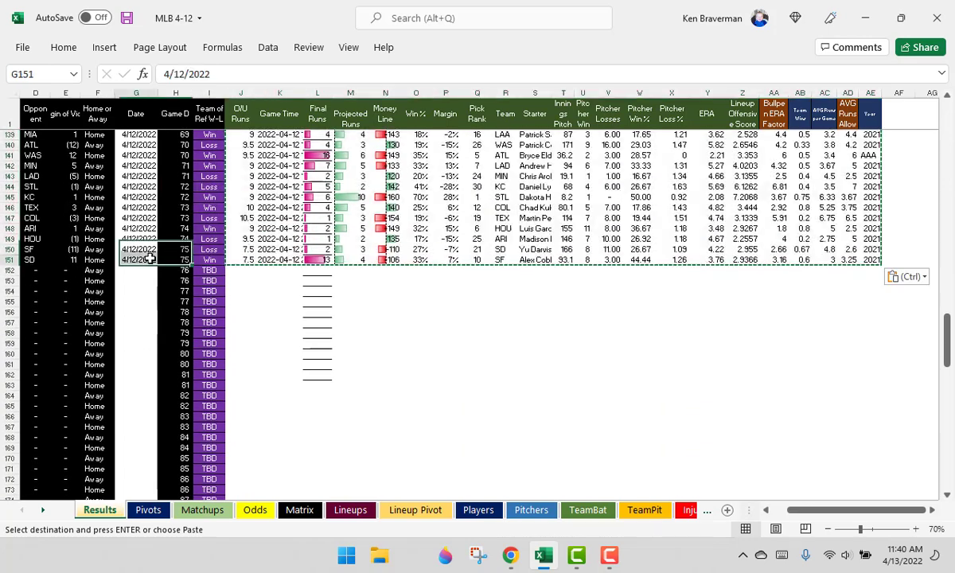
pyautogui.moveTo(159, 267); pyautogui.dragTo(159, 277)
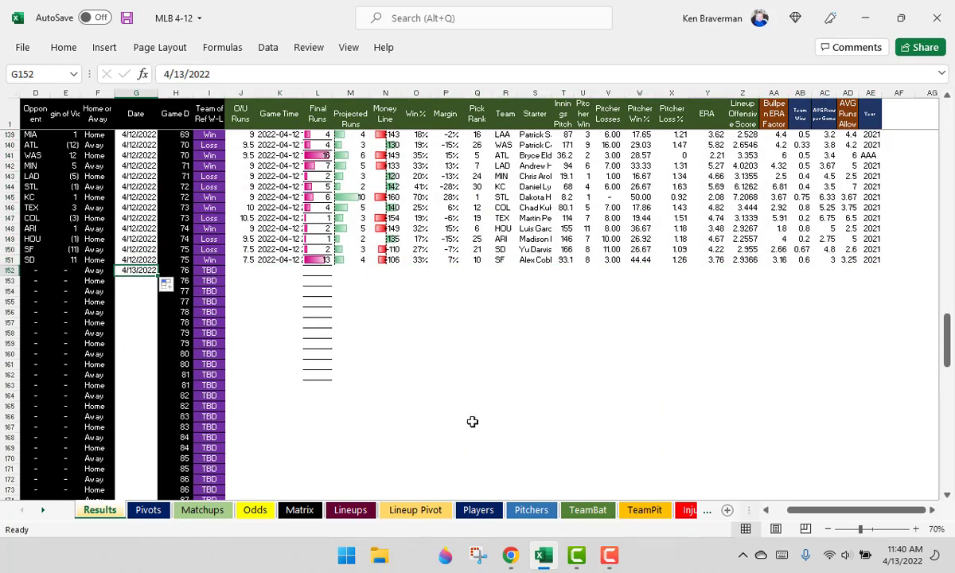
pyautogui.click(510, 555)
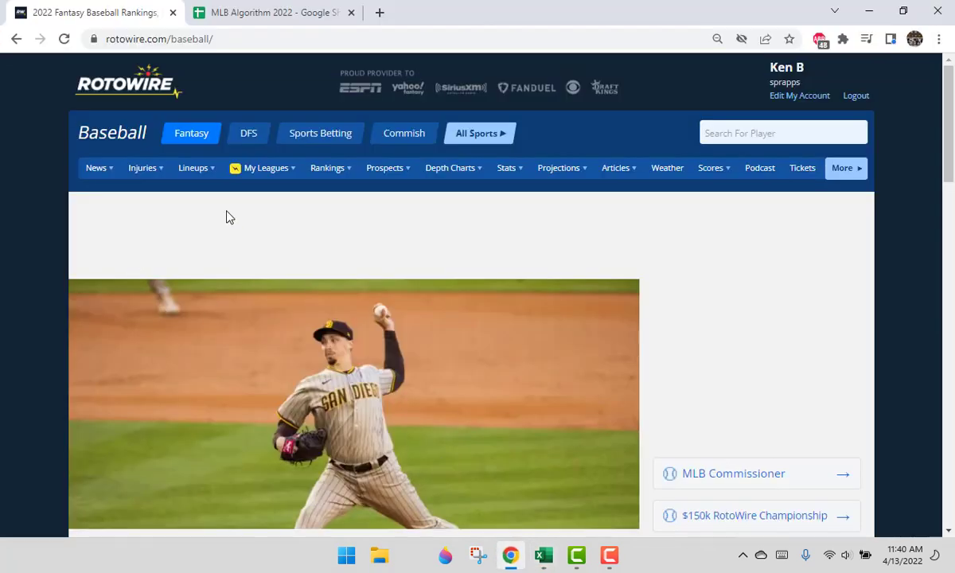
# - Export the 2022-04-13 MLB odds table from Sports Betting and open mlb-odds-rotowire.xlsx
pyautogui.click(295, 134)
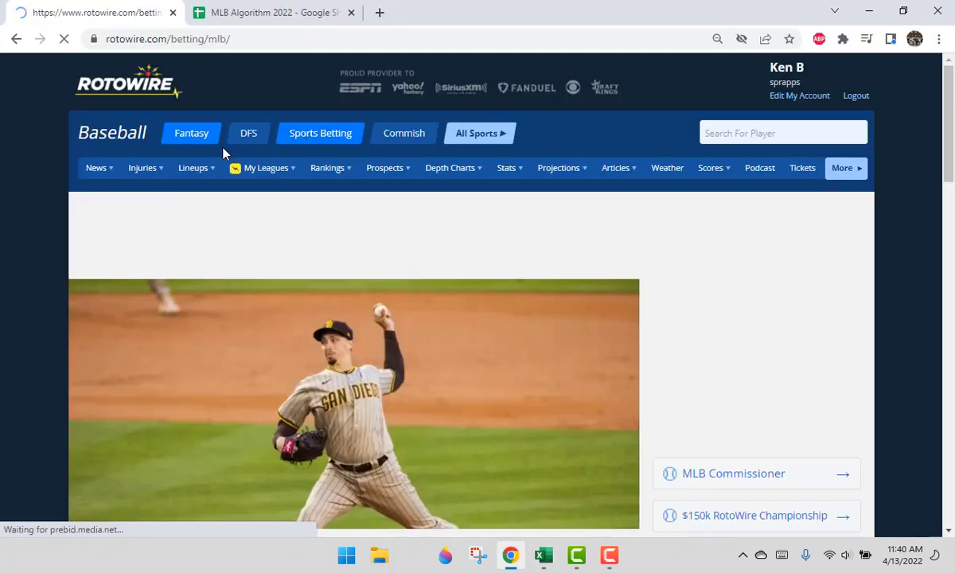
pyautogui.scroll(-6, 68, 263)
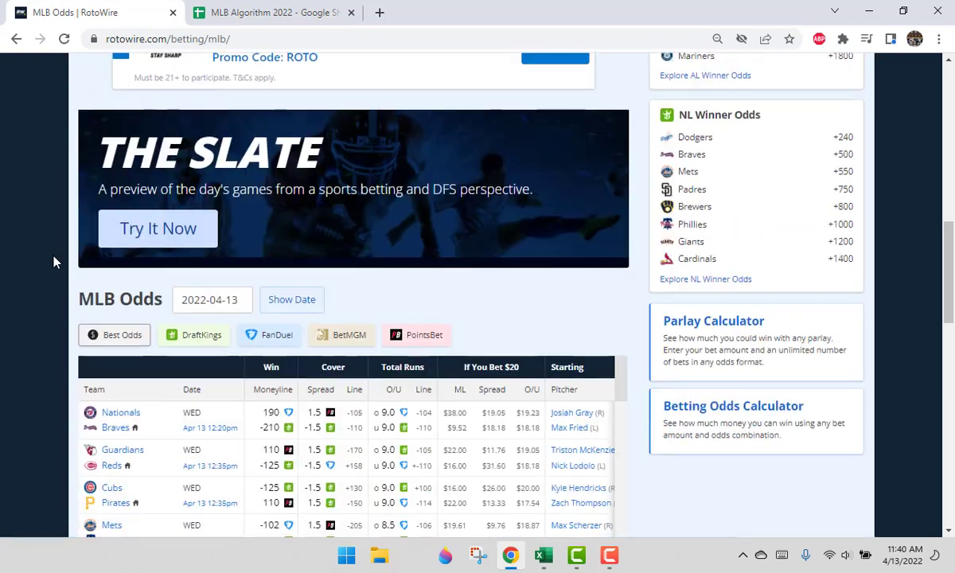
pyautogui.scroll(-2, 40, 261)
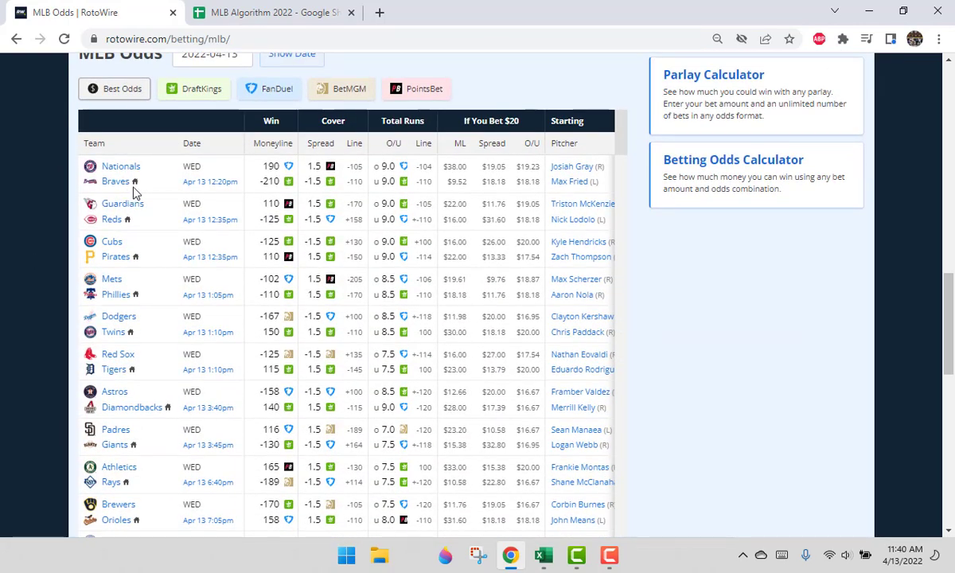
pyautogui.scroll(-2, 21, 245)
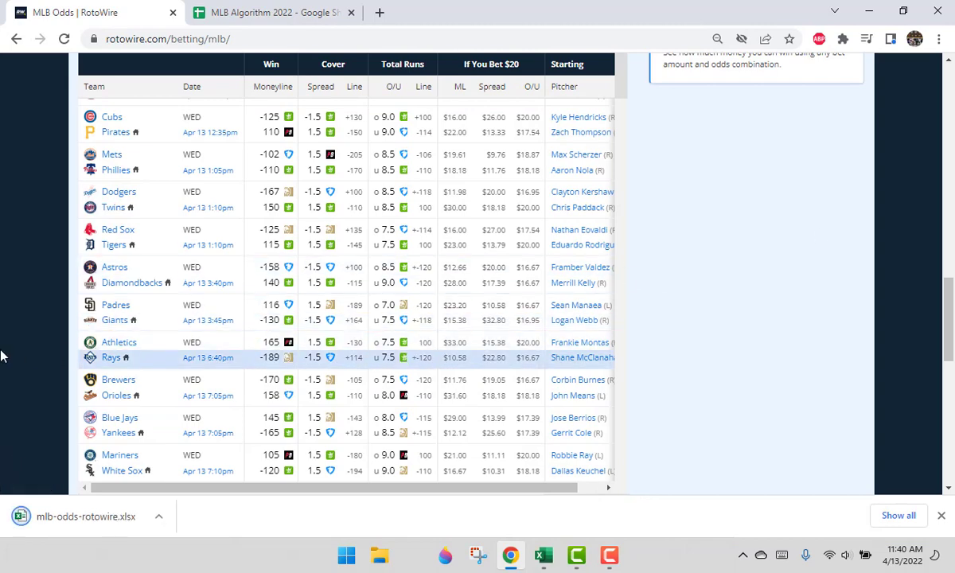
pyautogui.scroll(-8, 48, 351)
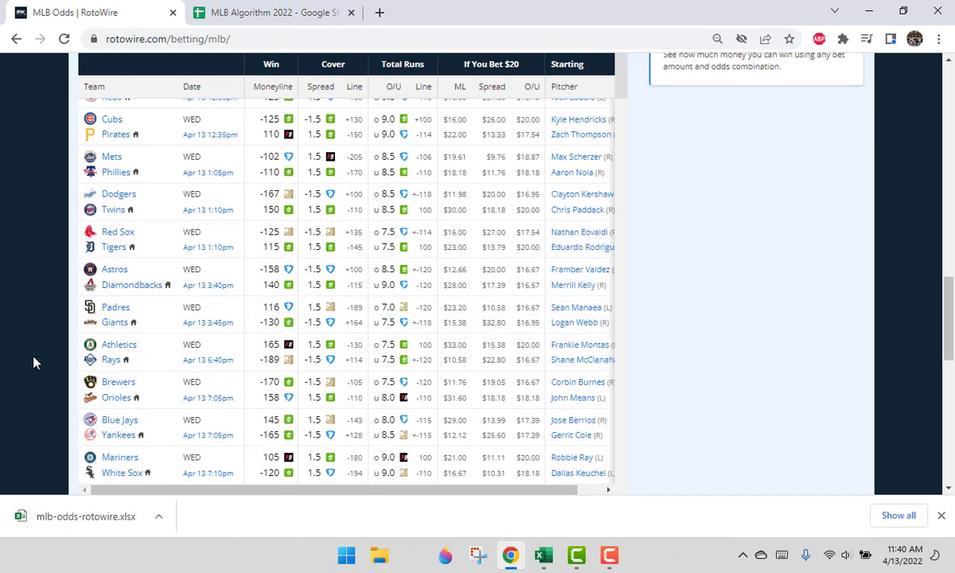
pyautogui.click(85, 510)
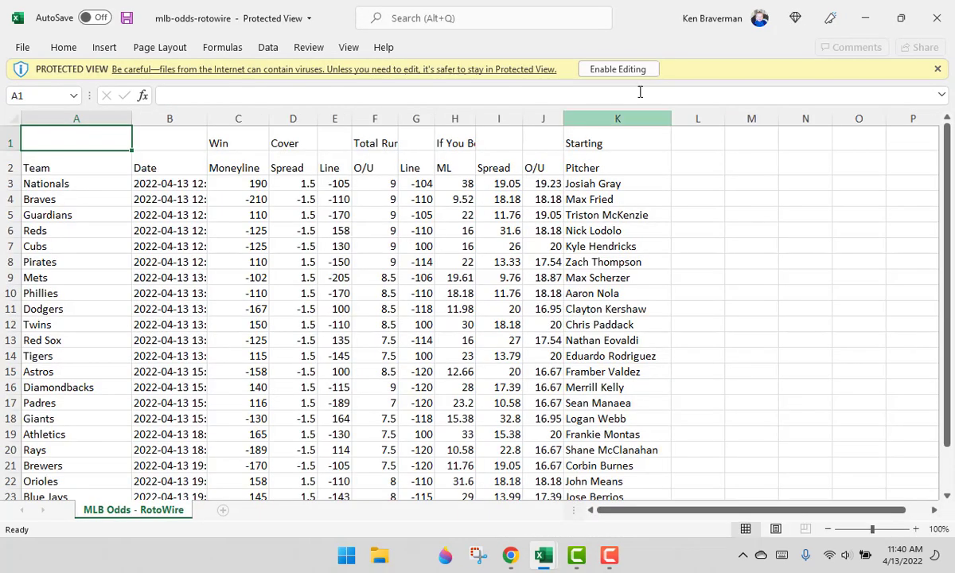
# - Enable editing in mlb-odds-rotowire.xlsx, copy the 24 game rows A3:K26, and switch to MLB 4-12
pyautogui.click(641, 69)
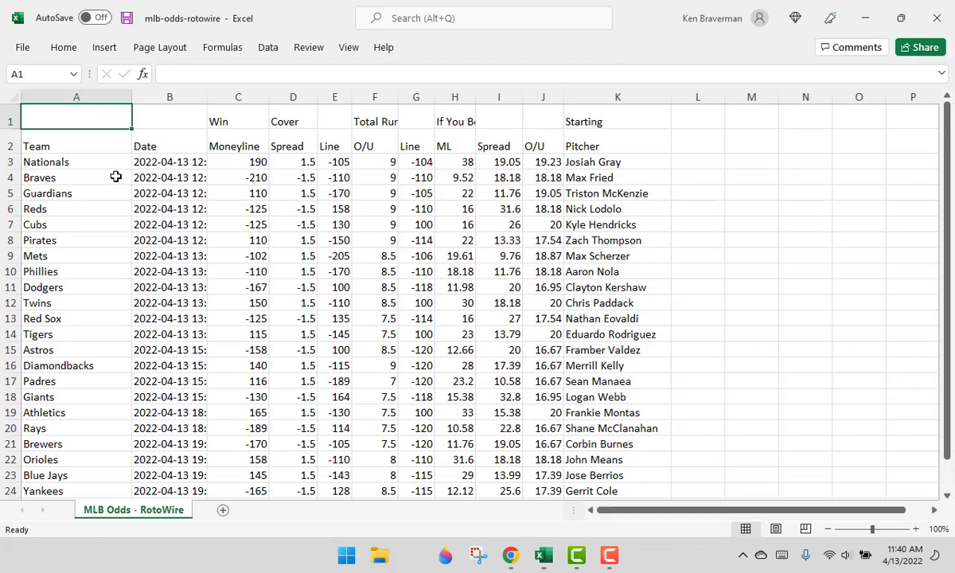
pyautogui.moveTo(48, 161); pyautogui.dragTo(590, 459)
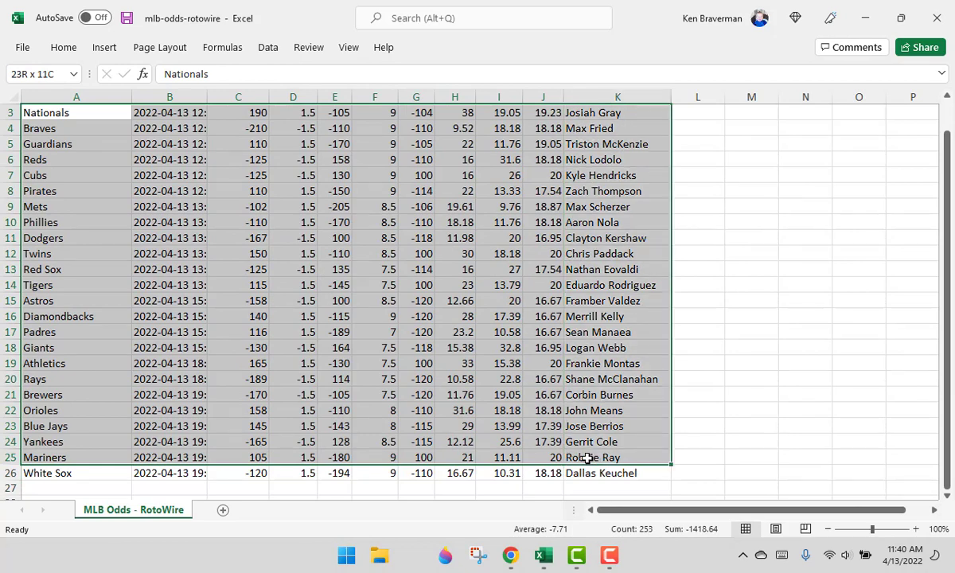
pyautogui.moveTo(553, 395); pyautogui.dragTo(540, 380)
pyautogui.moveTo(587, 400); pyautogui.dragTo(589, 475)
pyautogui.rightClick(318, 232)
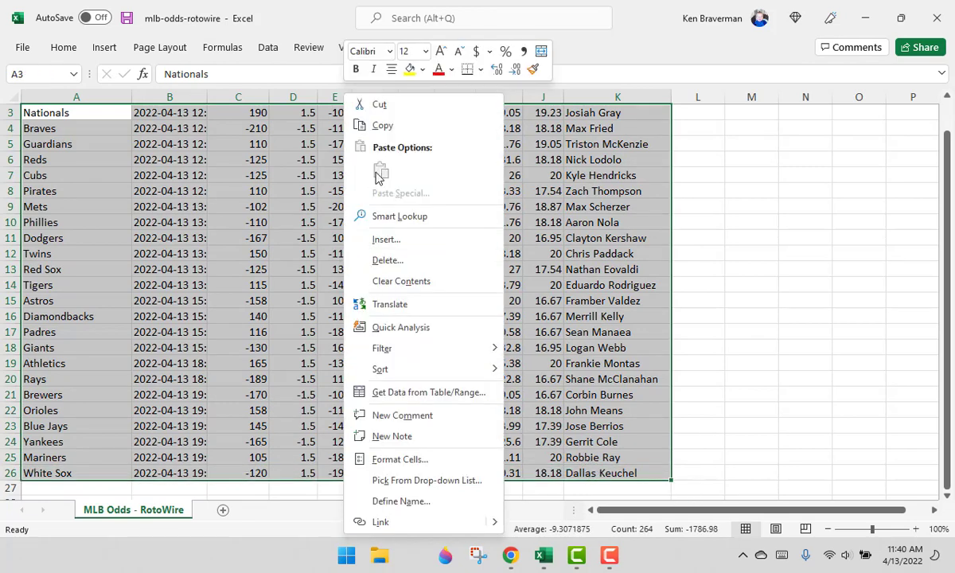
pyautogui.click(391, 133)
pyautogui.scroll(1, 213, 277)
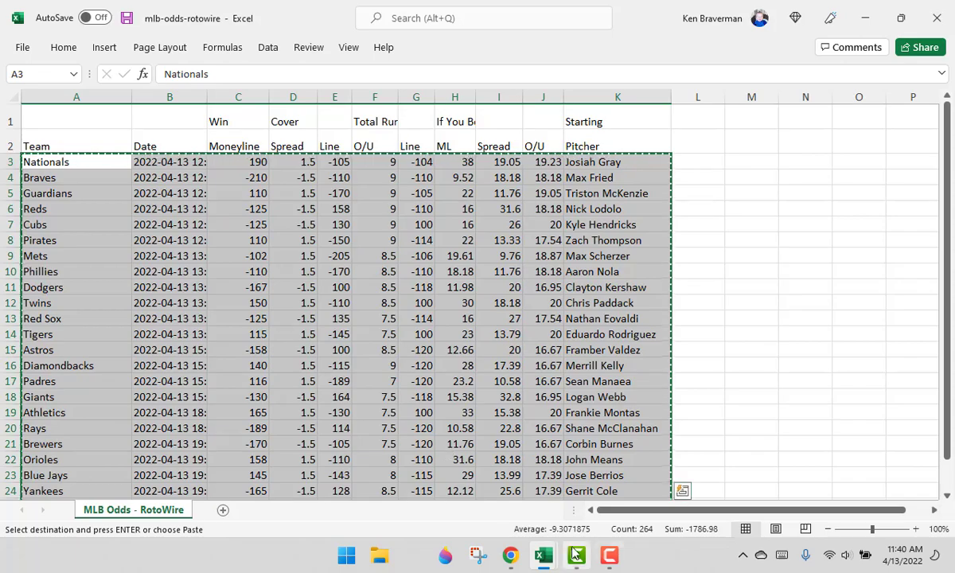
pyautogui.moveTo(543, 559)
pyautogui.click(446, 486)
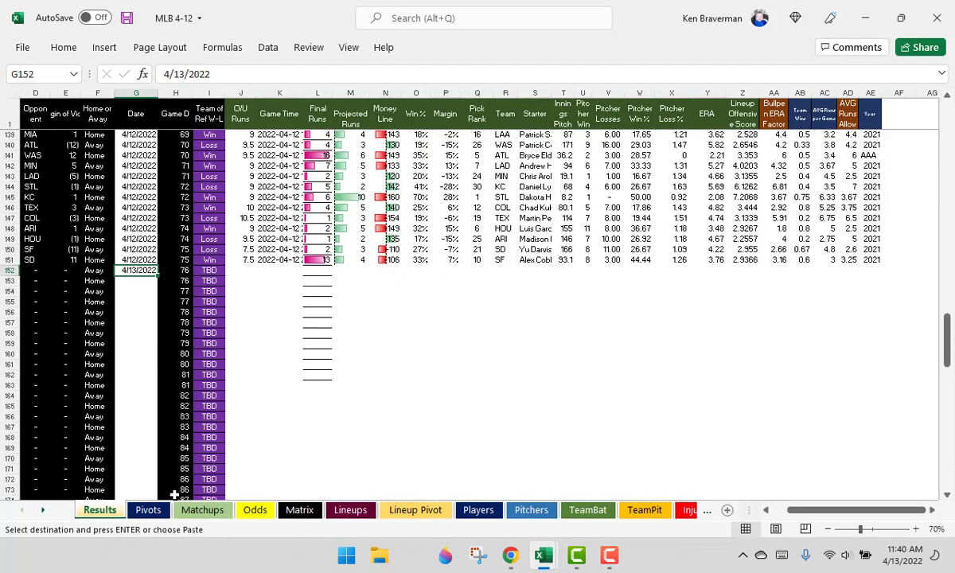
# - Paste the April 13 odds and pitchers into the Odds sheet at L2
pyautogui.click(253, 511)
pyautogui.scroll(-5, 267, 323)
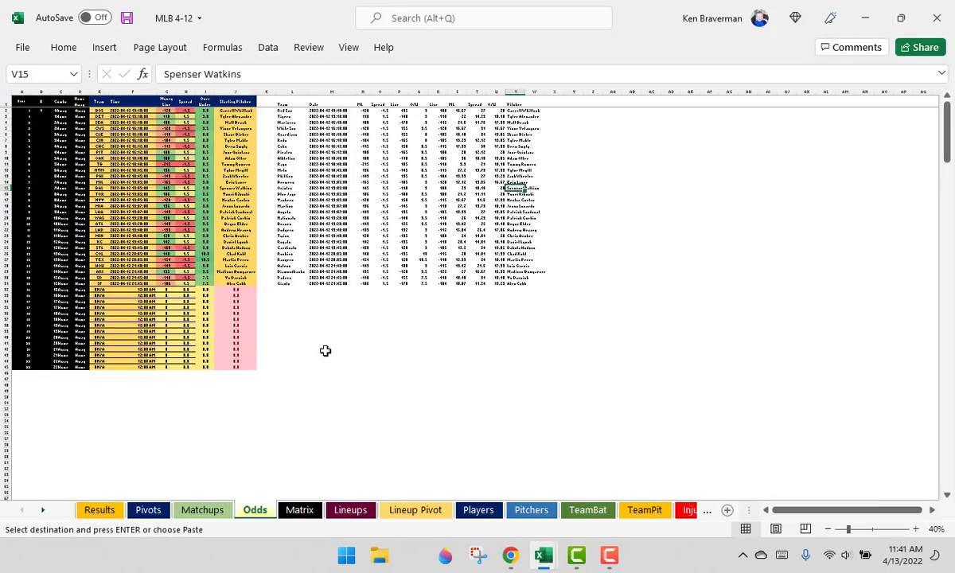
pyautogui.scroll(5, 325, 351)
pyautogui.scroll(-4, 318, 351)
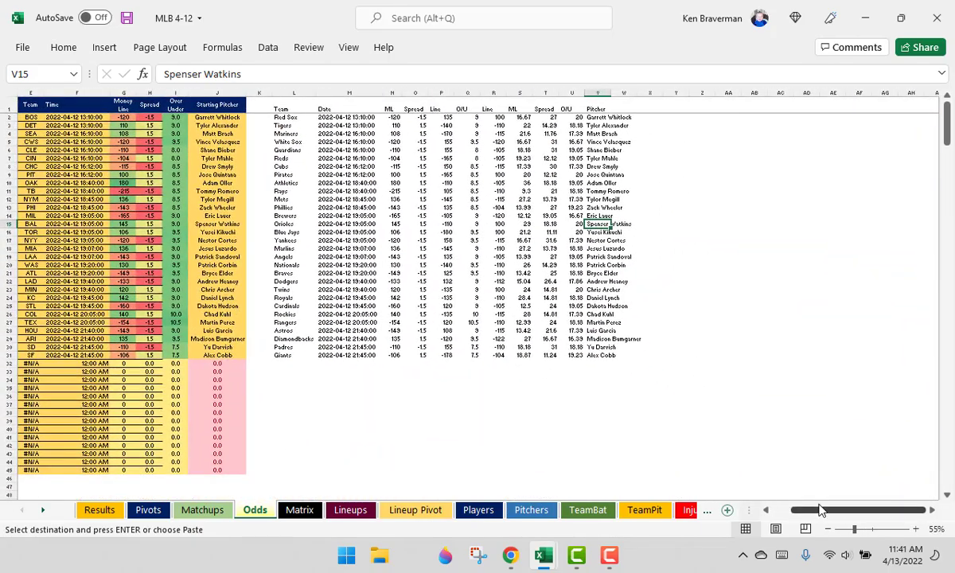
pyautogui.moveTo(821, 510); pyautogui.dragTo(804, 510)
pyautogui.click(394, 116)
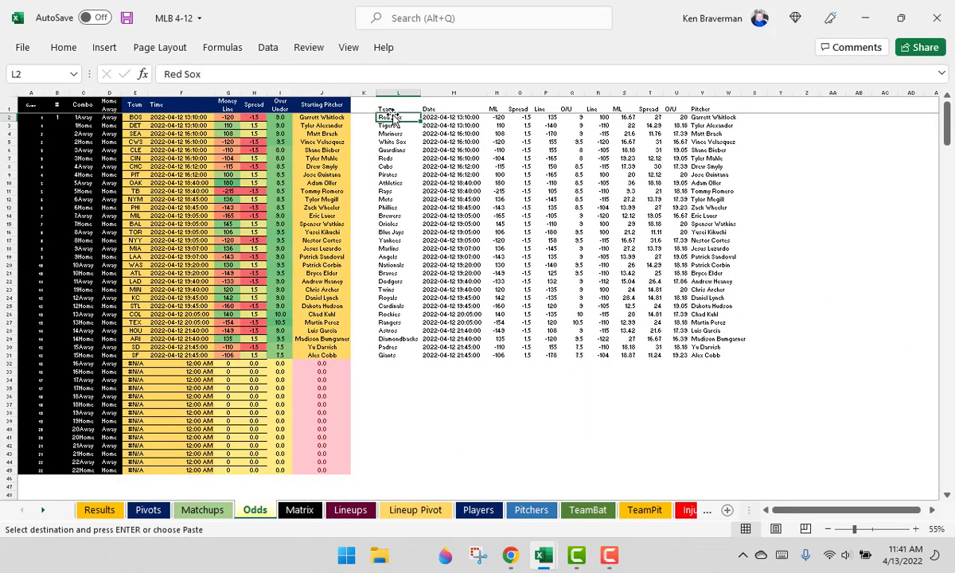
pyautogui.rightClick(393, 118)
pyautogui.click(423, 158)
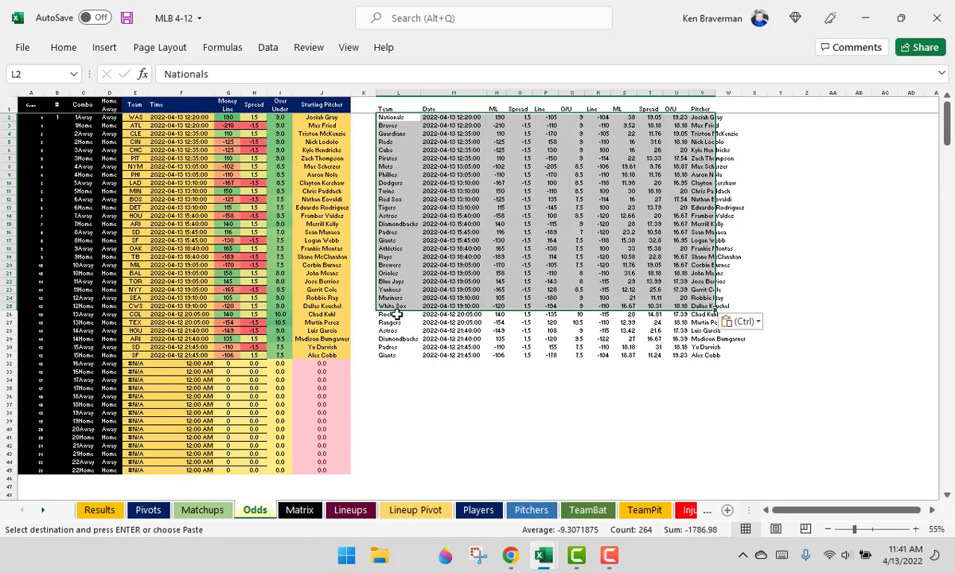
# - Delete the leftover April 12 rows in L26:Y31
pyautogui.moveTo(396, 315); pyautogui.dragTo(769, 363)
pyautogui.press('Delete')
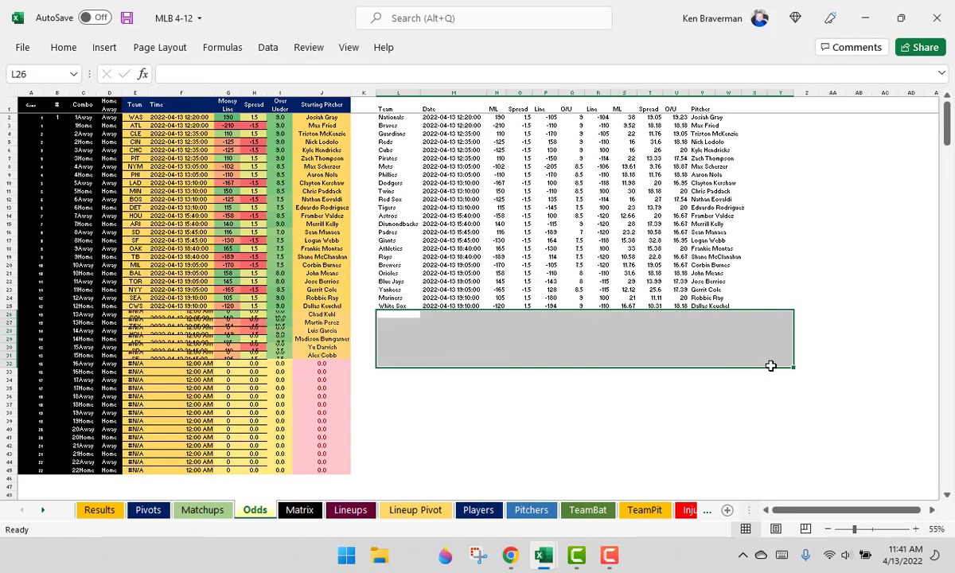
pyautogui.press('Up')
pyautogui.scroll(2, 424, 309)
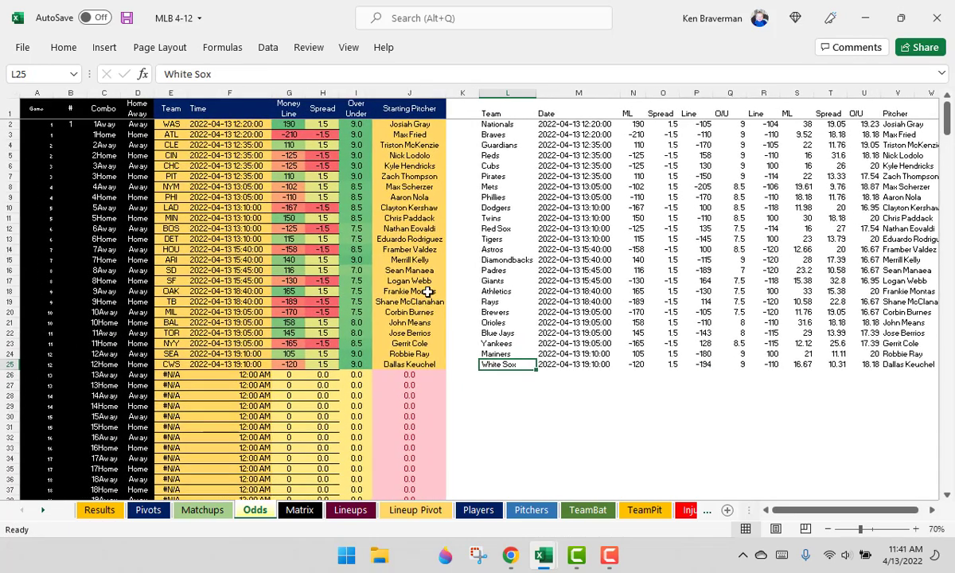
# - Inspect the game-number, team lookup (K23, K24) and game-time (D26) formulas on Matchups
pyautogui.click(50, 367)
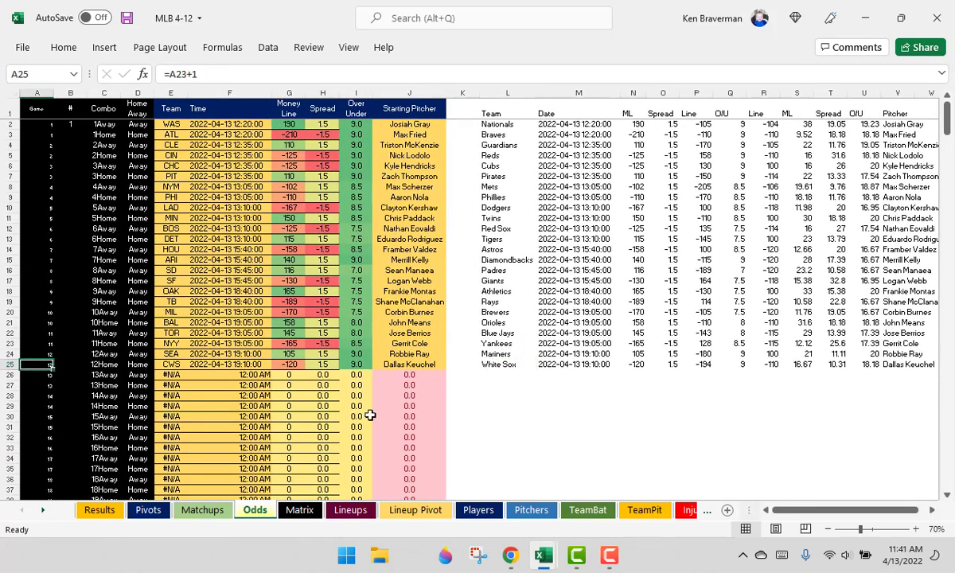
pyautogui.click(200, 512)
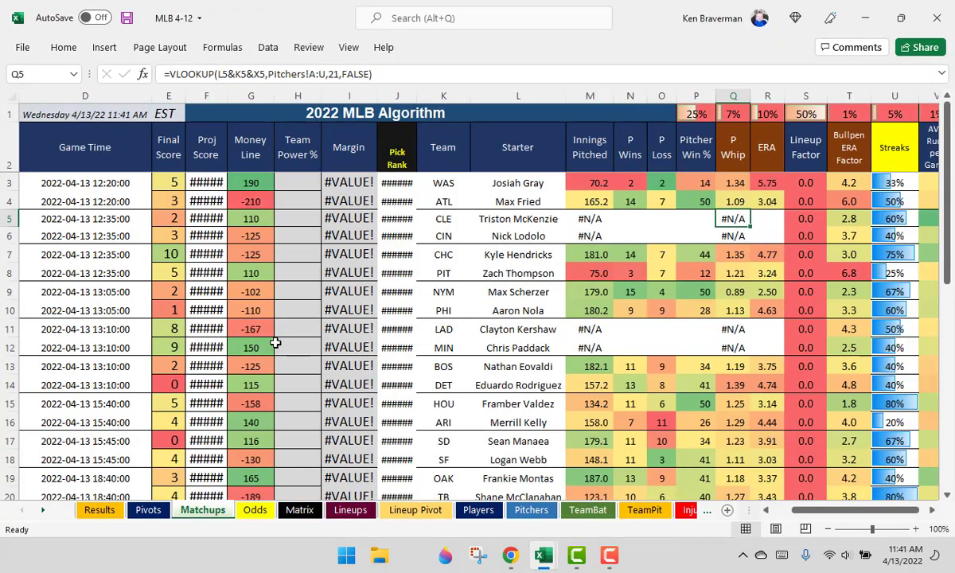
pyautogui.scroll(-4, 275, 343)
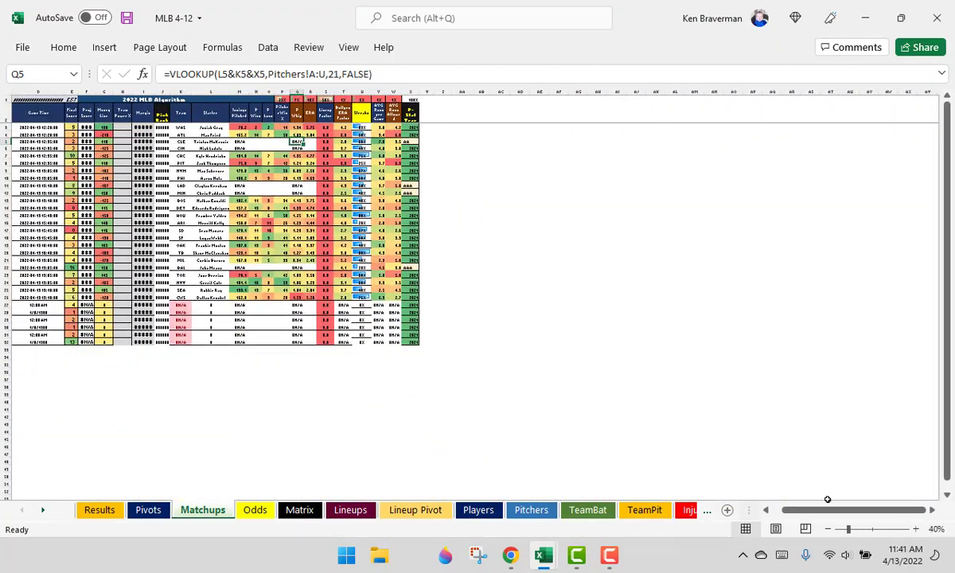
pyautogui.scroll(2, 208, 441)
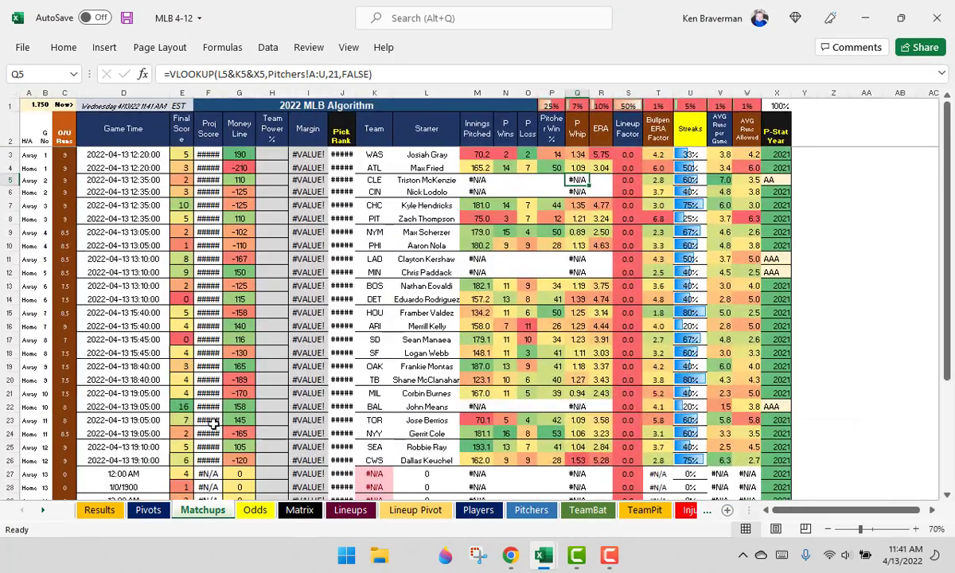
pyautogui.scroll(-1, 213, 425)
pyautogui.click(307, 356)
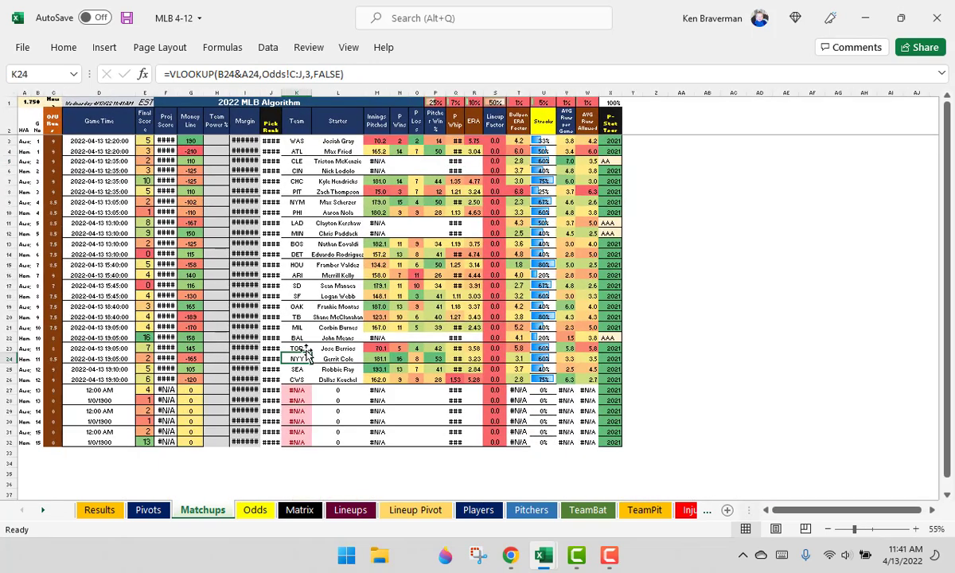
pyautogui.click(296, 348)
pyautogui.click(7, 348)
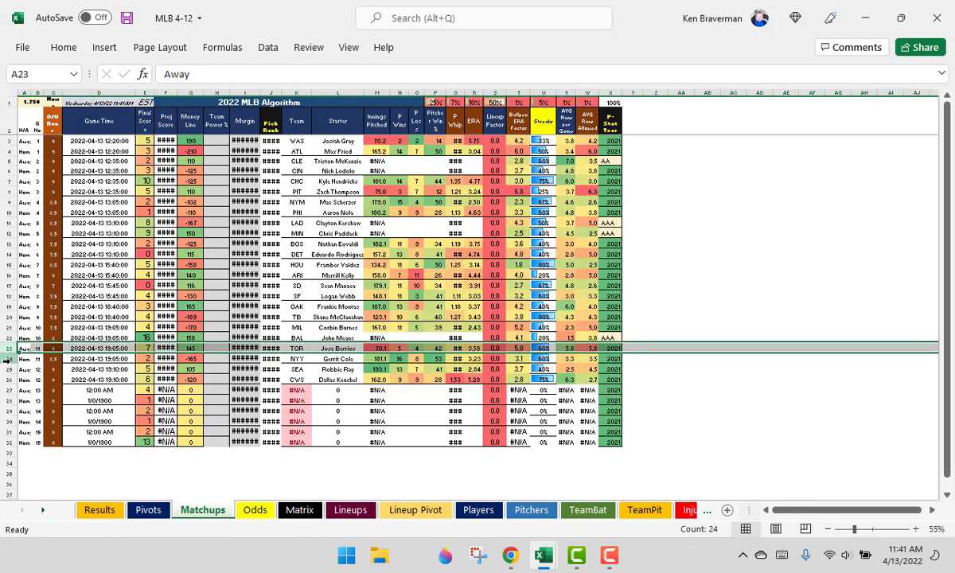
pyautogui.click(98, 379)
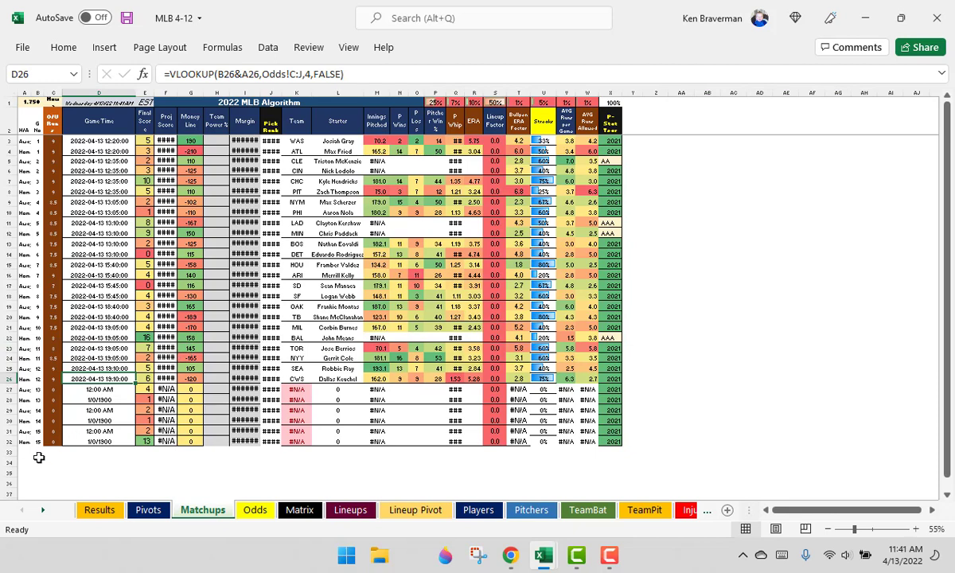
# - Fill blank row 33 up over rows 27–32 to clear the #N/A games
pyautogui.moveTo(22, 453); pyautogui.dragTo(627, 386)
pyautogui.click(298, 425)
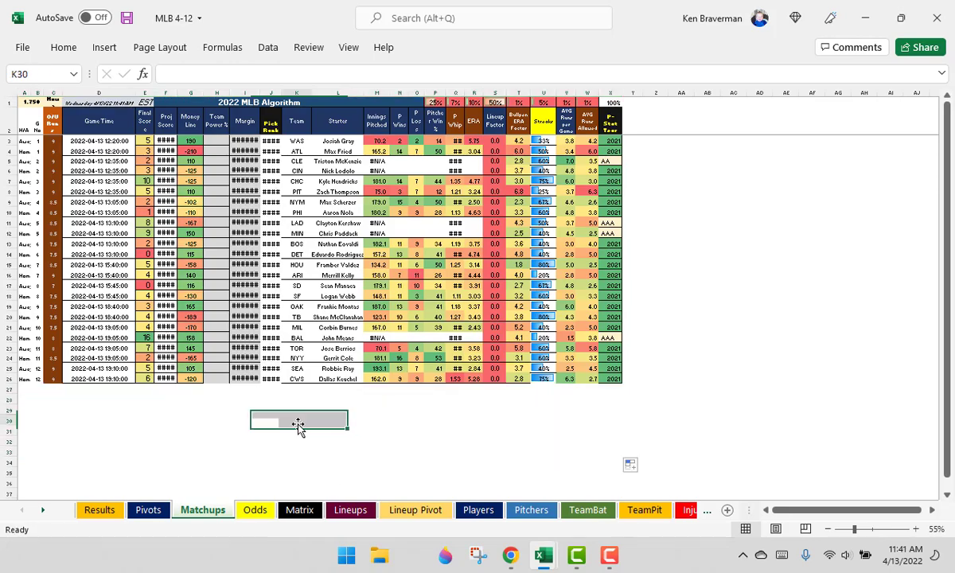
pyautogui.keyDown('ctrl'); pyautogui.scroll(1, 288, 383); pyautogui.keyUp('ctrl')
pyautogui.scroll(1, 116, 390)
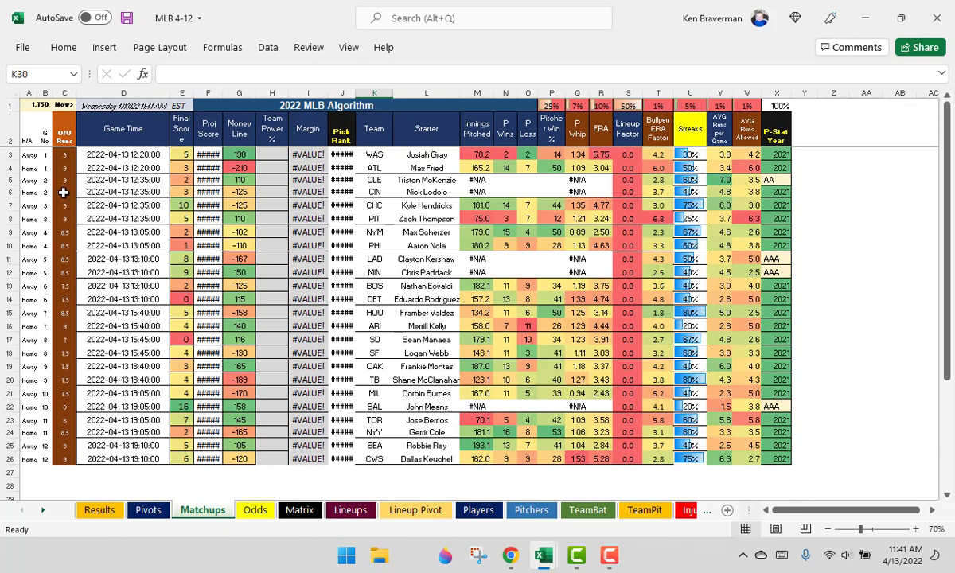
# - Inspect the column B game-number formulas, the E7 score and the Pick Rank values
pyautogui.click(47, 155)
pyautogui.click(47, 192)
pyautogui.click(47, 257)
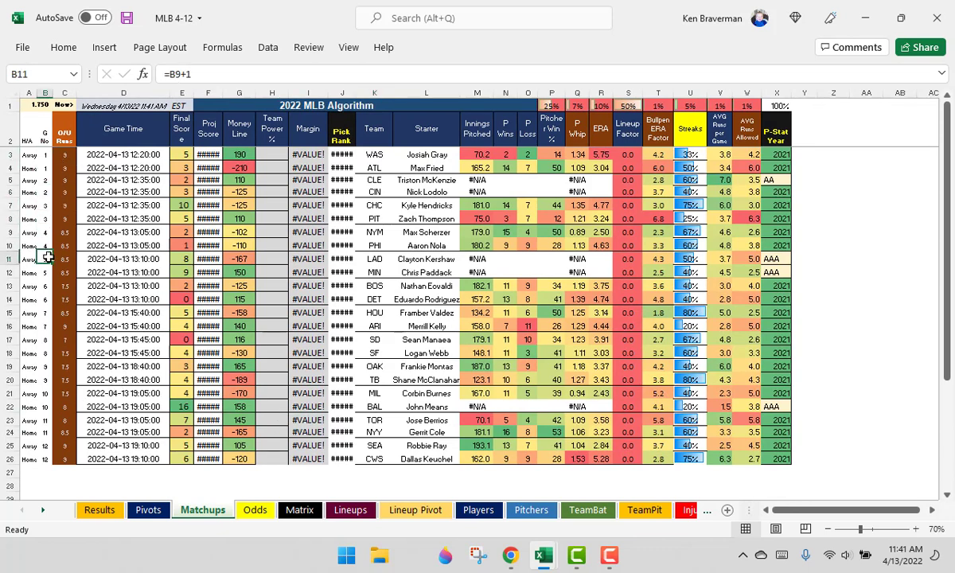
pyautogui.press('Up')
pyautogui.press('Up')
pyautogui.press('Up')
pyautogui.press('Up')
pyautogui.press('Up')
pyautogui.press('Up')
pyautogui.press('Up')
pyautogui.press('Up')
pyautogui.press('Down')
pyautogui.press('Down')
pyautogui.press('Down')
pyautogui.press('Down')
pyautogui.press('Down')
pyautogui.press('Down')
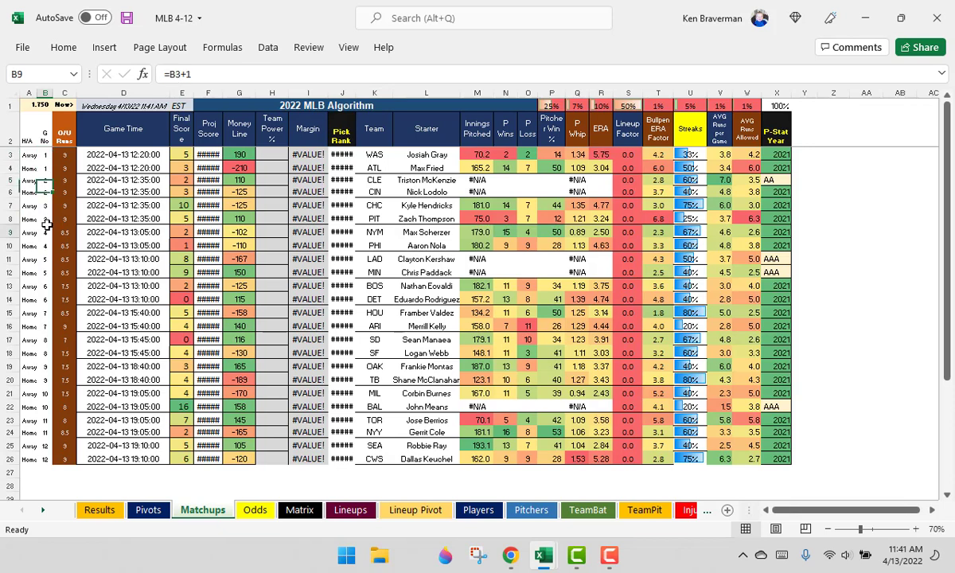
pyautogui.moveTo(47, 155); pyautogui.dragTo(52, 459)
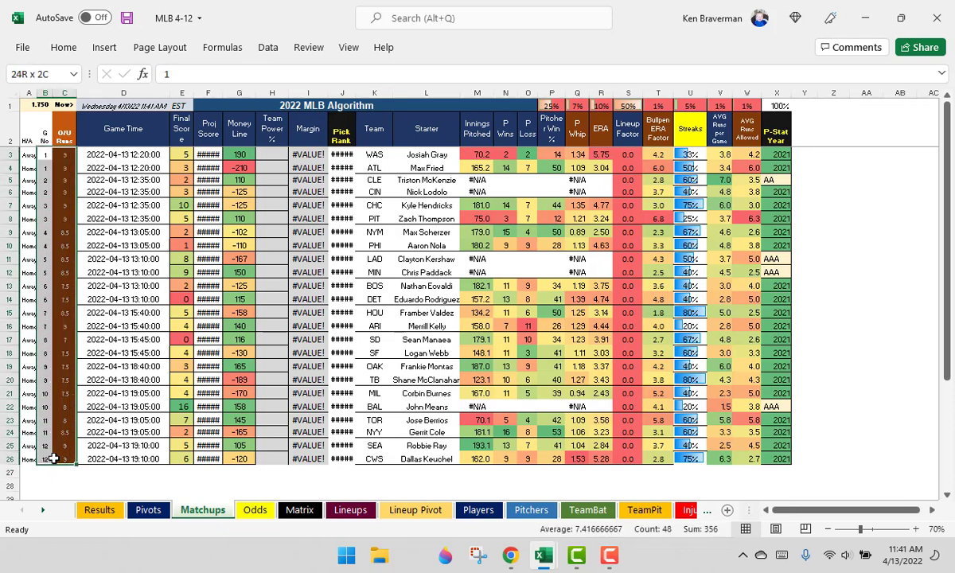
pyautogui.moveTo(48, 458); pyautogui.dragTo(46, 445)
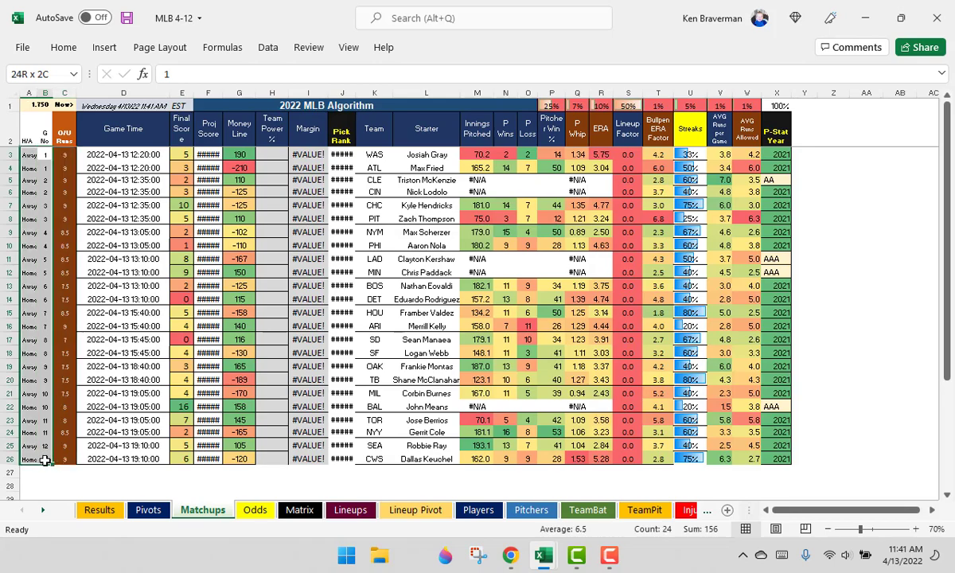
pyautogui.click(183, 204)
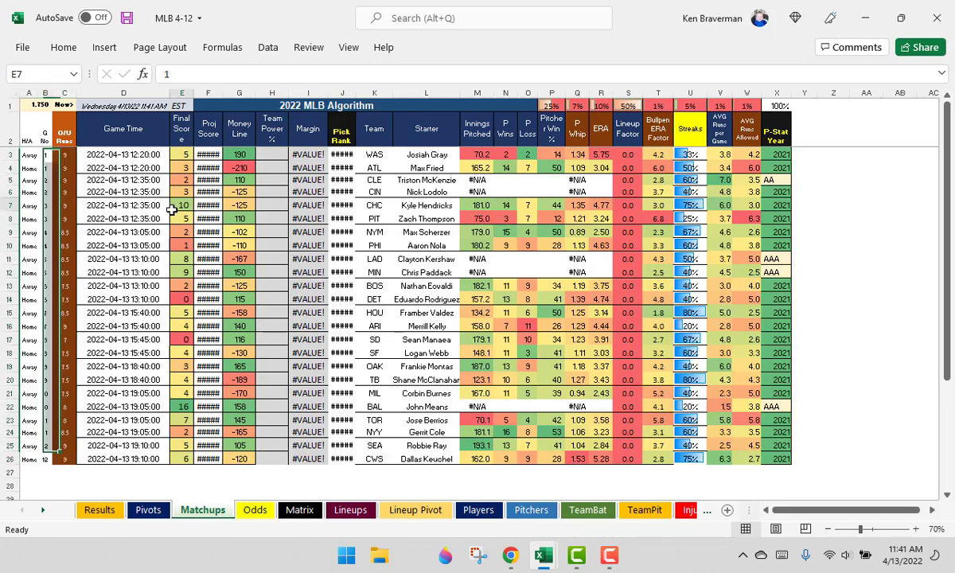
pyautogui.scroll(1, 371, 314)
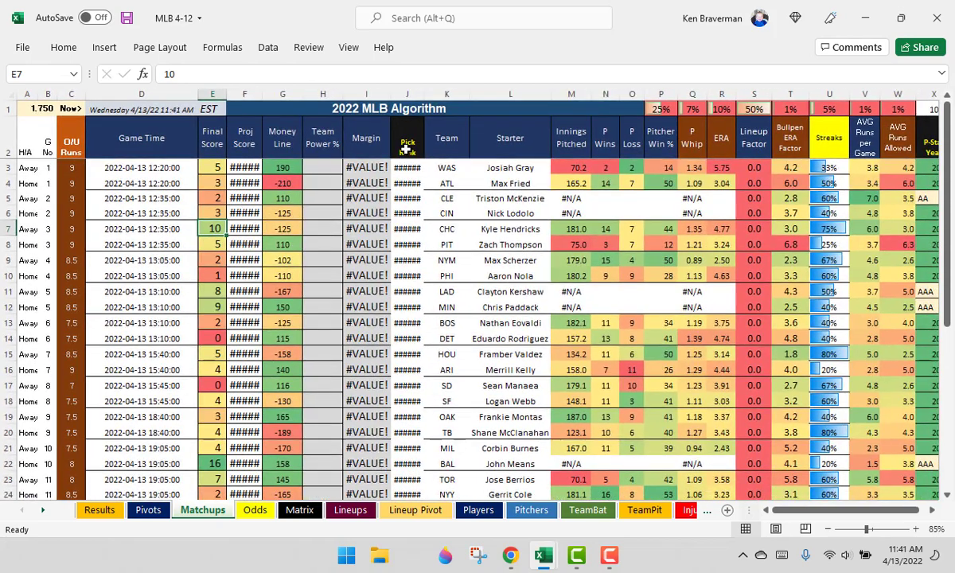
pyautogui.moveTo(406, 148); pyautogui.dragTo(406, 355)
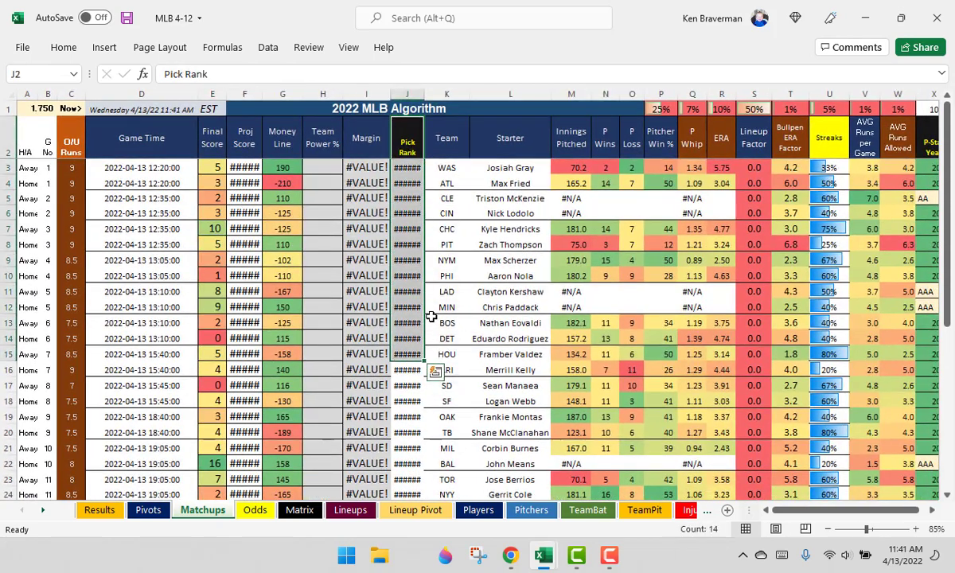
pyautogui.scroll(-1, 374, 279)
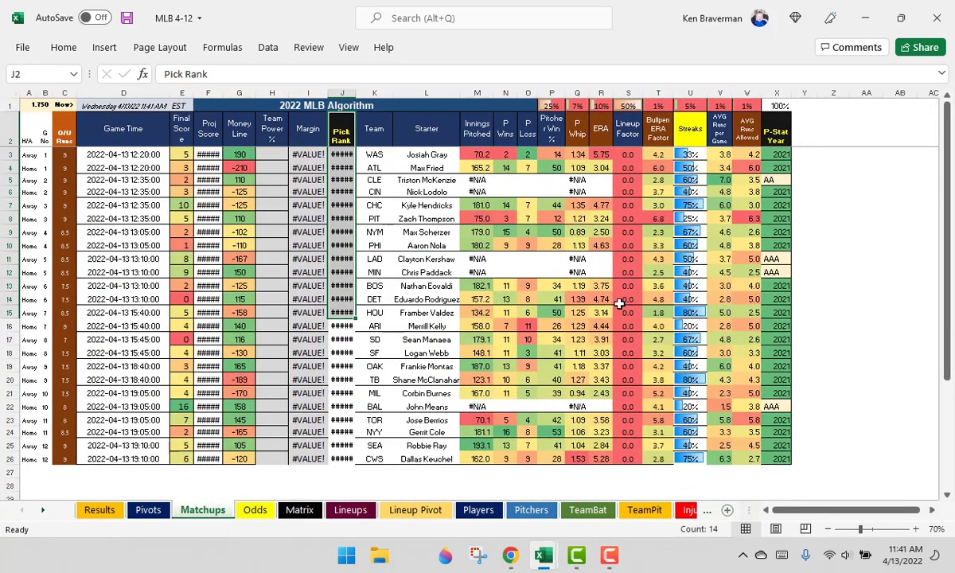
# - Fill 2021 from X10 down X4:X25 and check the Lodolo and Paddack lookups in L6 and L12
pyautogui.click(422, 179)
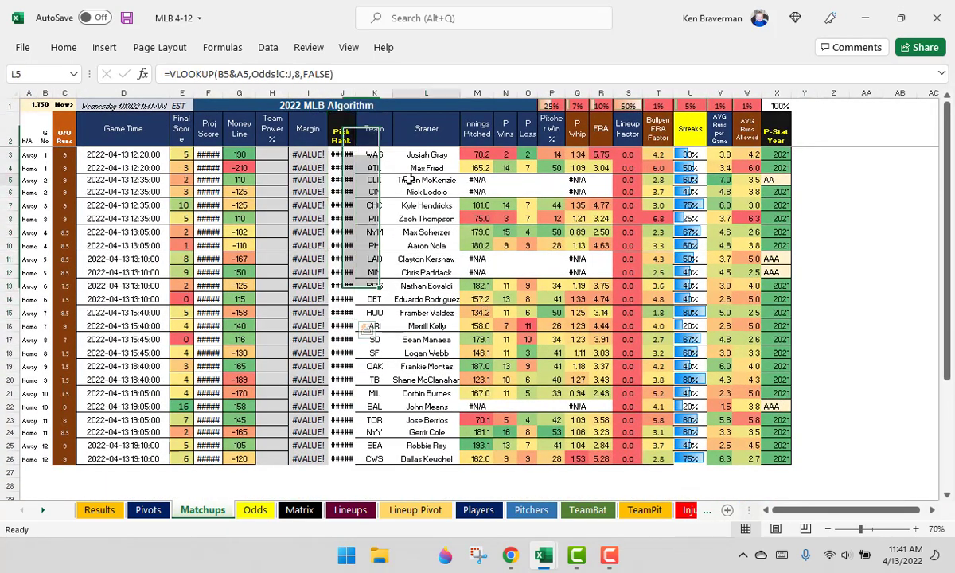
pyautogui.click(770, 180)
pyautogui.click(774, 259)
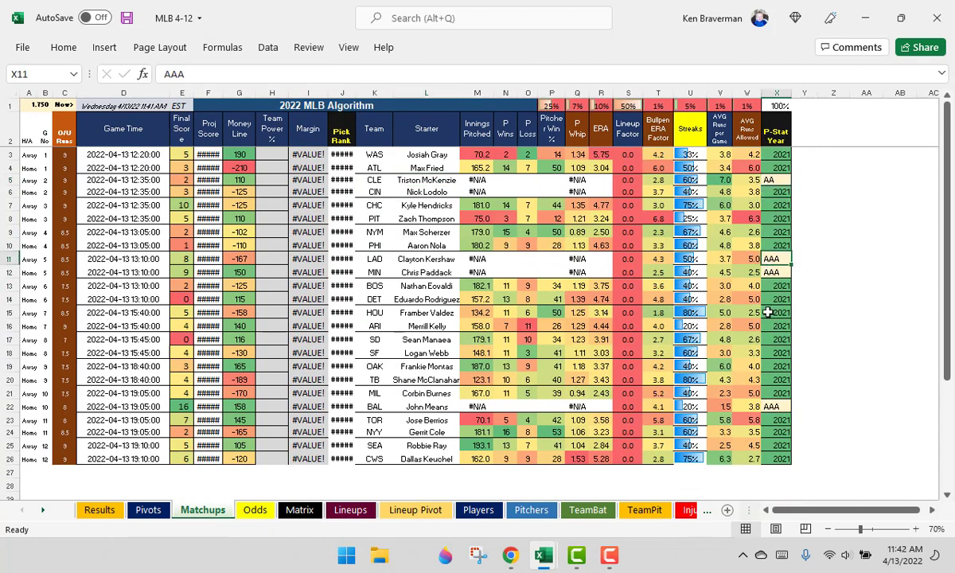
pyautogui.click(778, 247)
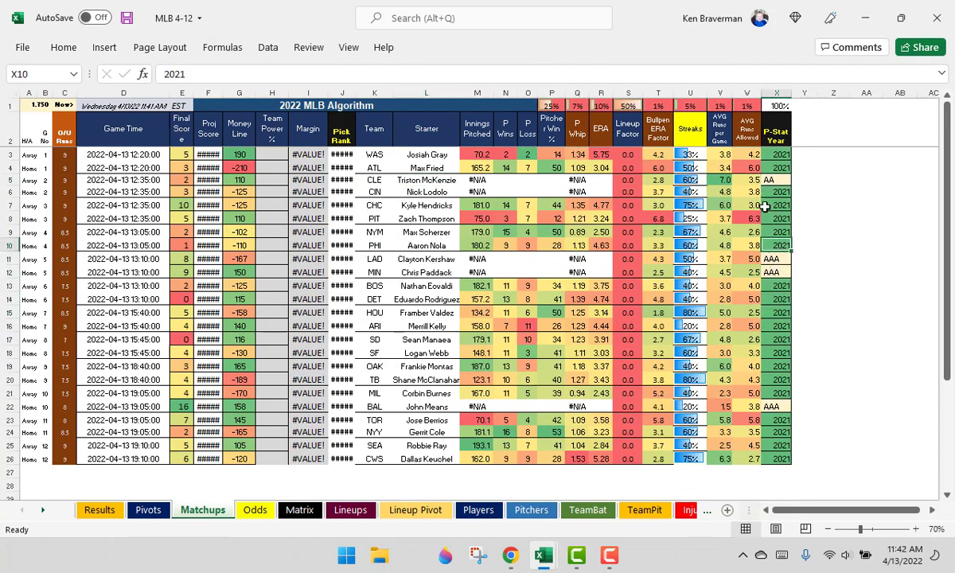
pyautogui.moveTo(770, 167); pyautogui.dragTo(770, 433)
pyautogui.hotkey('ctrl', 'd')
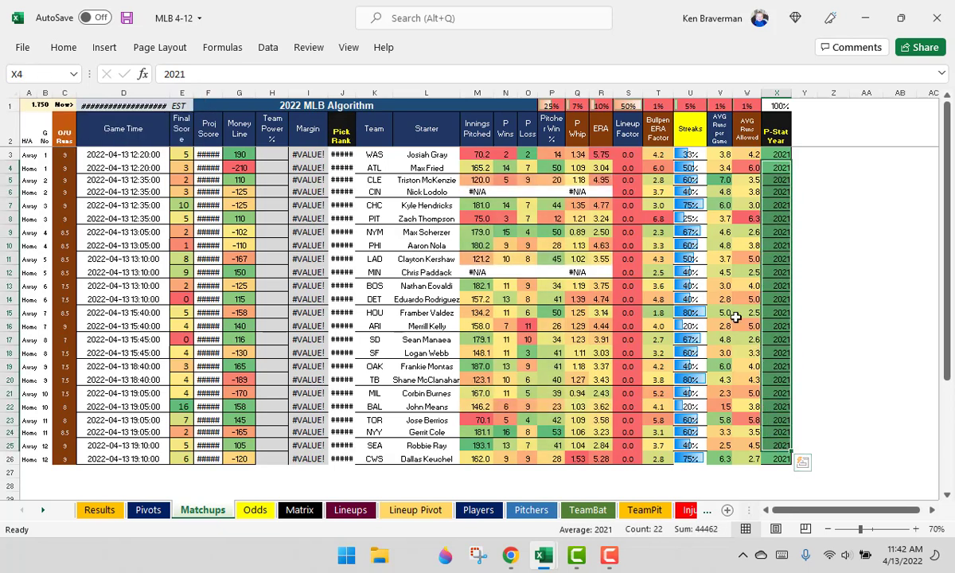
pyautogui.click(744, 313)
pyautogui.click(431, 189)
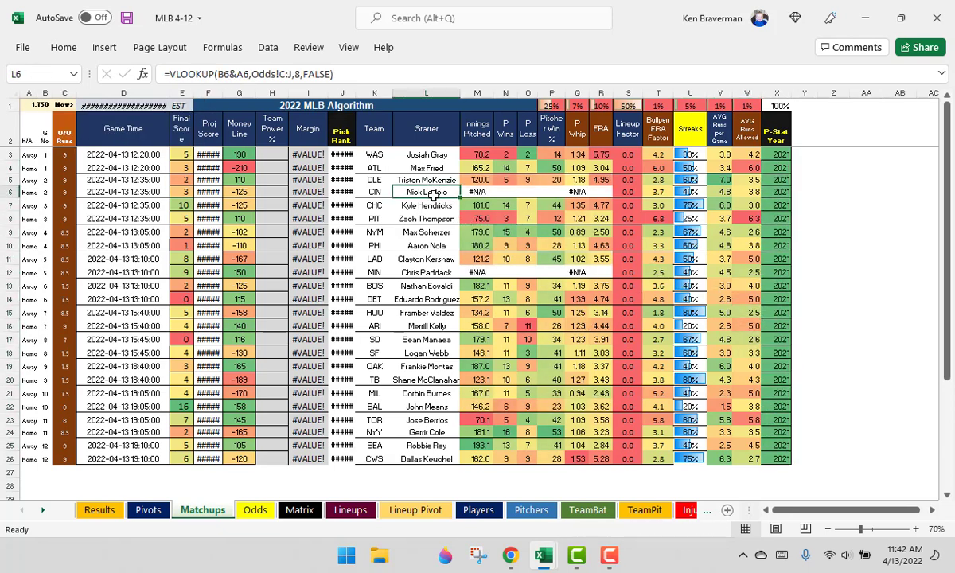
pyautogui.click(432, 271)
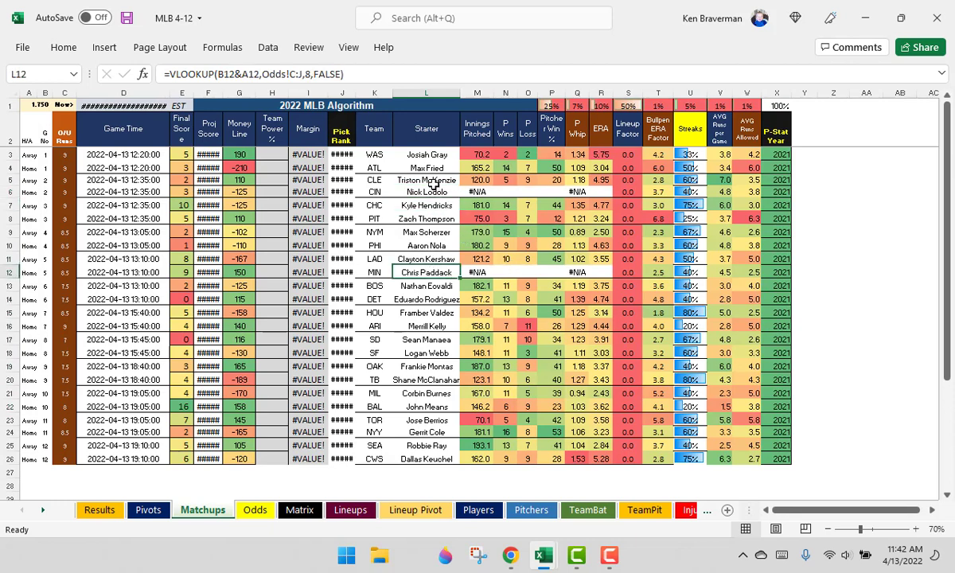
pyautogui.press('Up')
pyautogui.press('Up')
pyautogui.press('Up')
pyautogui.press('Up')
pyautogui.press('Up')
pyautogui.press('Up')
# - Recheck Chris Paddack's and Nick Lodolo's starter cells, then open RotoWire's MLB Daily Lineups page
pyautogui.click(427, 271)
pyautogui.click(418, 192)
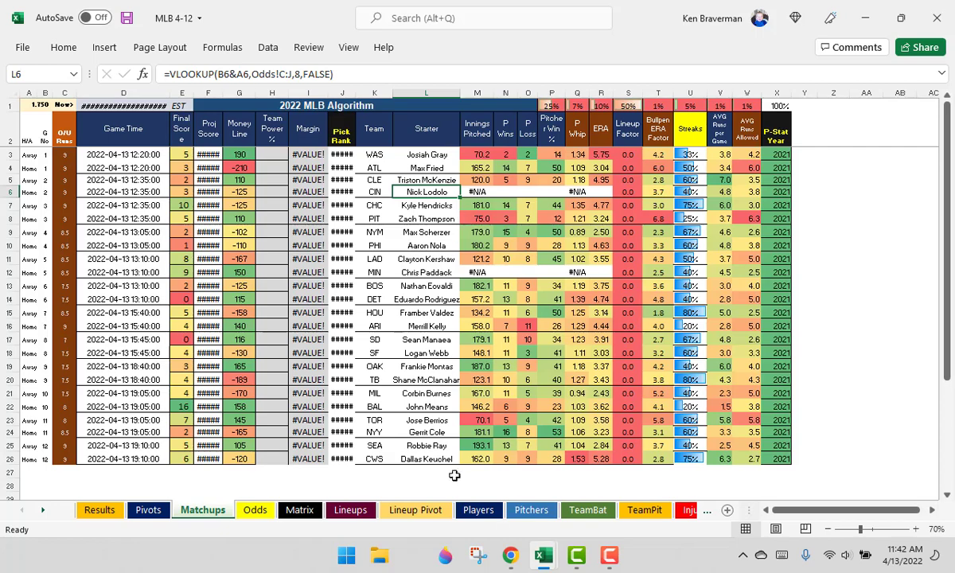
pyautogui.click(523, 564)
pyautogui.scroll(5, 19, 163)
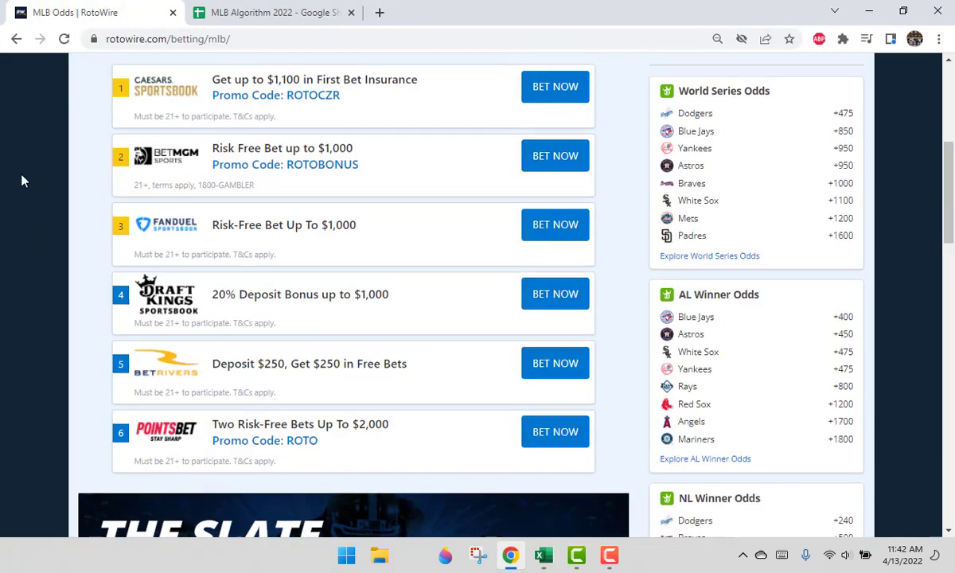
pyautogui.click(173, 140)
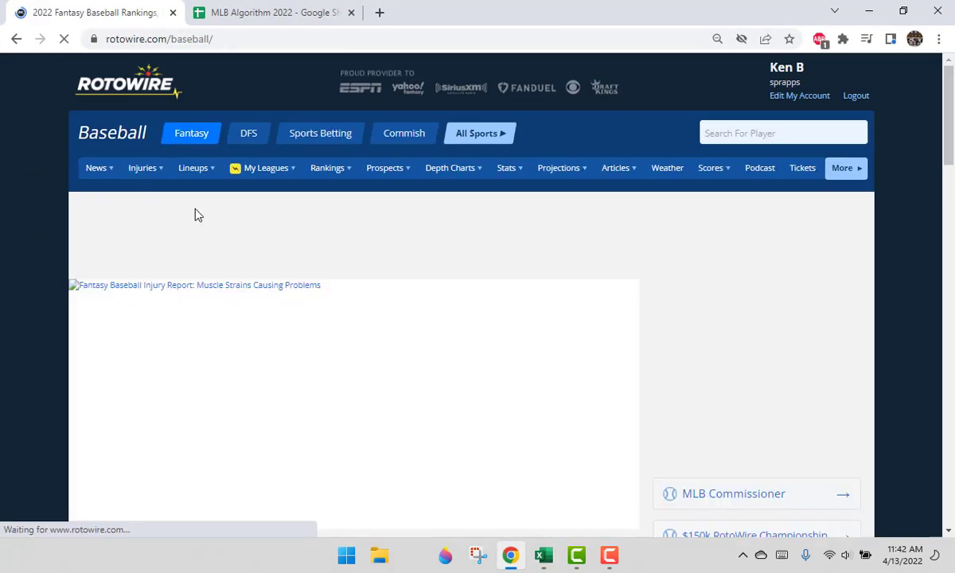
pyautogui.moveTo(195, 171)
pyautogui.click(194, 205)
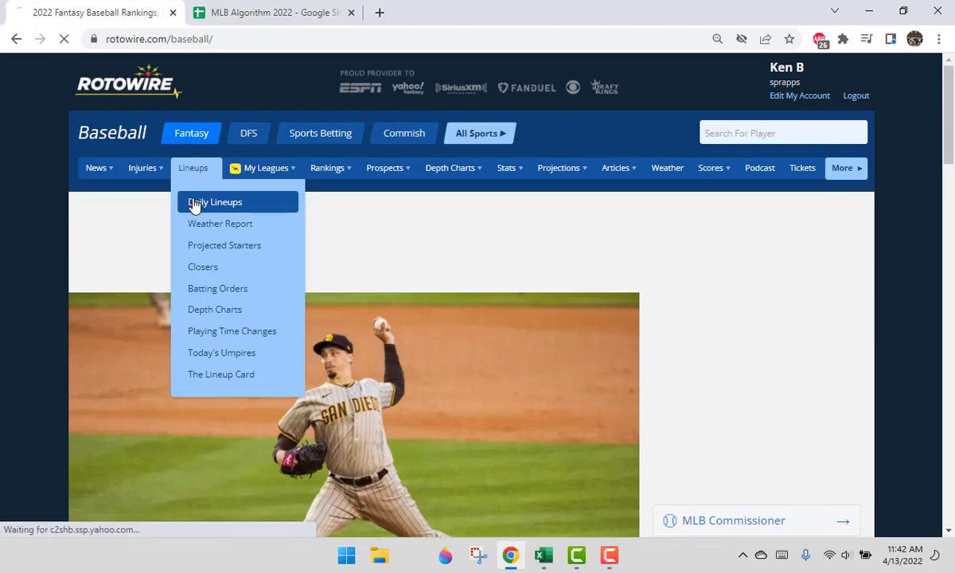
pyautogui.scroll(-3, 48, 287)
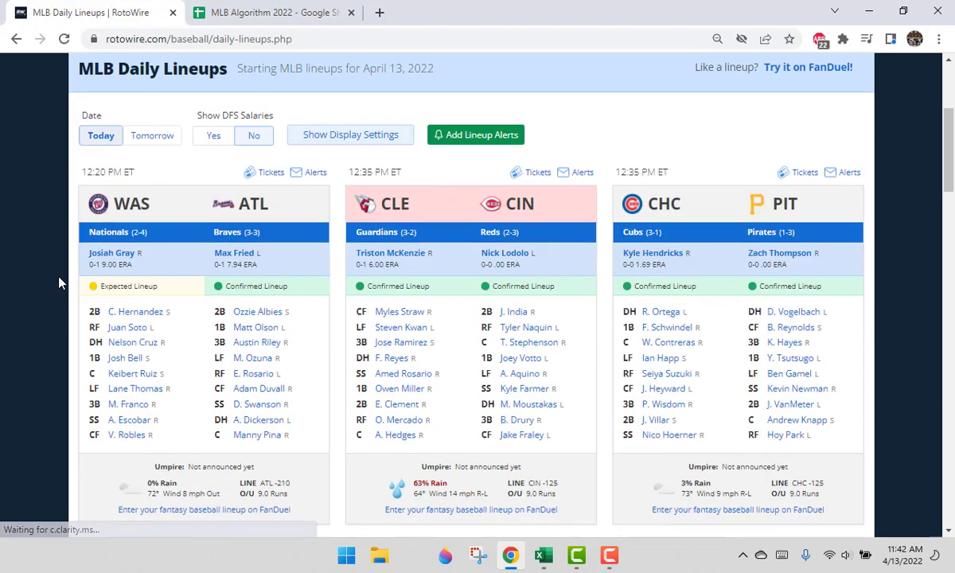
# - Find Nick Lodolo on the lineups page and view his 2021 AA and AAA pitching stats
pyautogui.hotkey('ctrl', 'f')
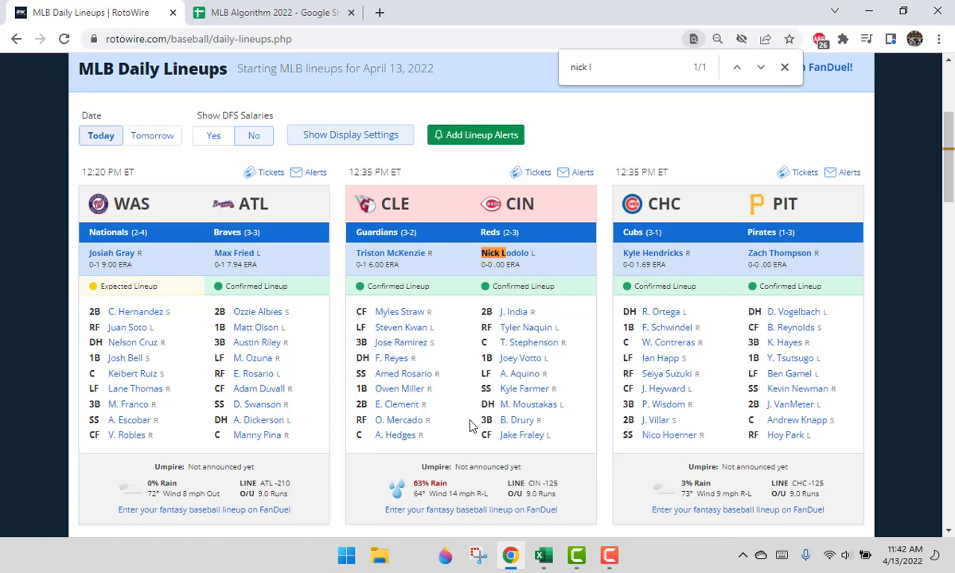
pyautogui.click(514, 257)
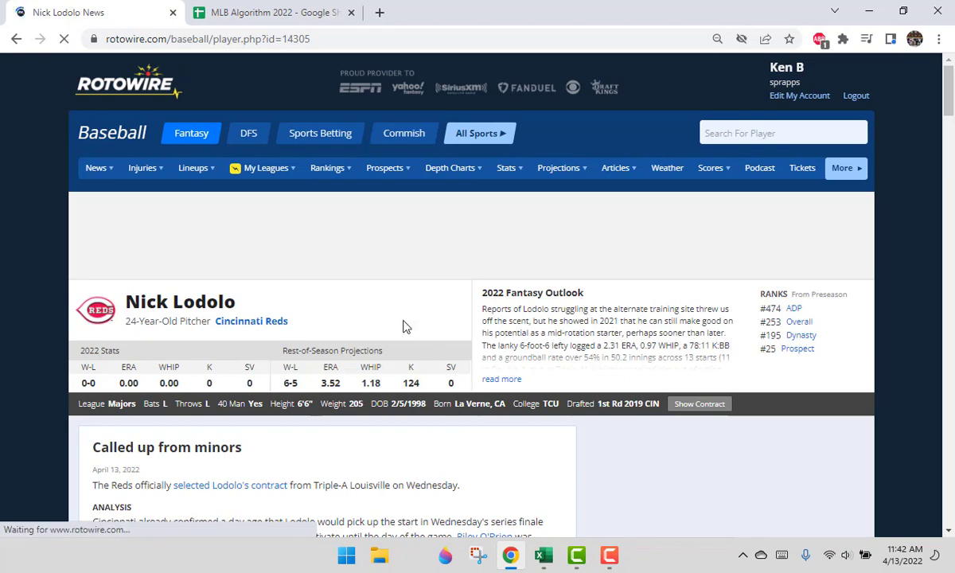
pyautogui.scroll(-2, 398, 319)
pyautogui.scroll(-5, 390, 317)
pyautogui.scroll(2, 213, 239)
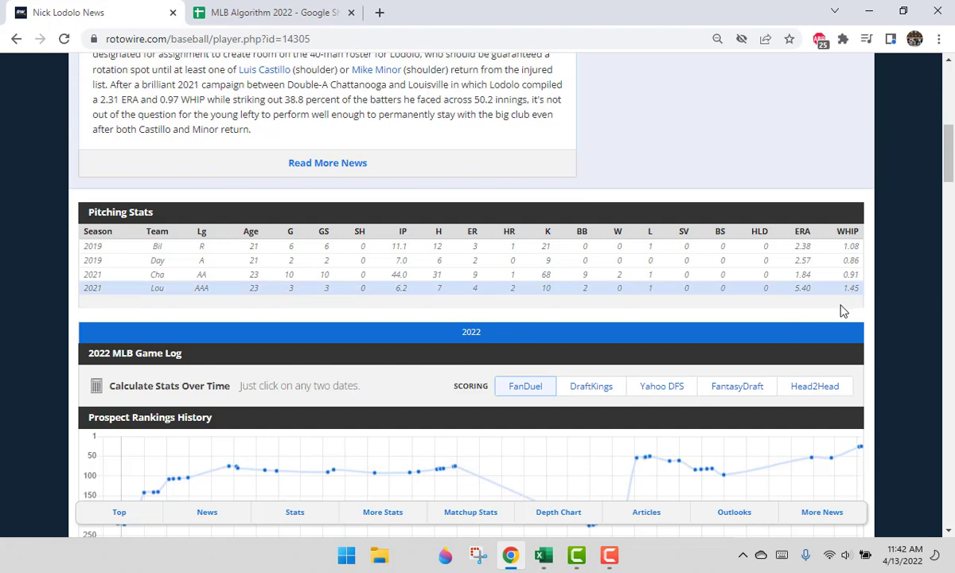
pyautogui.moveTo(546, 562)
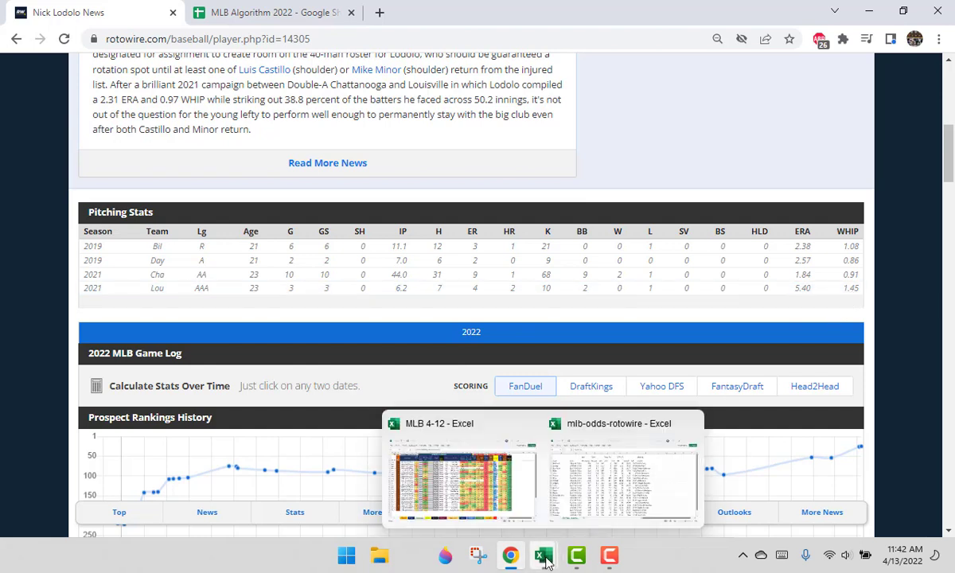
# - Close the mlb-odds-rotowire export and check the Pitchers sheet before returning to Matchups
pyautogui.click(616, 487)
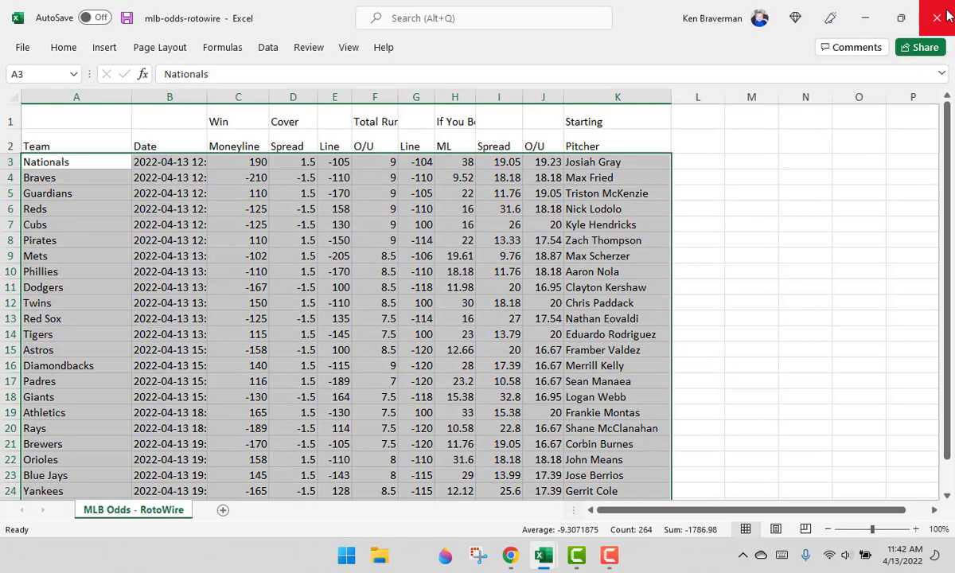
pyautogui.click(947, 15)
pyautogui.click(530, 510)
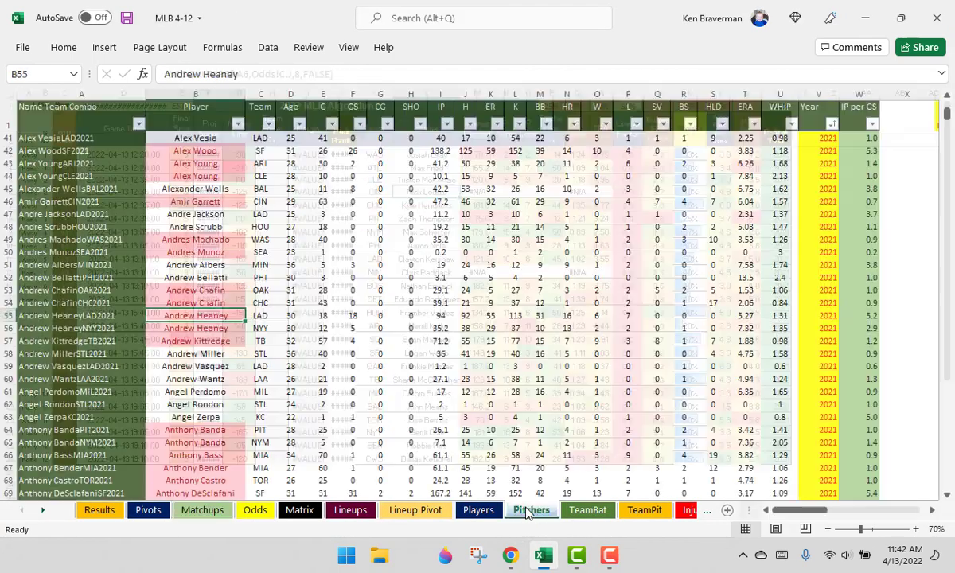
pyautogui.click(395, 356)
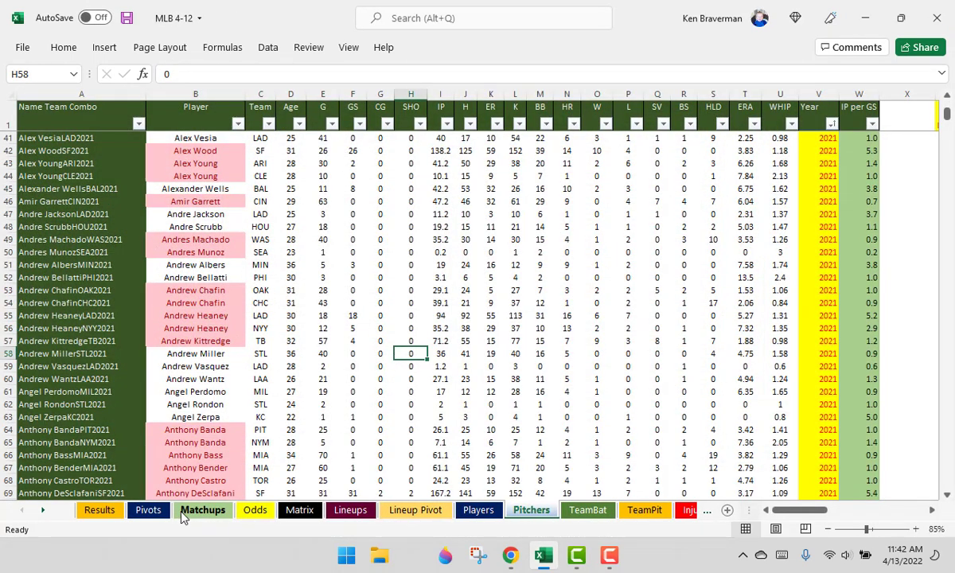
pyautogui.click(203, 510)
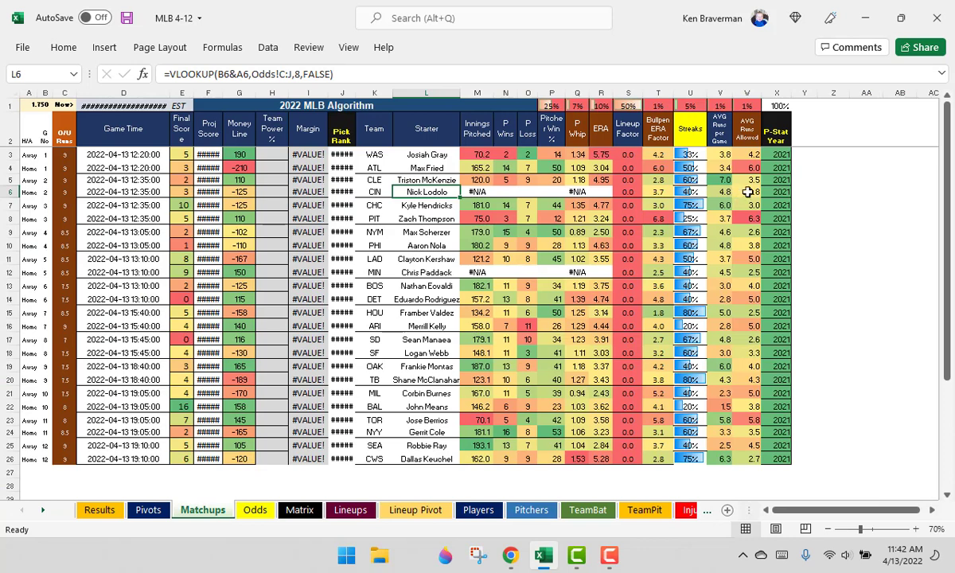
# - Enter AAA as Lodolo's stat year in X6 and compare 6.2 IP, 5.40 ERA with RotoWire
pyautogui.click(778, 192)
pyautogui.write('AAA')
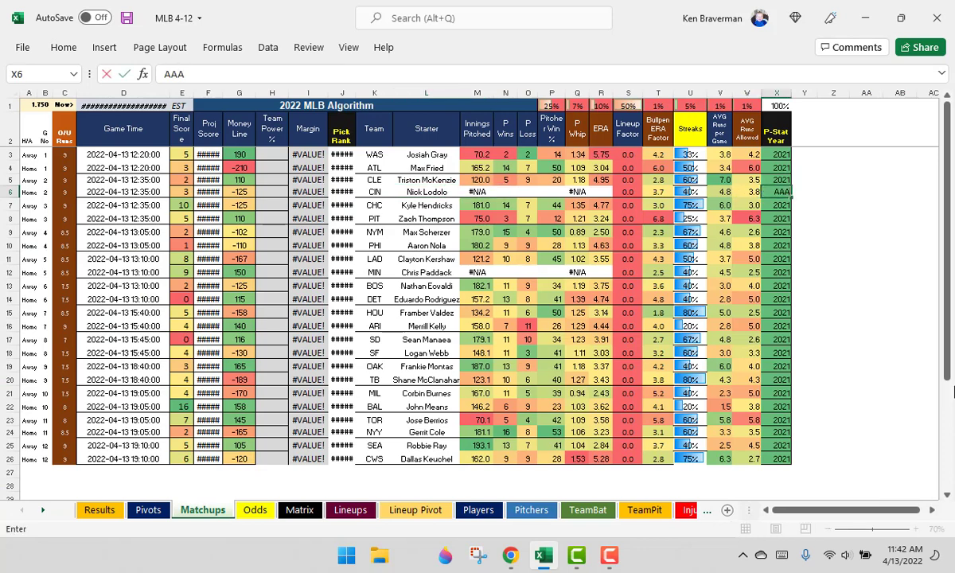
pyautogui.press('Return')
pyautogui.press('Up')
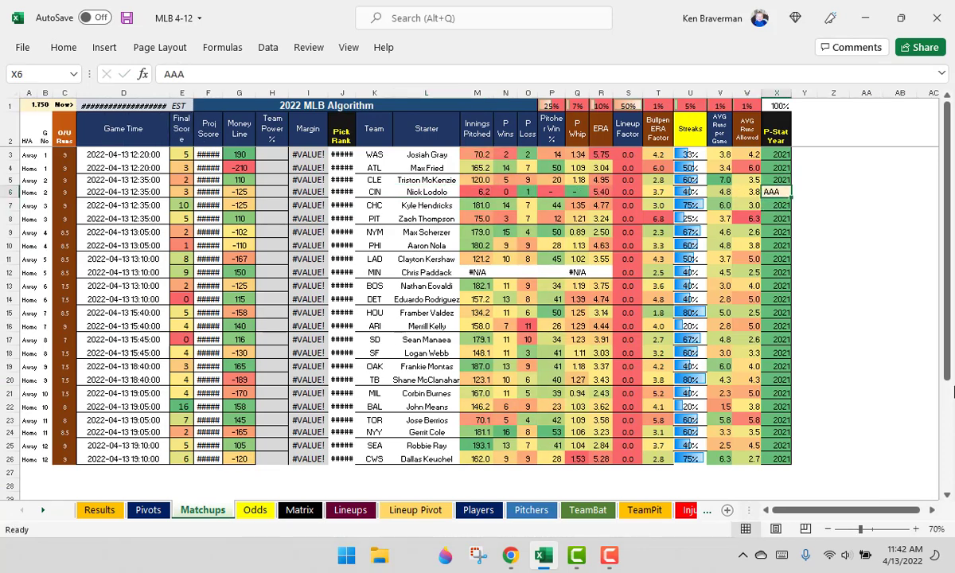
pyautogui.click(480, 191)
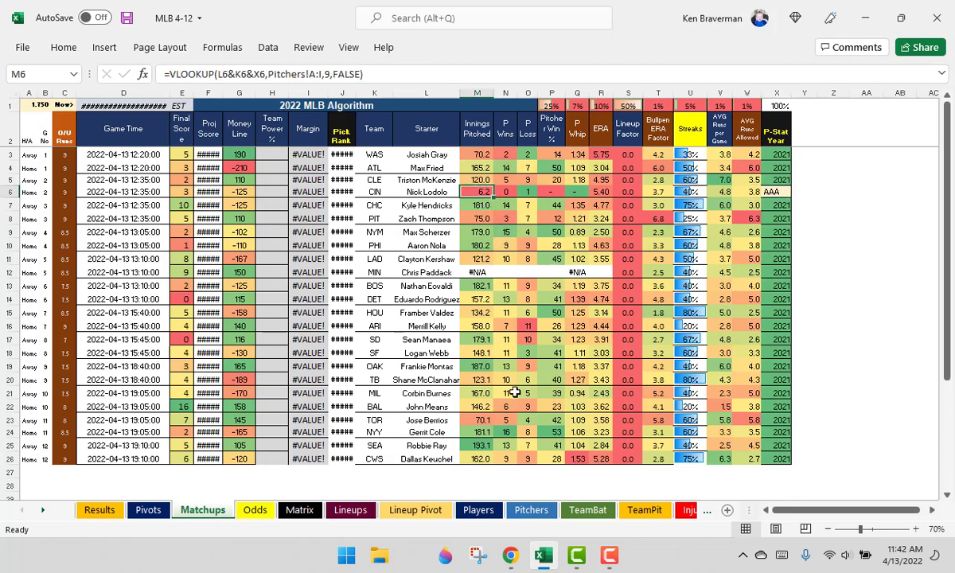
pyautogui.click(510, 555)
pyautogui.hotkey('ctrl', '+')
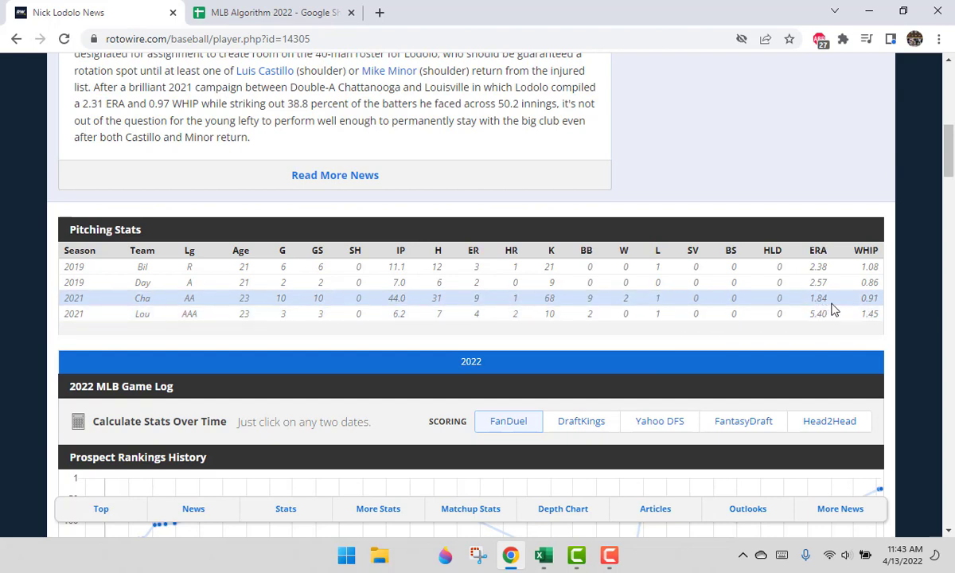
pyautogui.click(553, 560)
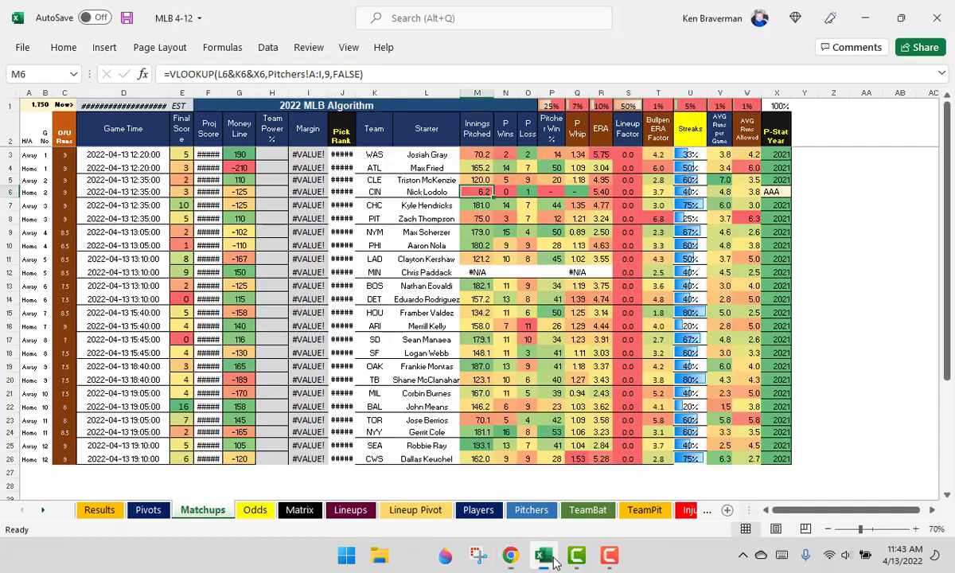
# - Search 'lod' on the Pitchers sheet to locate Nick Lodolo's row 971
pyautogui.click(480, 510)
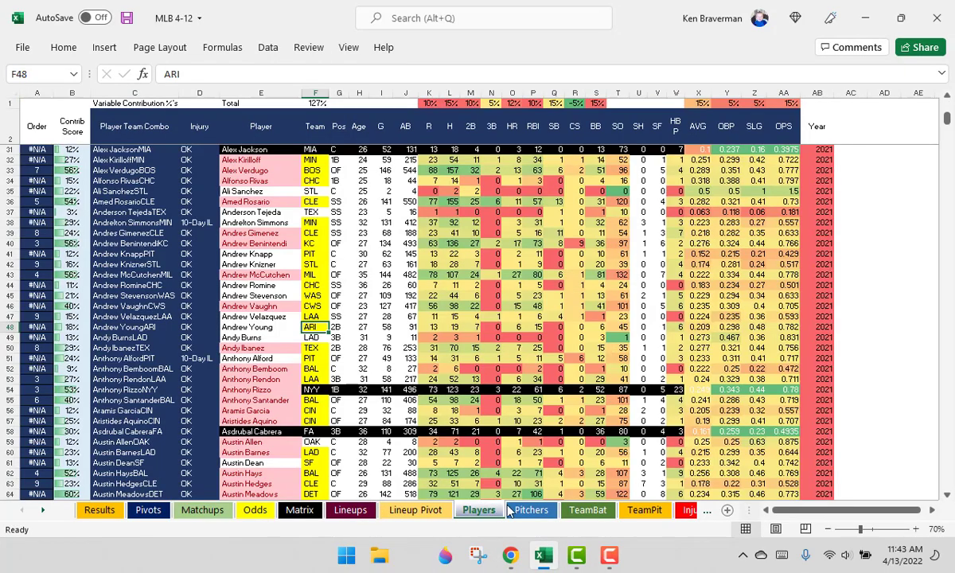
pyautogui.hotkey('ctrl', 'pagedown')
pyautogui.click(379, 353)
pyautogui.hotkey('ctrl', 'f')
pyautogui.write('lodol')
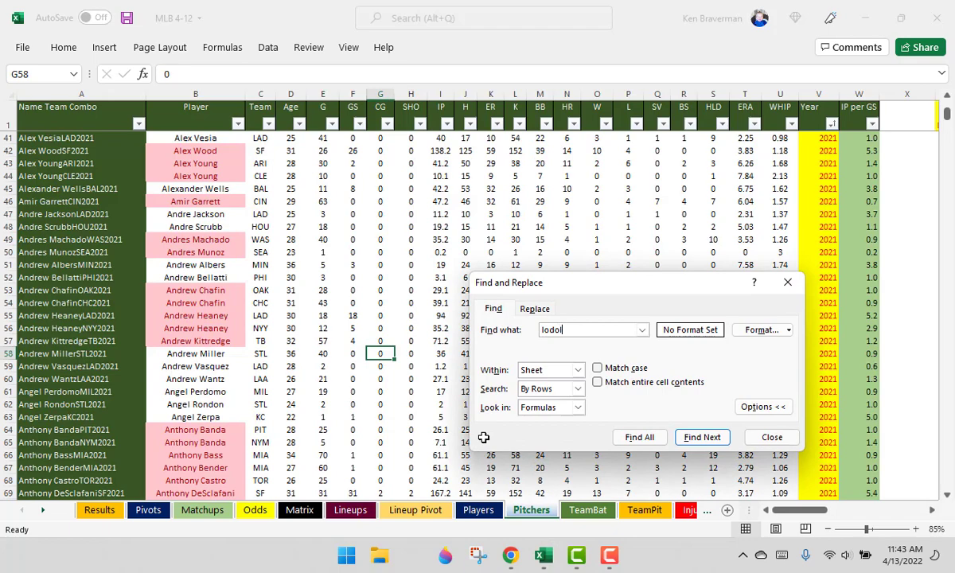
pyautogui.press('Return')
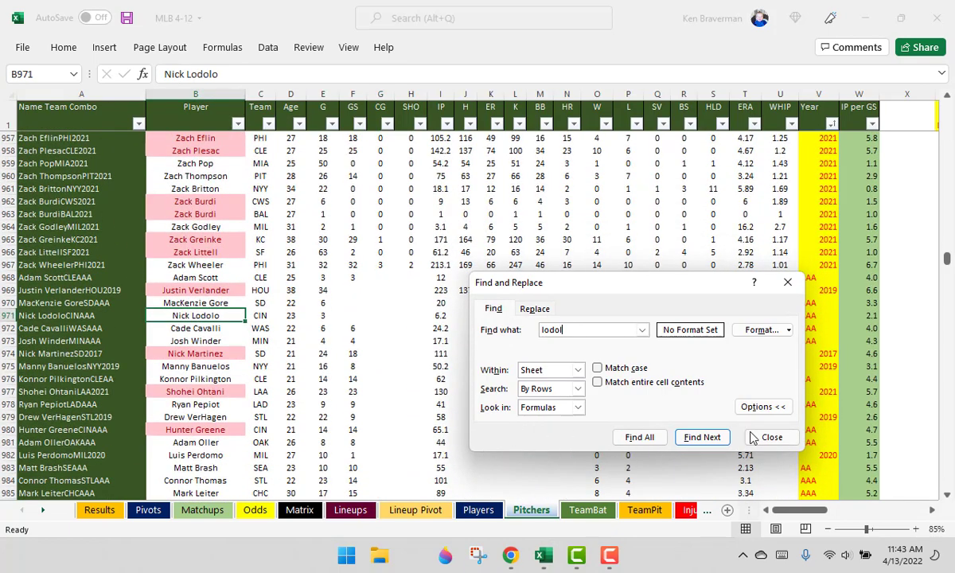
pyautogui.click(754, 437)
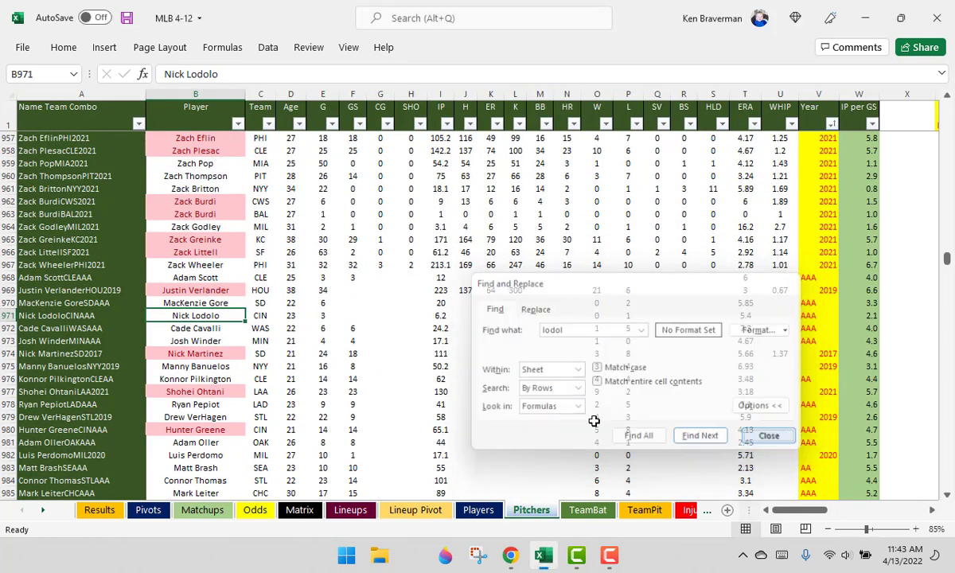
pyautogui.click(5, 315)
# - Set Lodolo's year cell V971 to AA and clear his old stats from the row
pyautogui.click(805, 313)
pyautogui.write('AA')
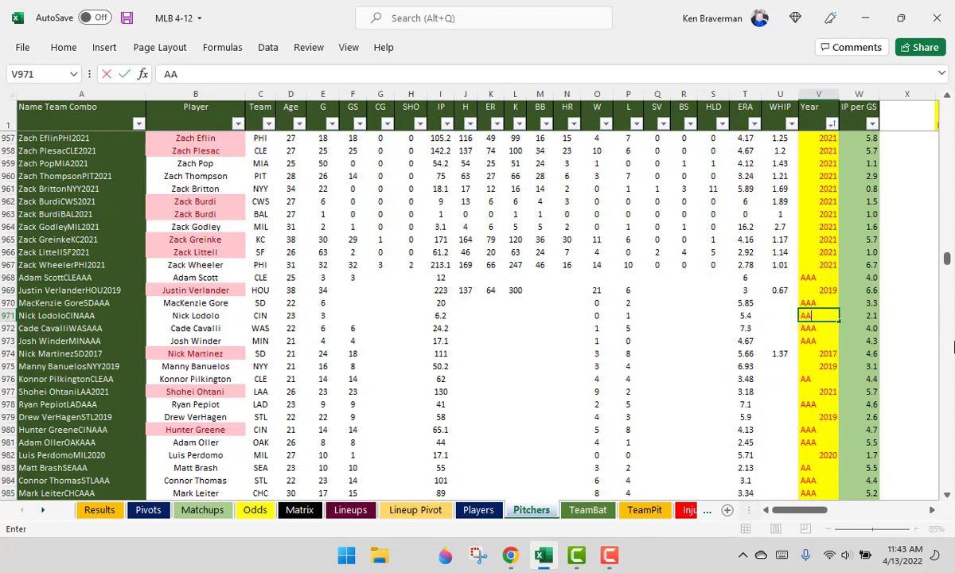
pyautogui.press('Return')
pyautogui.press('Up')
pyautogui.press('Left')
pyautogui.press('Left')
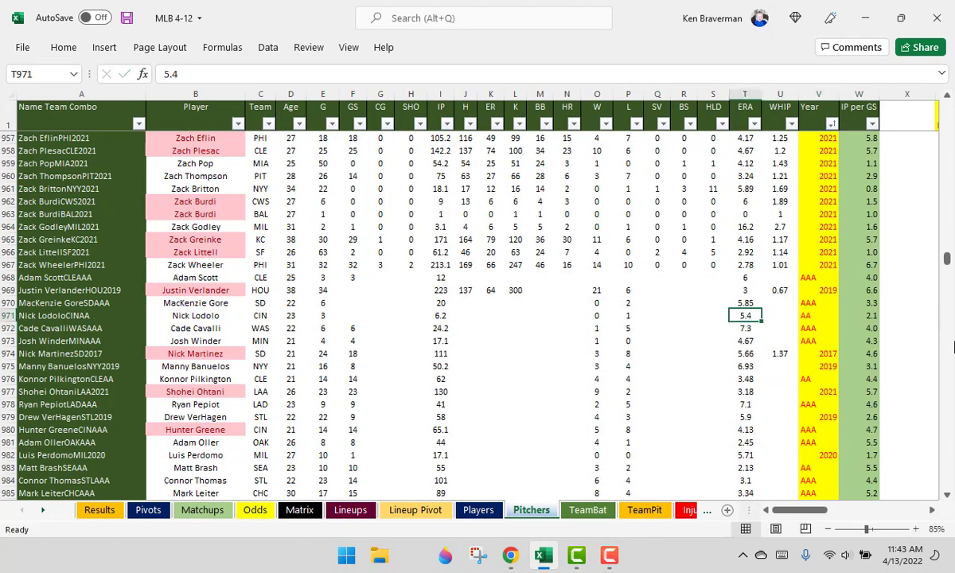
pyautogui.hotkey('shift', 'Left')
pyautogui.hotkey('shift', 'Left')
pyautogui.hotkey('shift', 'Left')
pyautogui.hotkey('shift', 'Left')
pyautogui.hotkey('shift', 'Left')
pyautogui.hotkey('shift', 'Left')
pyautogui.hotkey('shift', 'Left')
pyautogui.hotkey('shift', 'Left')
pyautogui.hotkey('shift', 'Left')
pyautogui.hotkey('shift', 'Left')
pyautogui.hotkey('shift', 'Left')
pyautogui.hotkey('shift', 'Left')
pyautogui.hotkey('shift', 'Left')
pyautogui.hotkey('shift', 'Left')
pyautogui.hotkey('shift', 'Left')
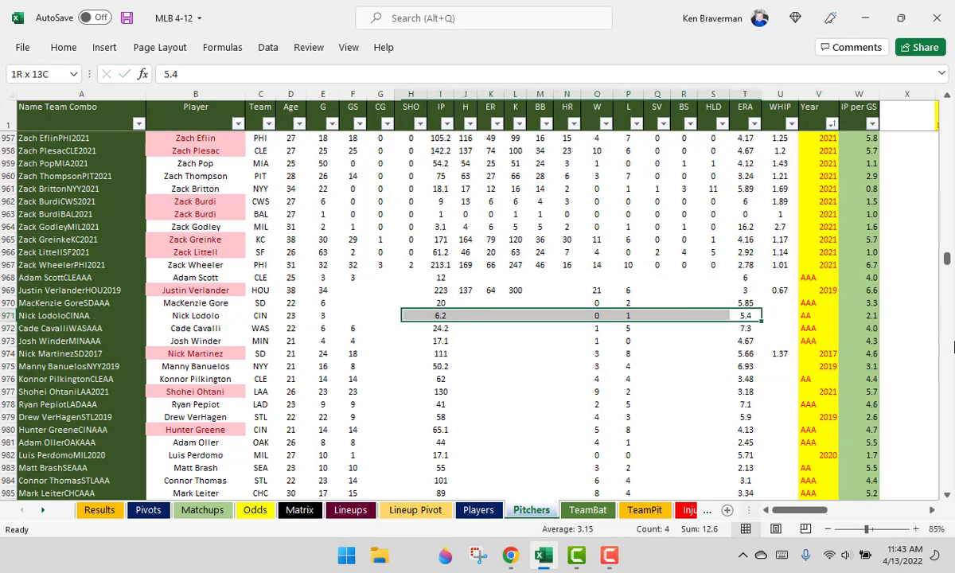
pyautogui.press('Delete')
# - Enter 10 games and 10 starts for Lodolo on row 971
pyautogui.press('Right')
pyautogui.press('Left')
pyautogui.press('Left')
pyautogui.press('Left')
pyautogui.press('Left')
pyautogui.press('Left')
pyautogui.press('Left')
pyautogui.press('Left')
pyautogui.press('Left')
pyautogui.press('Left')
pyautogui.press('Left')
pyautogui.press('Left')
pyautogui.press('Left')
pyautogui.press('Left')
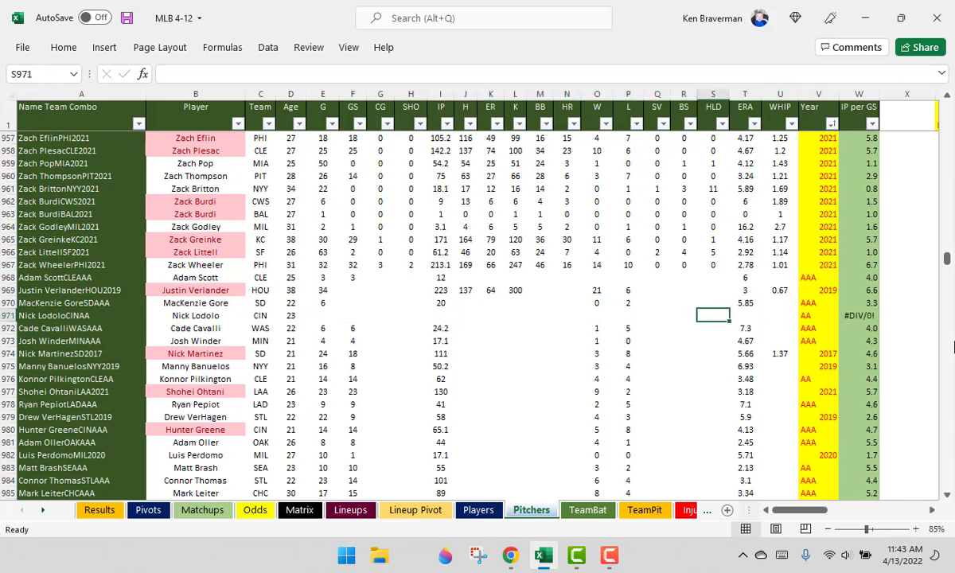
pyautogui.press('Left')
pyautogui.press('Left')
pyautogui.press('Left')
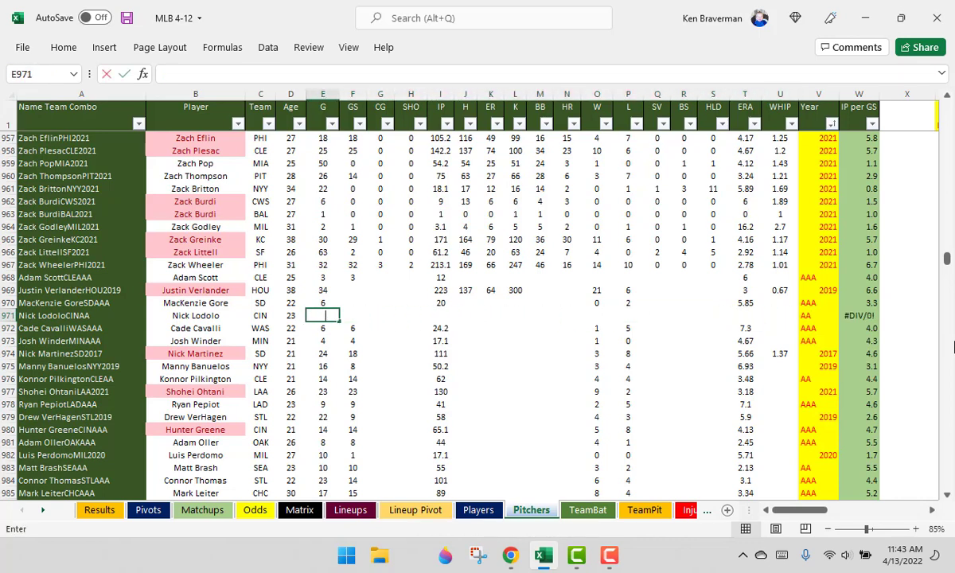
pyautogui.write('10')
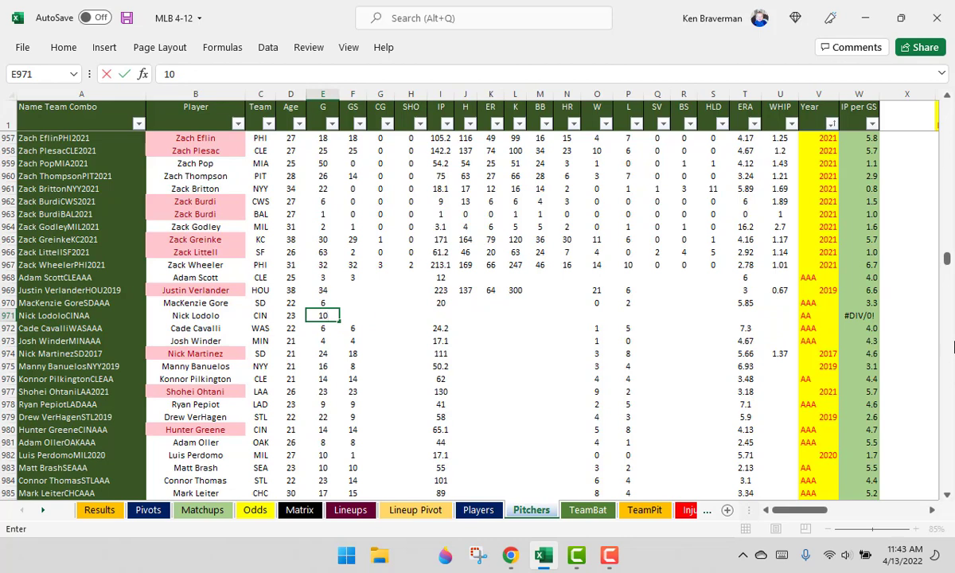
pyautogui.press('Right')
pyautogui.write('10')
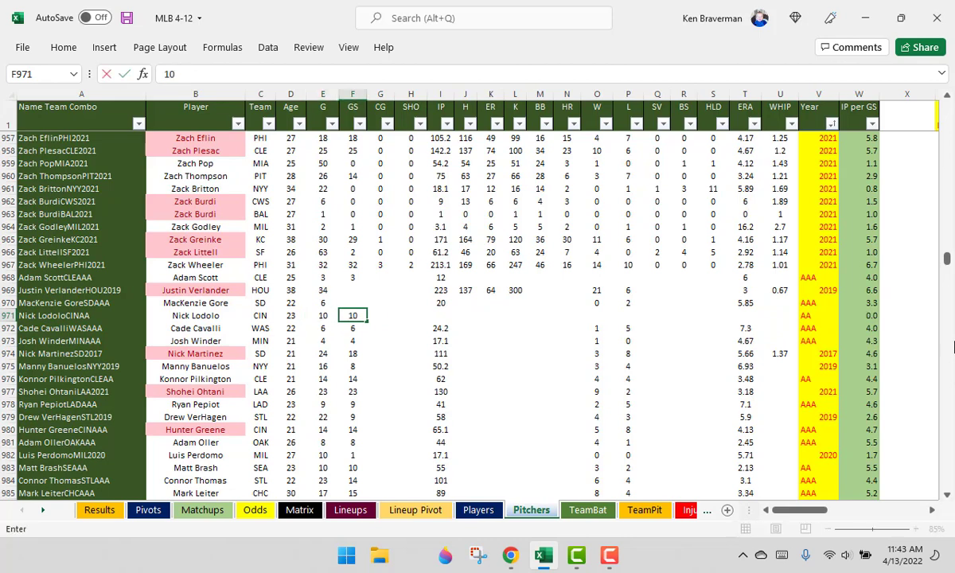
pyautogui.press('Right')
pyautogui.press('Right')
pyautogui.press('Right')
pyautogui.press('Escape')
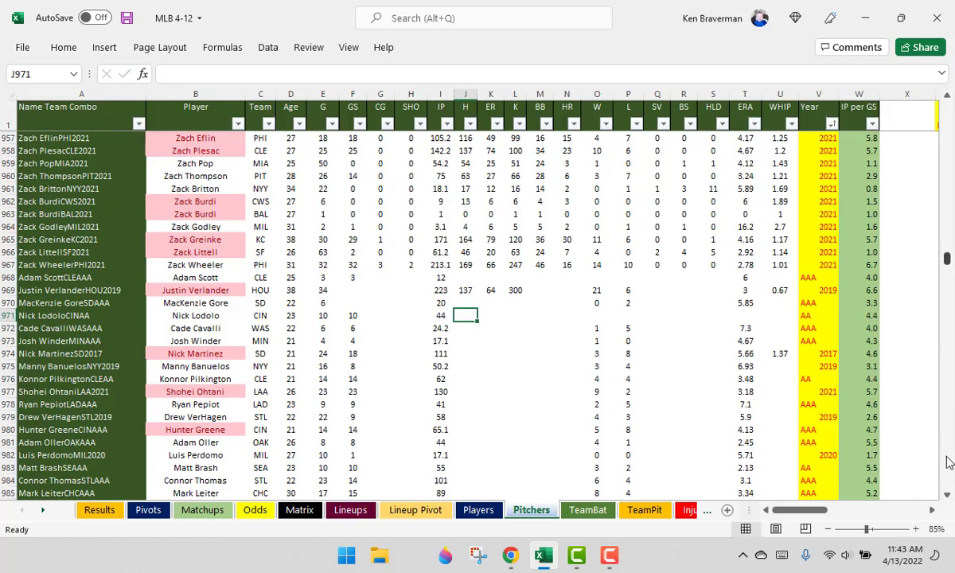
# - Enter Lodolo's 2 wins, 1 loss, 1.44 ERA and 0.91 WHIP from RotoWire
pyautogui.click(544, 556)
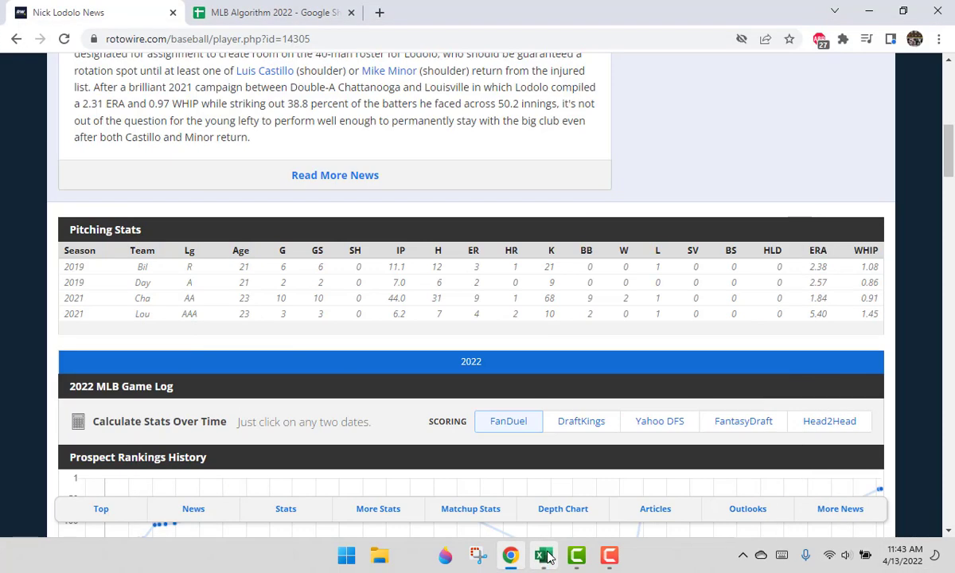
pyautogui.click(545, 555)
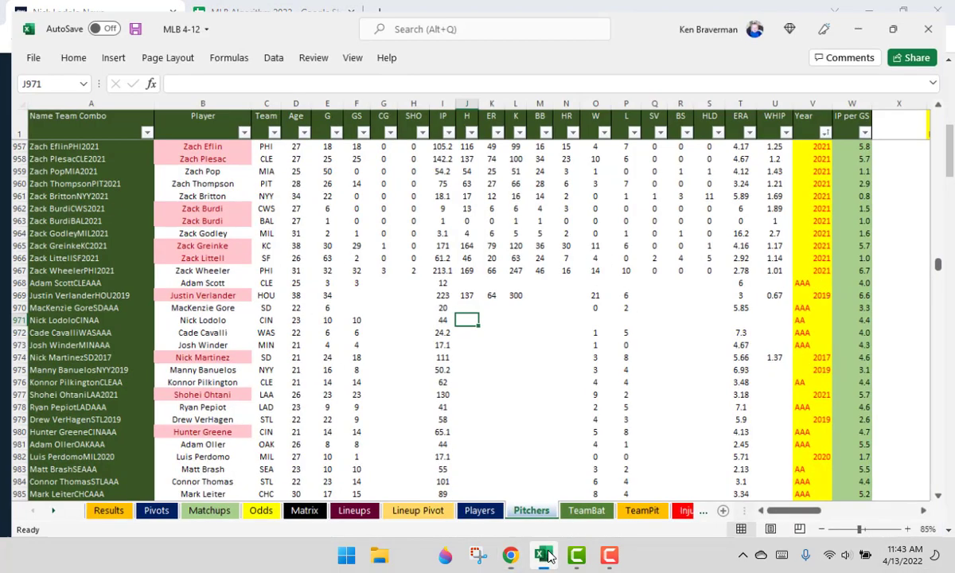
pyautogui.press('Right')
pyautogui.press('Right')
pyautogui.press('Right')
pyautogui.press('Right')
pyautogui.press('Right')
pyautogui.press('Right')
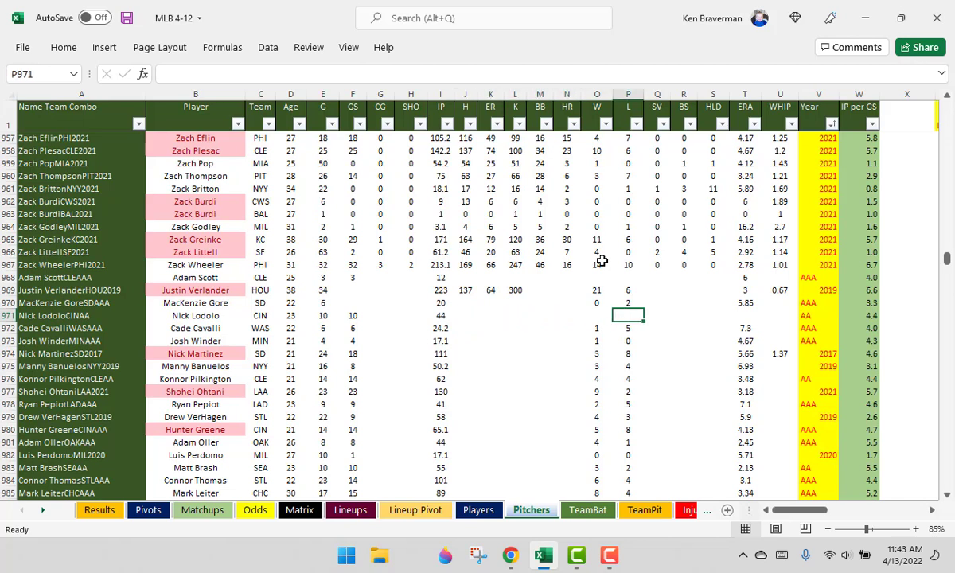
pyautogui.press('Left')
pyautogui.write('21')
pyautogui.press('BackSpace')
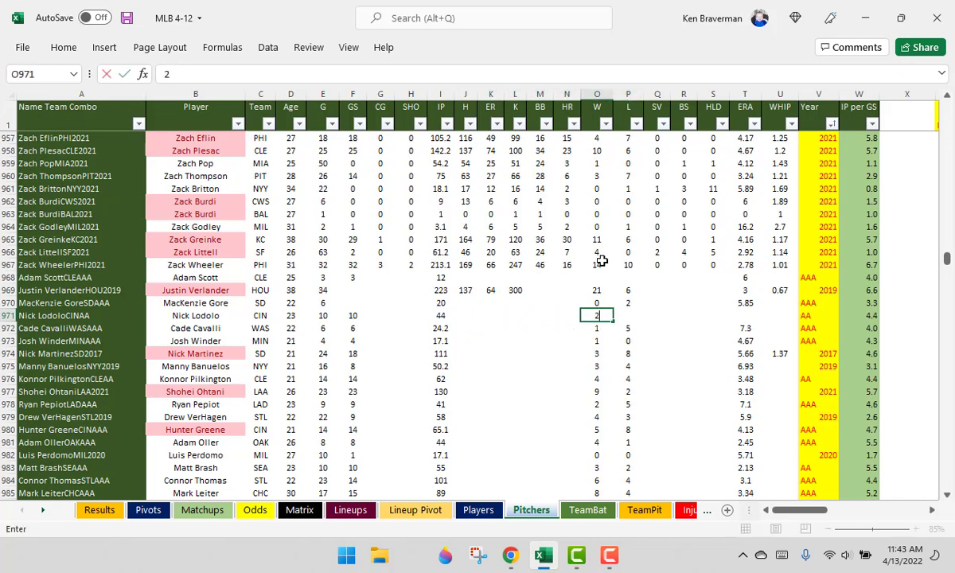
pyautogui.press('Right')
pyautogui.write('1')
pyautogui.press('Right')
pyautogui.press('Right')
pyautogui.press('Right')
pyautogui.press('Right')
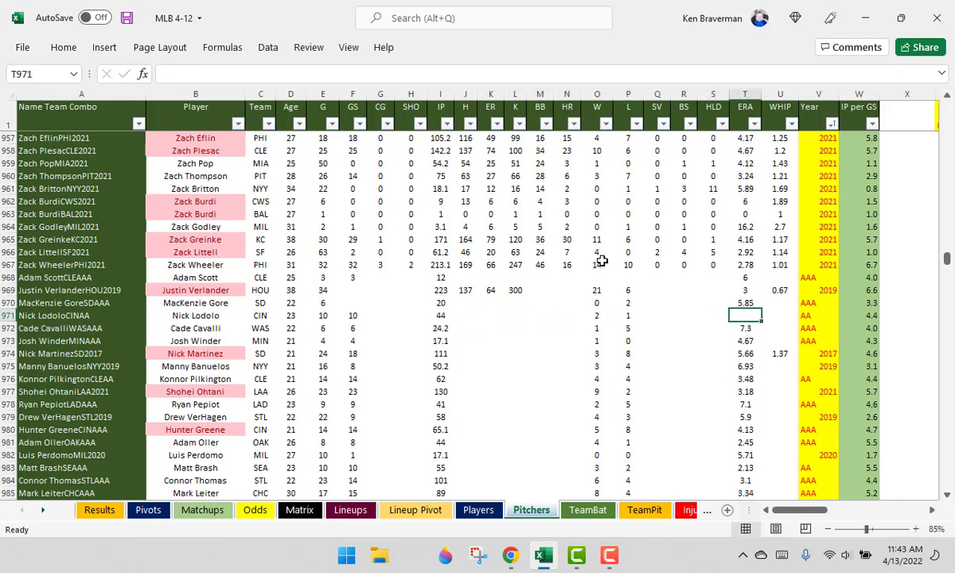
pyautogui.write('1')
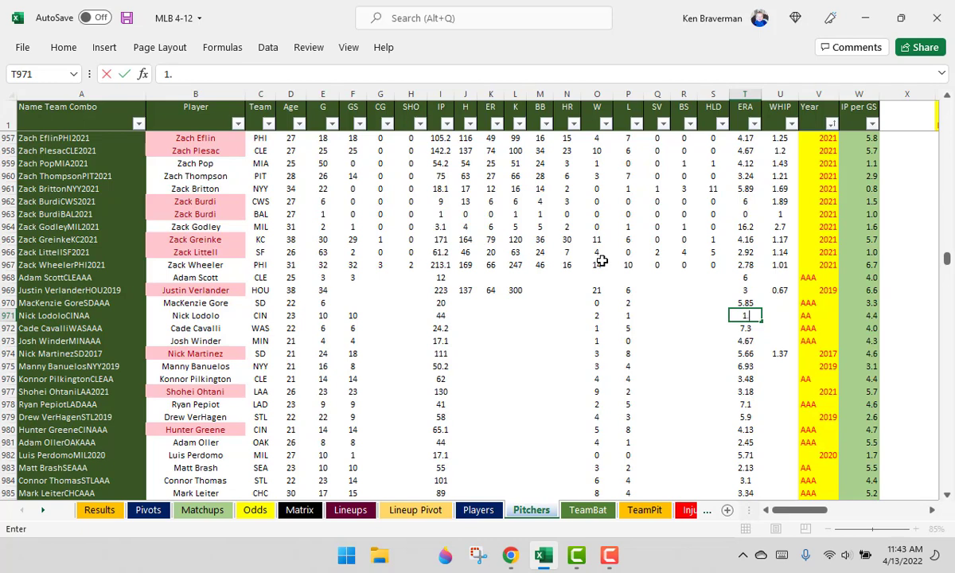
pyautogui.write('.44')
pyautogui.press('Tab')
pyautogui.write('.91')
pyautogui.press('Return')
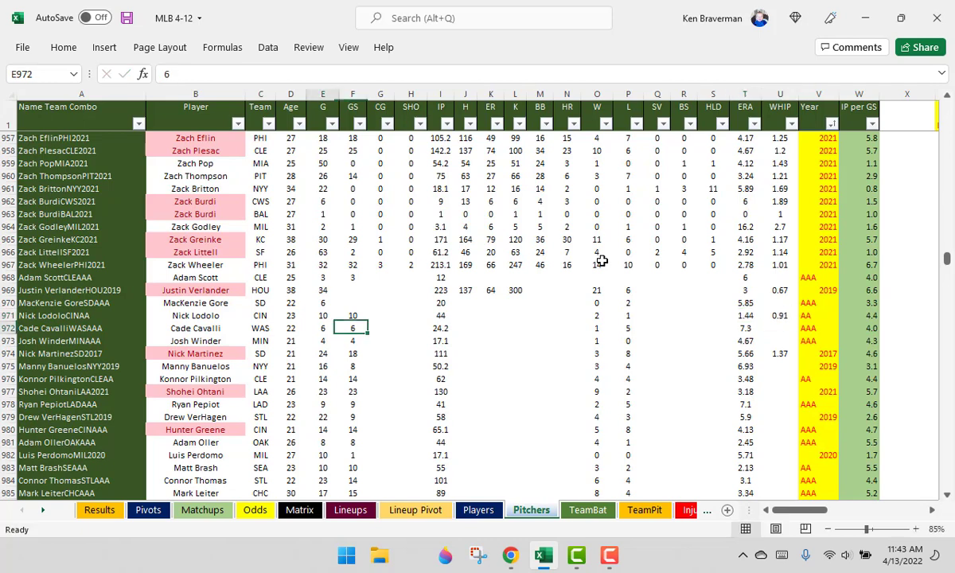
# - Correct Lodolo's ERA to 1.84 after rechecking the RotoWire stats
pyautogui.click(544, 557)
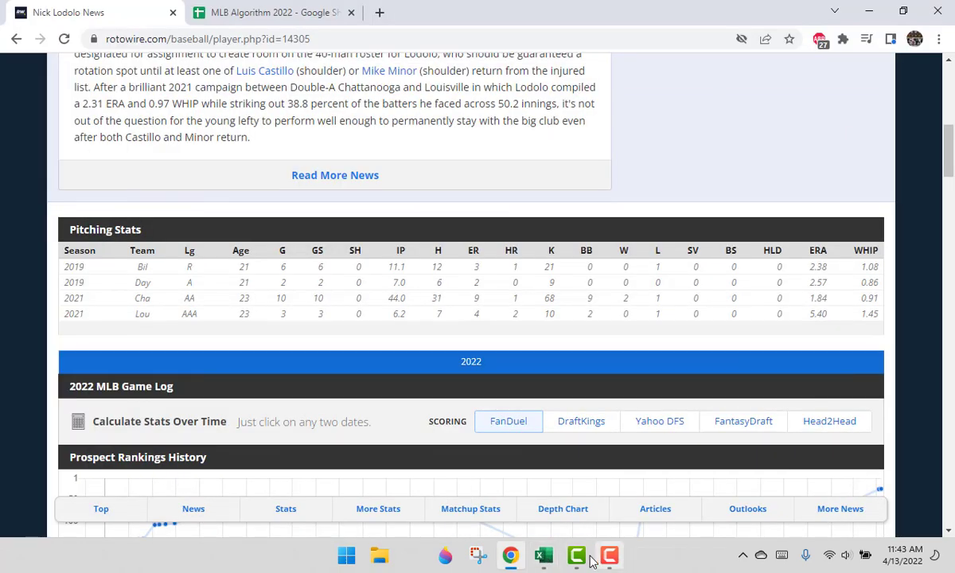
pyautogui.click(544, 557)
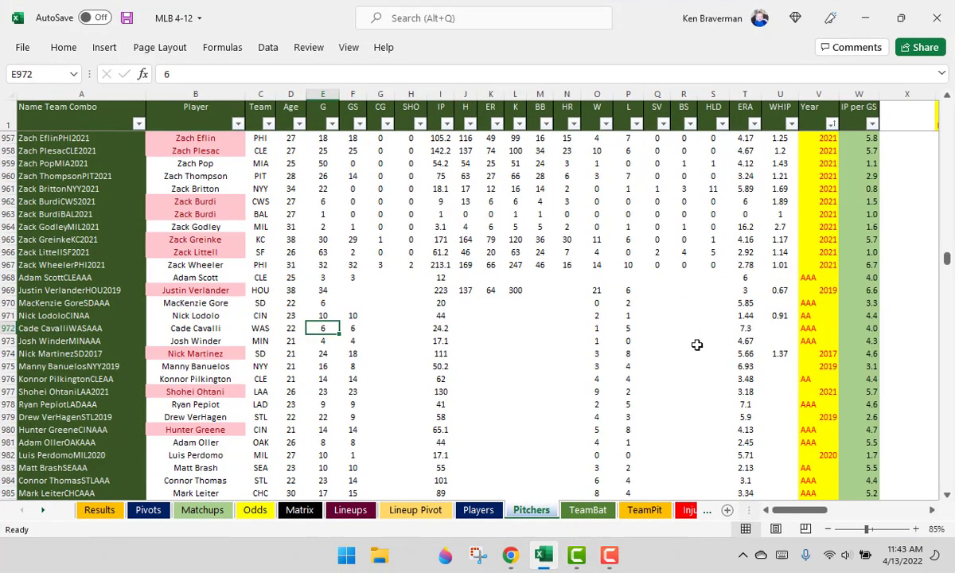
pyautogui.click(745, 315)
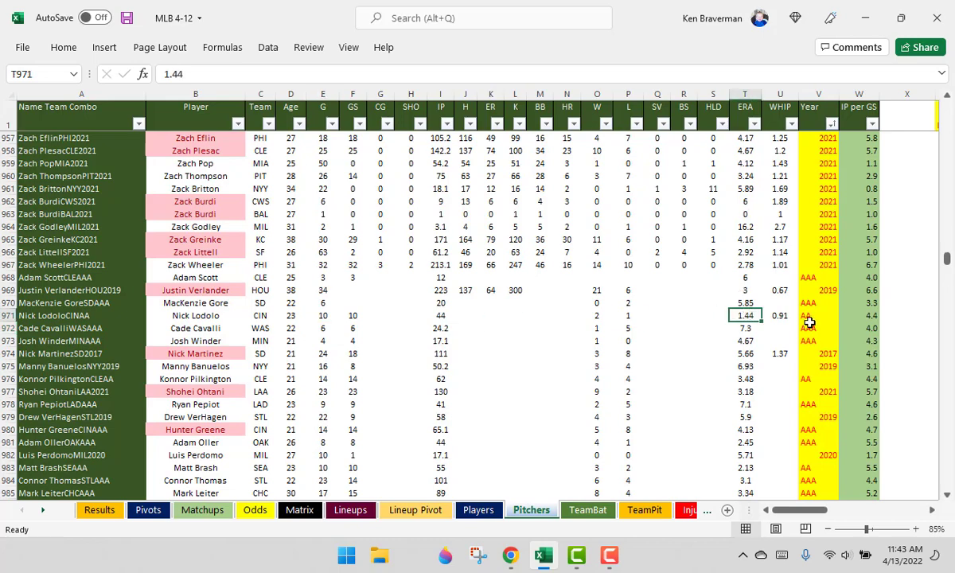
pyautogui.write('1')
pyautogui.press('Return')
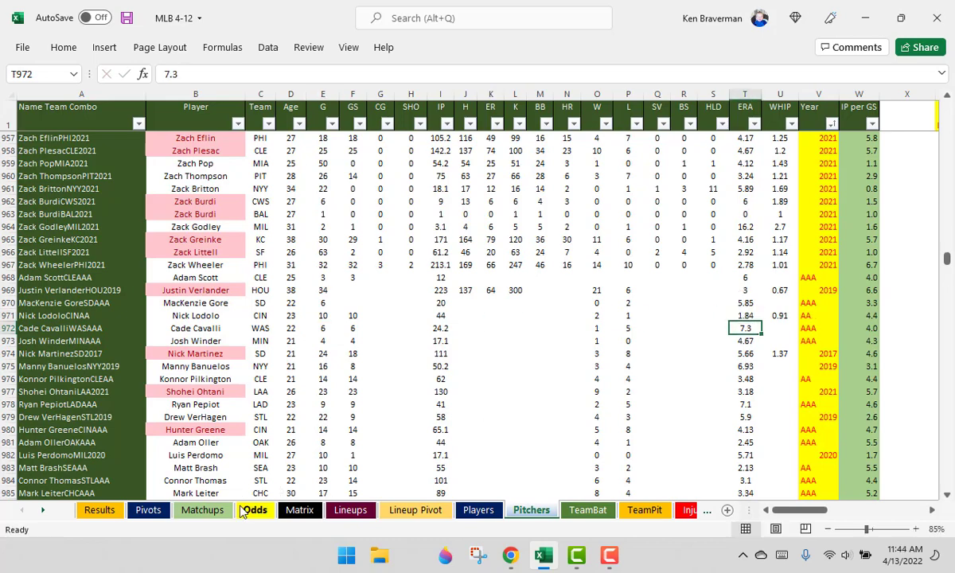
# - Enter AA in X6 so Lodolo's row pulls 44.0 IP, 0.91 WHIP and 1.84 ERA
pyautogui.click(201, 511)
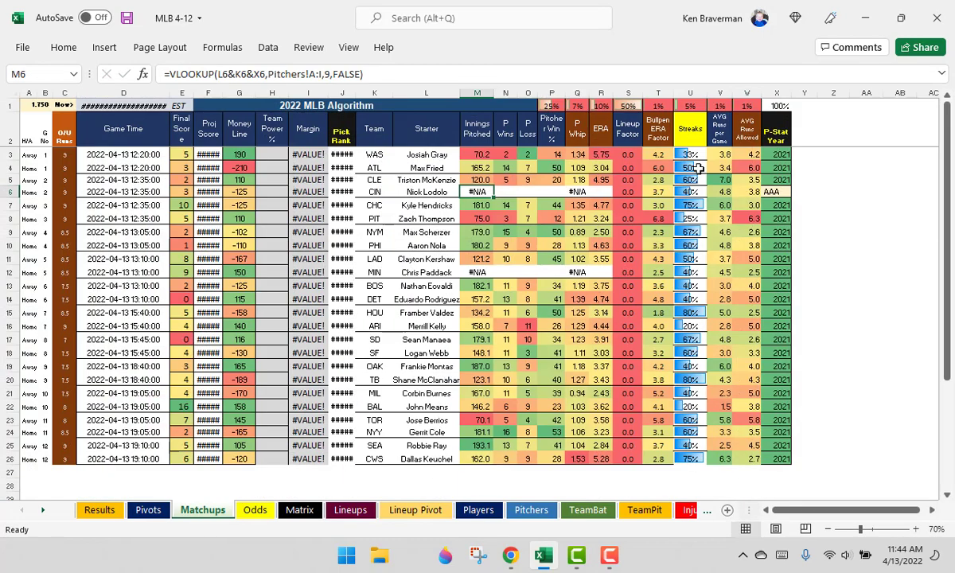
pyautogui.click(788, 198)
pyautogui.hotkey('ctrl', 'a')
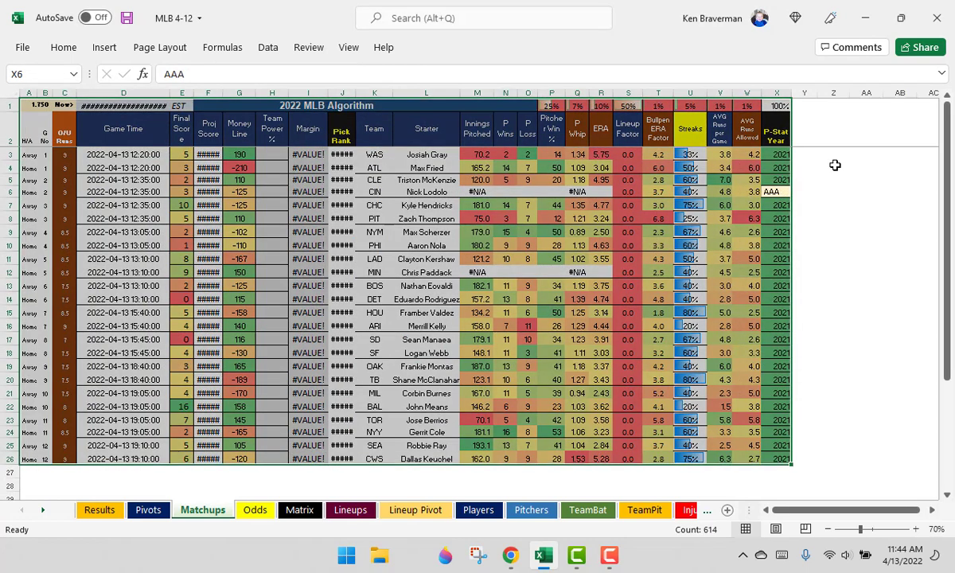
pyautogui.click(721, 245)
pyautogui.click(785, 191)
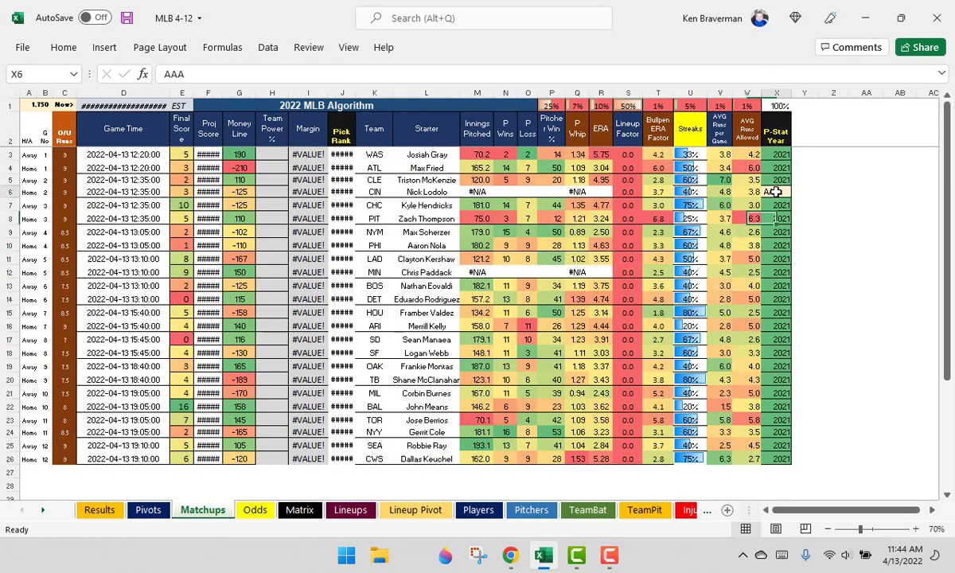
pyautogui.write('AA')
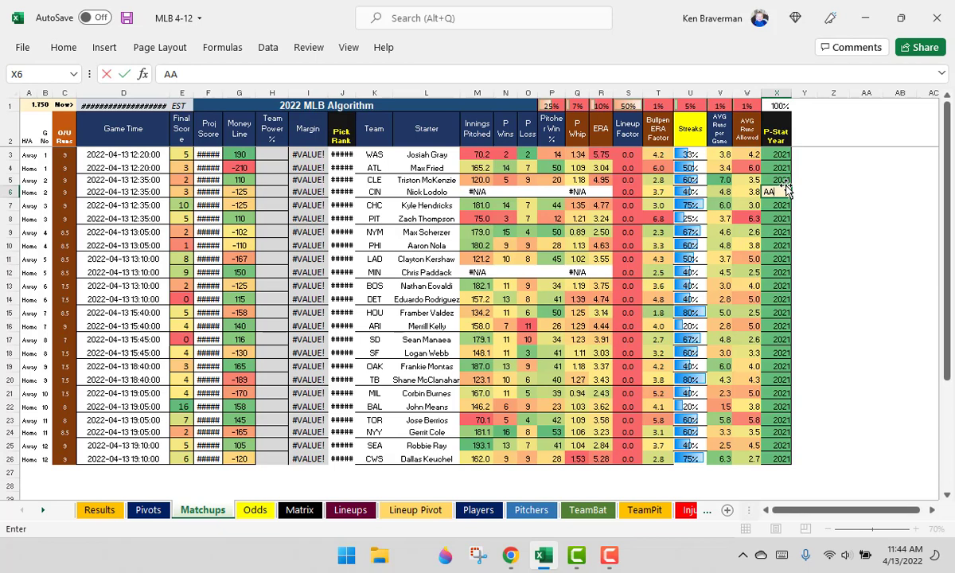
pyautogui.press('Return')
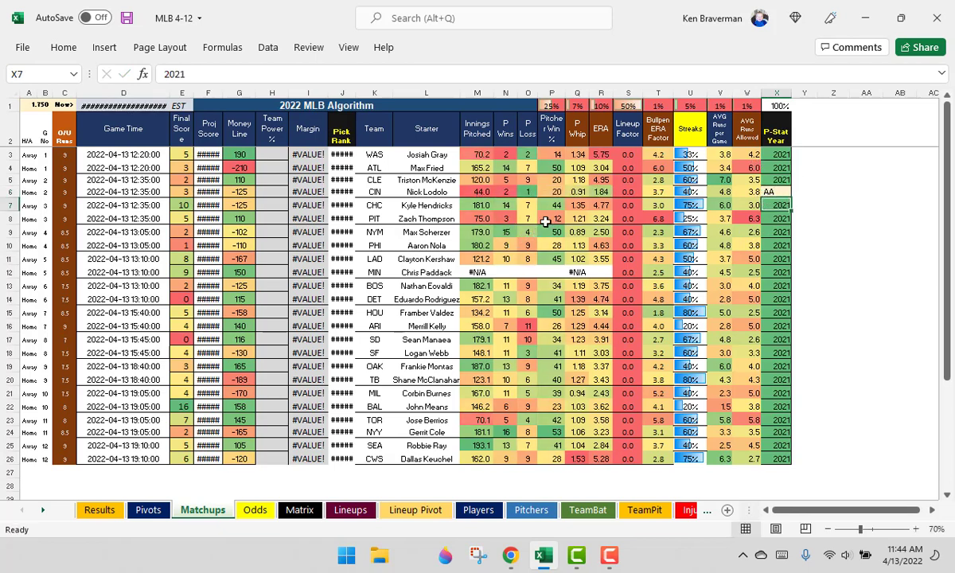
# - Check Chris Paddack's starter lookup, then return to RotoWire's daily lineups page
pyautogui.click(425, 272)
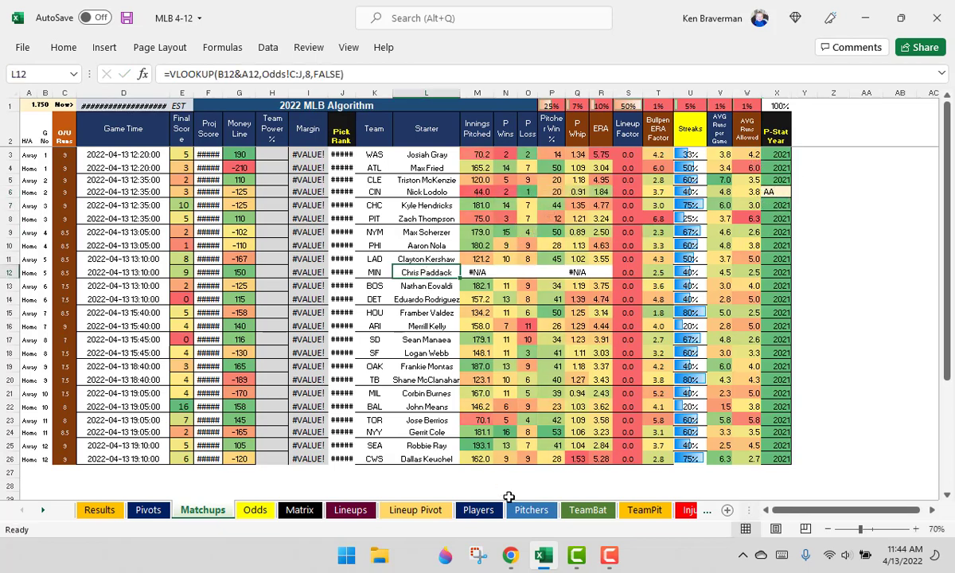
pyautogui.click(511, 554)
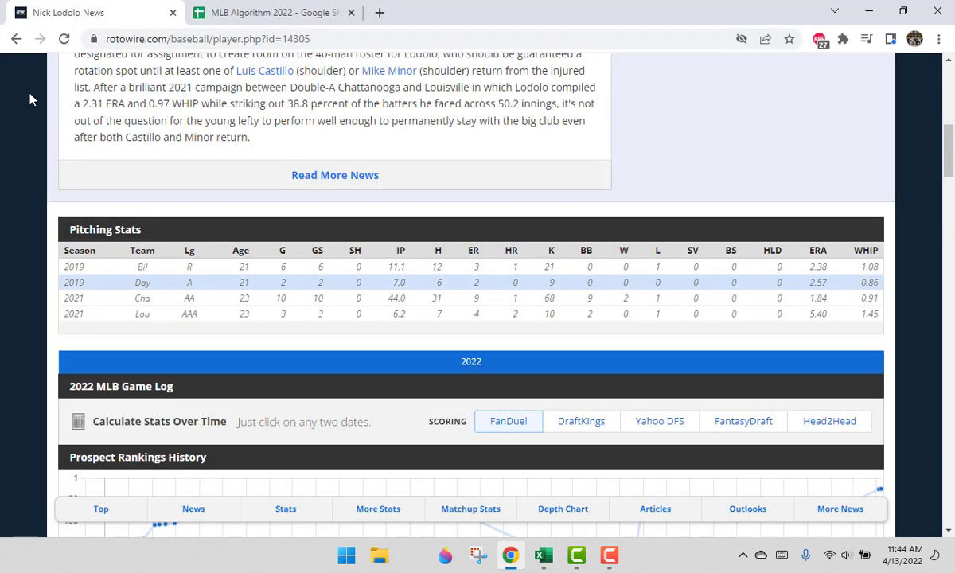
pyautogui.click(16, 39)
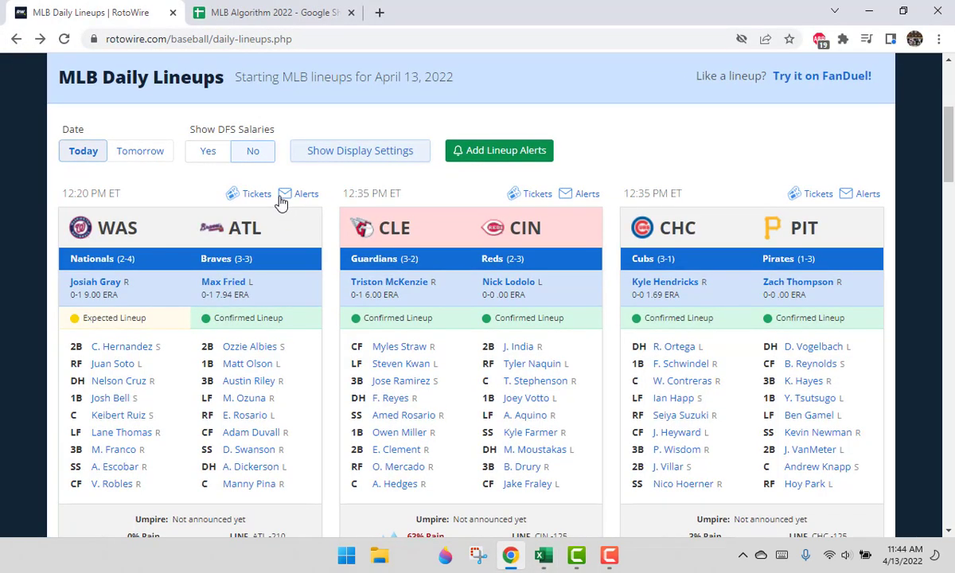
pyautogui.scroll(-5, 279, 203)
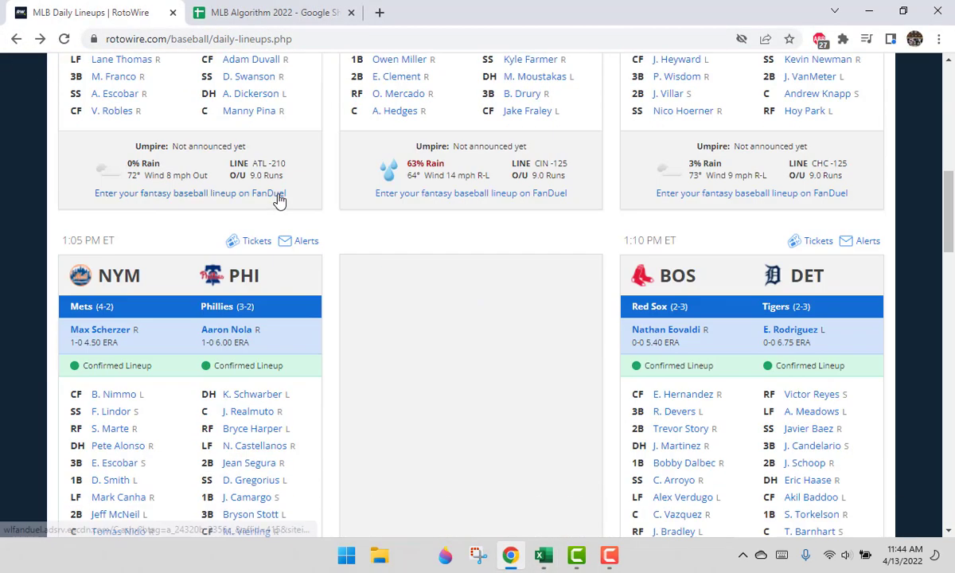
pyautogui.scroll(-6, 278, 201)
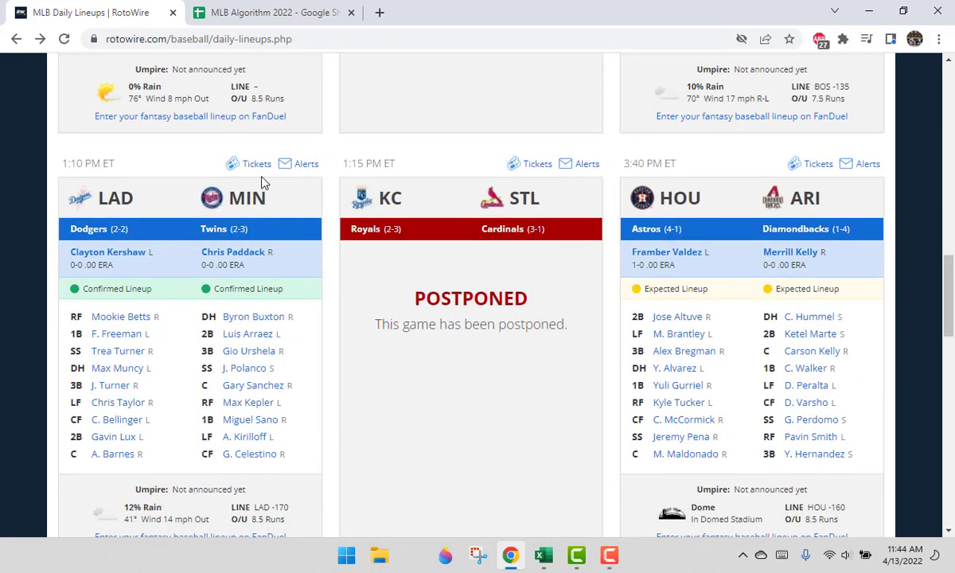
pyautogui.scroll(-6, 275, 198)
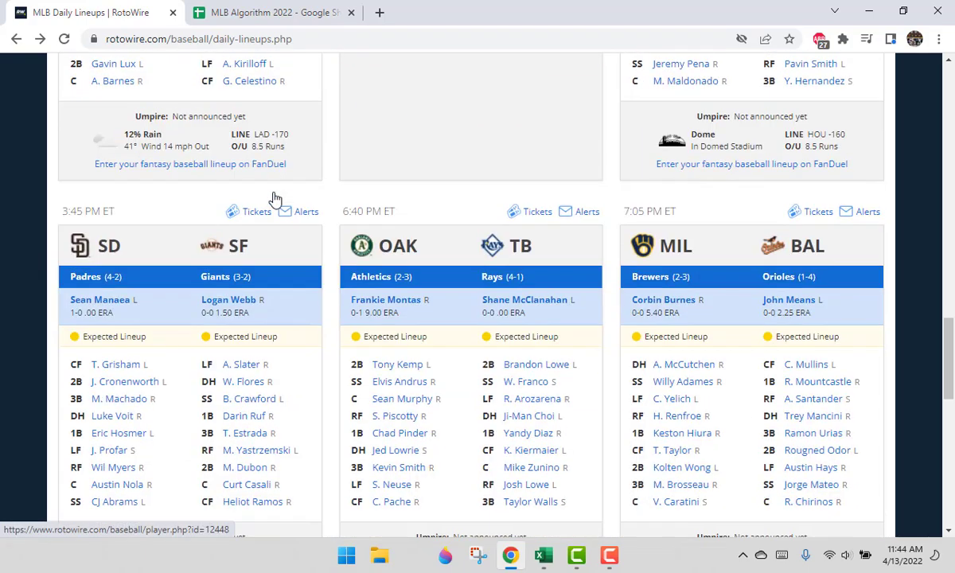
pyautogui.scroll(-3, 275, 198)
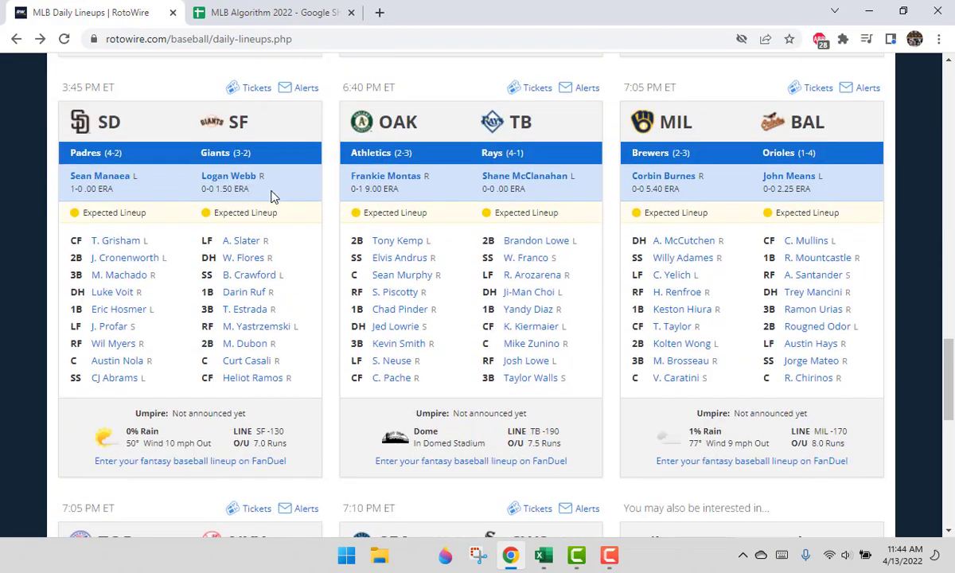
pyautogui.scroll(-2, 270, 197)
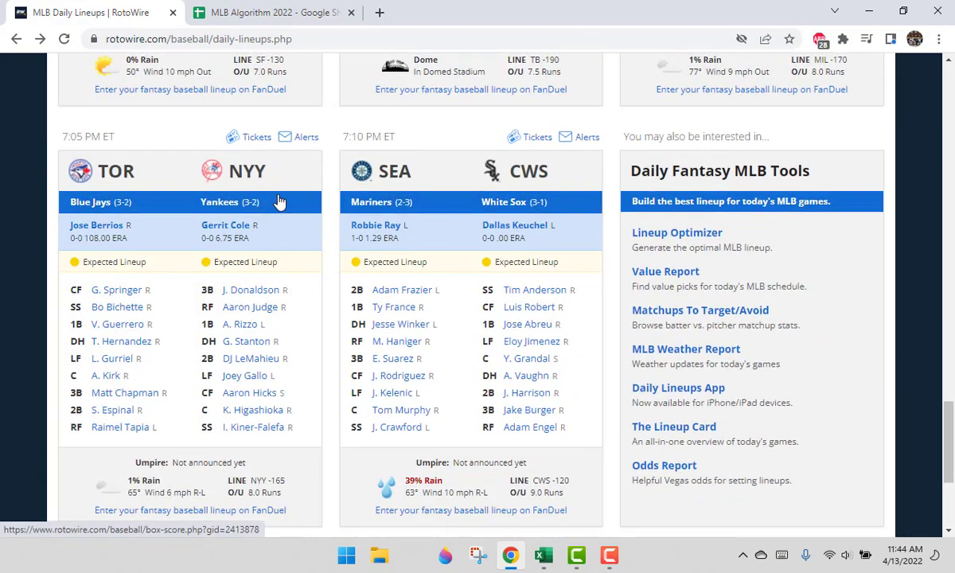
pyautogui.scroll(4, 277, 201)
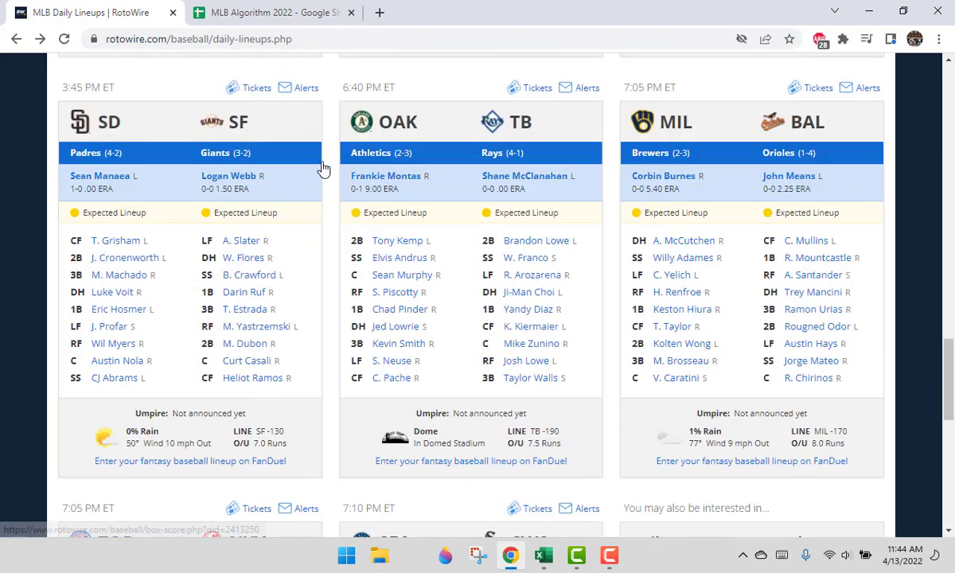
# - Search 'padd', view Chris Paddack's pitching stats, and return to the MLB 4-12 workbook
pyautogui.hotkey('ctrl', 'f')
pyautogui.write('padd')
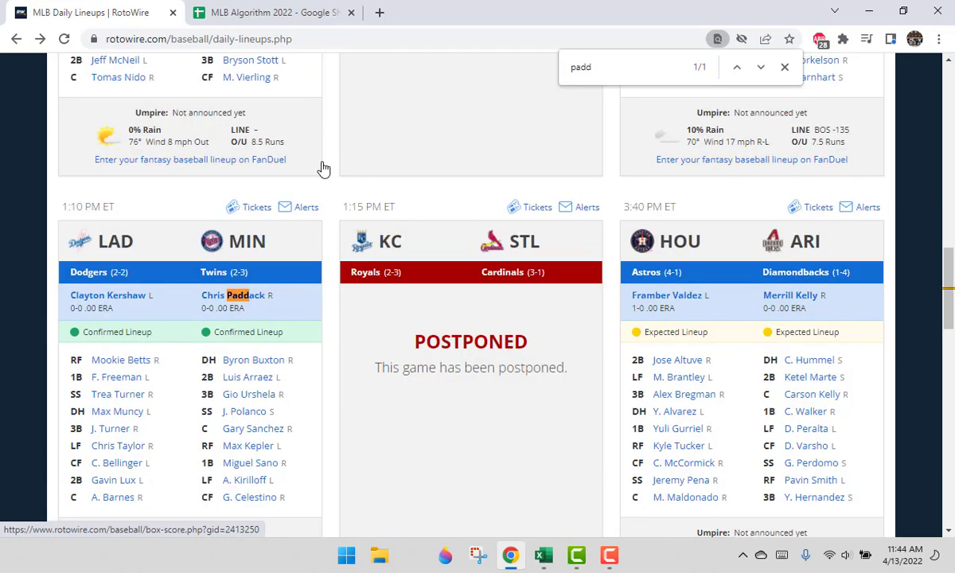
pyautogui.click(248, 296)
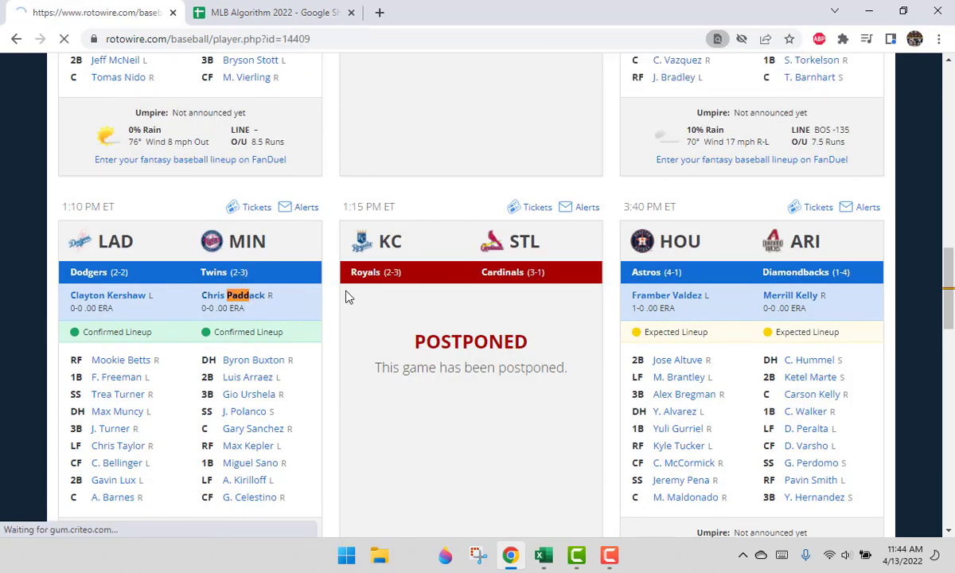
pyautogui.scroll(-8, 363, 296)
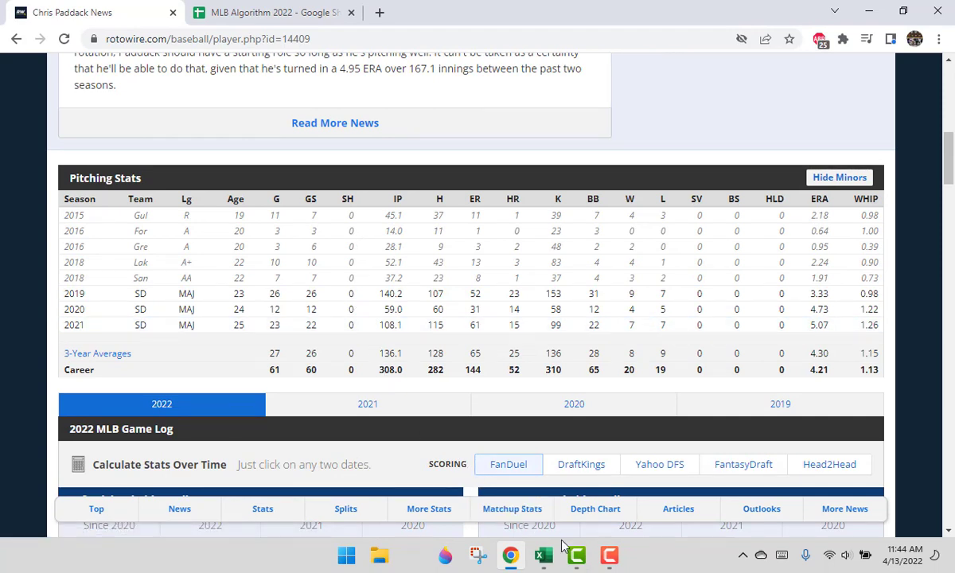
pyautogui.click(543, 555)
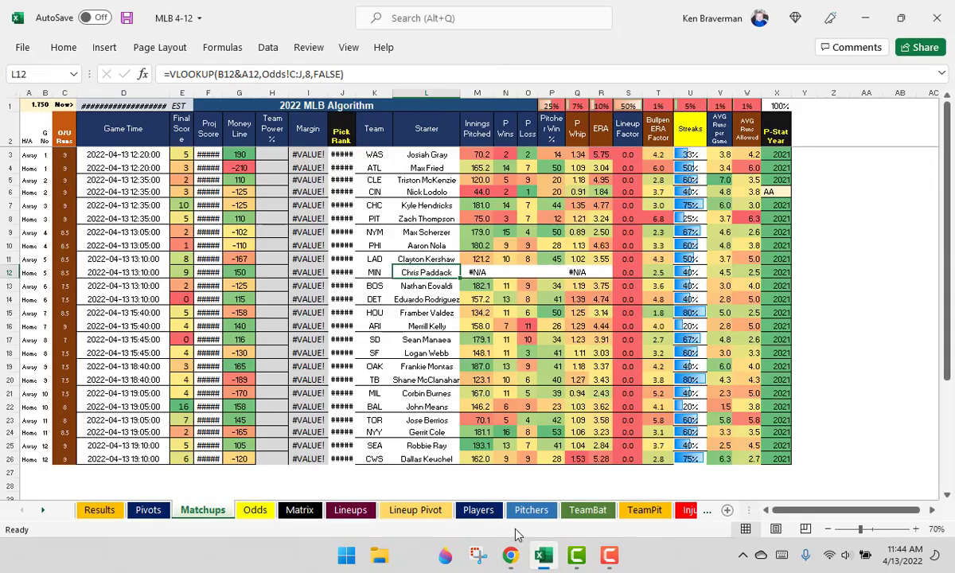
# - On the Matrix sheet, find 'paddack' and change his team in D817 from SD to MIN
pyautogui.click(300, 510)
pyautogui.click(303, 360)
pyautogui.hotkey('ctrl', 'f')
pyautogui.write('paddack')
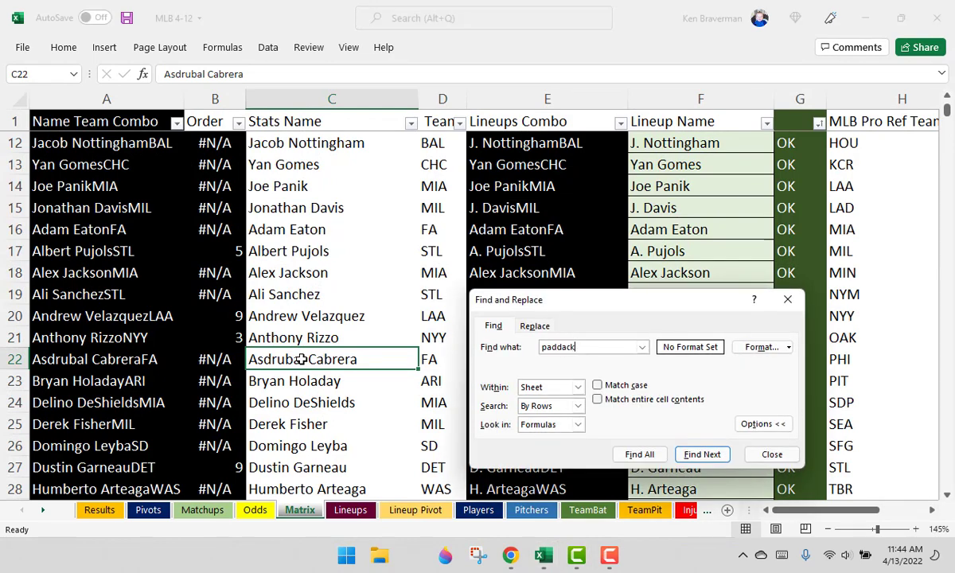
pyautogui.press('Return')
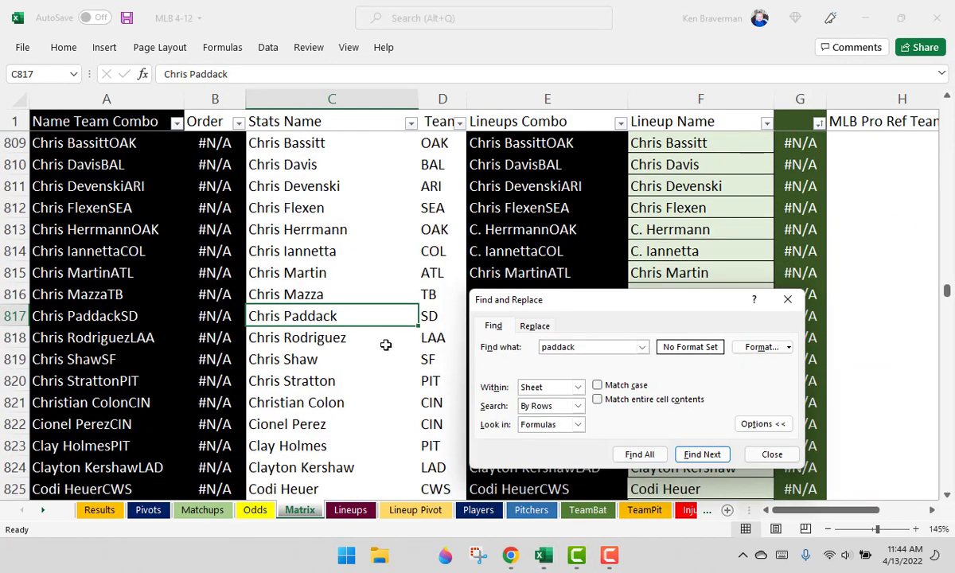
pyautogui.click(437, 316)
pyautogui.write('MIN')
pyautogui.press('Return')
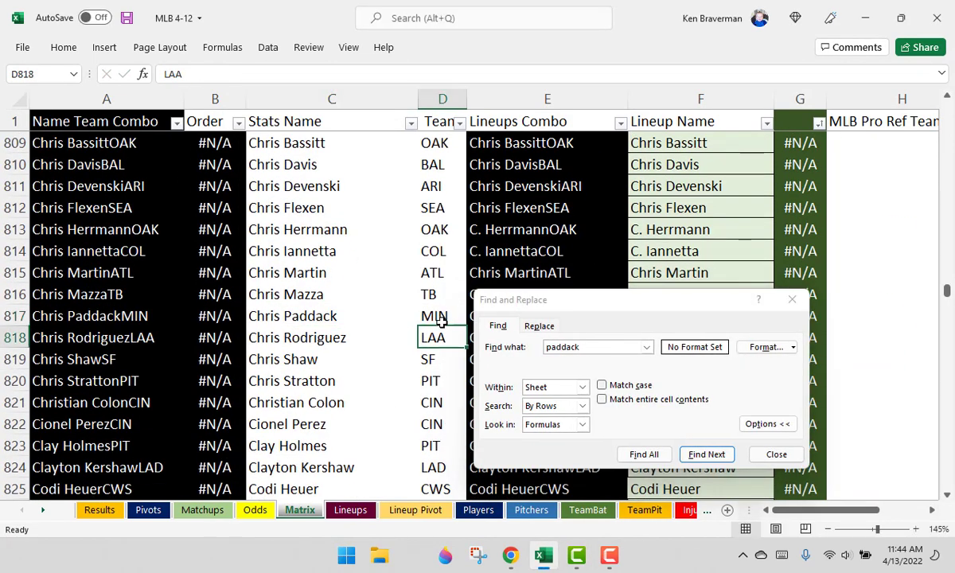
# - On the Pitchers sheet, change Paddack's team in C182 from SD to MIN
pyautogui.click(531, 510)
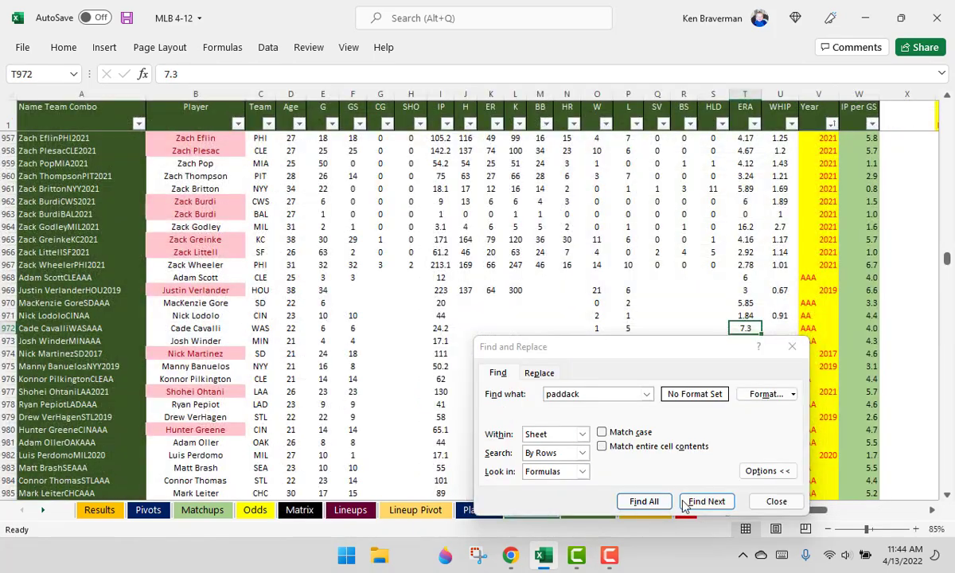
pyautogui.click(705, 502)
pyautogui.click(258, 316)
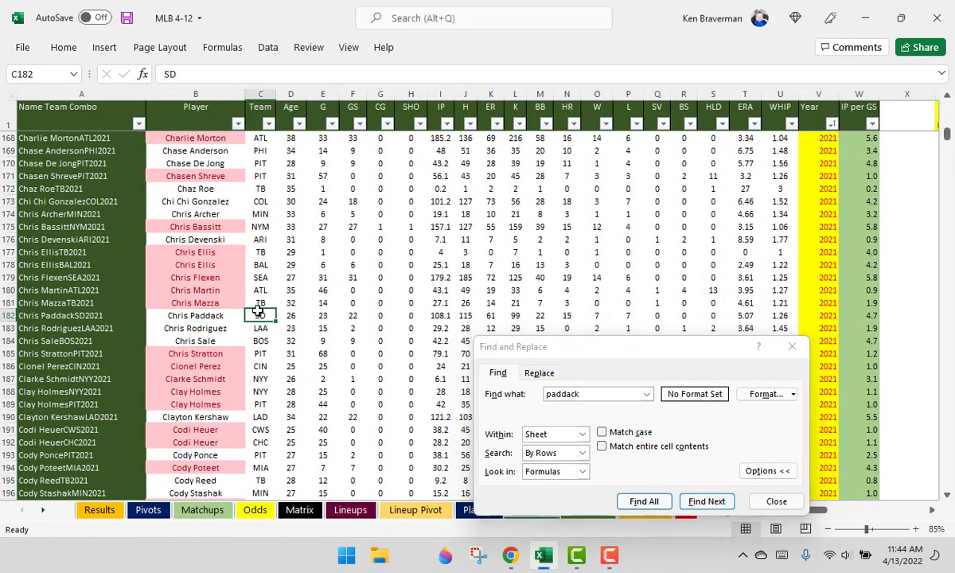
pyautogui.write('MIN')
pyautogui.press('Return')
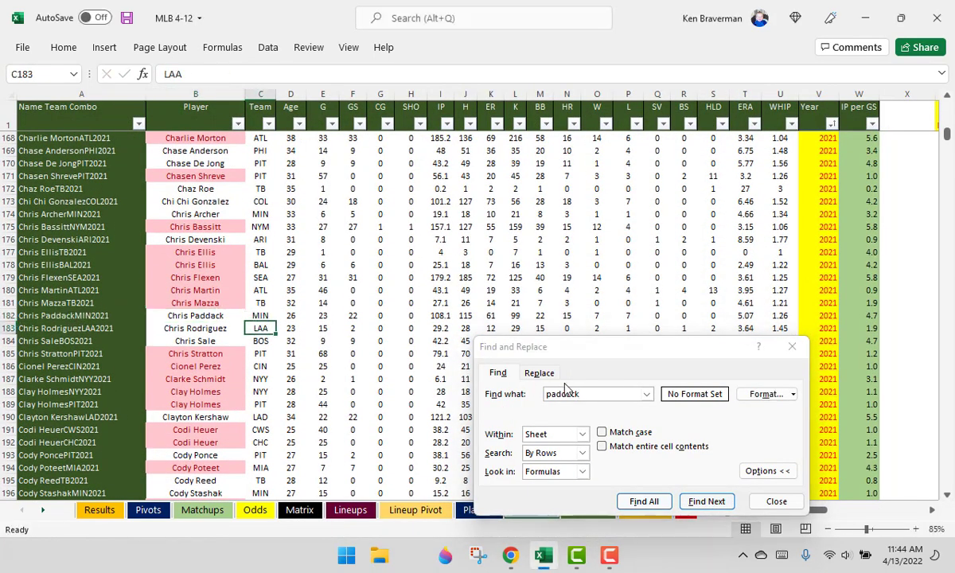
pyautogui.click(776, 501)
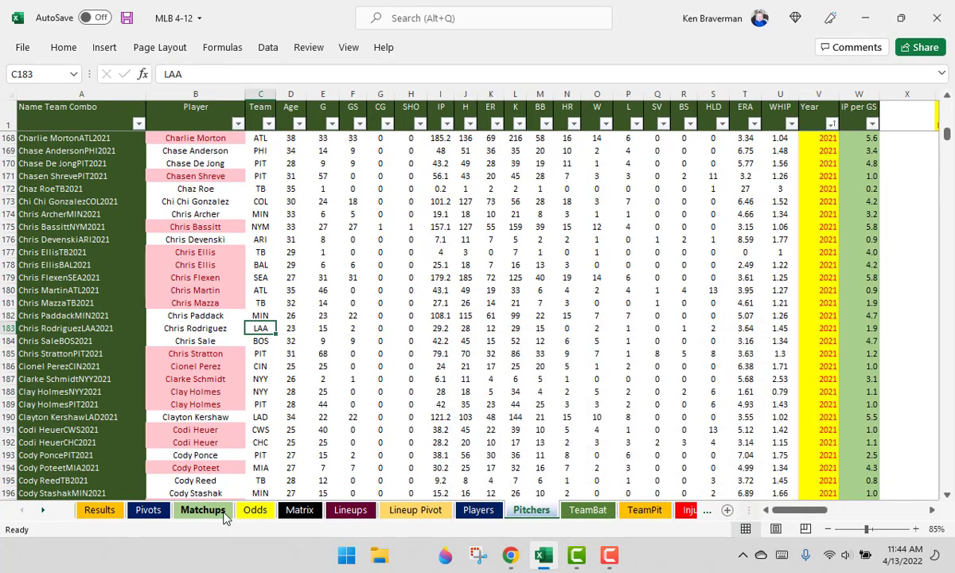
# - Save the workbook from the Matchups sheet, where Paddack's stats now fill in
pyautogui.click(203, 510)
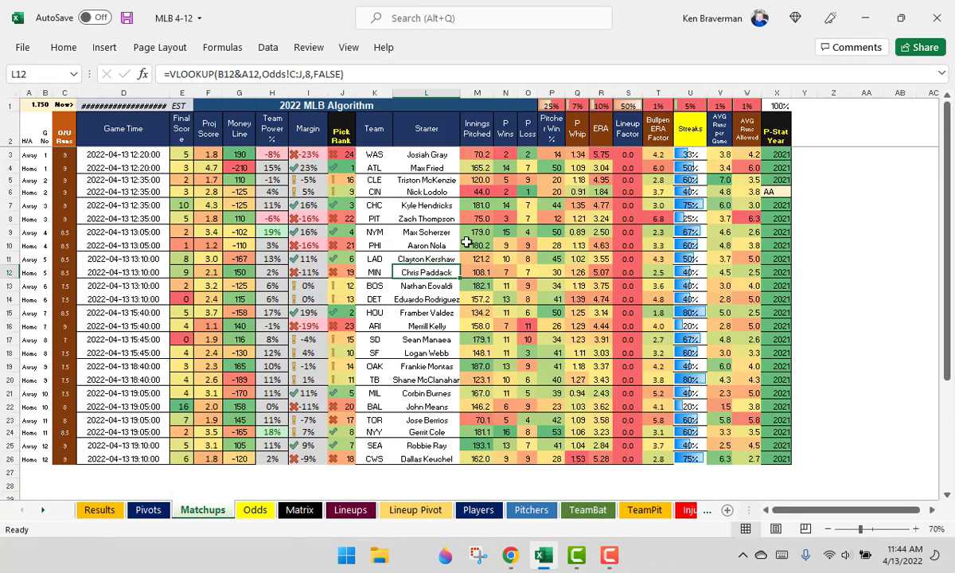
pyautogui.scroll(-5, 425, 255)
pyautogui.scroll(5, 373, 222)
pyautogui.click(126, 18)
pyautogui.click(635, 93)
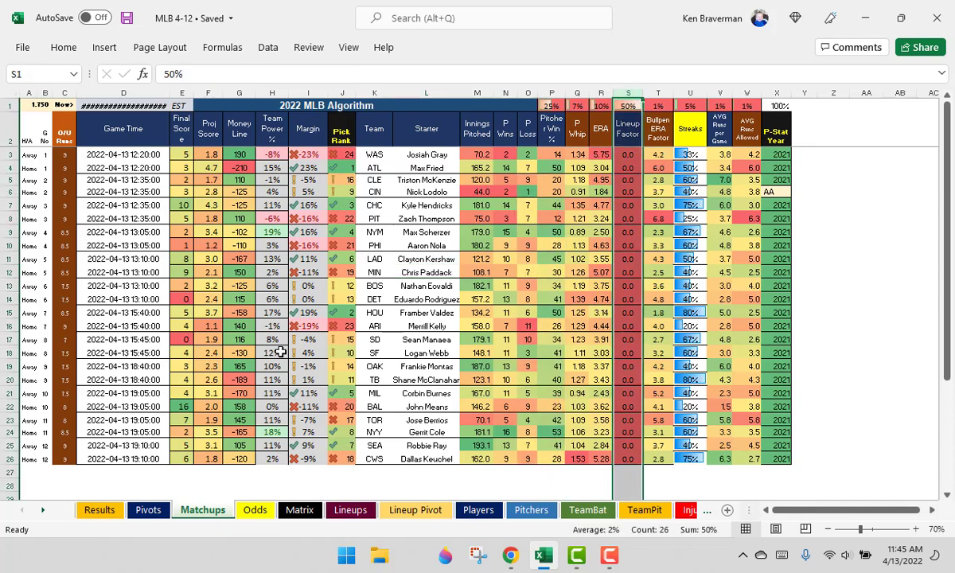
# - Delete the old RotoWire page text from column L of the Lineups sheet
pyautogui.click(351, 510)
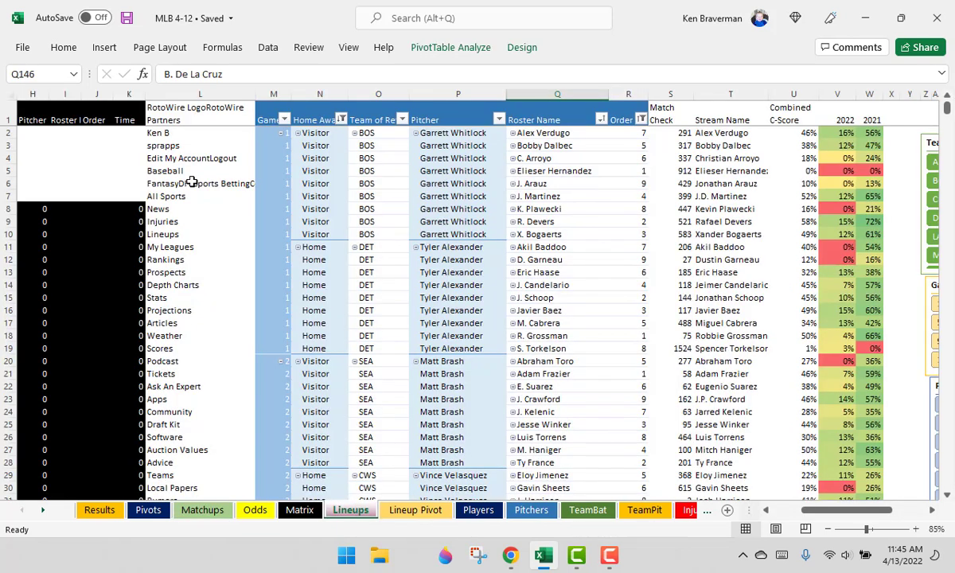
pyautogui.click(195, 102)
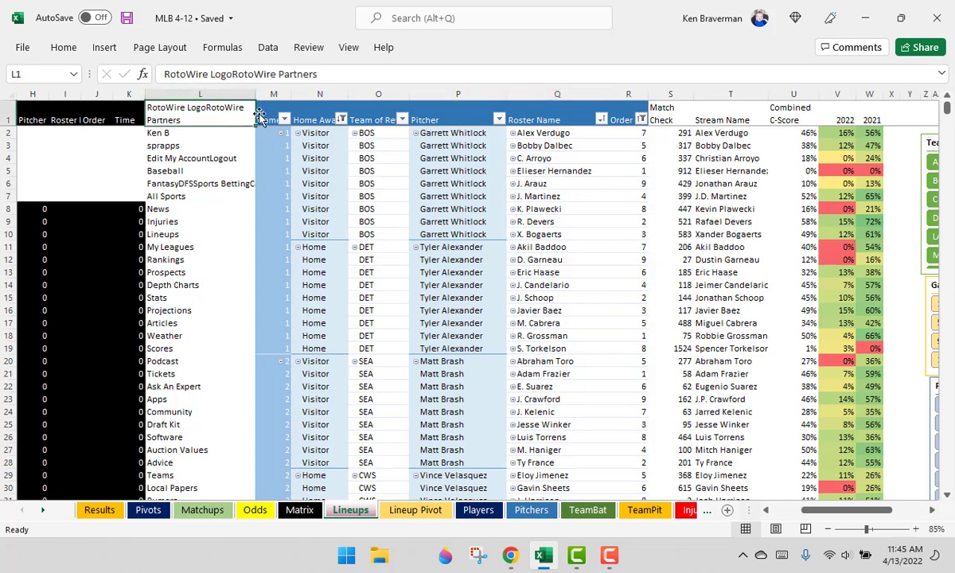
pyautogui.click(241, 95)
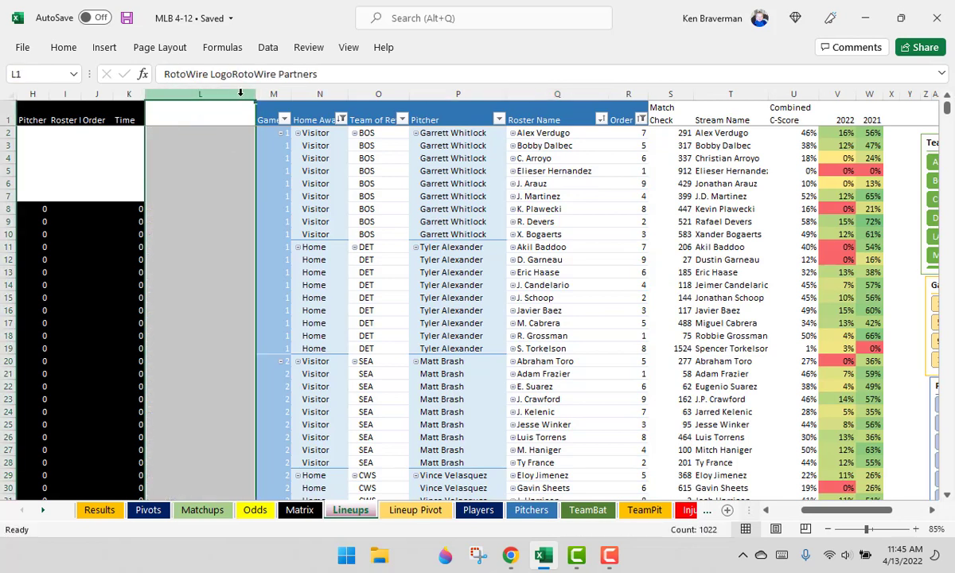
pyautogui.press('Delete')
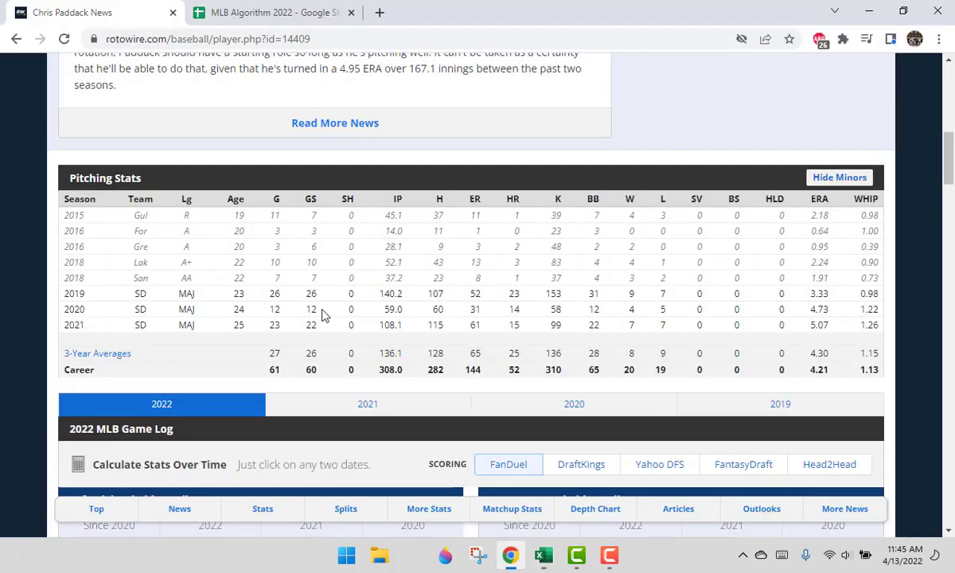
# - Go back to the April 13, 2022 MLB Daily Lineups page and select all its text
pyautogui.click(486, 528)
pyautogui.click(16, 40)
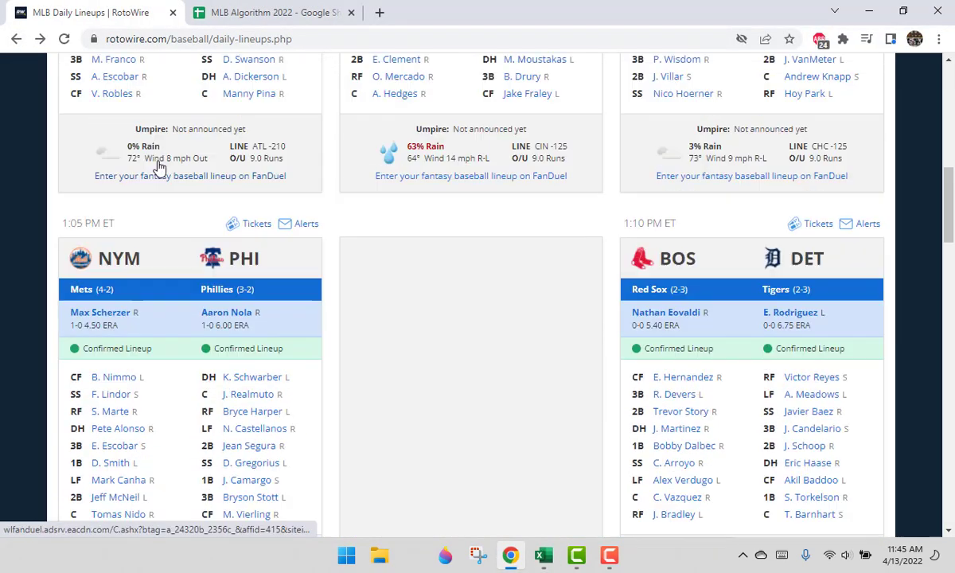
pyautogui.scroll(6, 128, 279)
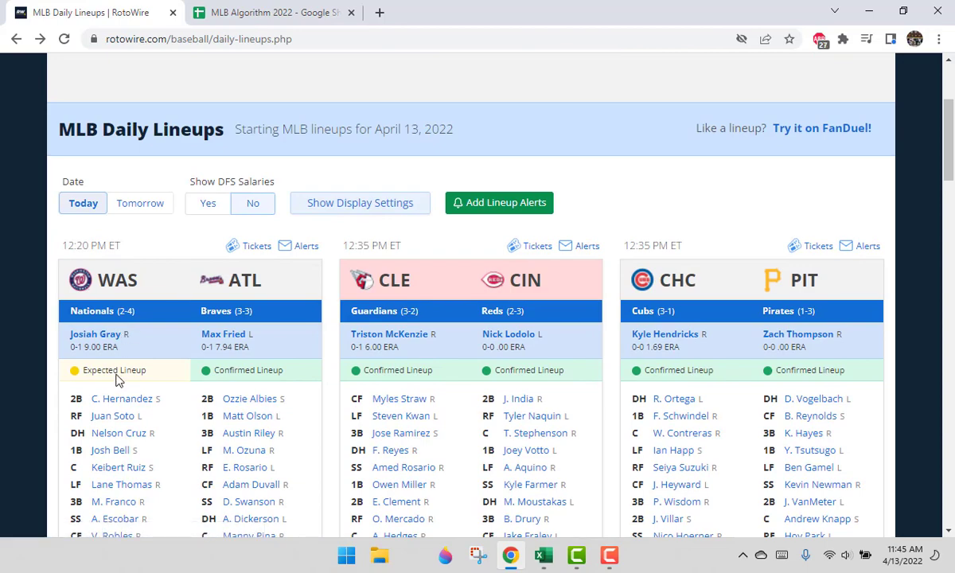
pyautogui.scroll(-10, 708, 378)
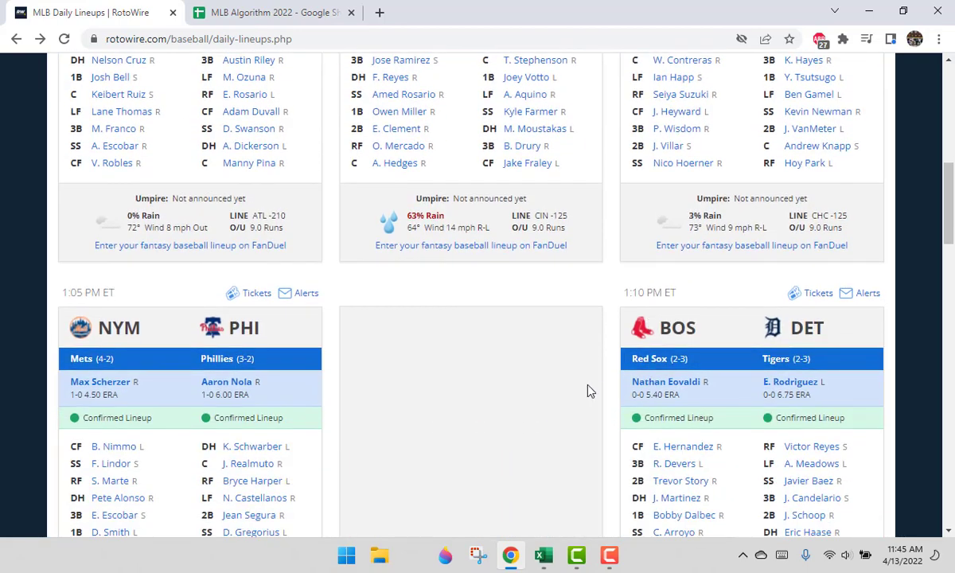
pyautogui.scroll(-4, 274, 329)
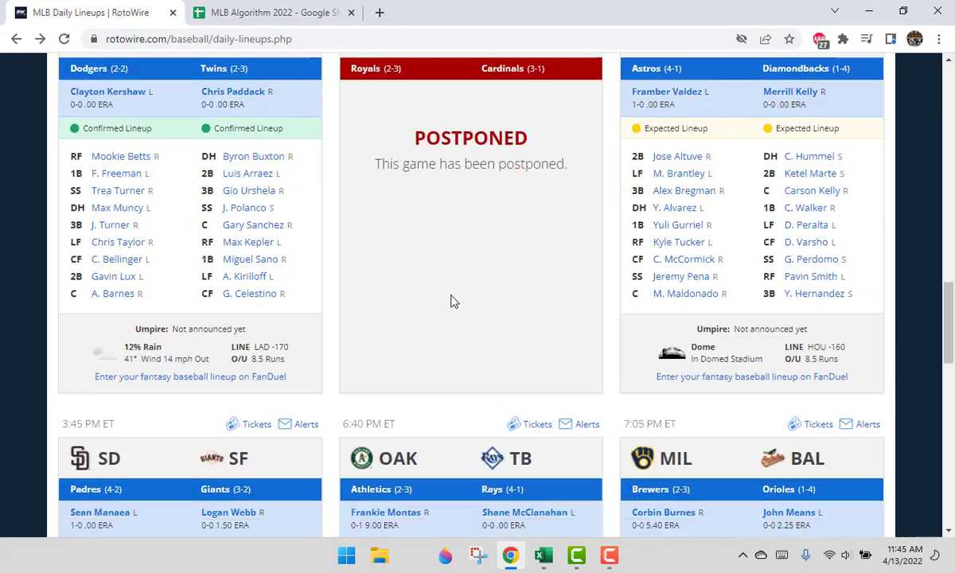
pyautogui.scroll(-4, 602, 267)
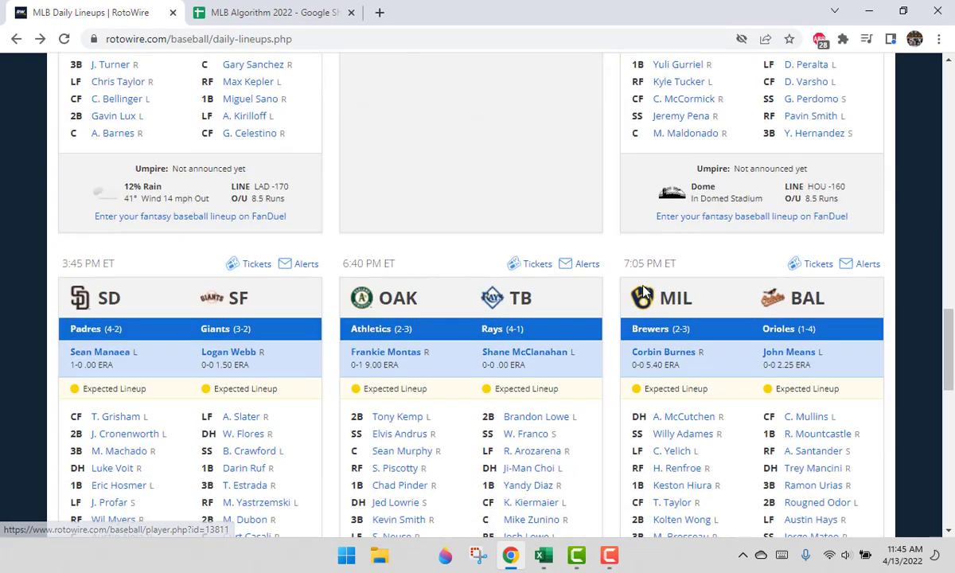
pyautogui.scroll(15, 416, 279)
pyautogui.scroll(1, 203, 271)
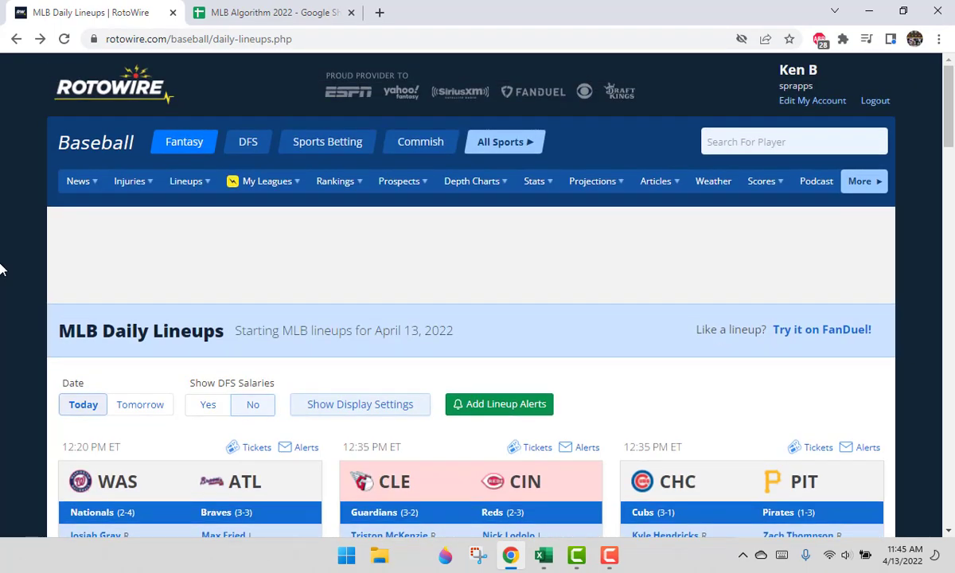
pyautogui.hotkey('ctrl', 'a')
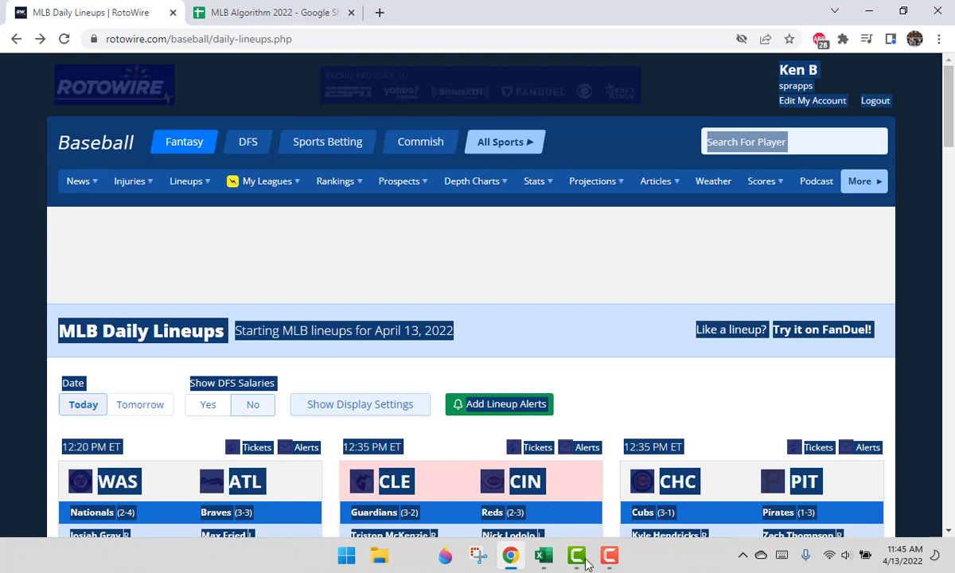
# - Paste the copied RotoWire lineup text into cell L1 with Keep Source Formatting
pyautogui.click(544, 556)
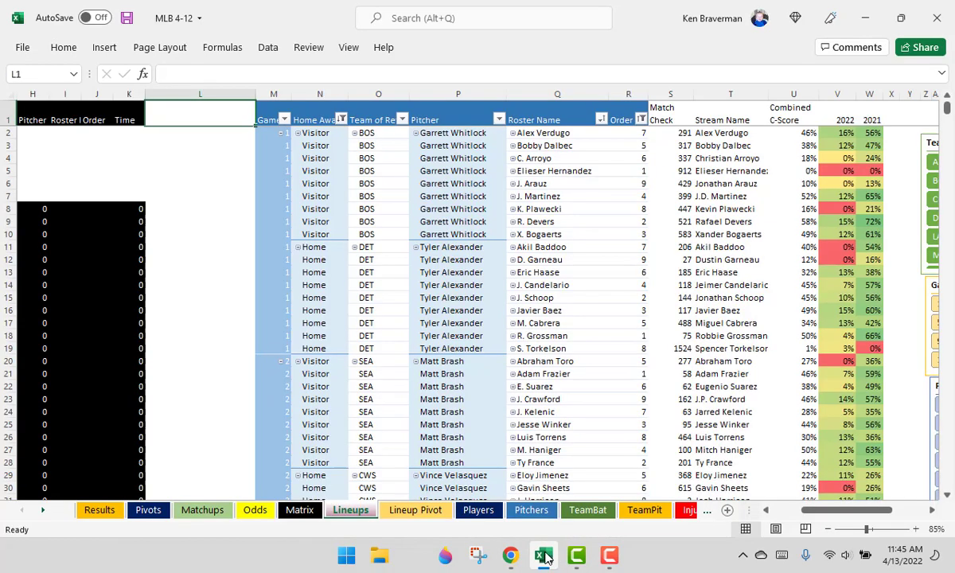
pyautogui.rightClick(198, 116)
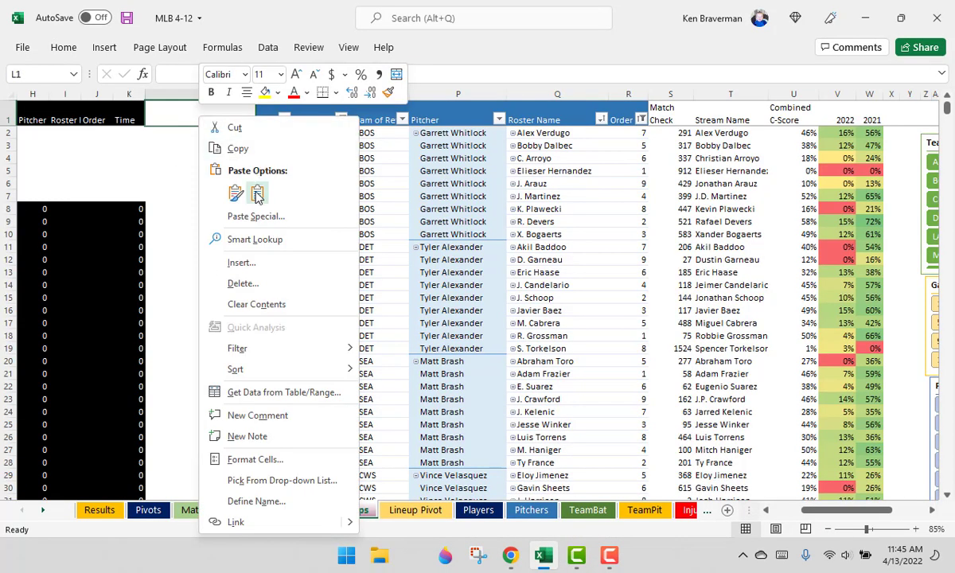
pyautogui.click(216, 123)
pyautogui.rightClick(214, 119)
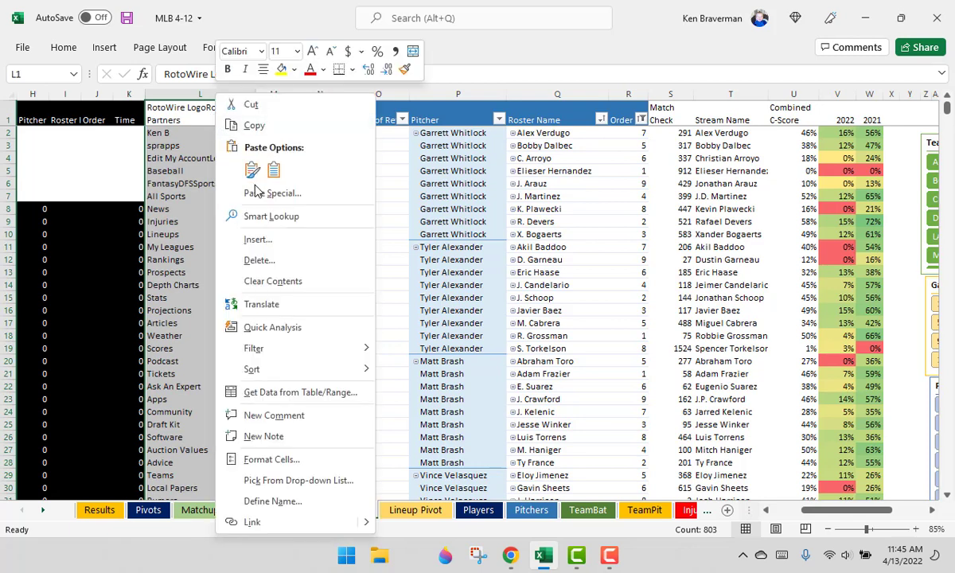
pyautogui.click(274, 172)
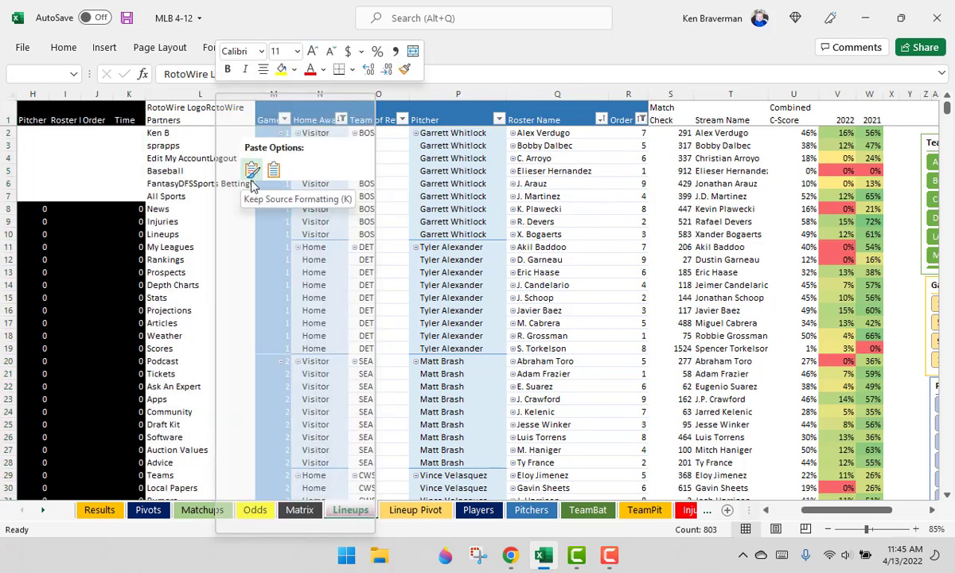
pyautogui.press('k')
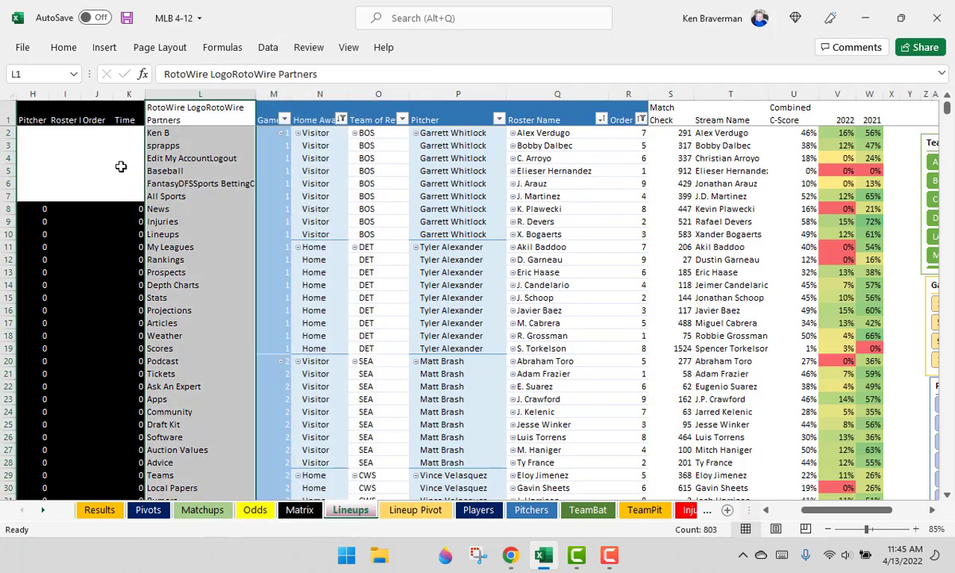
pyautogui.click(205, 171)
pyautogui.scroll(-12, 192, 325)
pyautogui.scroll(12, 194, 315)
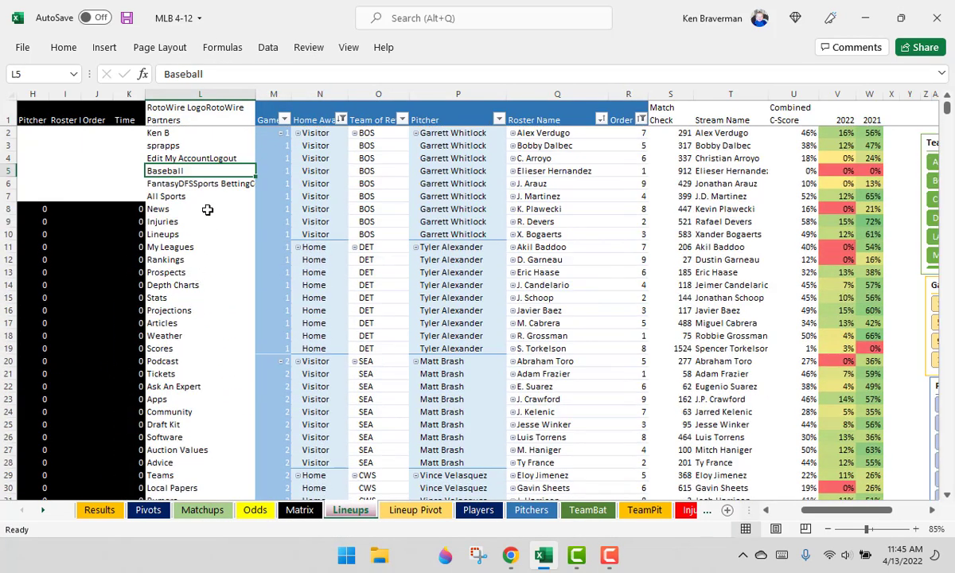
pyautogui.rightClick(223, 113)
pyautogui.click(266, 162)
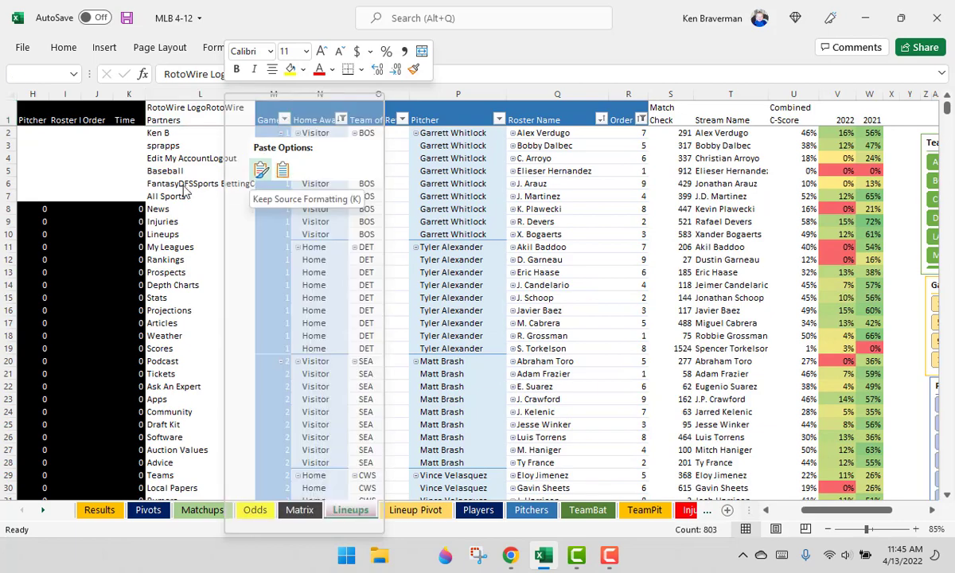
pyautogui.press('k')
# - Refresh the Lineups pivot table to today's April 13 starters and check column R
pyautogui.rightClick(412, 186)
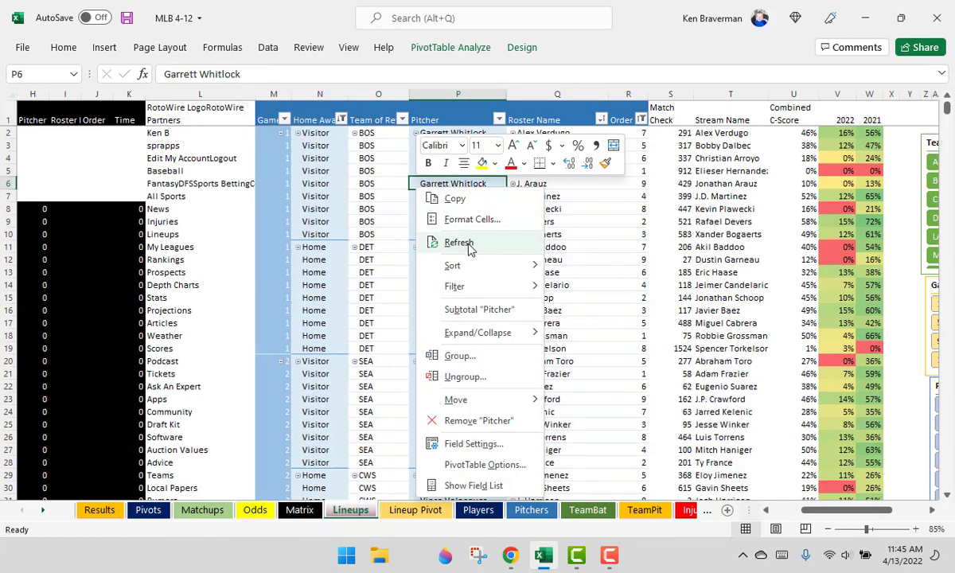
pyautogui.click(460, 243)
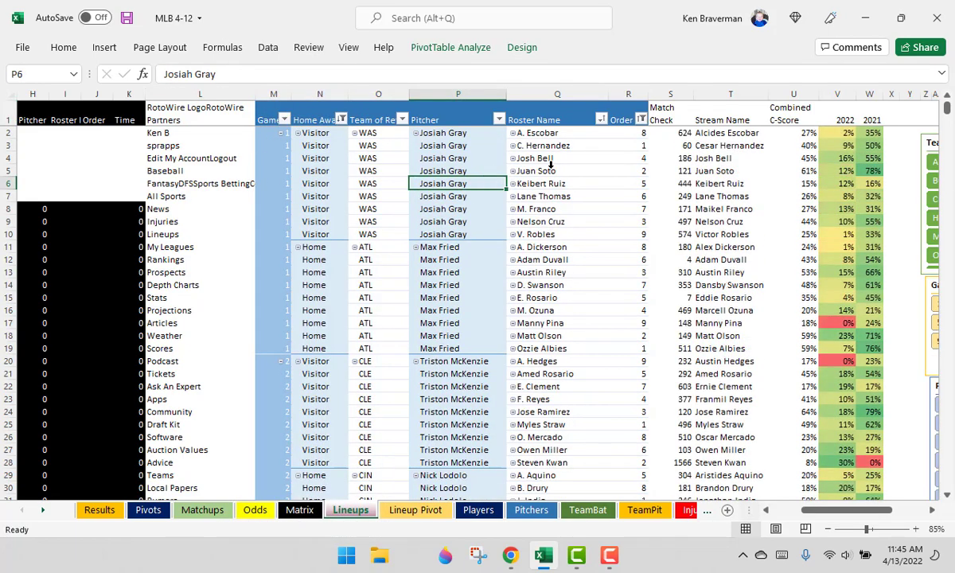
pyautogui.scroll(-20, 550, 164)
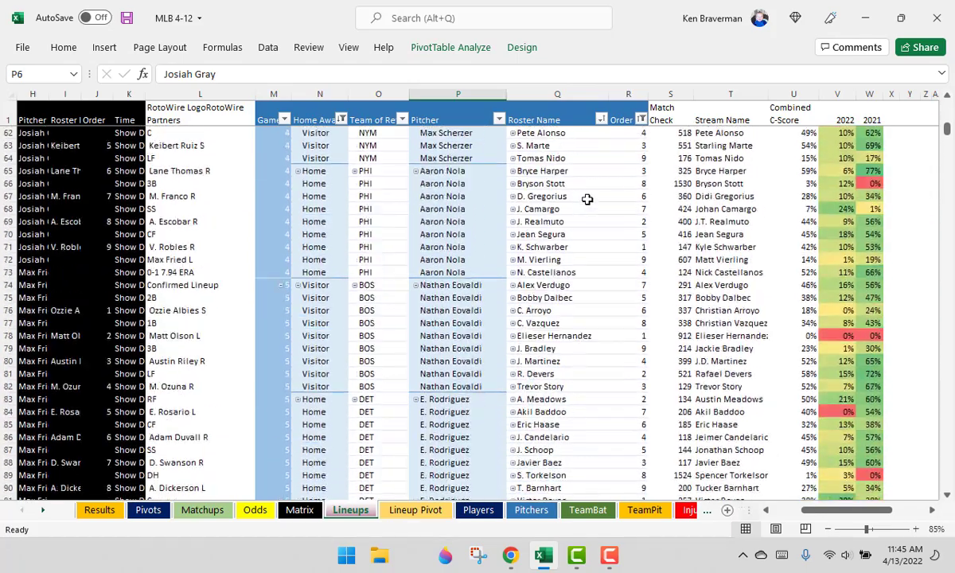
pyautogui.scroll(-20, 586, 199)
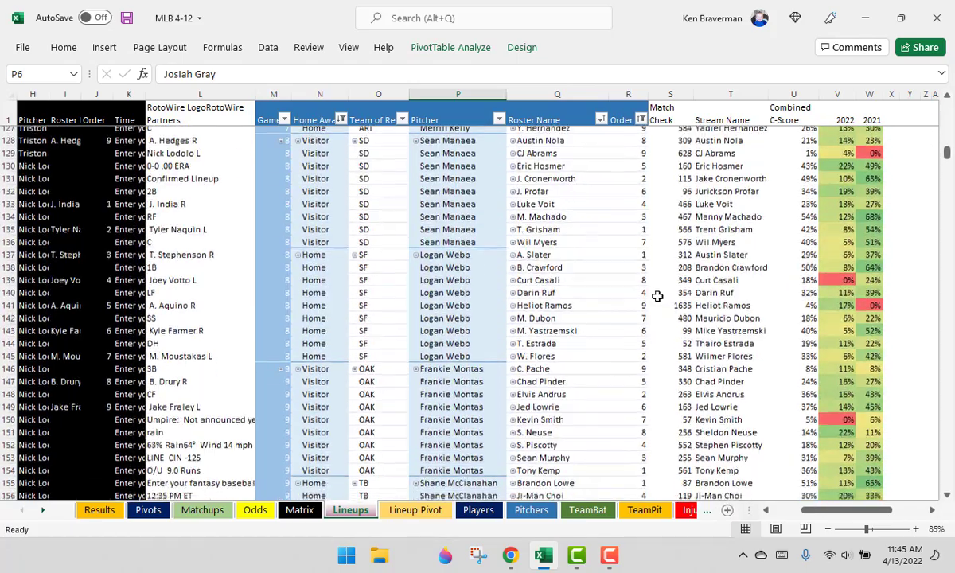
pyautogui.scroll(-3, 658, 296)
pyautogui.click(628, 94)
pyautogui.scroll(-7, 614, 243)
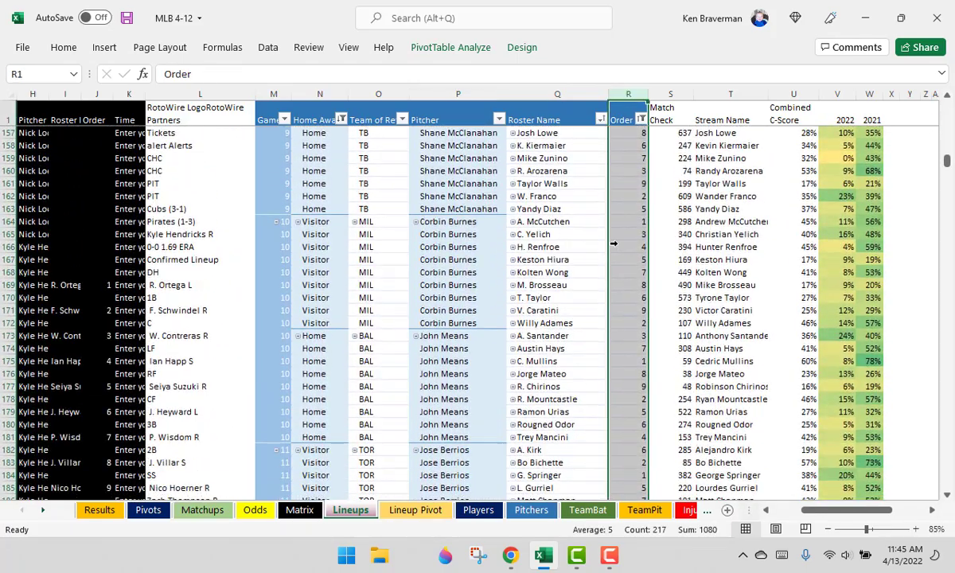
pyautogui.scroll(-13, 605, 238)
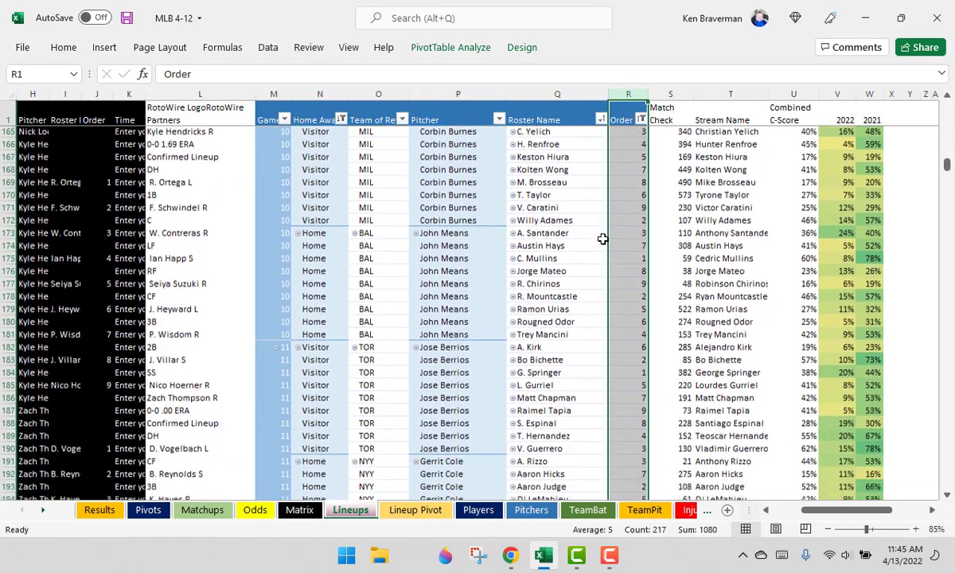
pyautogui.scroll(20, 595, 237)
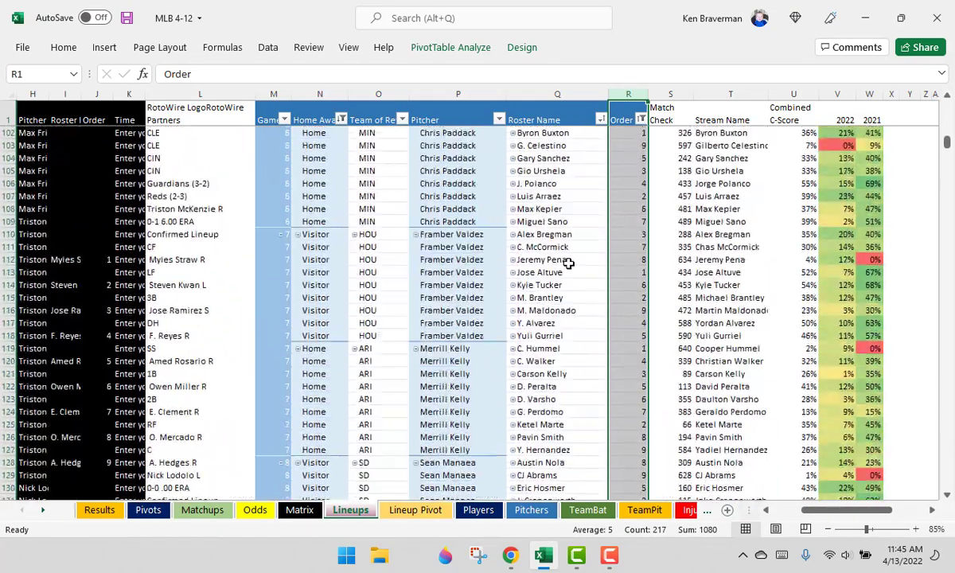
pyautogui.scroll(10, 564, 252)
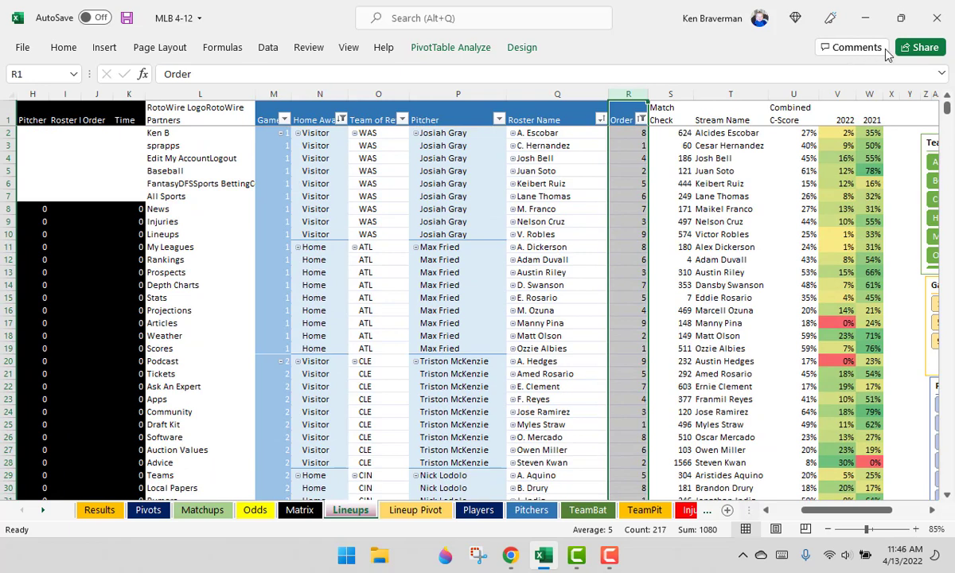
pyautogui.click(848, 93)
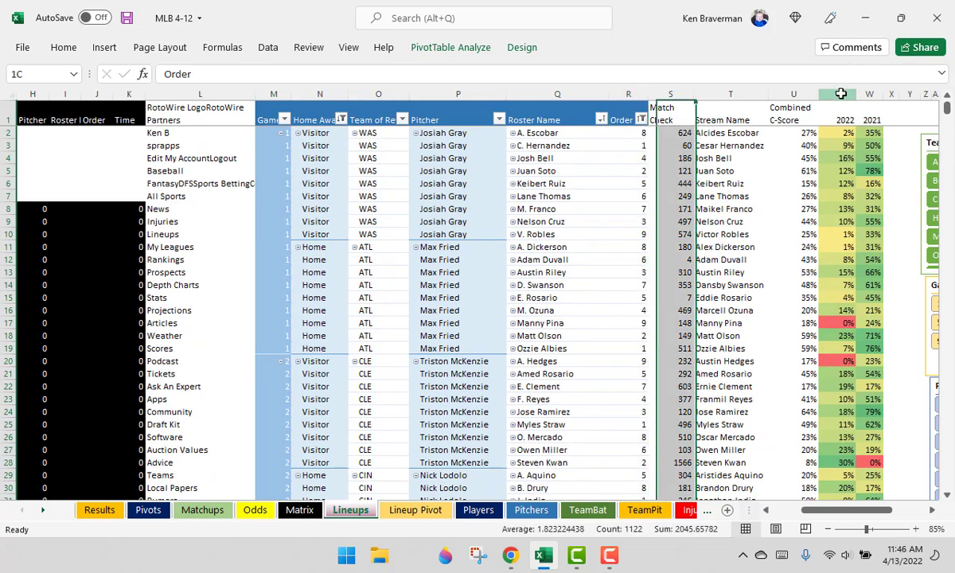
pyautogui.click(842, 143)
pyautogui.click(842, 134)
pyautogui.click(796, 133)
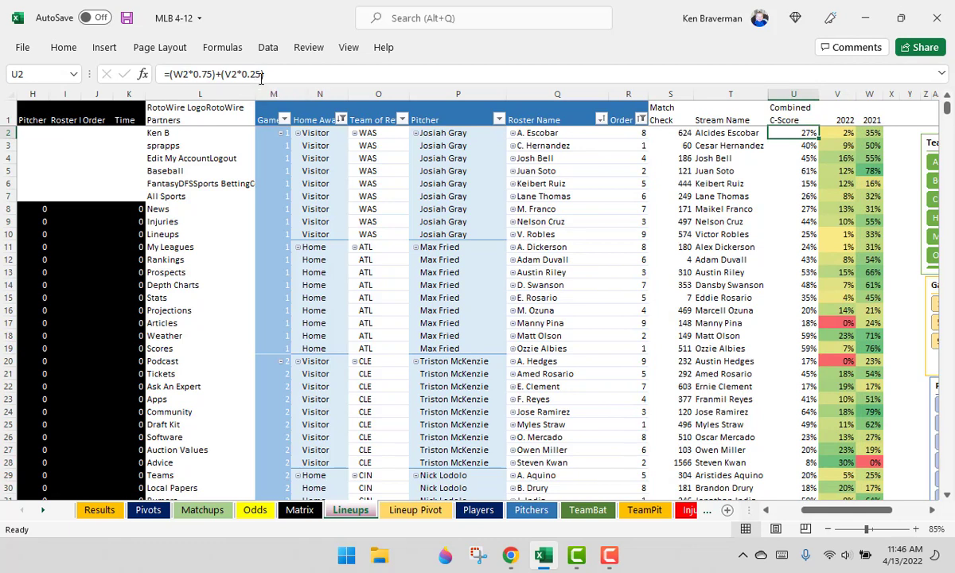
pyautogui.click(792, 170)
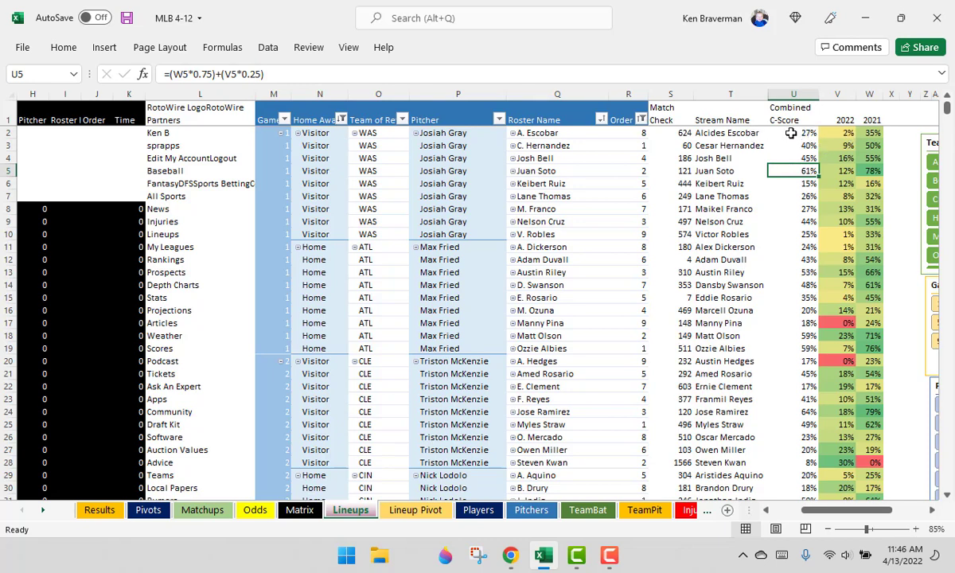
pyautogui.click(835, 94)
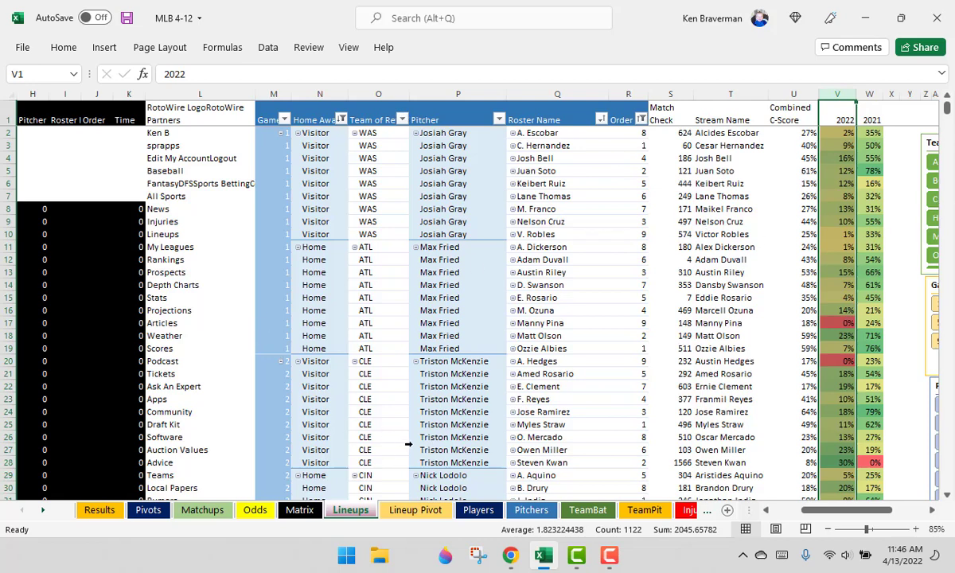
# - On Matchups, inspect Eduardo Rodriguez's 0.0 Lineup Factor in S14 and the L14 lookup
pyautogui.click(209, 509)
pyautogui.click(628, 312)
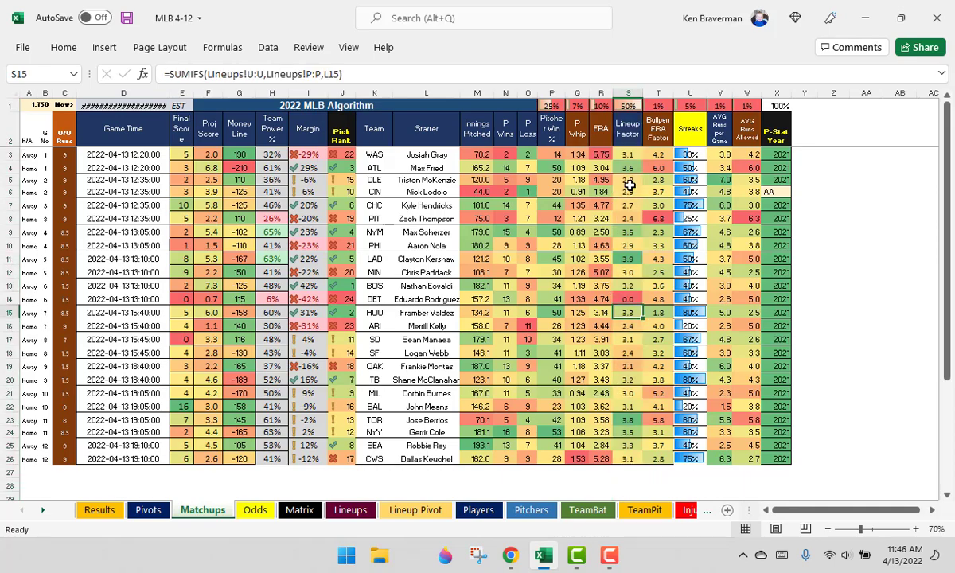
pyautogui.click(628, 94)
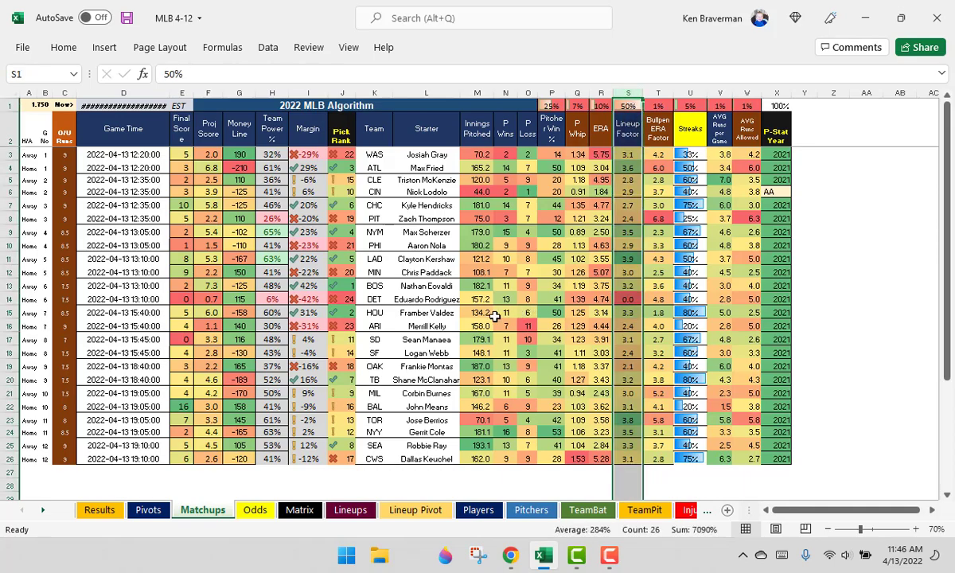
pyautogui.scroll(1, 495, 316)
pyautogui.click(481, 341)
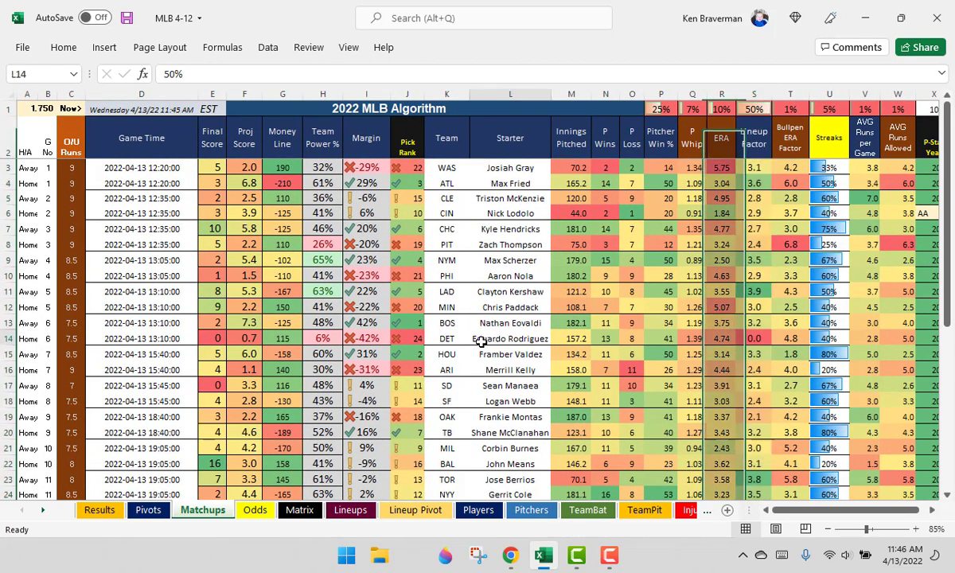
pyautogui.click(761, 338)
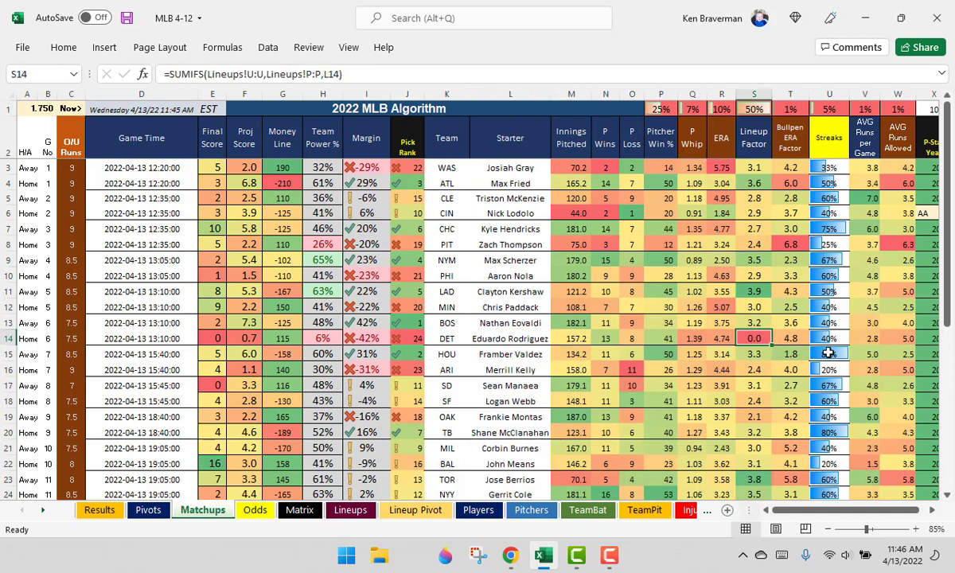
pyautogui.click(519, 339)
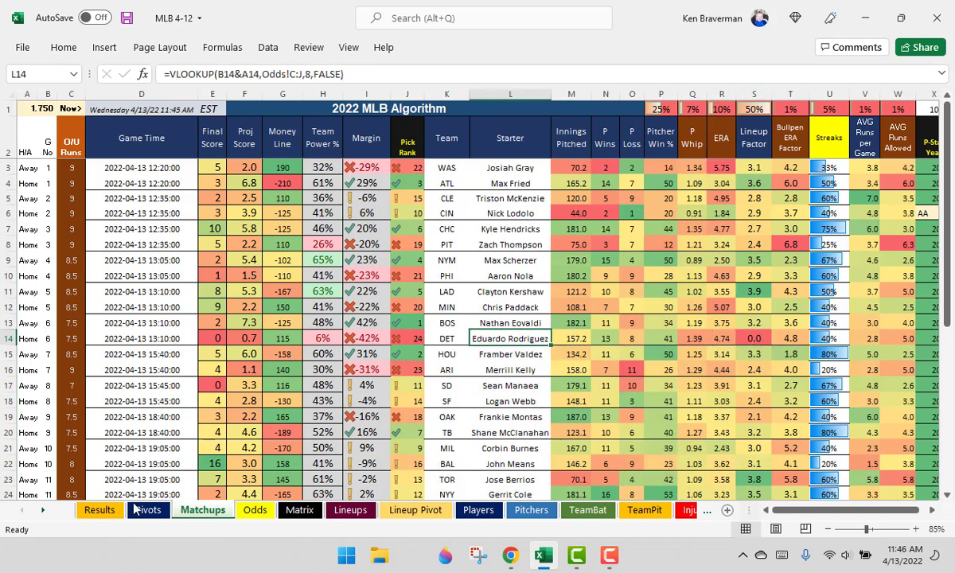
# - Find the E. Rodriguez pitcher entry on Lineups, then view the Odds sheet
pyautogui.click(350, 511)
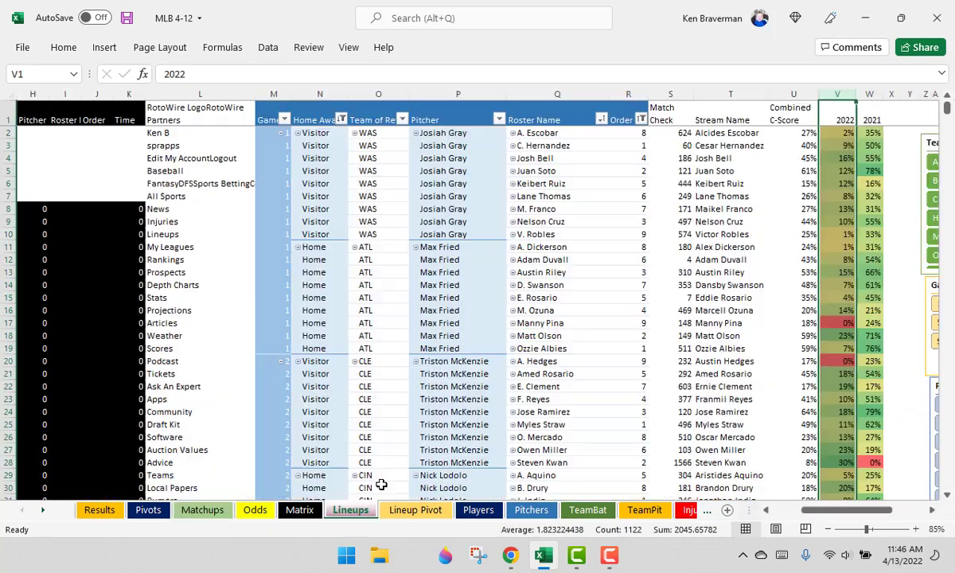
pyautogui.scroll(-20, 454, 170)
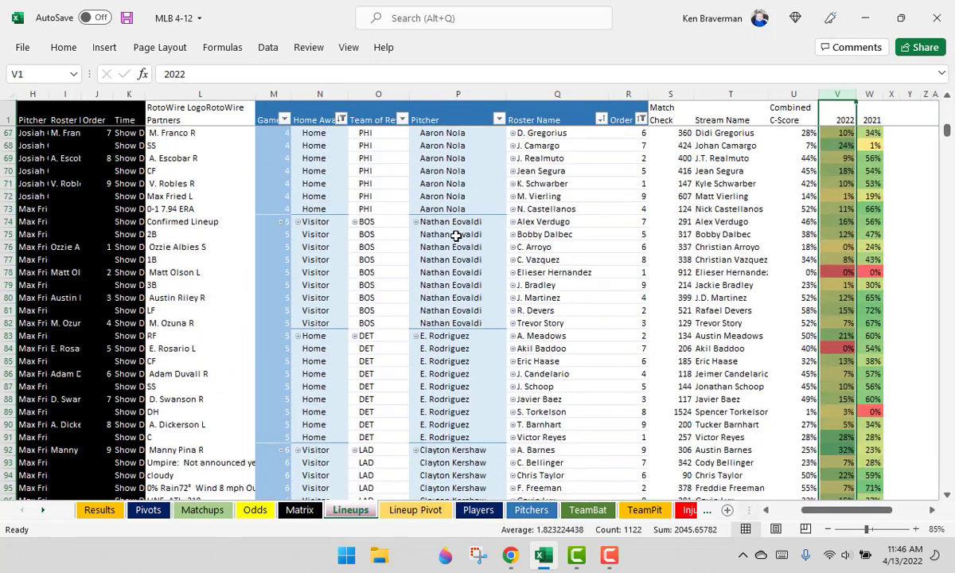
pyautogui.scroll(-3, 455, 231)
pyautogui.click(452, 209)
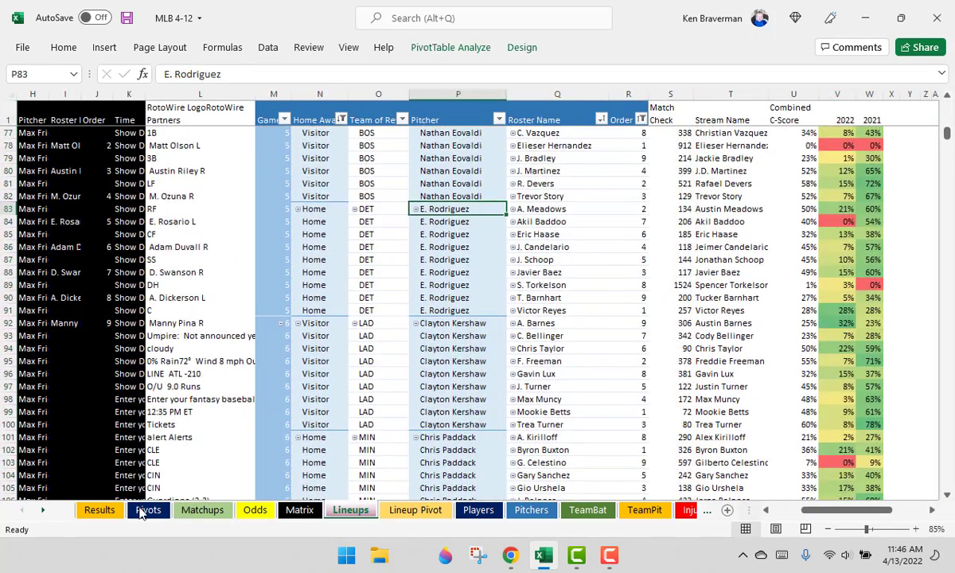
pyautogui.click(255, 511)
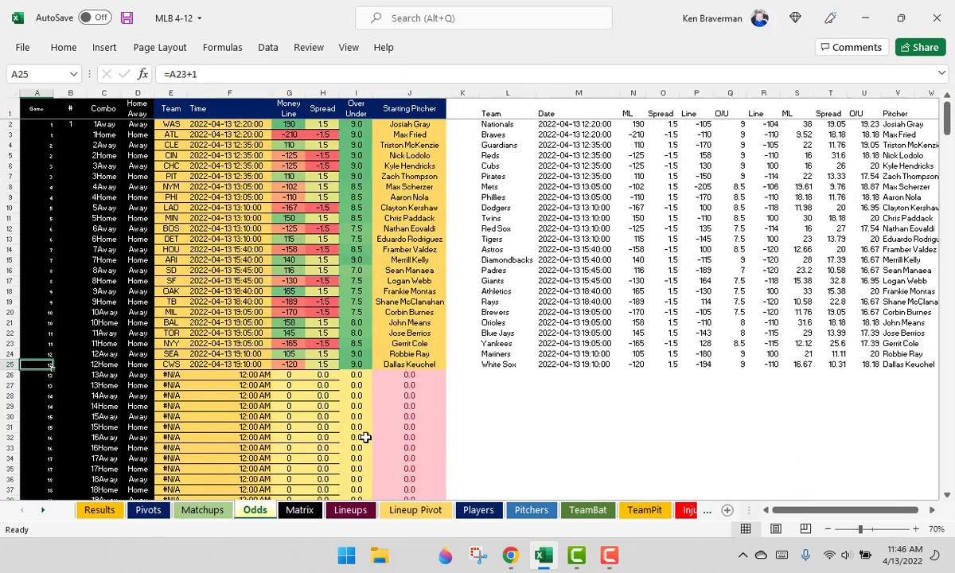
# - Replace 'E. Rodriguez' in the Lineups pivot with 'Eduardo Rodriguez' copied from Odds cell V13
pyautogui.click(905, 238)
pyautogui.moveTo(252, 73); pyautogui.dragTo(164, 73)
pyautogui.hotkey('ctrl', 'c')
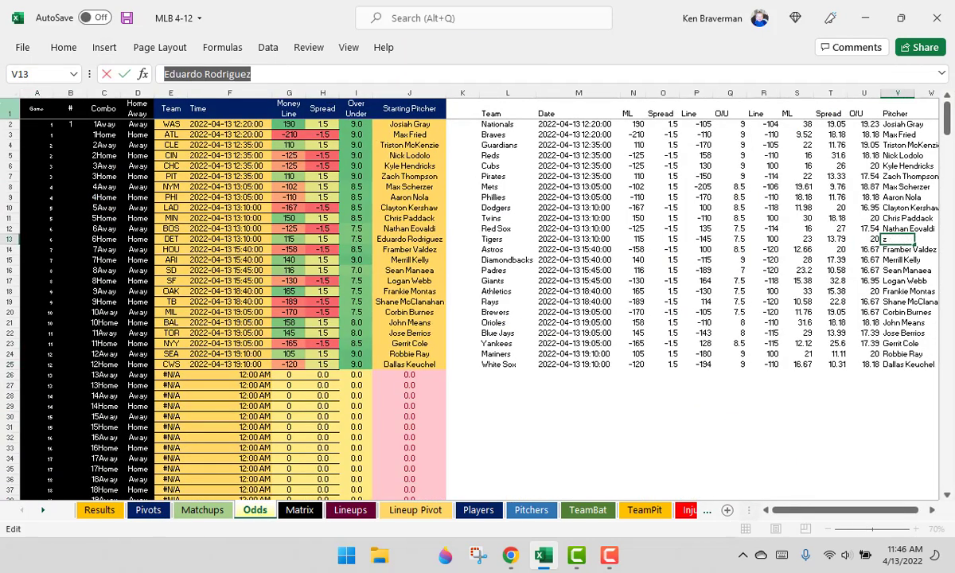
pyautogui.press('Escape')
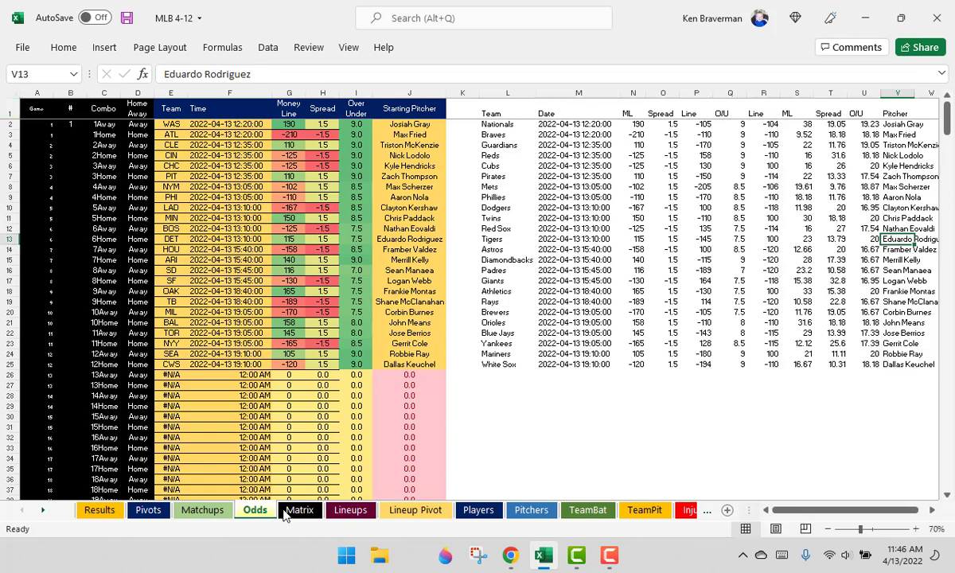
pyautogui.click(354, 510)
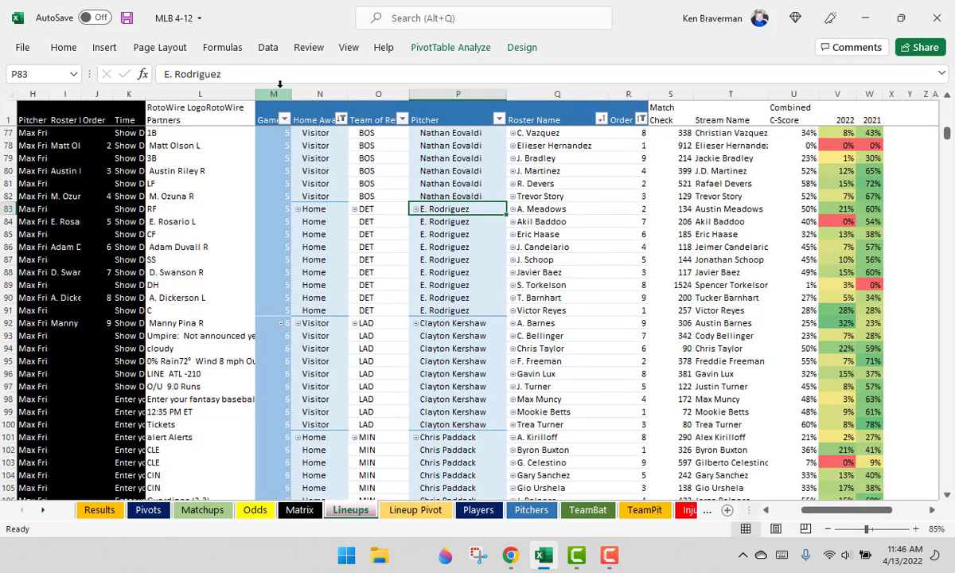
pyautogui.moveTo(256, 73); pyautogui.dragTo(61, 75)
pyautogui.hotkey('ctrl', 'v')
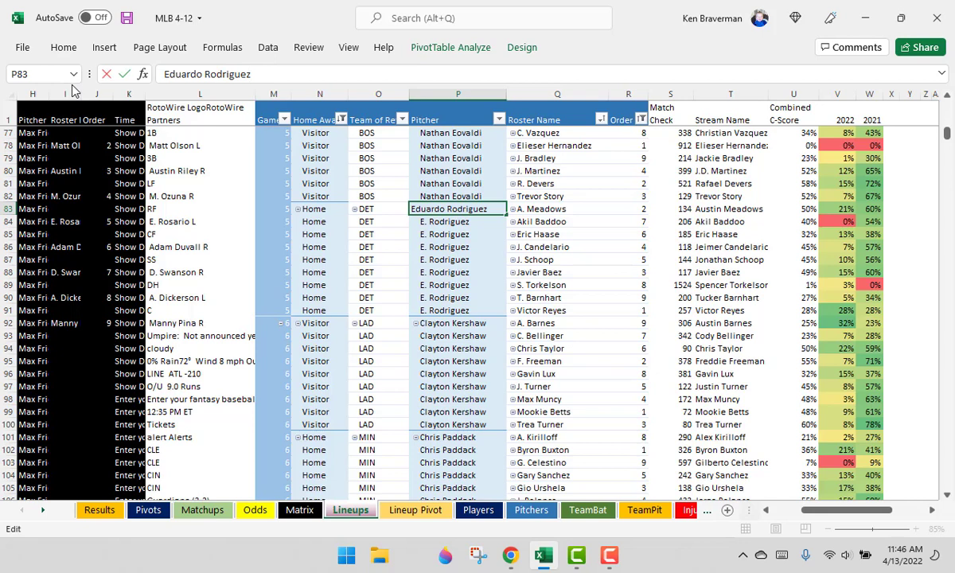
pyautogui.press('Return')
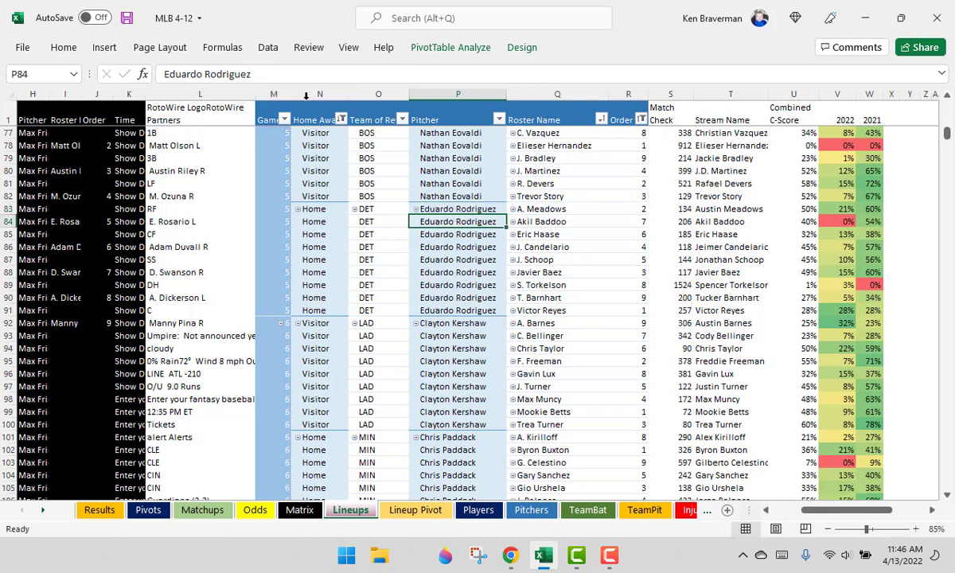
# - Review the pivot's Game through Roster Name columns, then view the Matchups sheet
pyautogui.moveTo(283, 90); pyautogui.dragTo(557, 92)
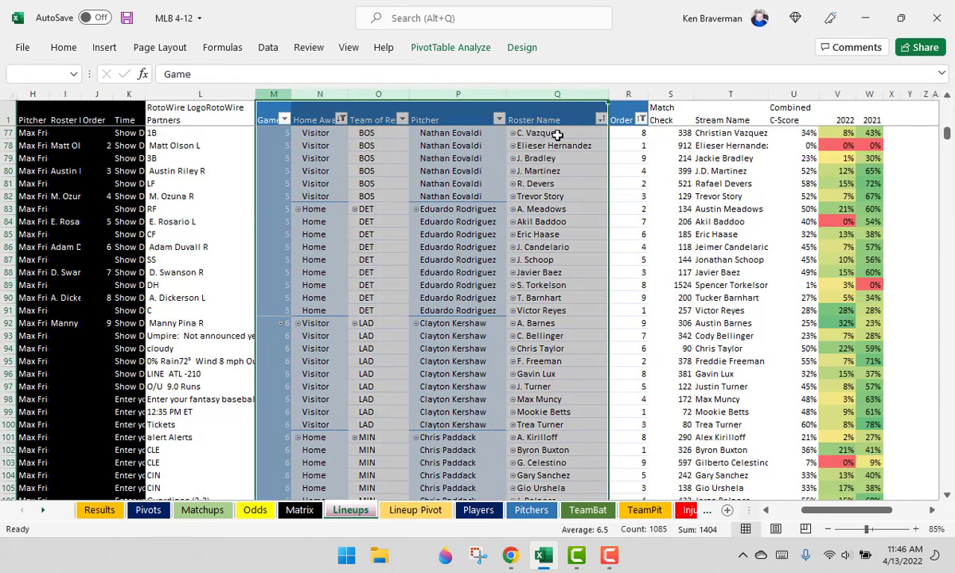
pyautogui.click(448, 217)
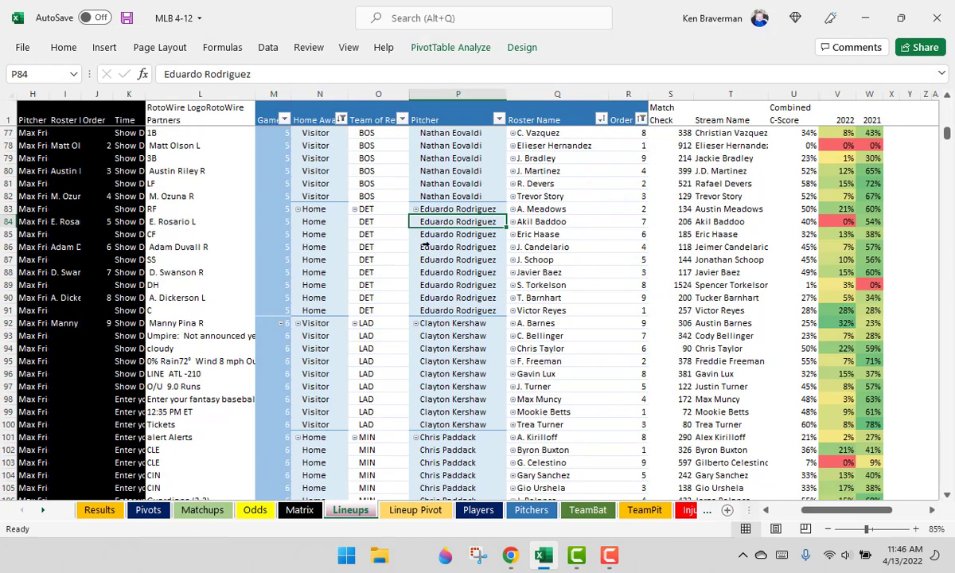
pyautogui.click(203, 510)
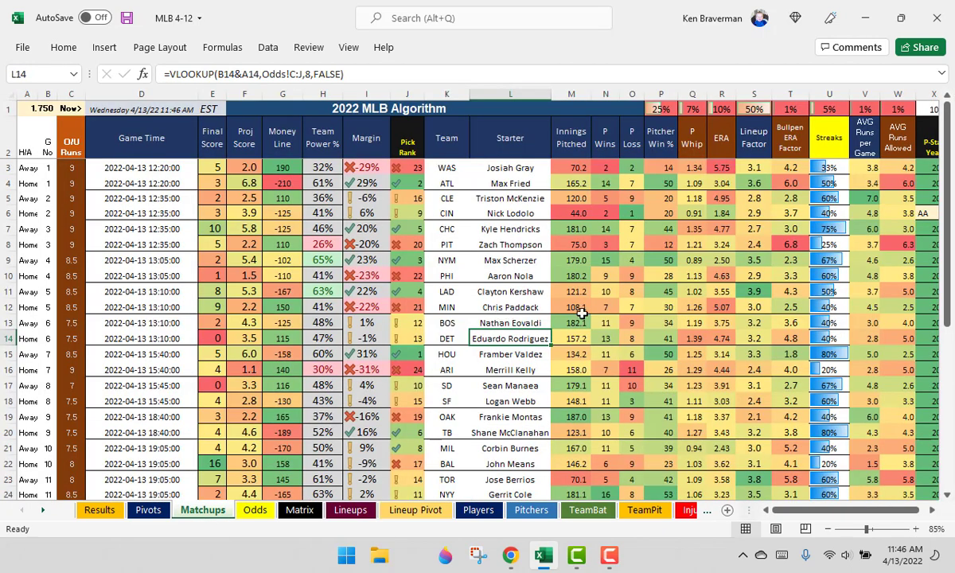
# - Confirm Detroit's Lineup Factor in S14, then move through Odds and Lineups to Lineup Pivot
pyautogui.click(755, 338)
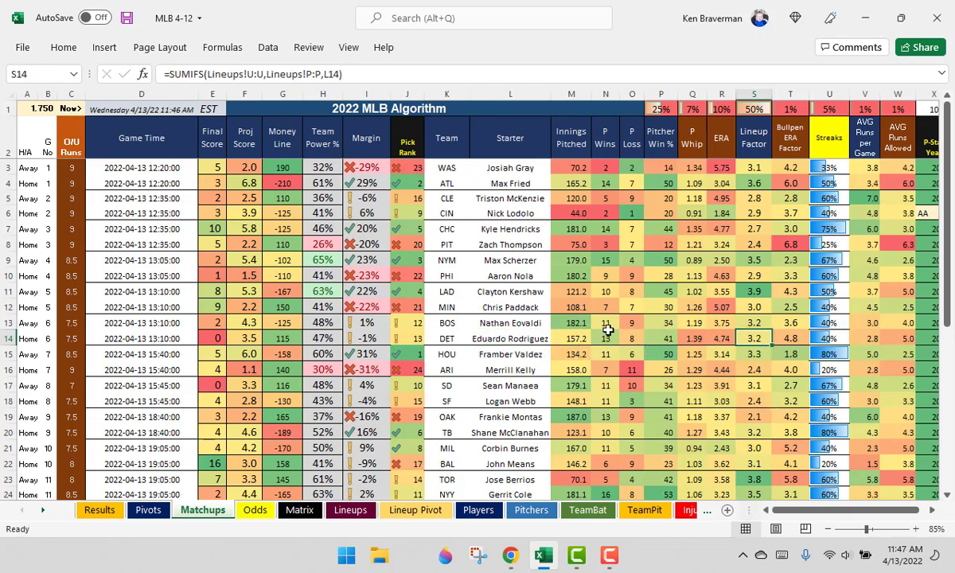
pyautogui.scroll(-1, 483, 287)
pyautogui.scroll(1, 483, 286)
pyautogui.click(254, 510)
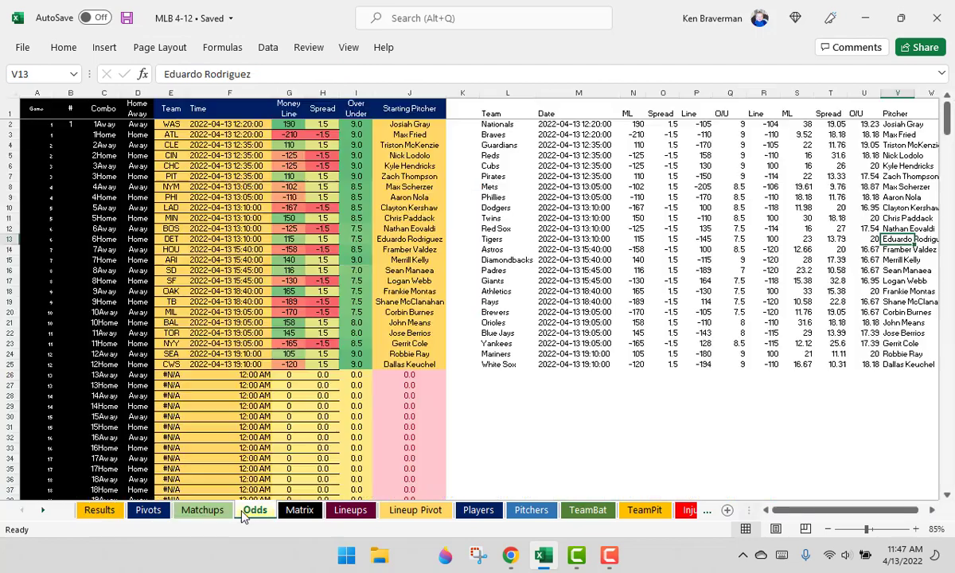
pyautogui.click(351, 514)
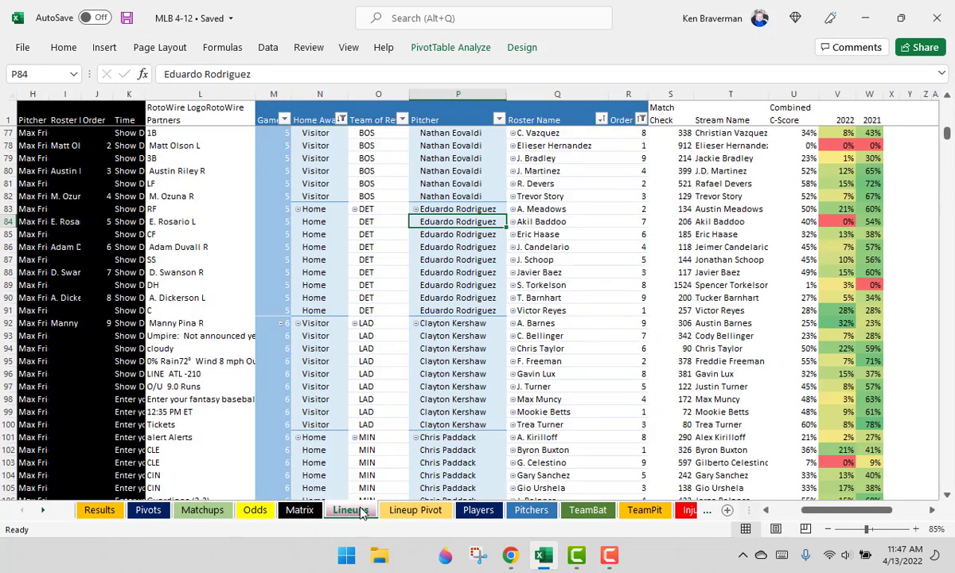
pyautogui.click(411, 513)
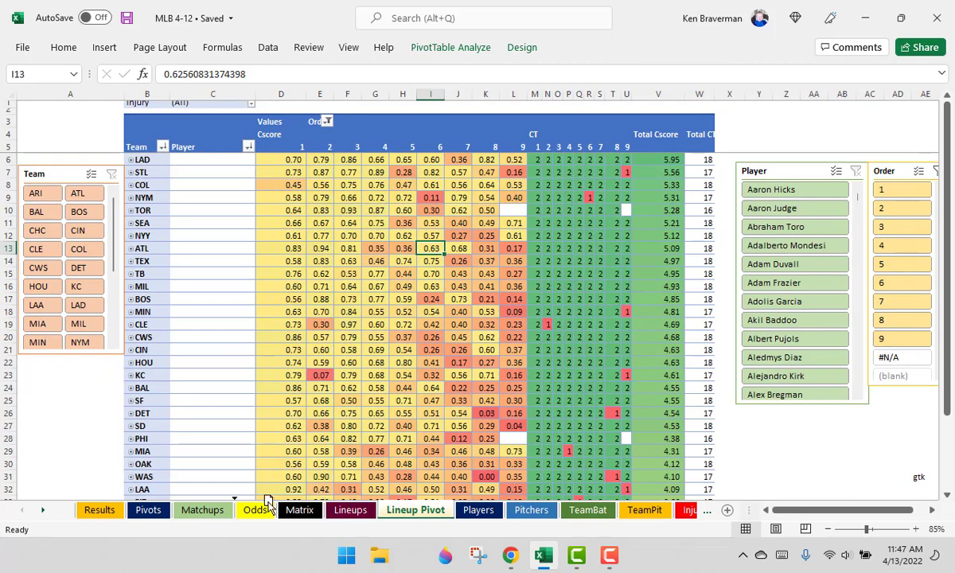
# - Move the Lineup Pivot tab ahead of Lineups and scroll Players down to the 2022 rows
pyautogui.moveTo(335, 513); pyautogui.dragTo(338, 513)
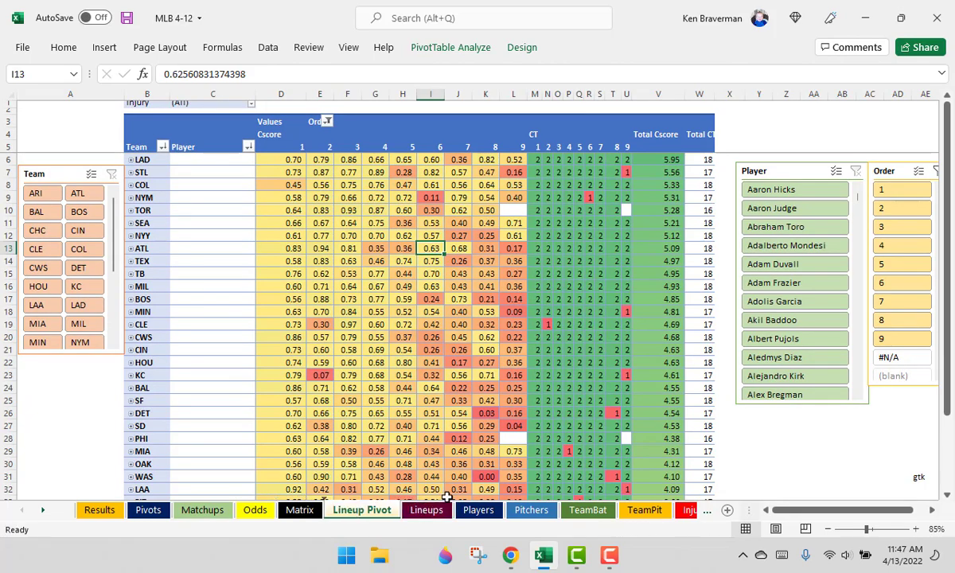
pyautogui.click(478, 510)
pyautogui.scroll(-8, 342, 301)
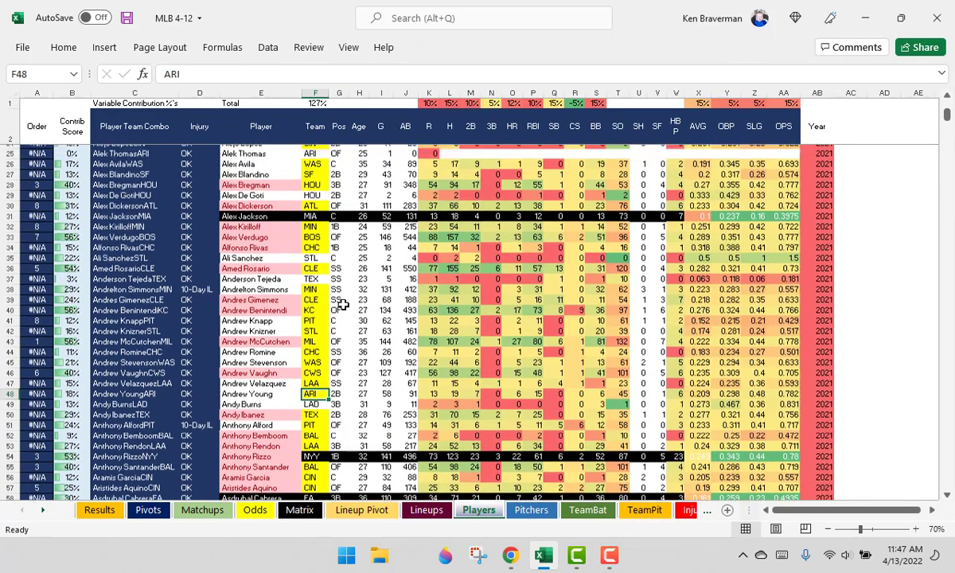
pyautogui.scroll(-20, 334, 304)
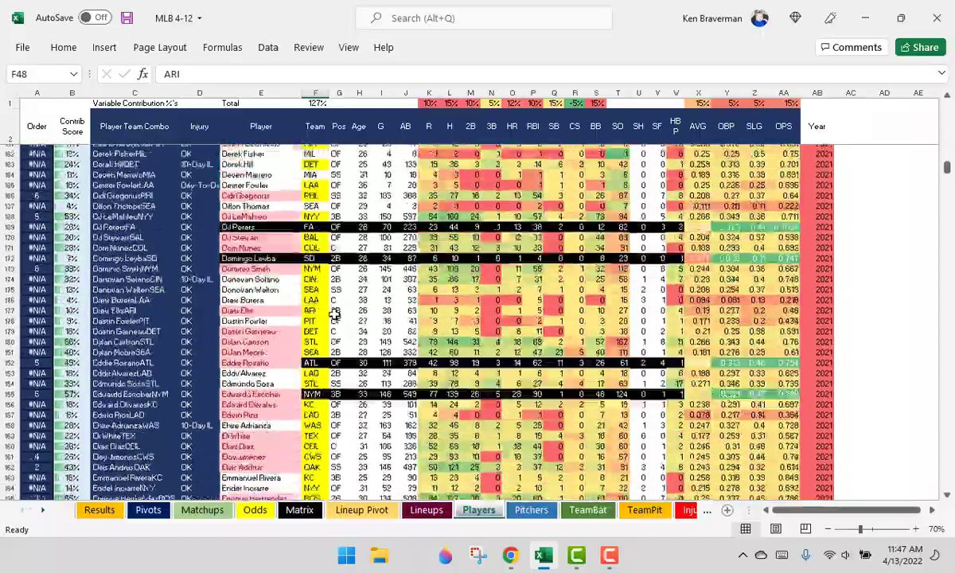
pyautogui.scroll(-20, 335, 316)
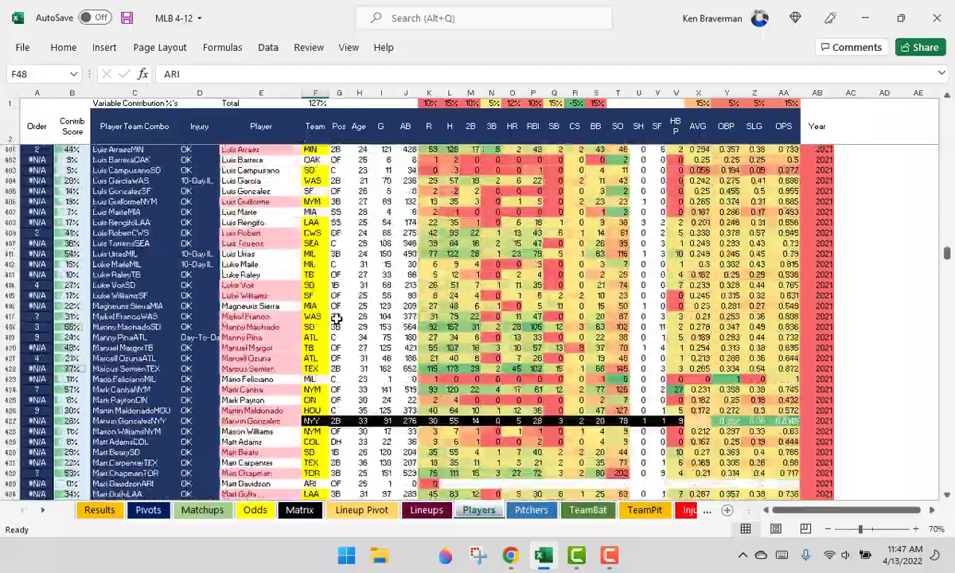
pyautogui.scroll(-20, 335, 315)
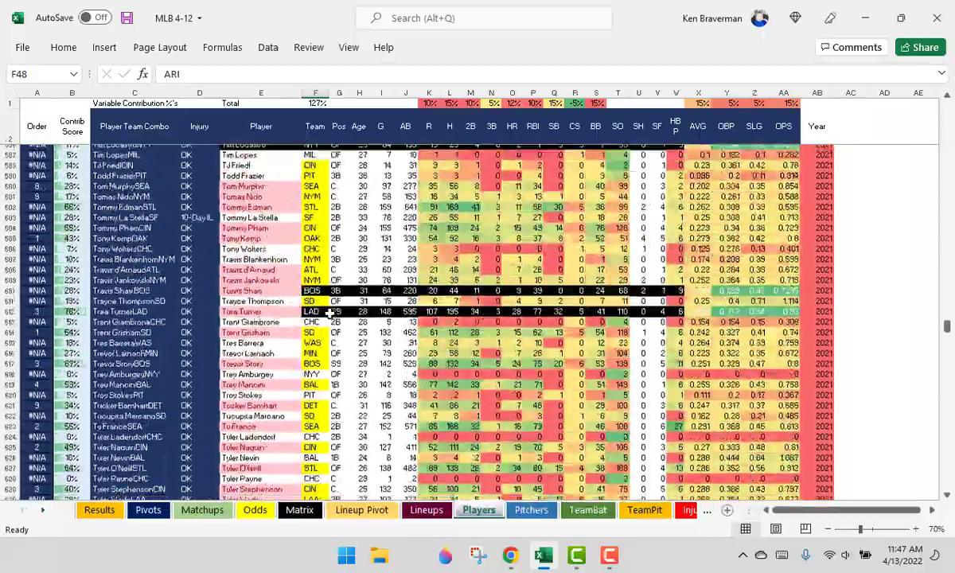
pyautogui.scroll(-6, 330, 313)
pyautogui.scroll(3, 418, 315)
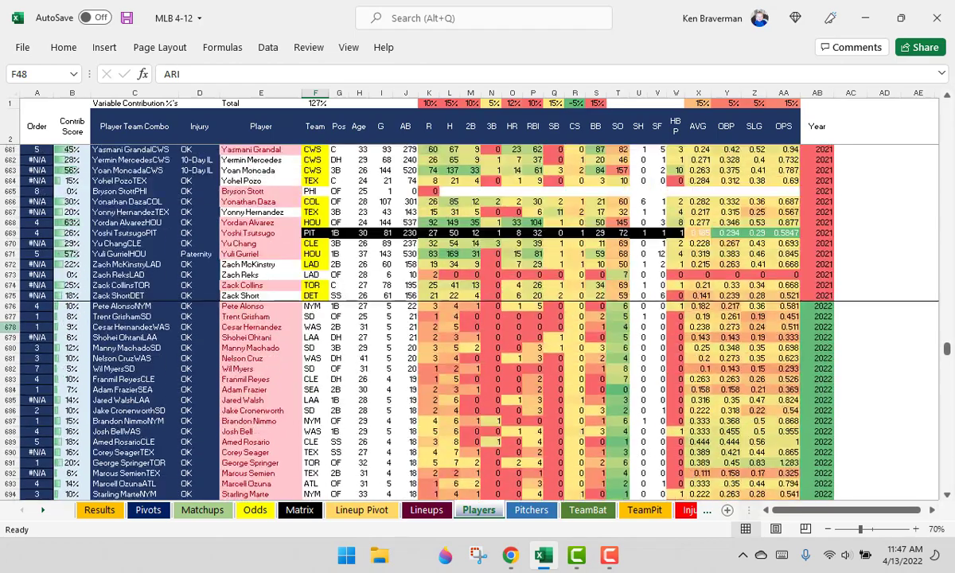
# - Clear the 2022 player data from row 676 (Pete Alonso onward) through column AA
pyautogui.click(9, 306)
pyautogui.scroll(1, 175, 396)
pyautogui.scroll(-2, 140, 369)
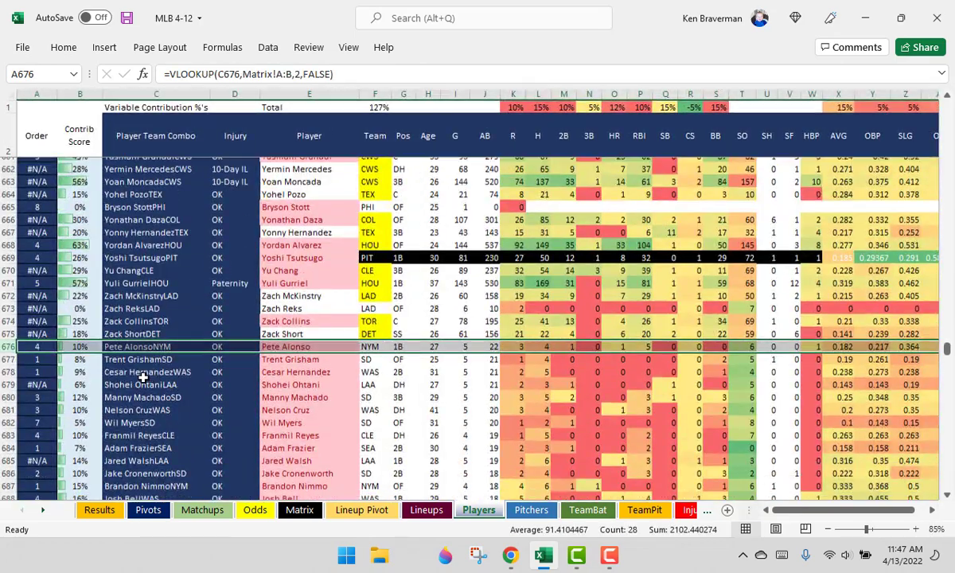
pyautogui.scroll(-1, 147, 333)
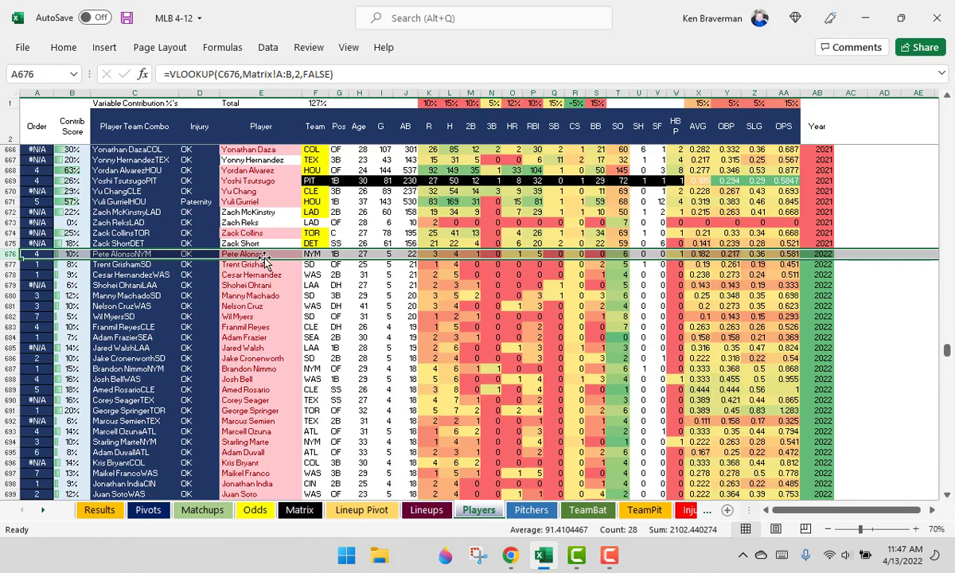
pyautogui.moveTo(262, 254); pyautogui.dragTo(786, 382)
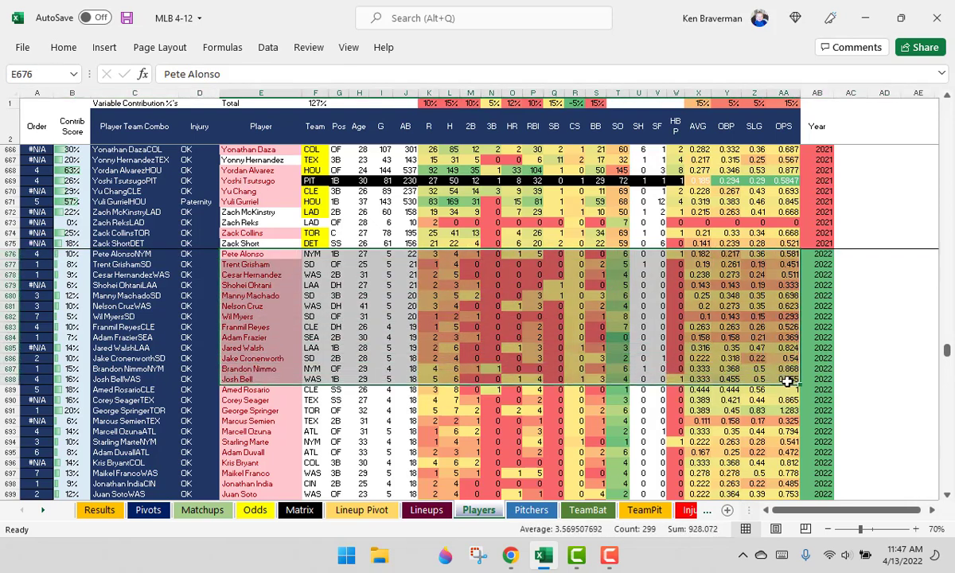
pyautogui.press('Delete')
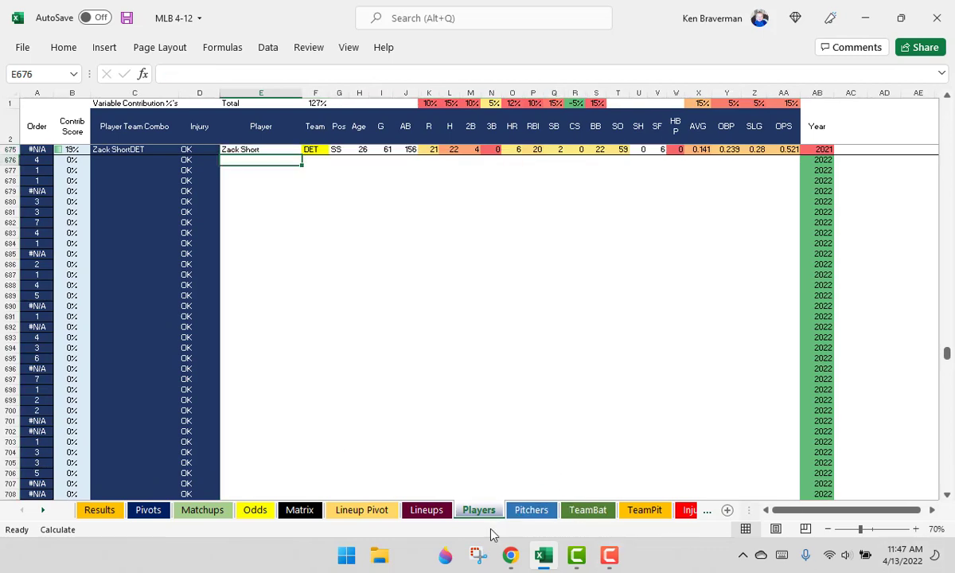
# - Open RotoWire's Basic Stats page showing the 2022 MLB batter stats table
pyautogui.moveTo(510, 555)
pyautogui.click(420, 457)
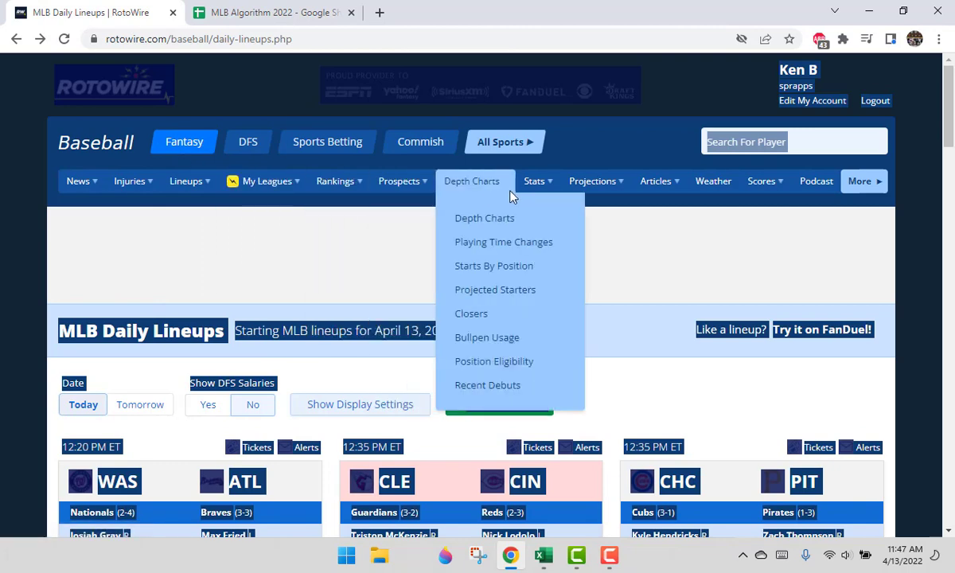
pyautogui.moveTo(534, 182)
pyautogui.click(546, 223)
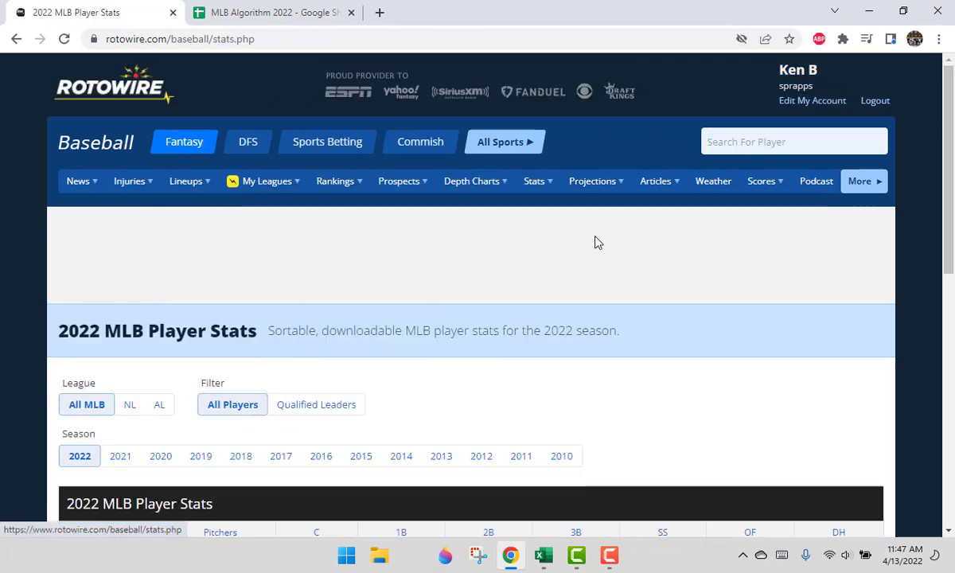
pyautogui.scroll(-5, 593, 239)
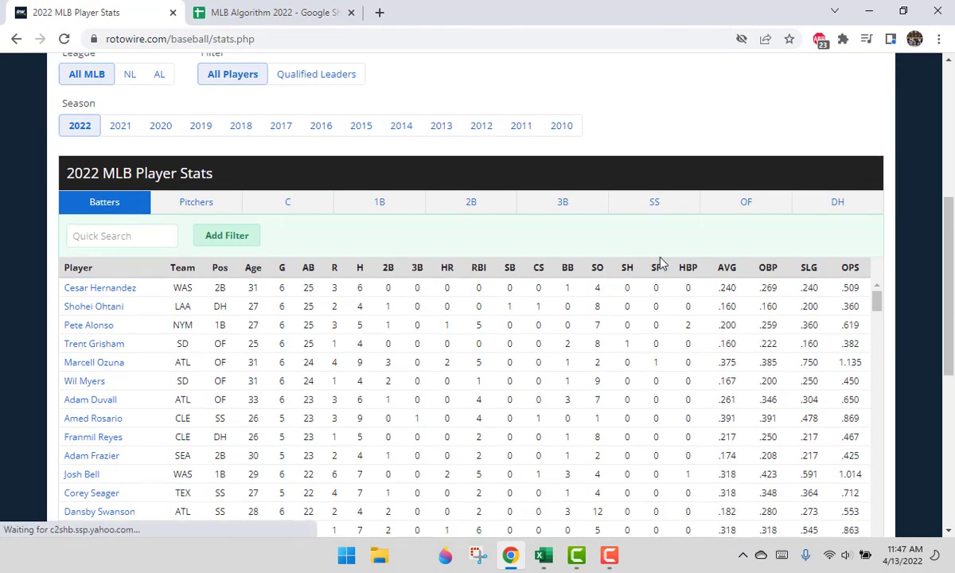
pyautogui.scroll(-5, 919, 350)
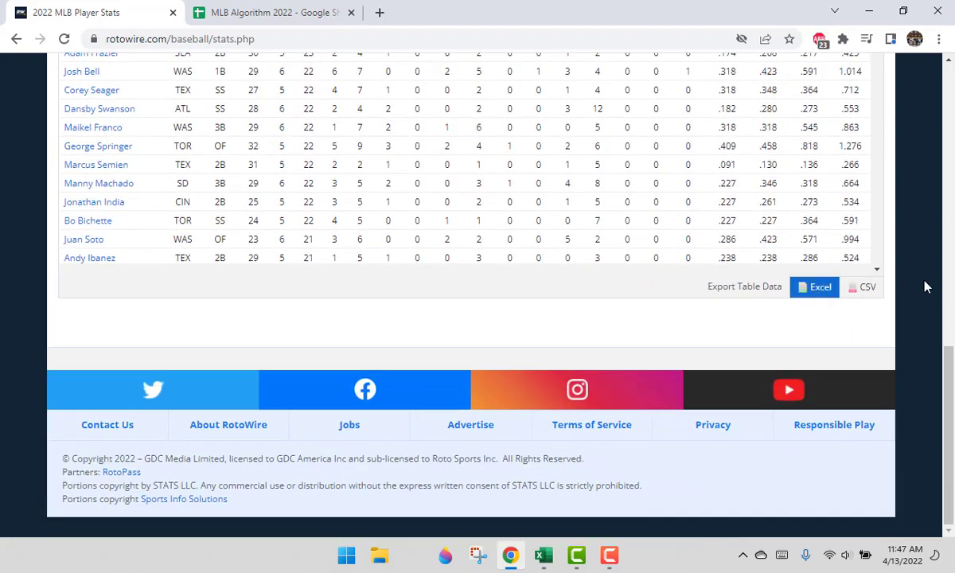
pyautogui.scroll(10, 925, 286)
# - Show the Pitchers stats table and export it as an Excel file
pyautogui.click(194, 422)
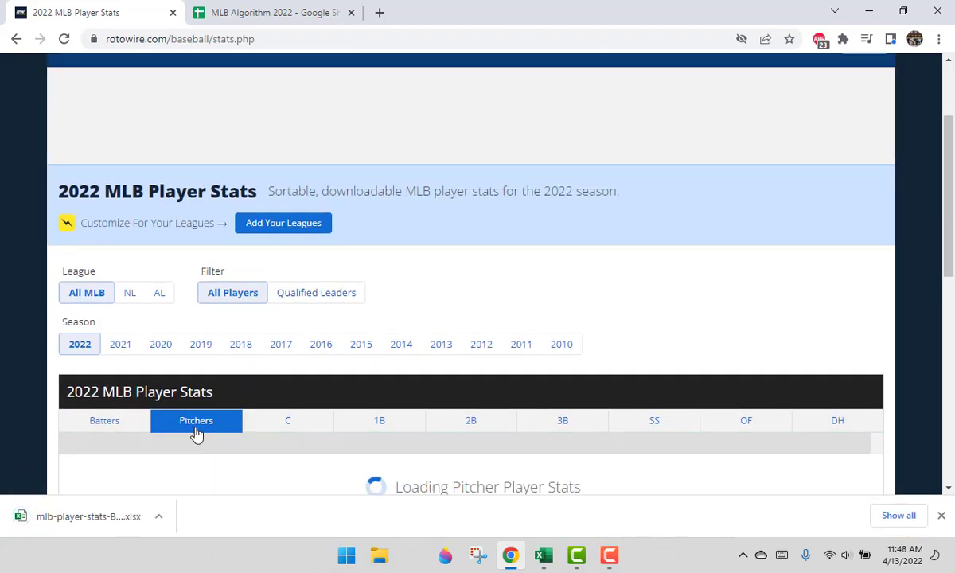
pyautogui.scroll(-10, 948, 335)
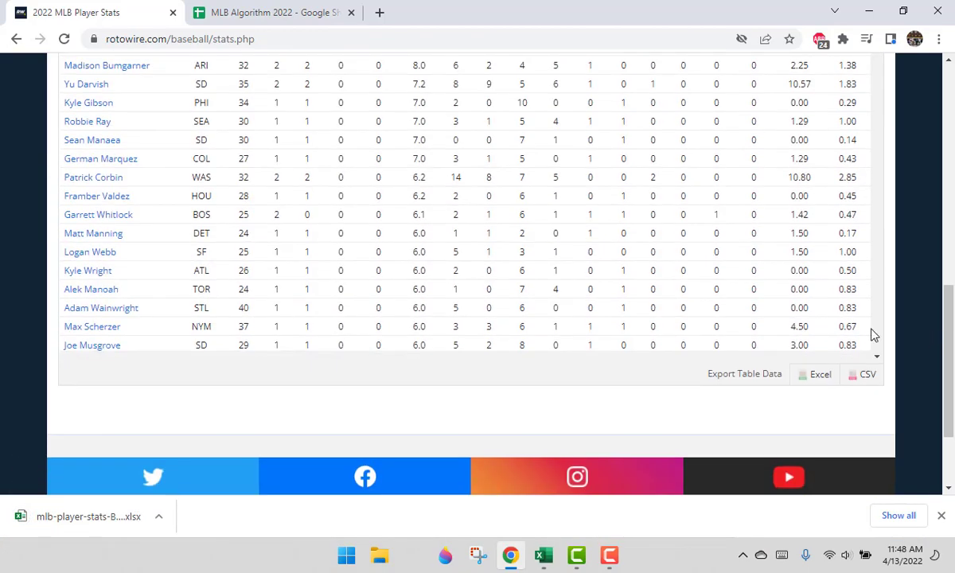
pyautogui.click(827, 375)
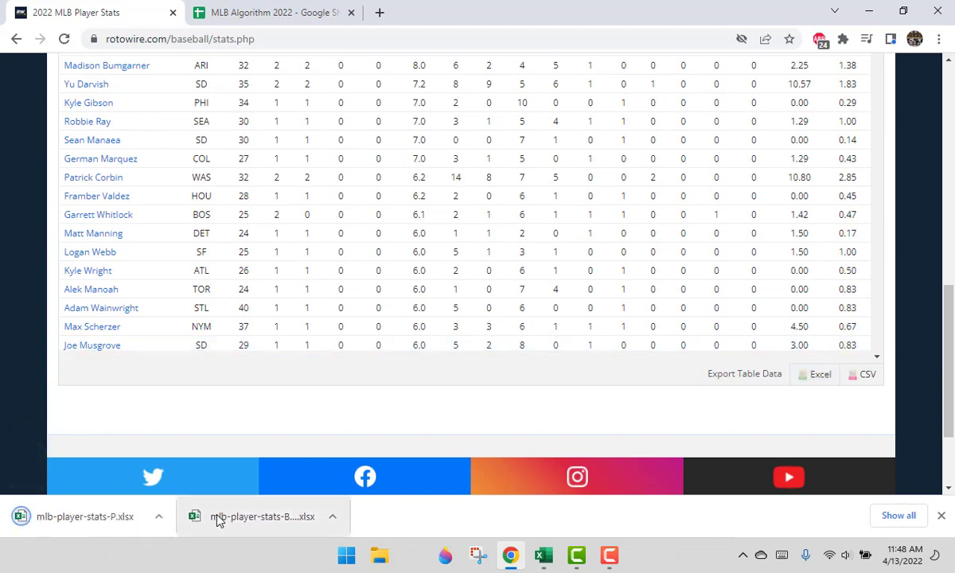
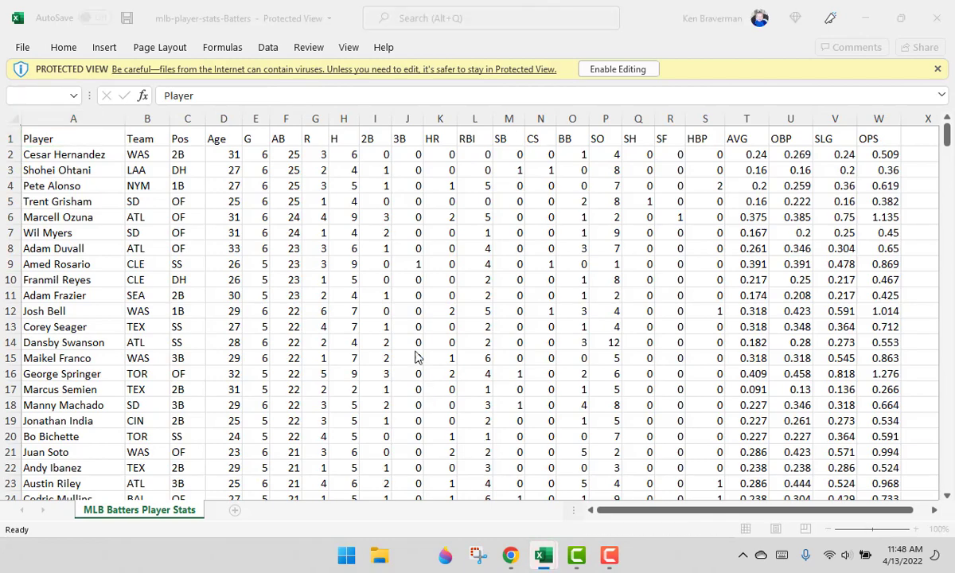
# - Enable editing on the pitcher stats download and rename the MLB 4-12 Players sheet to Batter
pyautogui.click(618, 70)
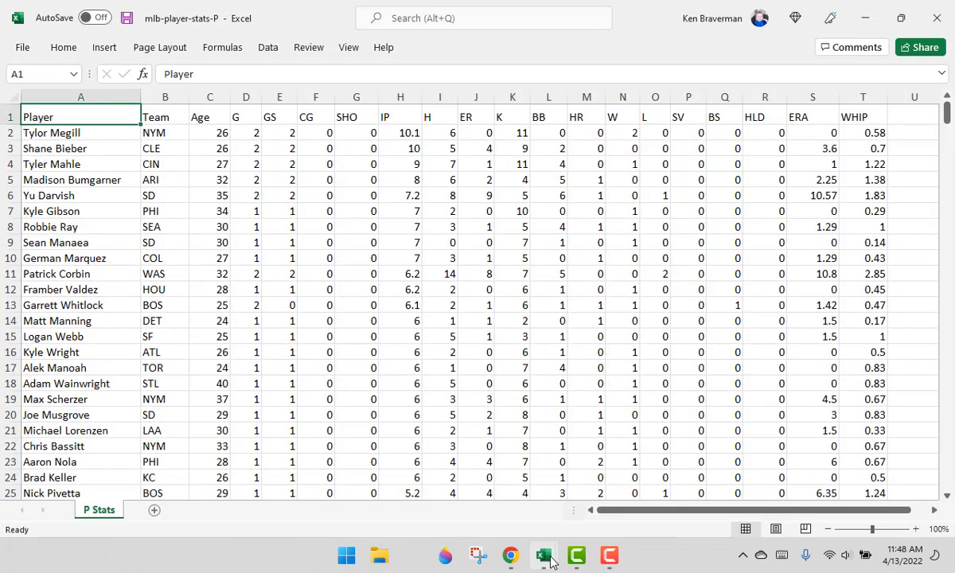
pyautogui.moveTo(536, 551)
pyautogui.click(407, 495)
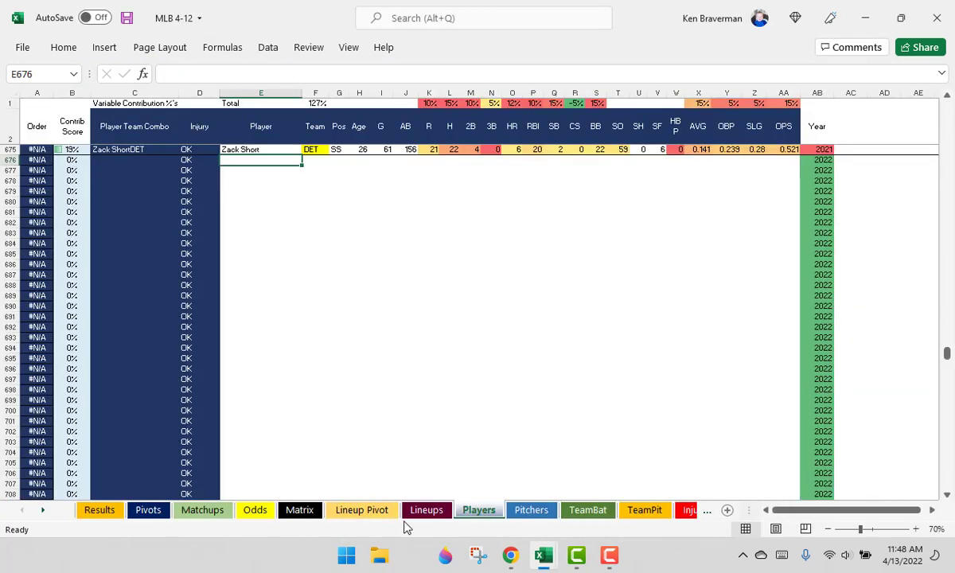
pyautogui.rightClick(473, 517)
pyautogui.click(530, 355)
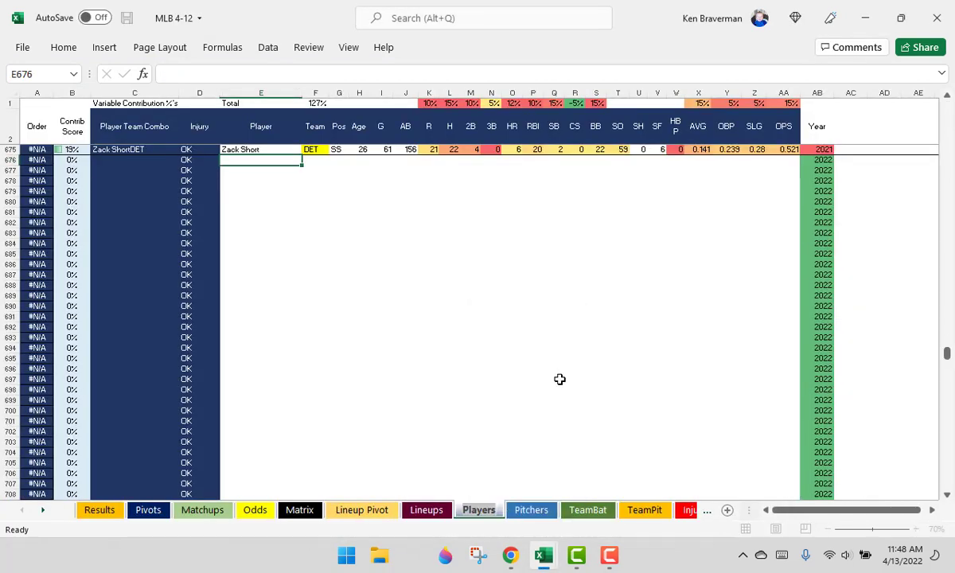
pyautogui.write('Batter')
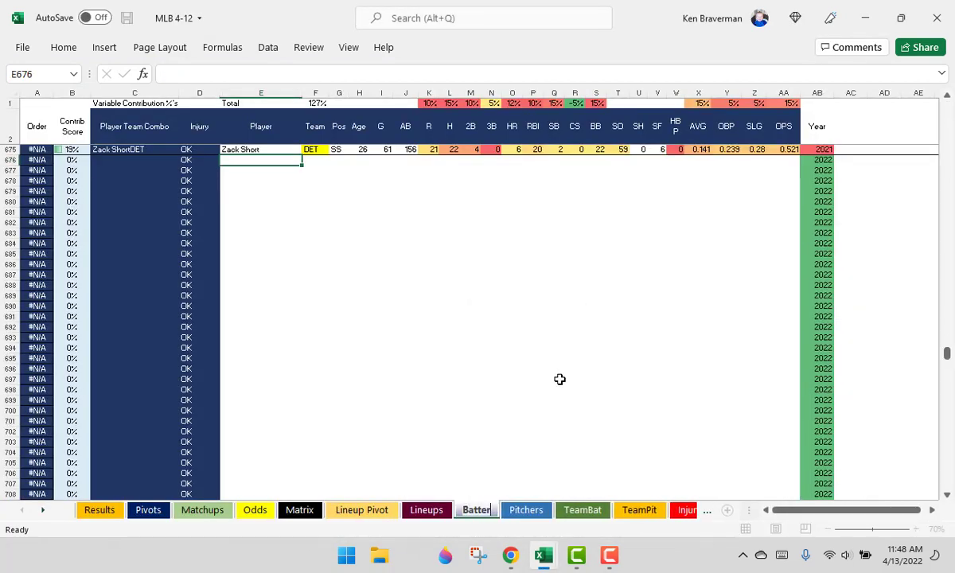
pyautogui.press('Return')
# - Correct the sheet name to Batters and return to the mlb-player-stats-P workbook
pyautogui.rightClick(478, 510)
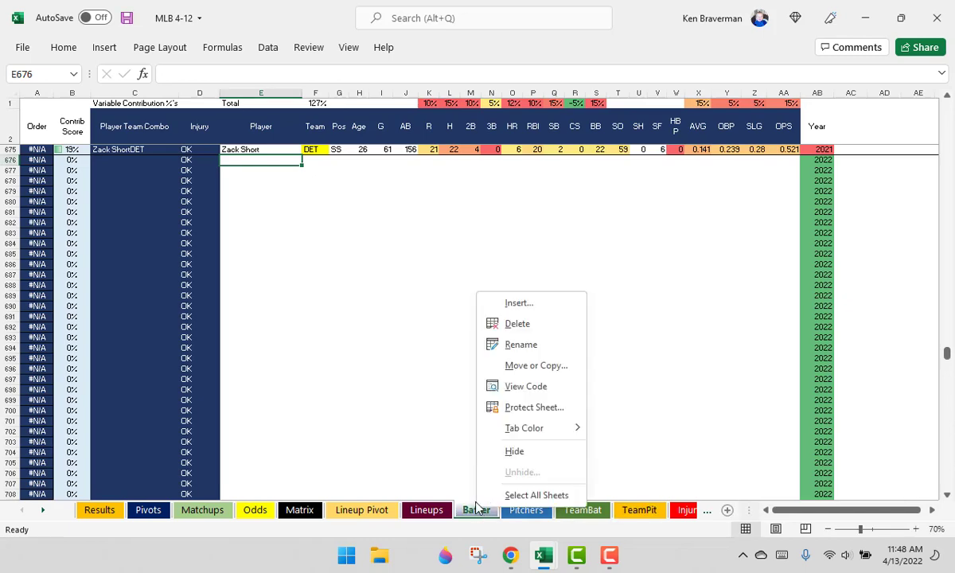
pyautogui.click(514, 342)
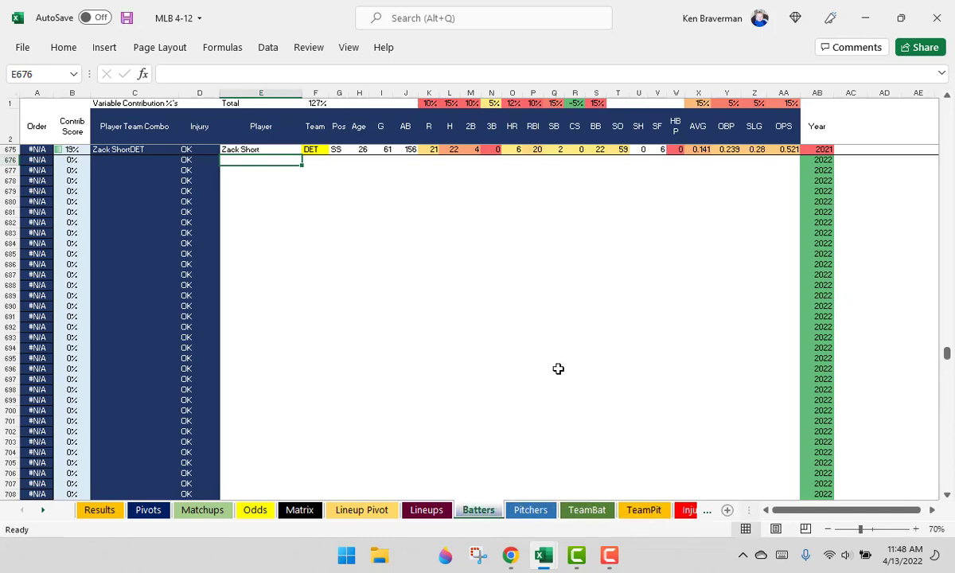
pyautogui.scroll(2, 354, 274)
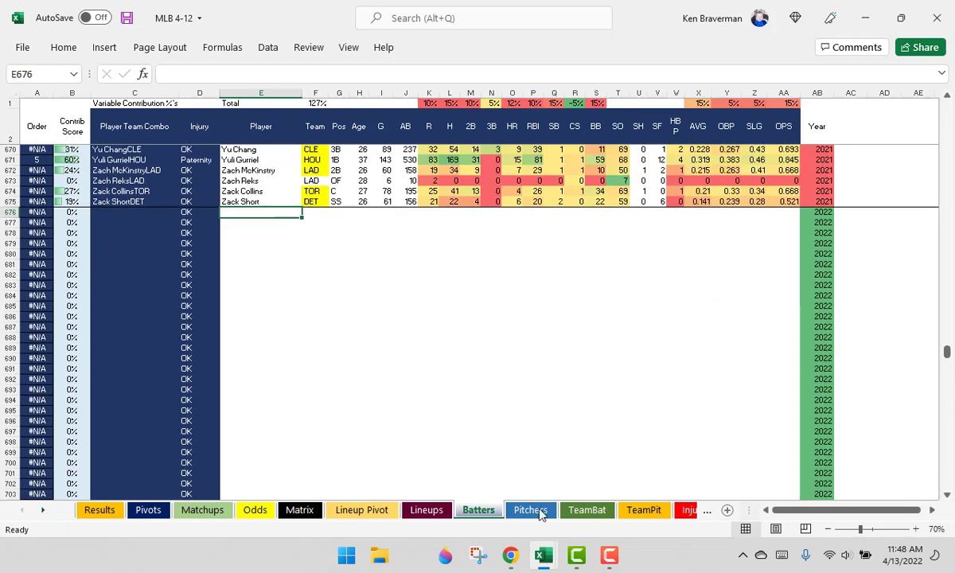
pyautogui.moveTo(547, 559)
pyautogui.click(633, 436)
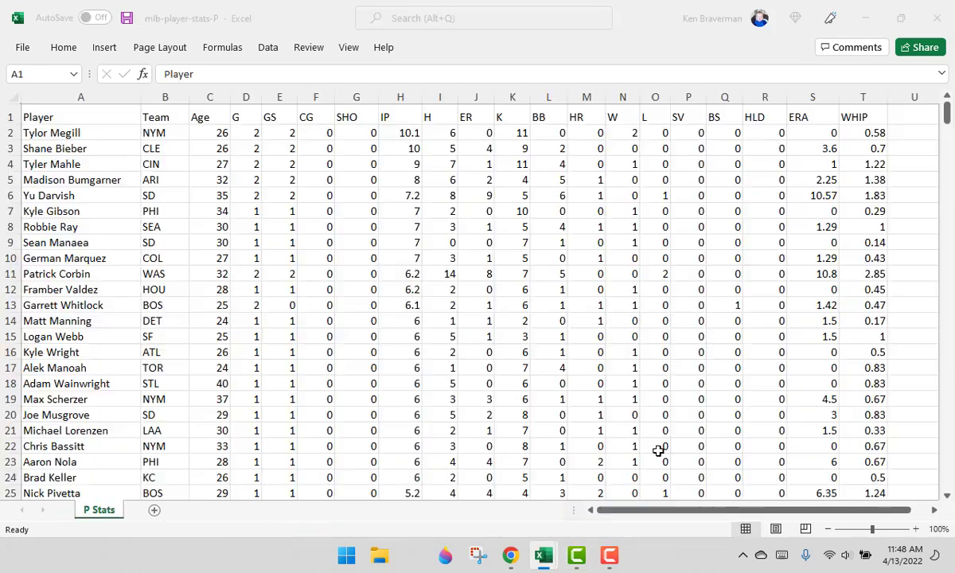
# - Bring up the mlb-player-stats-Batters download and enable editing
pyautogui.click(65, 132)
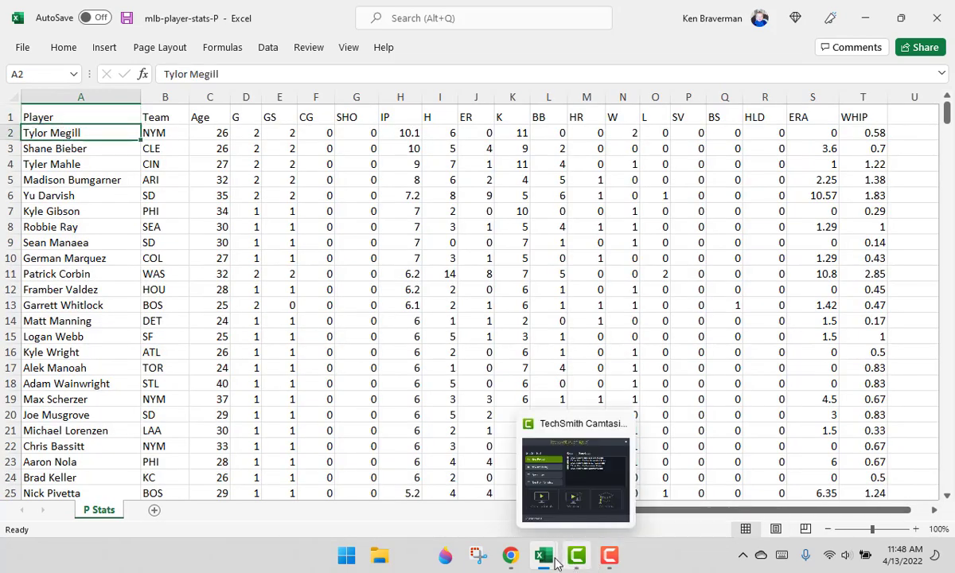
pyautogui.moveTo(547, 549)
pyautogui.click(526, 470)
pyautogui.click(617, 69)
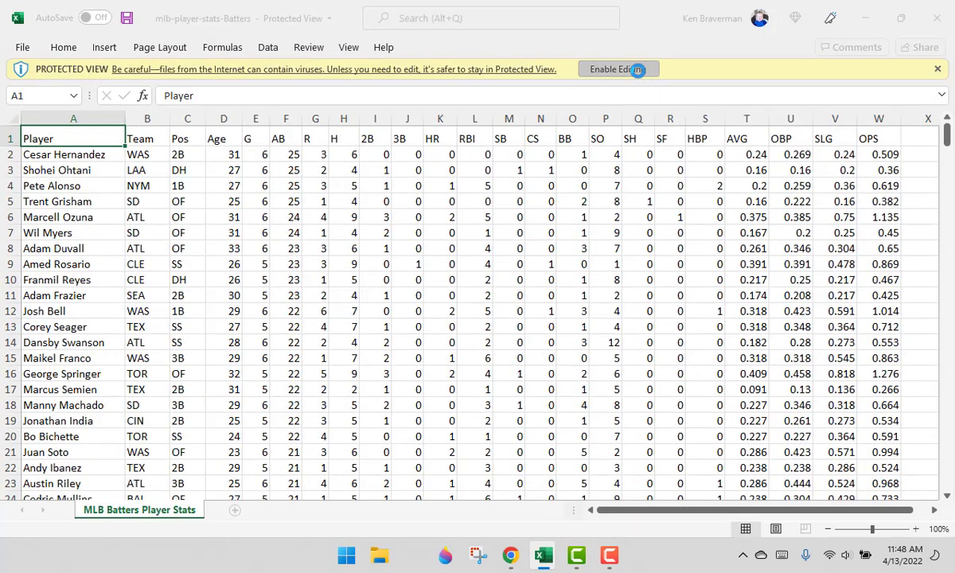
# - Copy the batter rows A2:W394 and return to the MLB 4-12 Batters sheet
pyautogui.click(118, 136)
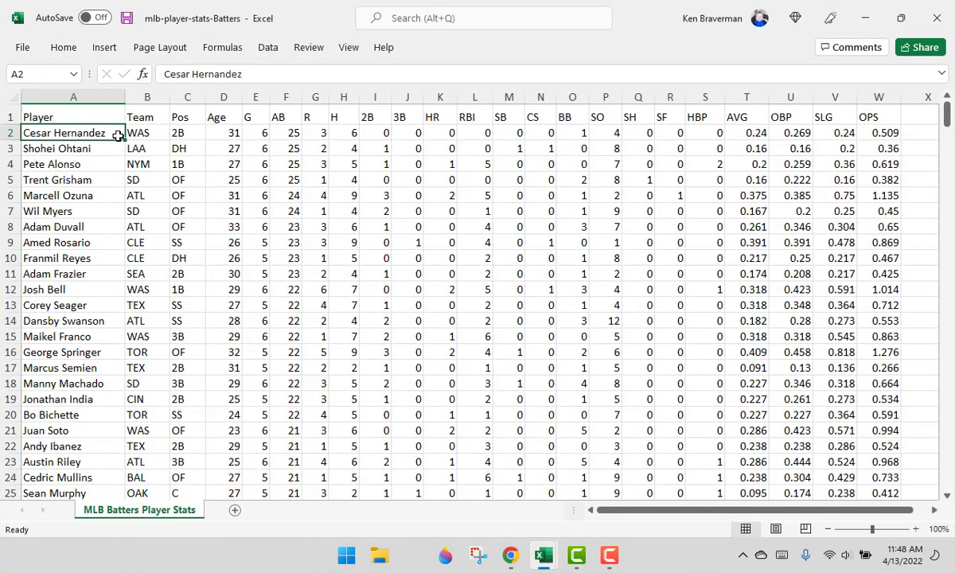
pyautogui.hotkey('ctrl', 'shift', 'Right')
pyautogui.hotkey('ctrl', 'shift', 'Down')
pyautogui.hotkey('ctrl', 'c')
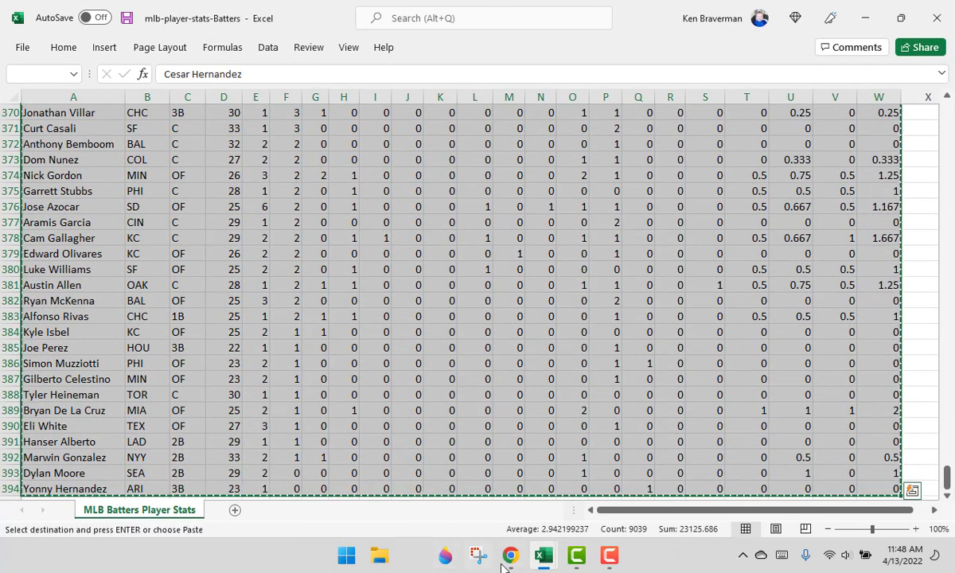
pyautogui.moveTo(544, 557)
pyautogui.click(382, 506)
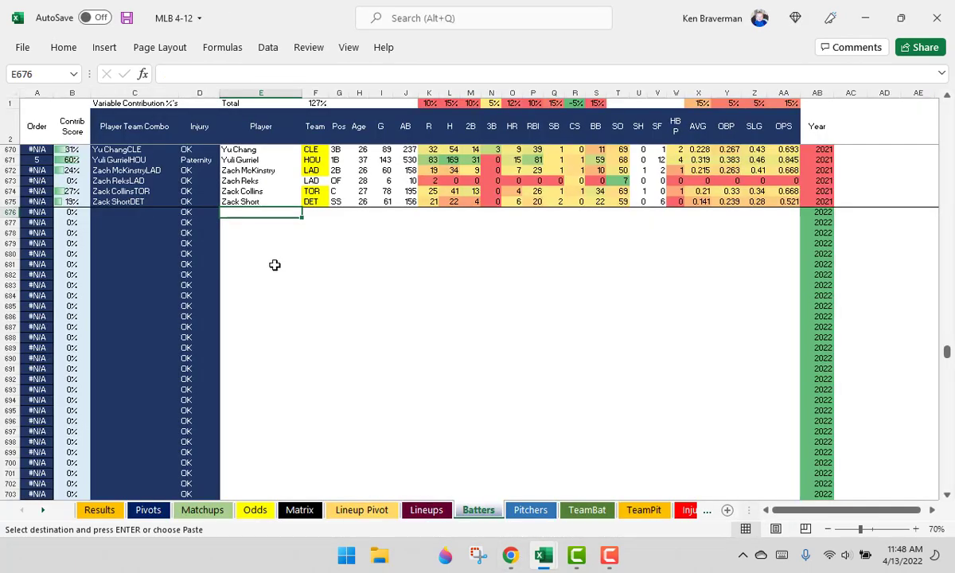
# - Paste the copied 2022 batter stats into the Batters sheet starting at E676
pyautogui.rightClick(258, 212)
pyautogui.click(315, 194)
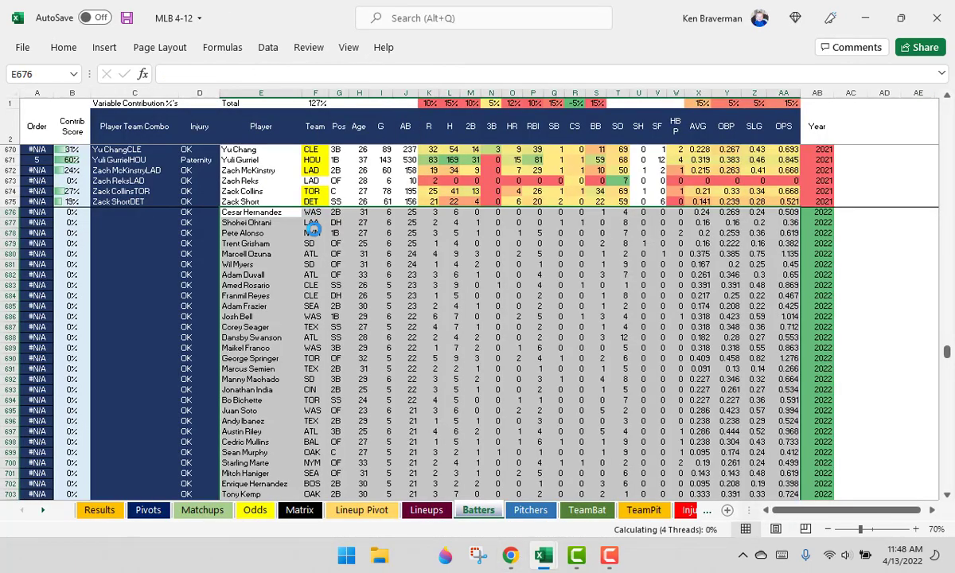
pyautogui.scroll(-20, 330, 351)
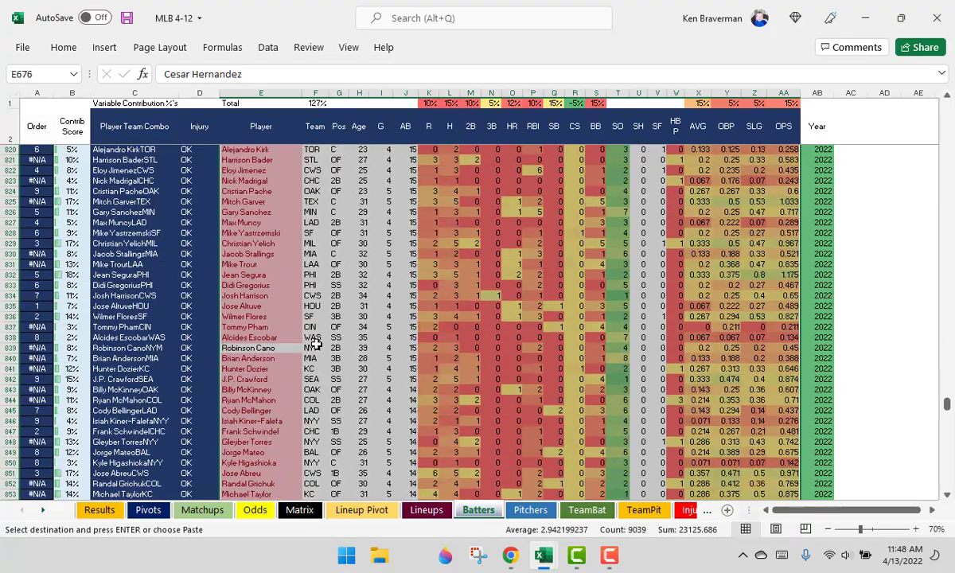
pyautogui.scroll(-20, 311, 343)
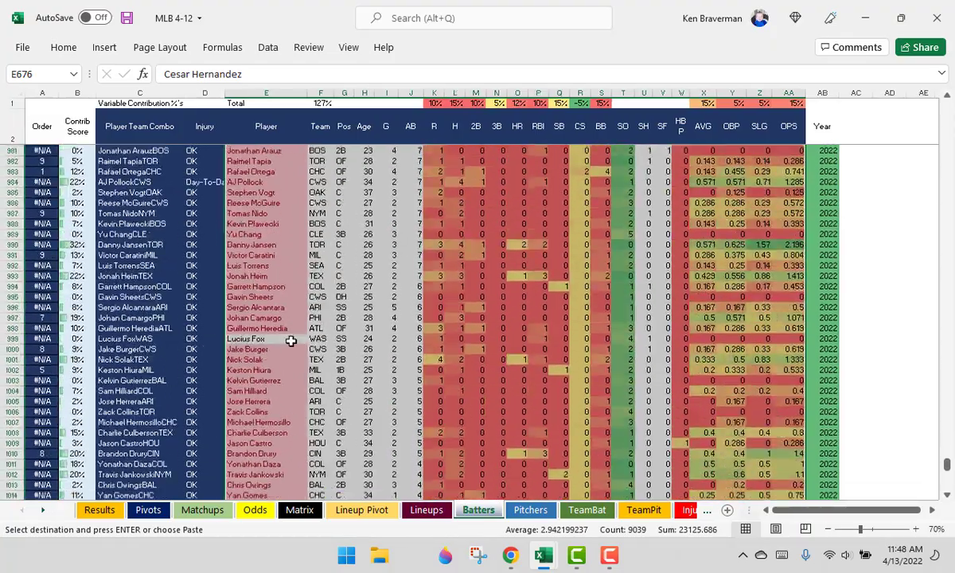
pyautogui.scroll(-8, 286, 335)
pyautogui.scroll(3, 28, 310)
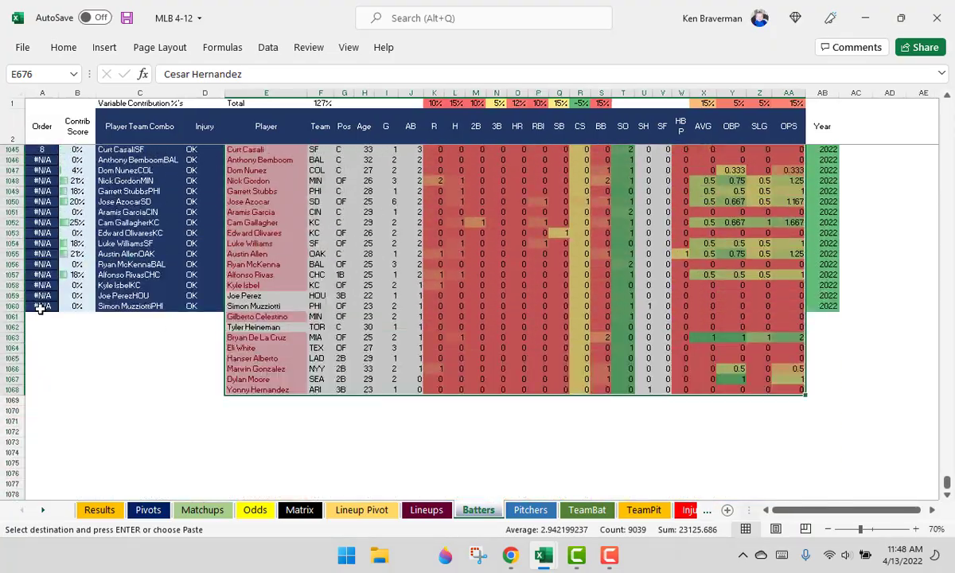
# - Extend the lookup formulas in columns A–D and the 2022 Year column beside the new rows
pyautogui.moveTo(39, 310); pyautogui.dragTo(208, 569)
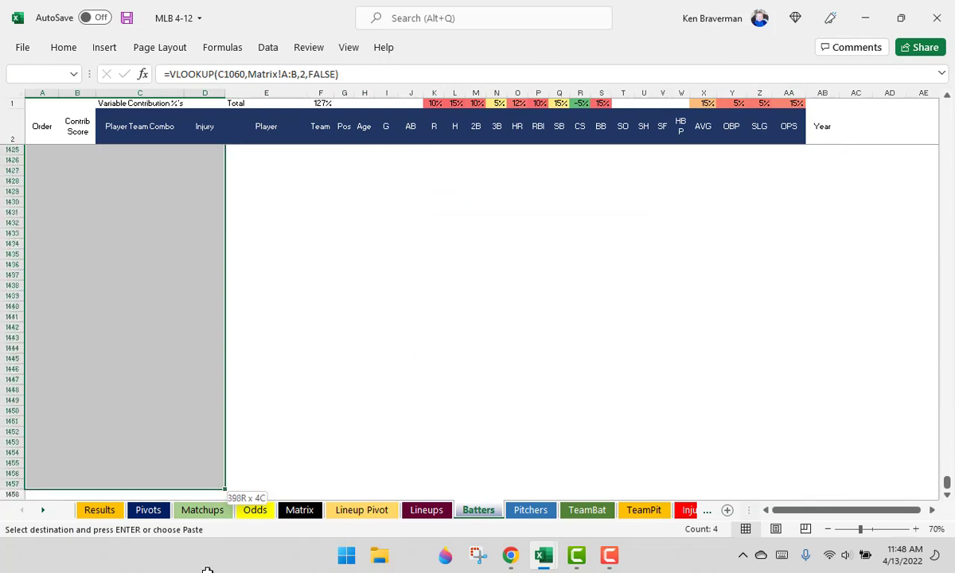
pyautogui.scroll(20, 339, 379)
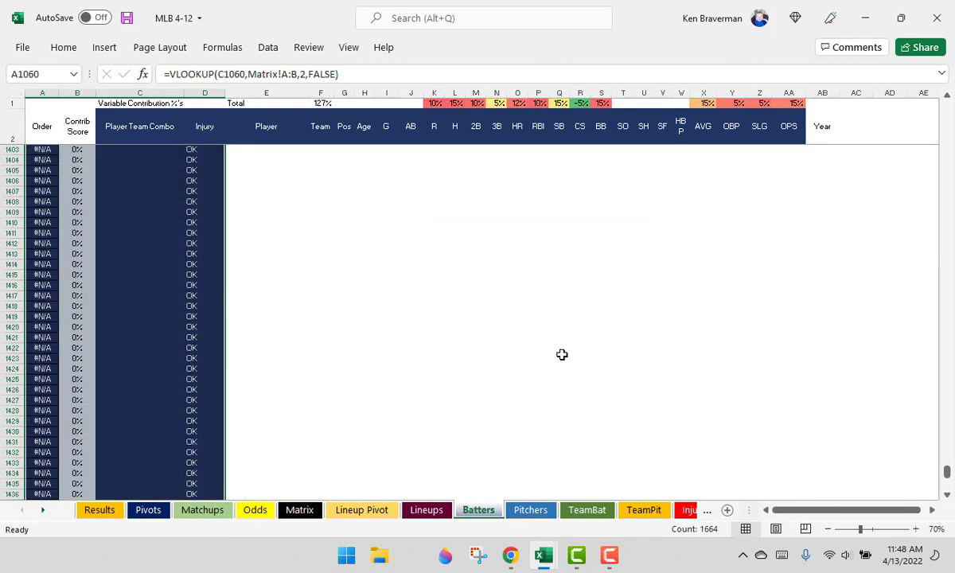
pyautogui.scroll(20, 543, 343)
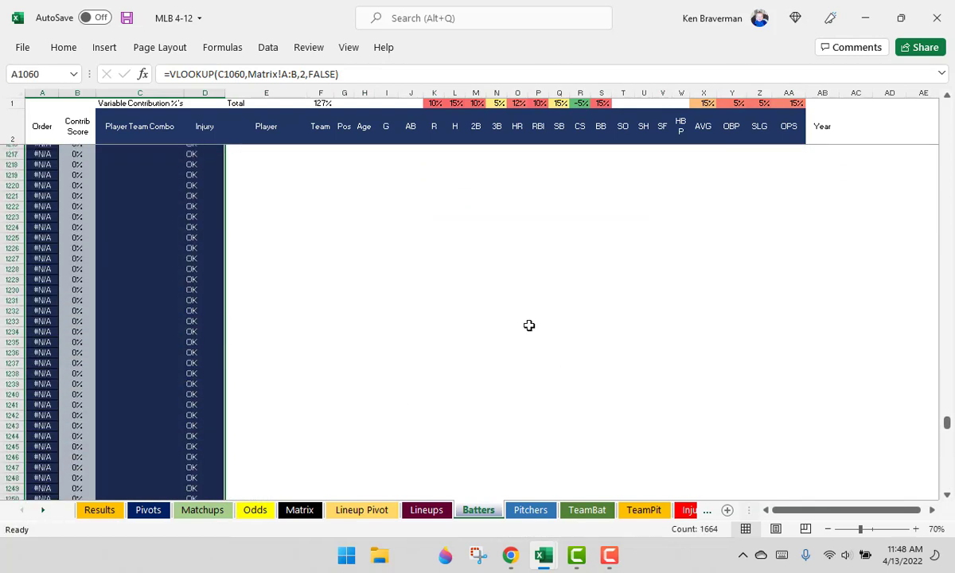
pyautogui.scroll(20, 516, 323)
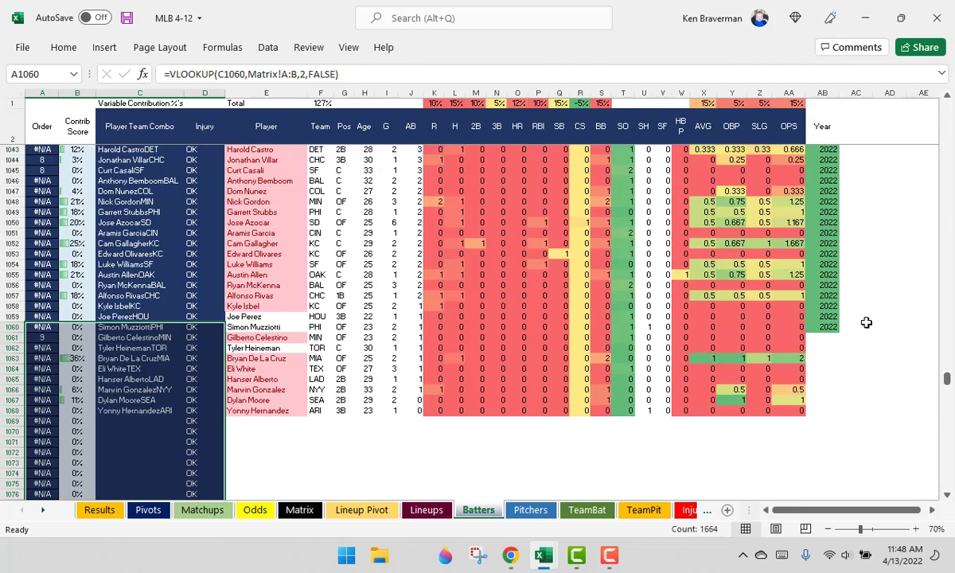
pyautogui.moveTo(827, 316); pyautogui.dragTo(836, 322)
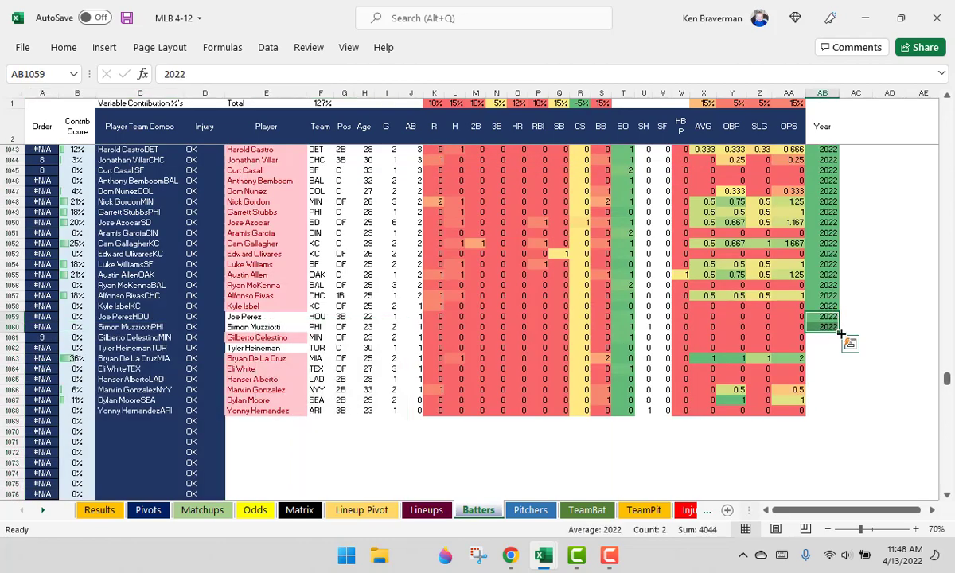
pyautogui.doubleClick(841, 334)
# - Review the pasted data and select row 676, the first new batter row
pyautogui.scroll(-1, 320, 375)
pyautogui.scroll(6, 277, 344)
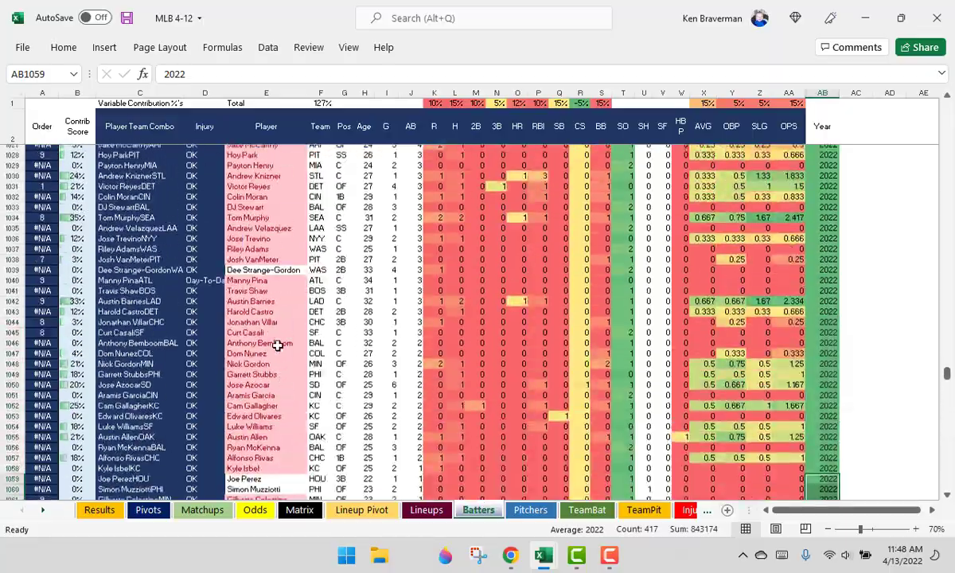
pyautogui.scroll(20, 277, 345)
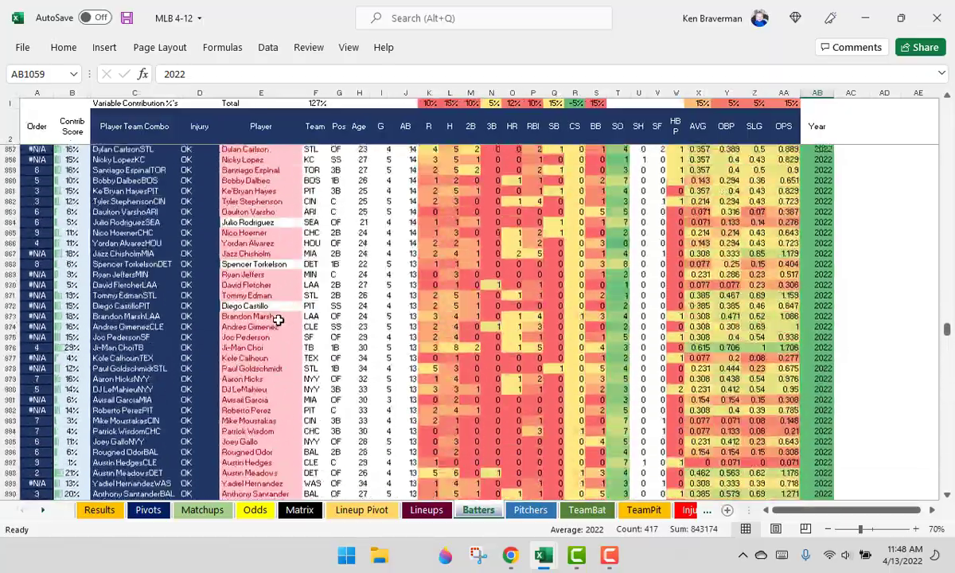
pyautogui.scroll(20, 278, 320)
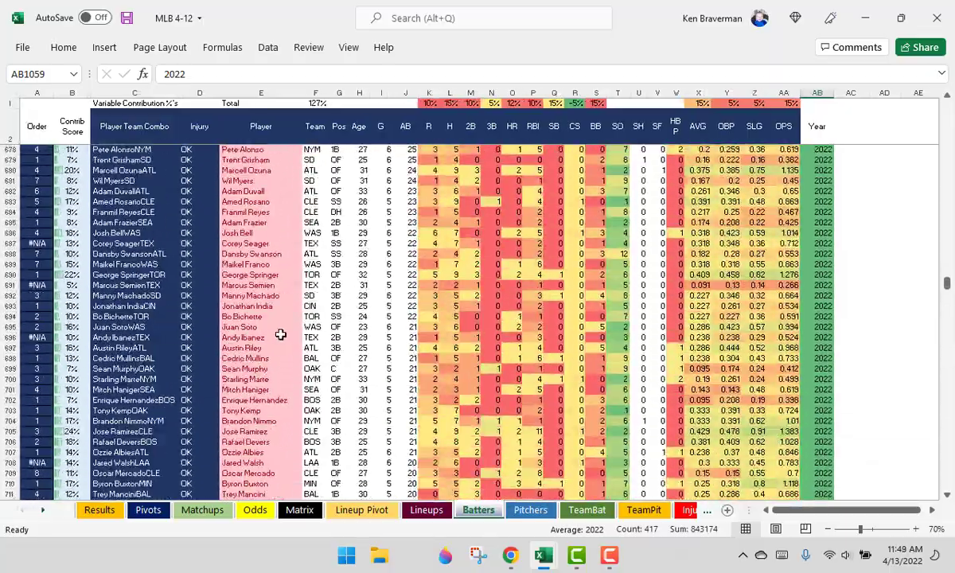
pyautogui.scroll(8, 280, 334)
pyautogui.scroll(-3, 141, 297)
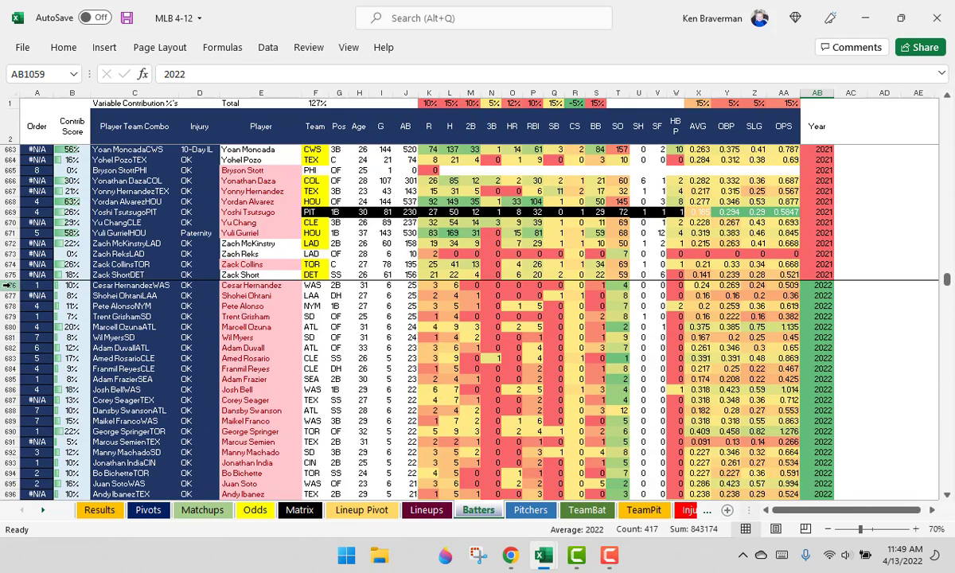
pyautogui.click(11, 284)
# - Mark AC676 as the anchor for the new rows and save MLB 4-12
pyautogui.click(858, 284)
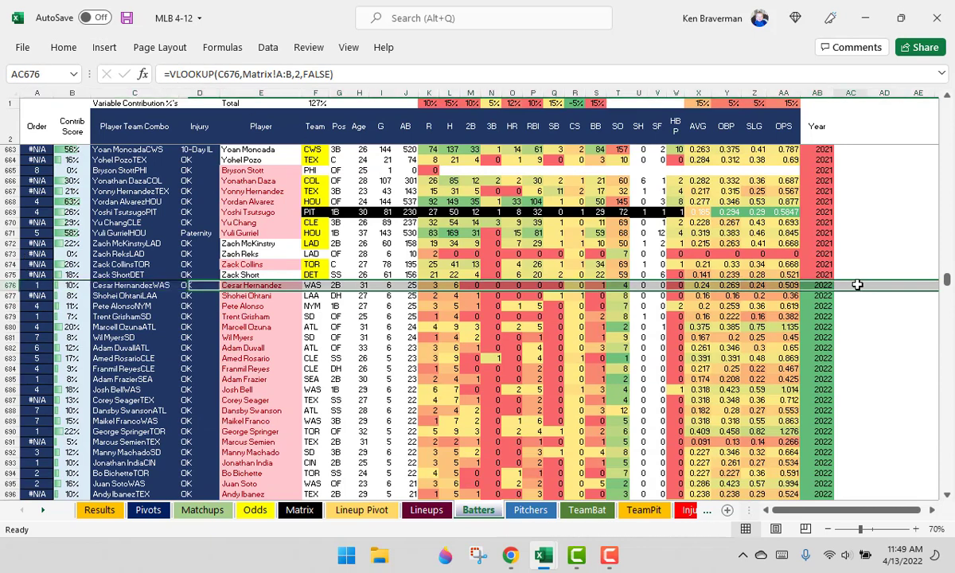
pyautogui.press('Return')
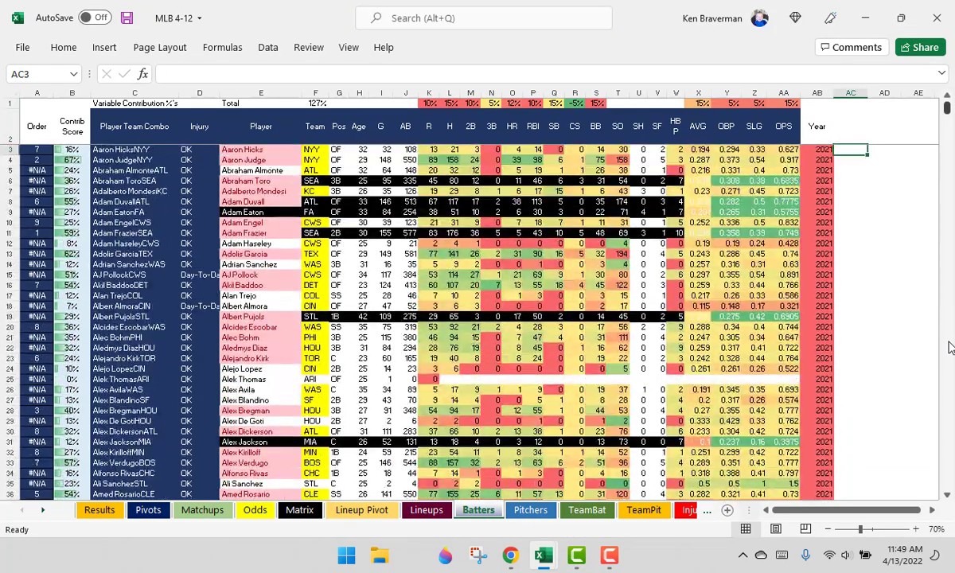
pyautogui.hotkey('ctrl', 'Down')
pyautogui.press('Down')
pyautogui.press('Down')
pyautogui.press('Down')
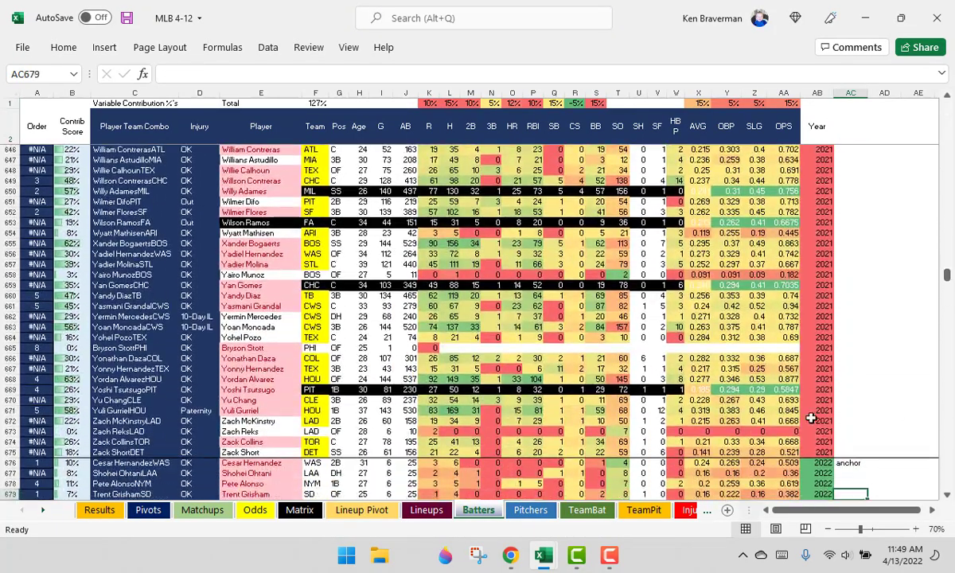
pyautogui.scroll(-3, 473, 414)
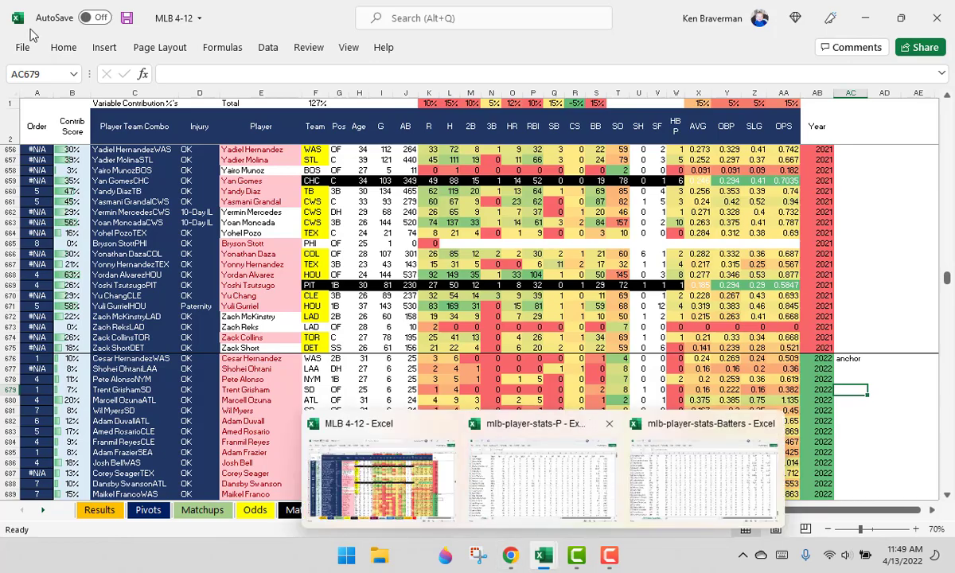
pyautogui.hotkey('ctrl', 's')
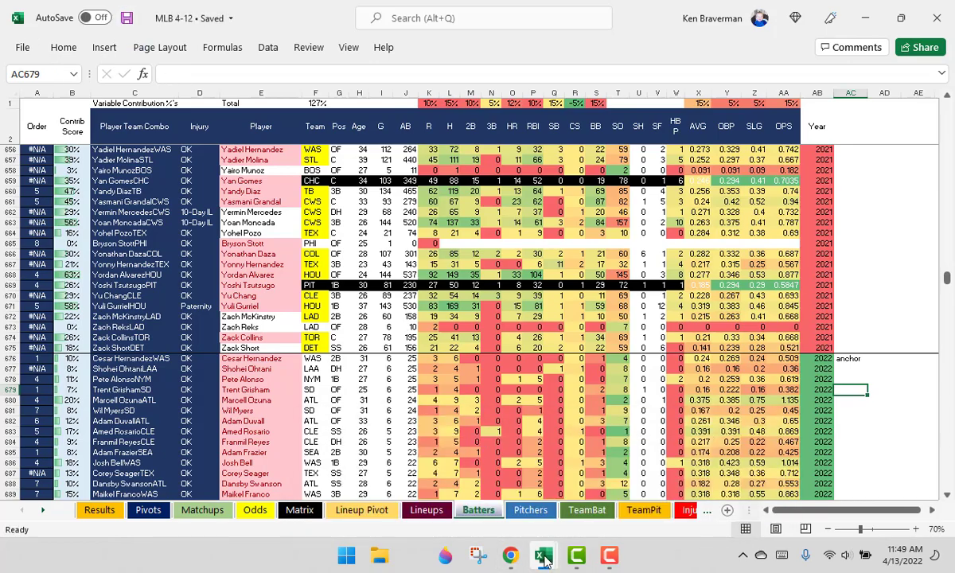
# - Close the mlb-player-stats-Batters workbook
pyautogui.moveTo(543, 561)
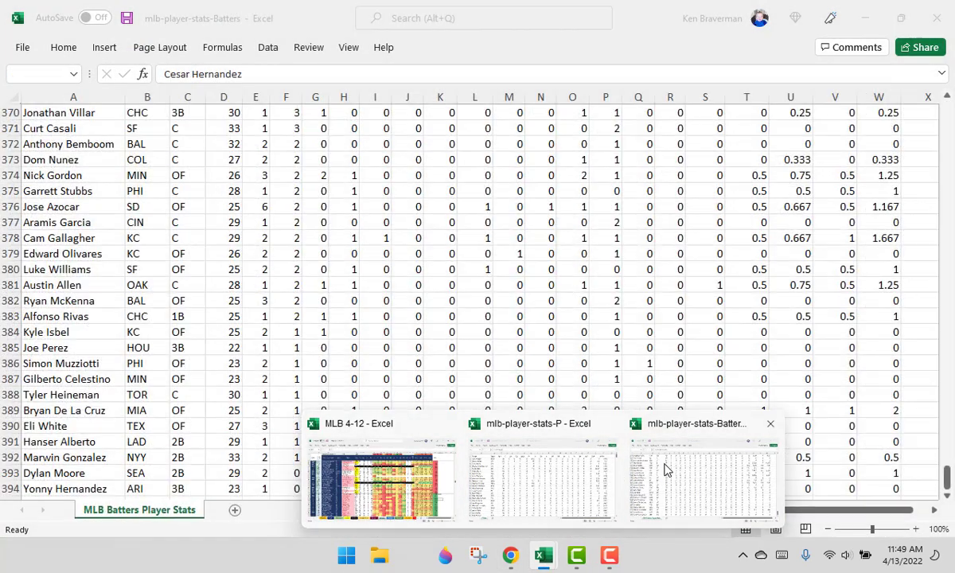
pyautogui.click(665, 471)
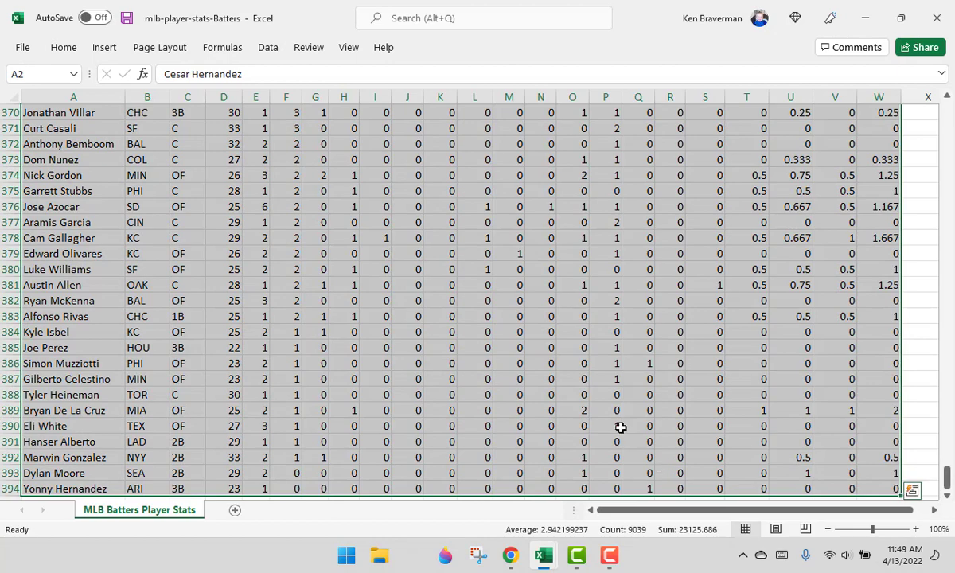
pyautogui.click(936, 18)
# - Copy all pitcher rows A2:T446 from mlb-player-stats-P and return to MLB 4-12
pyautogui.moveTo(565, 535)
pyautogui.click(562, 462)
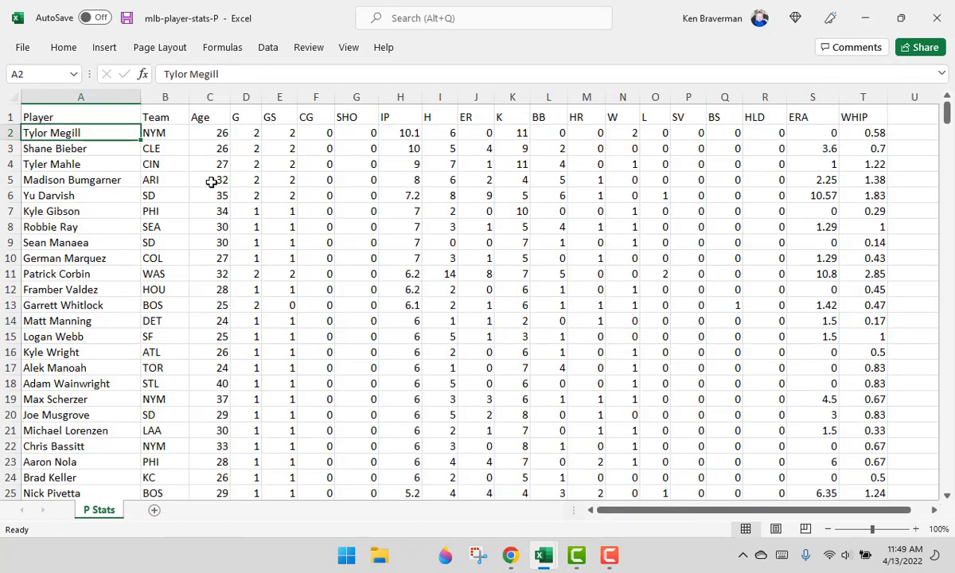
pyautogui.hotkey('ctrl', 'shift', 'Right')
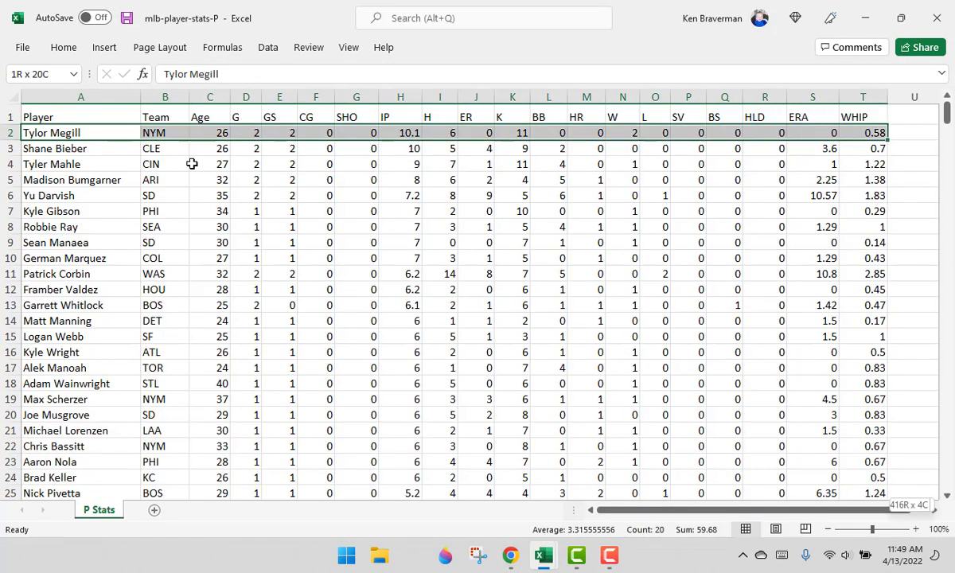
pyautogui.hotkey('ctrl', 'shift', 'Down')
pyautogui.hotkey('ctrl', 'c')
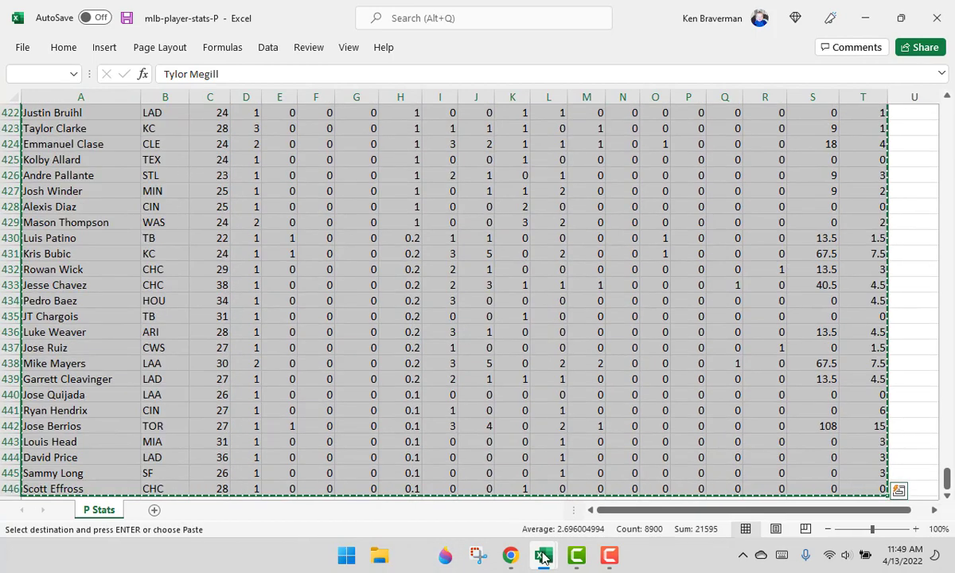
pyautogui.moveTo(544, 555)
pyautogui.click(414, 461)
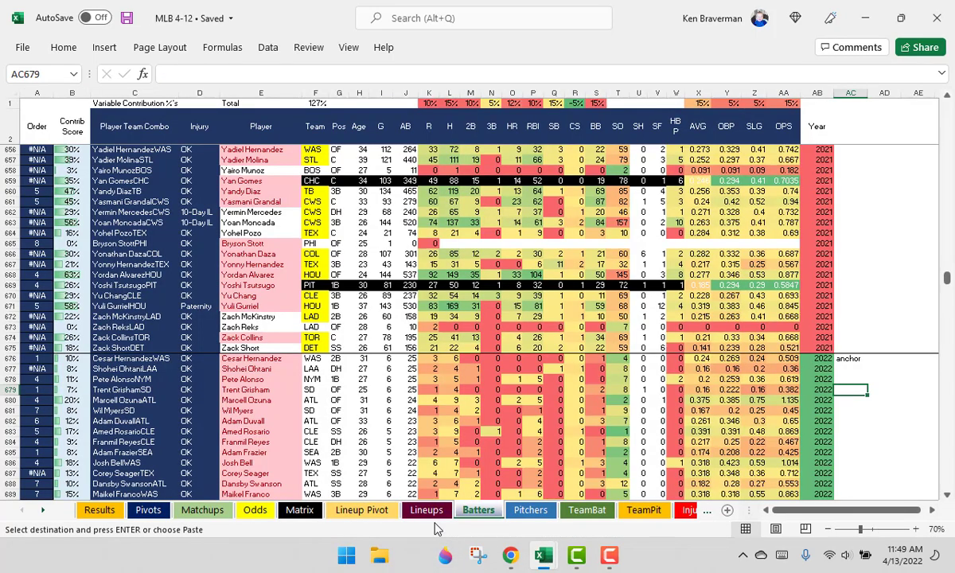
# - Paste the copied pitcher rows into the Pitchers sheet starting at B990
pyautogui.click(530, 510)
pyautogui.scroll(-20, 740, 277)
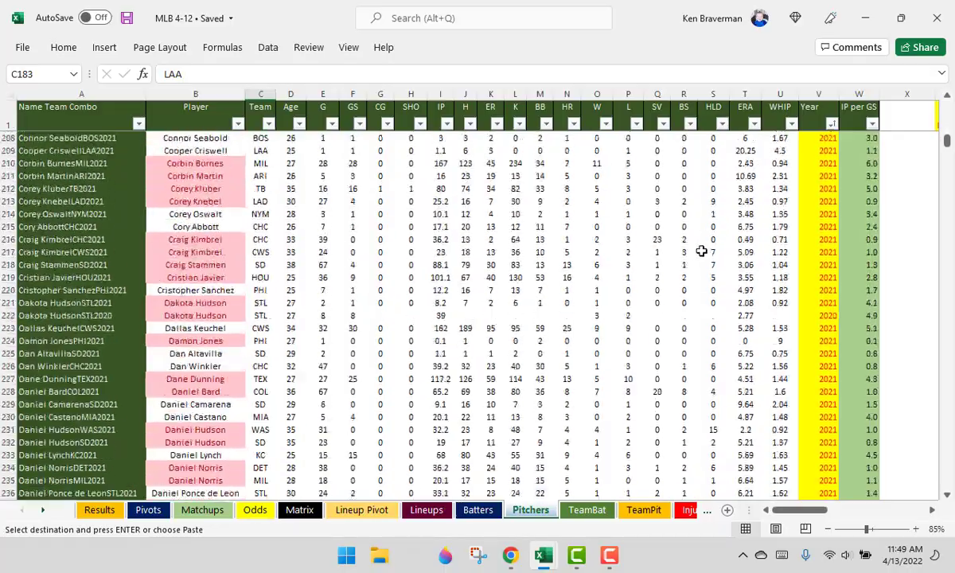
pyautogui.moveTo(949, 159); pyautogui.dragTo(944, 263)
pyautogui.rightClick(241, 191)
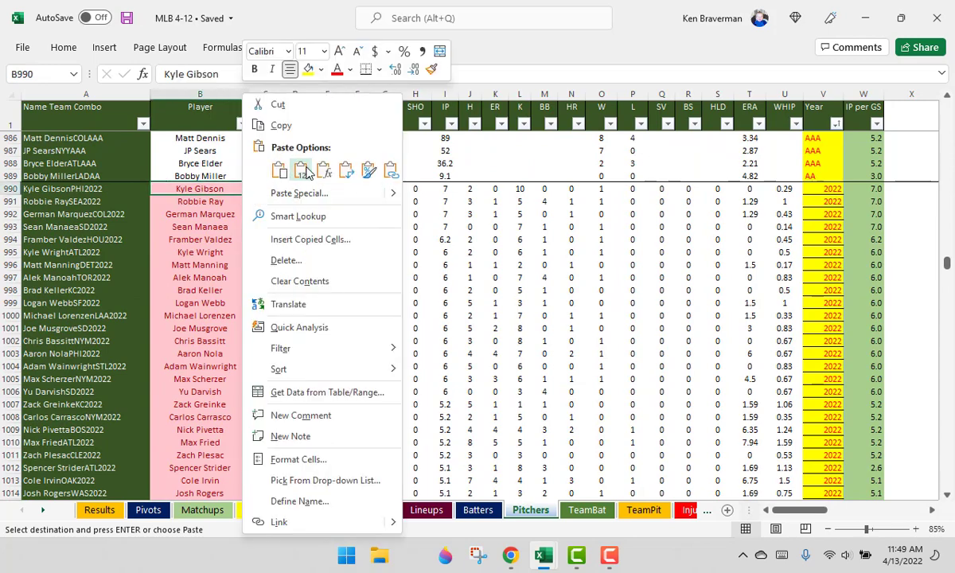
pyautogui.click(285, 161)
# - Label X990 'anchor' and check that the pasted pitcher data ends at row 1434
pyautogui.click(900, 189)
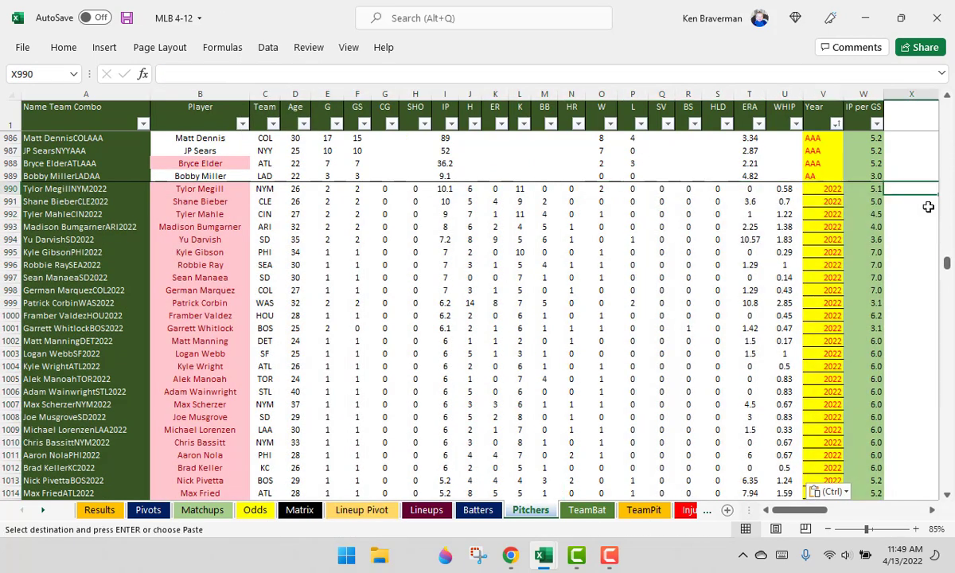
pyautogui.write('anchor')
pyautogui.press('Return')
pyautogui.press('Left')
pyautogui.press('Left')
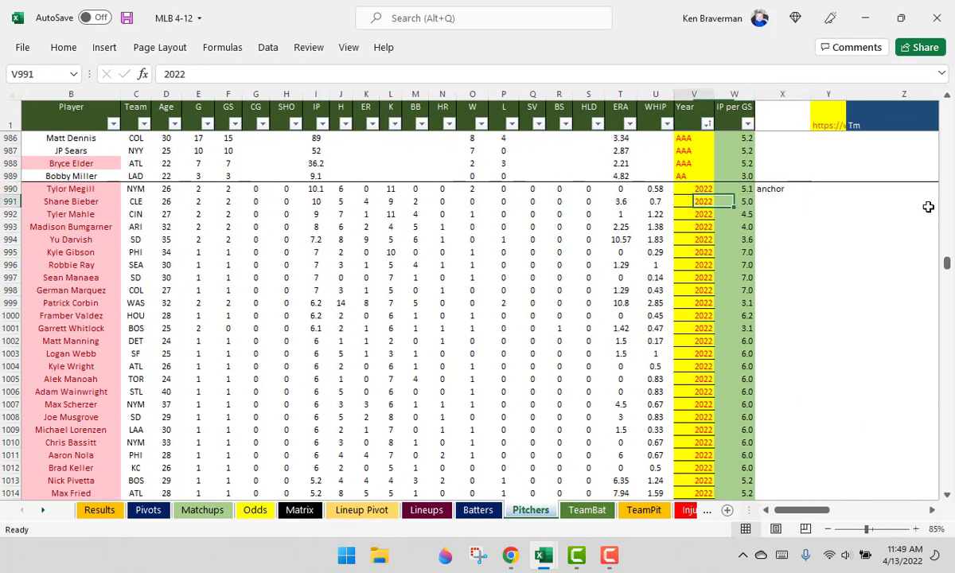
pyautogui.hotkey('ctrl', 'Down')
pyautogui.press('Left')
pyautogui.hotkey('ctrl', 'Up')
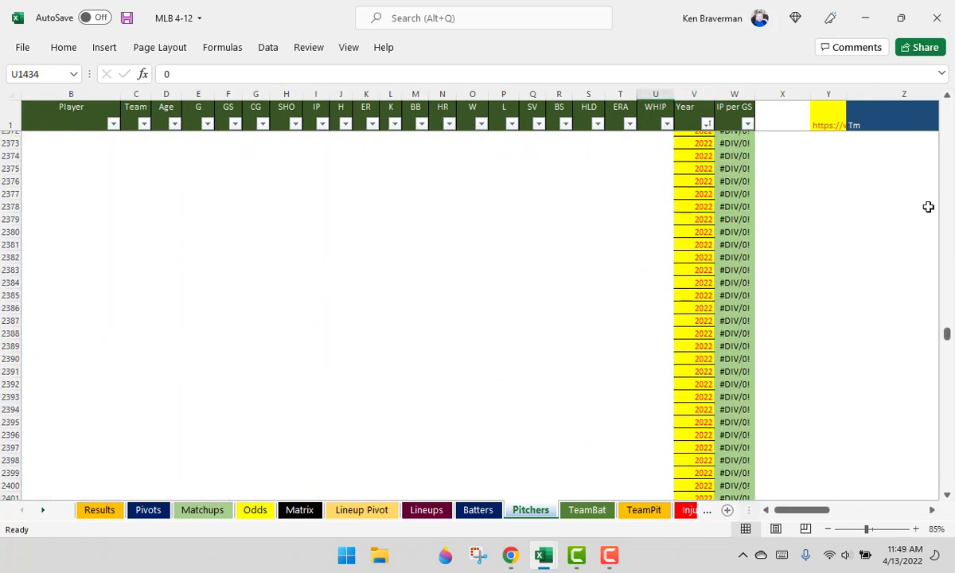
pyautogui.hotkey('ctrl', 'Left')
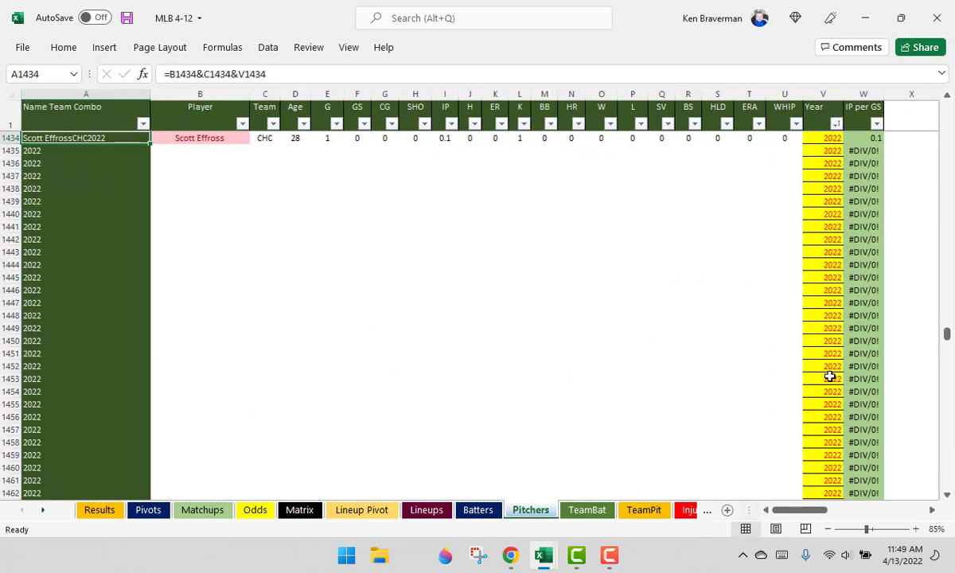
# - Navigate back up to the anchor at X990 and column A of row 990
pyautogui.scroll(15, 207, 215)
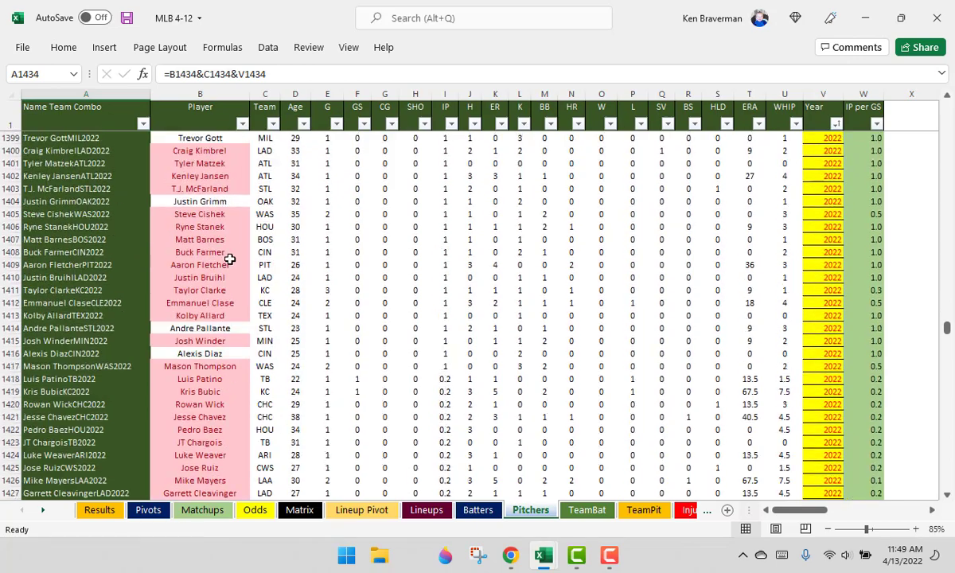
pyautogui.scroll(20, 225, 267)
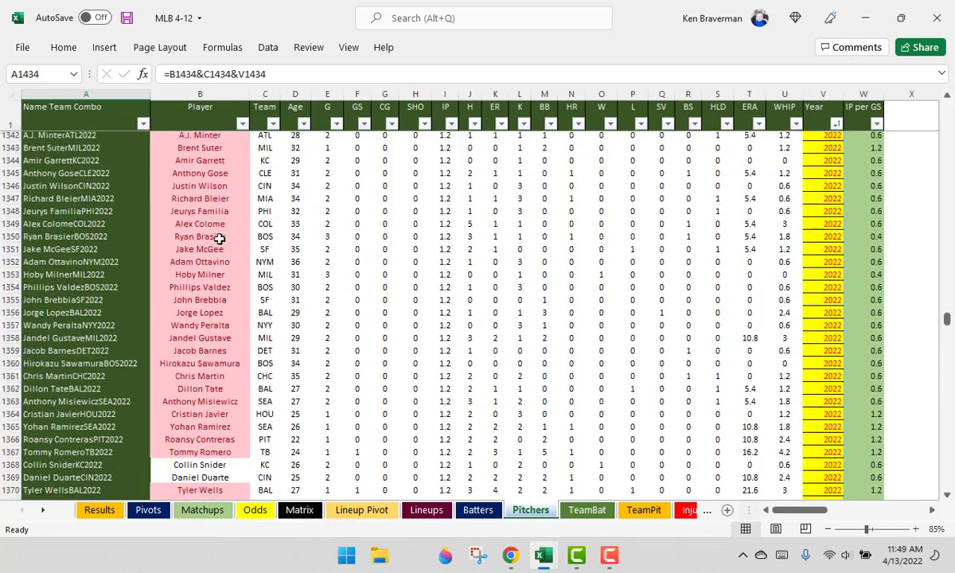
pyautogui.scroll(20, 219, 249)
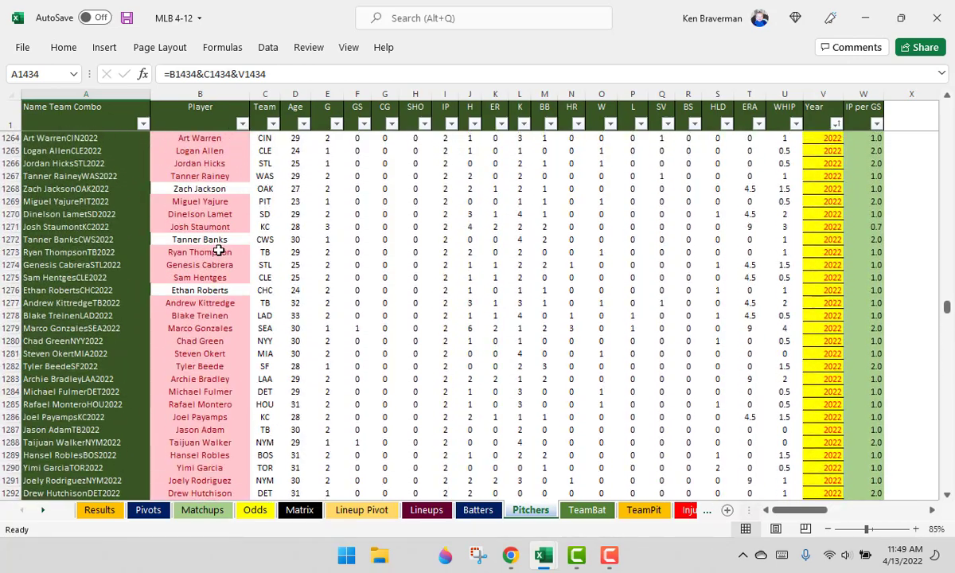
pyautogui.scroll(1, 218, 249)
pyautogui.click(906, 301)
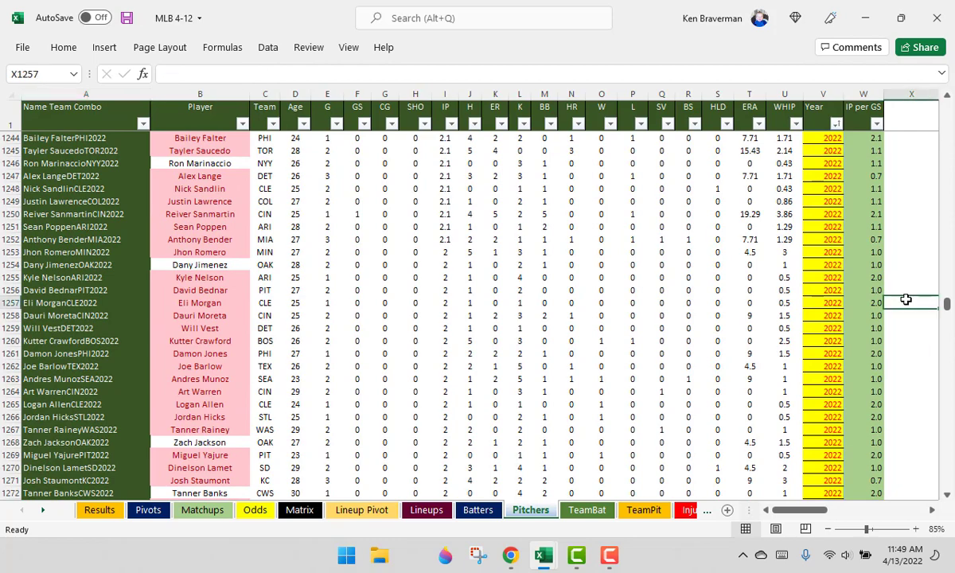
pyautogui.hotkey('ctrl', 'Up')
pyautogui.press('Left')
pyautogui.press('Left')
pyautogui.press('Left')
pyautogui.press('Left')
pyautogui.press('Left')
pyautogui.press('Left')
pyautogui.press('Left')
pyautogui.press('Left')
pyautogui.press('Left')
pyautogui.press('Left')
pyautogui.press('Left')
pyautogui.press('Left')
pyautogui.press('Left')
pyautogui.press('Left')
pyautogui.press('Left')
pyautogui.press('Left')
pyautogui.press('Left')
pyautogui.press('Left')
pyautogui.press('Left')
pyautogui.press('Left')
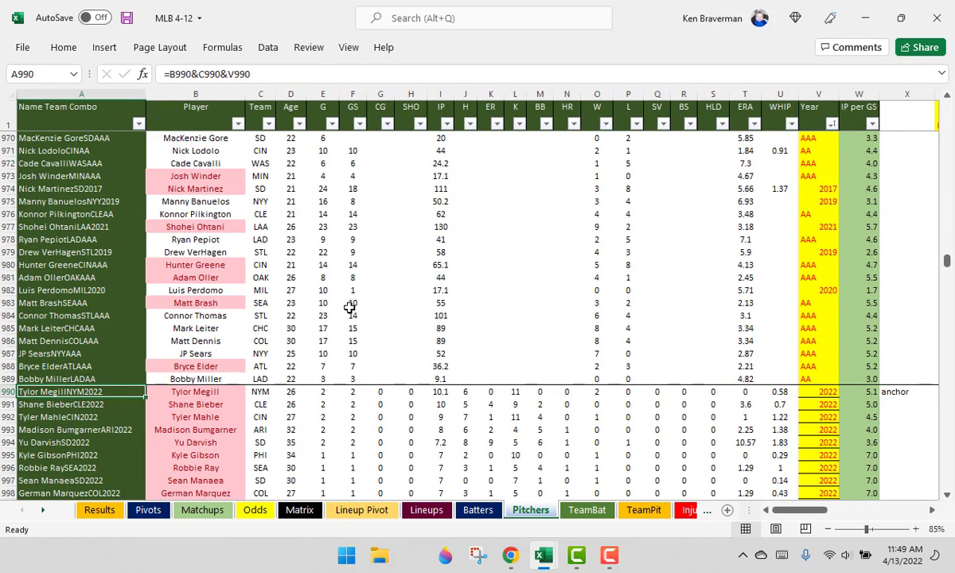
pyautogui.keyDown('ctrl'); pyautogui.scroll(-1, 351, 307); pyautogui.keyUp('ctrl')
# - Close the pitcher stats workbook and switch to the TeamBat sheet
pyautogui.moveTo(543, 555)
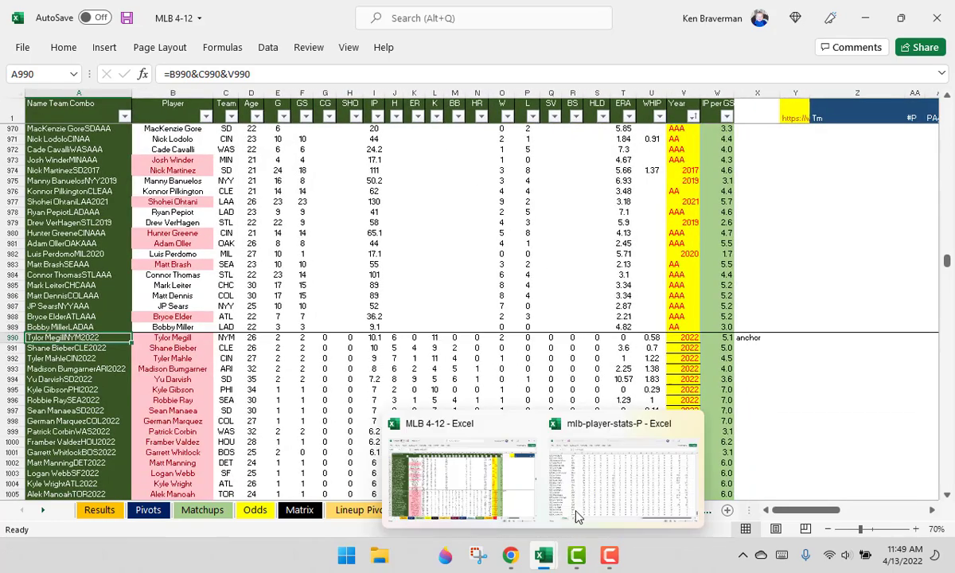
pyautogui.click(686, 425)
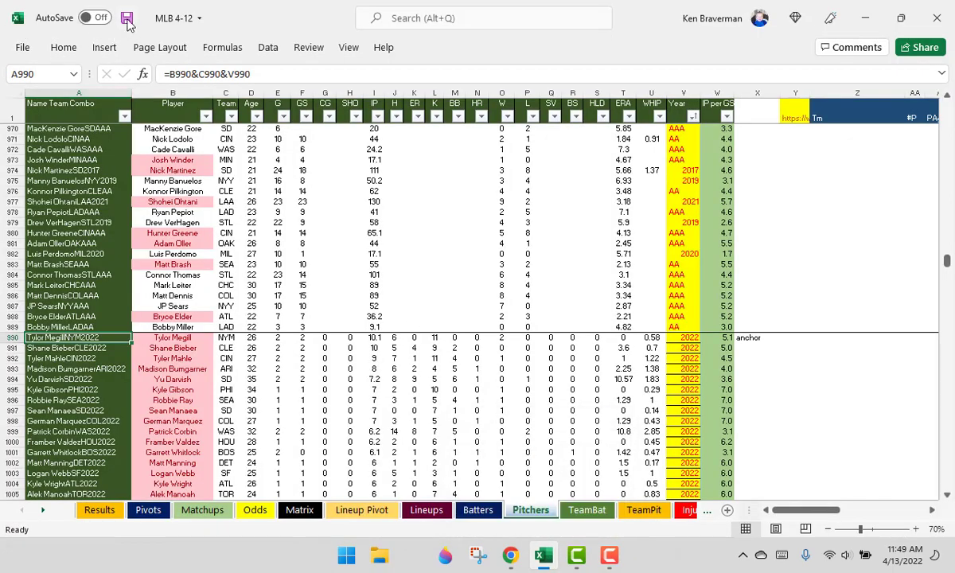
pyautogui.click(587, 511)
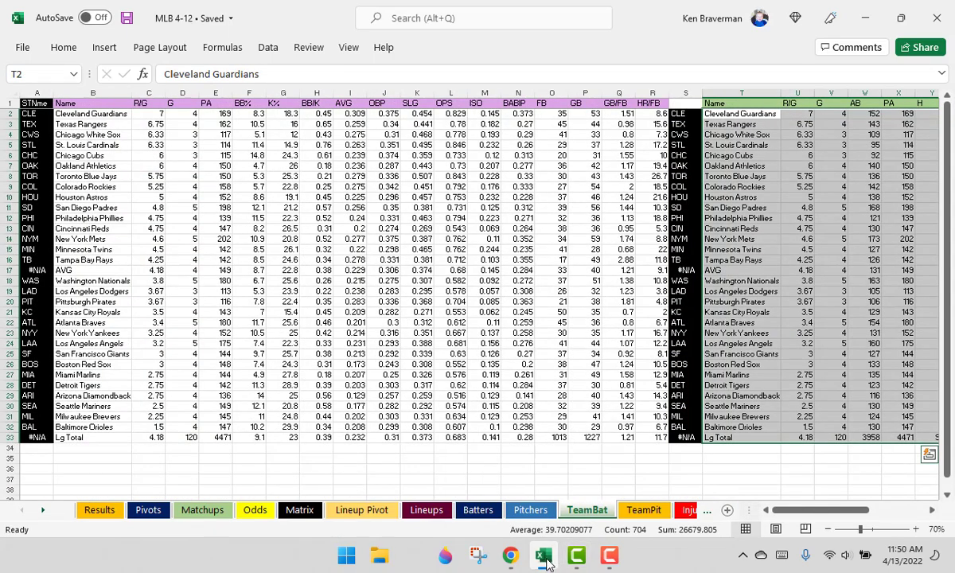
pyautogui.click(546, 561)
# - Open RotoWire's MLB Team Stats page and download the basic batting team stats as Excel
pyautogui.scroll(15, 263, 226)
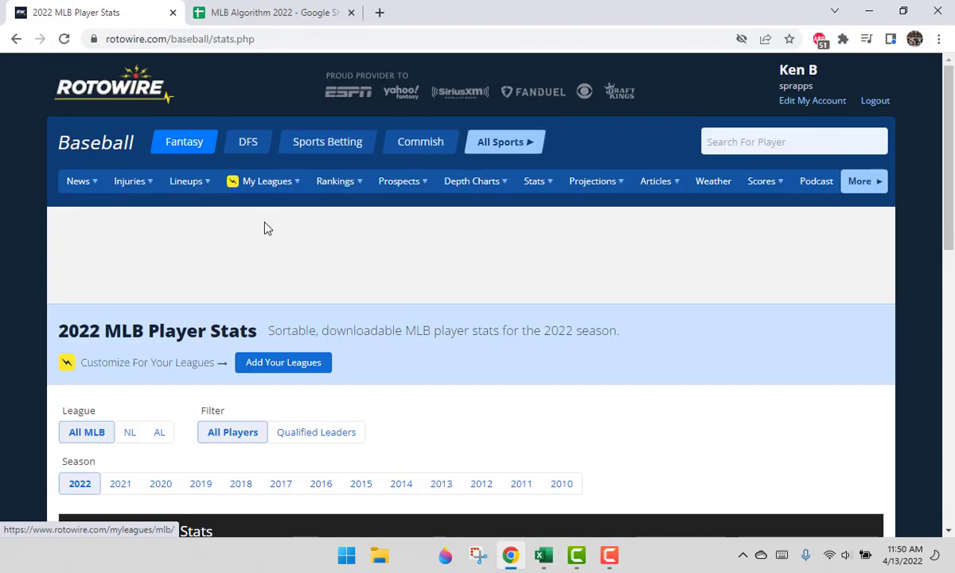
pyautogui.moveTo(544, 183)
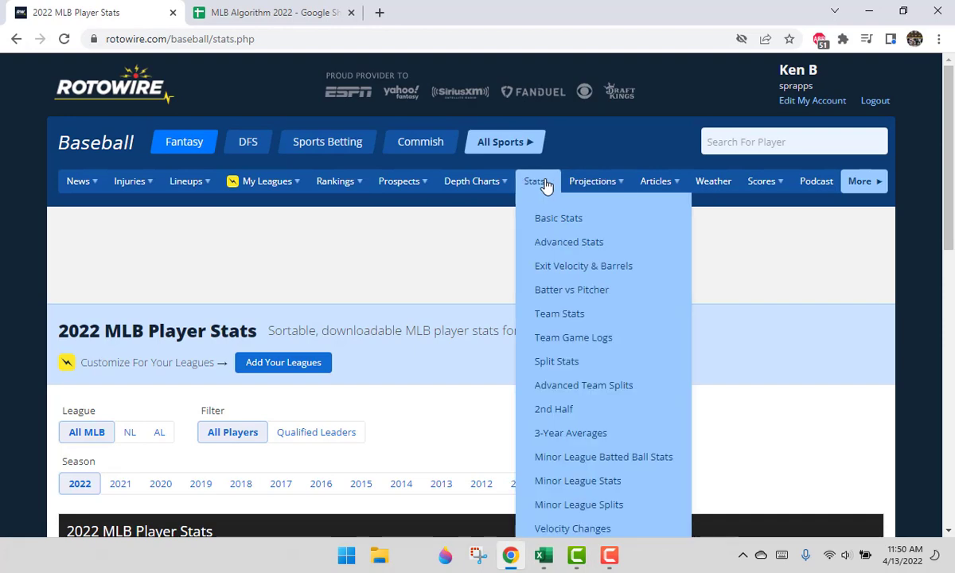
pyautogui.click(564, 316)
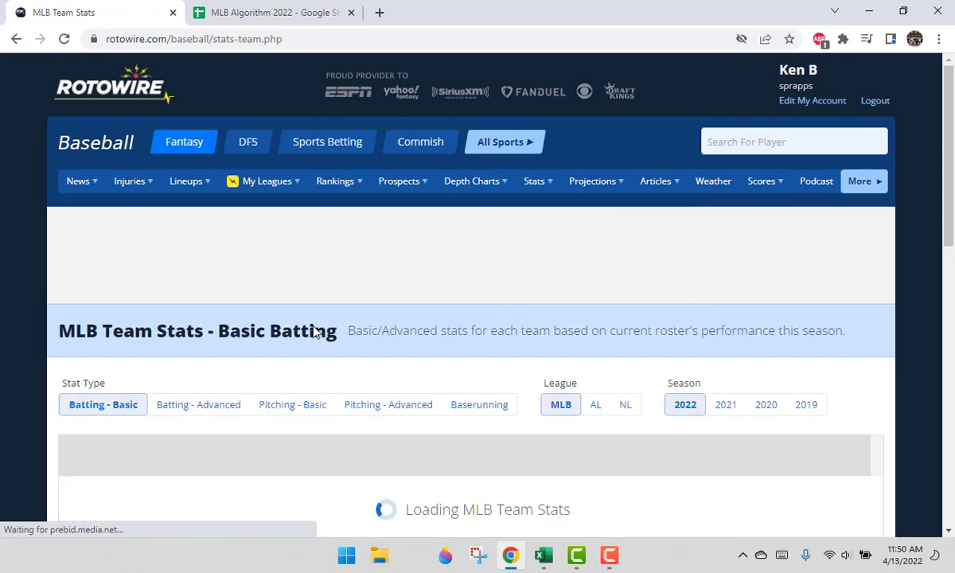
pyautogui.scroll(-5, 310, 318)
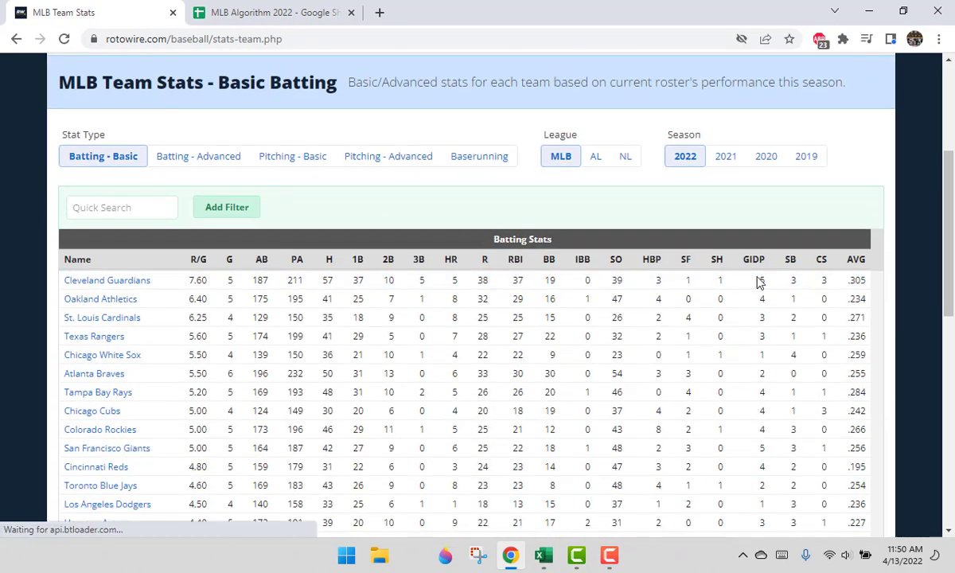
pyautogui.scroll(-5, 869, 309)
pyautogui.click(817, 519)
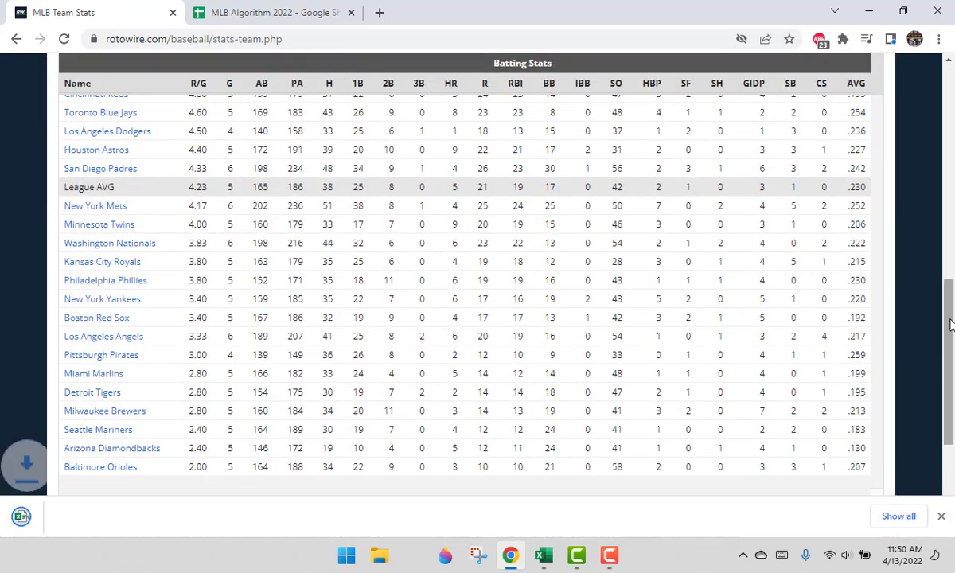
# - Zoom the page to 80% and download the advanced batting team stats as Excel
pyautogui.scroll(10, 607, 216)
pyautogui.hotkey('ctrl', '-')
pyautogui.hotkey('ctrl', '-')
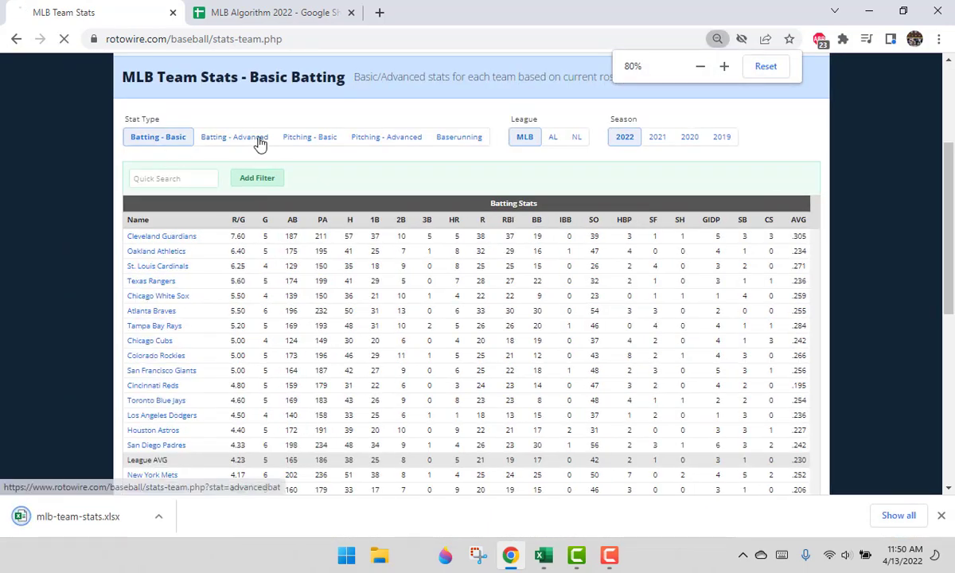
pyautogui.click(239, 136)
pyautogui.scroll(-3, 904, 338)
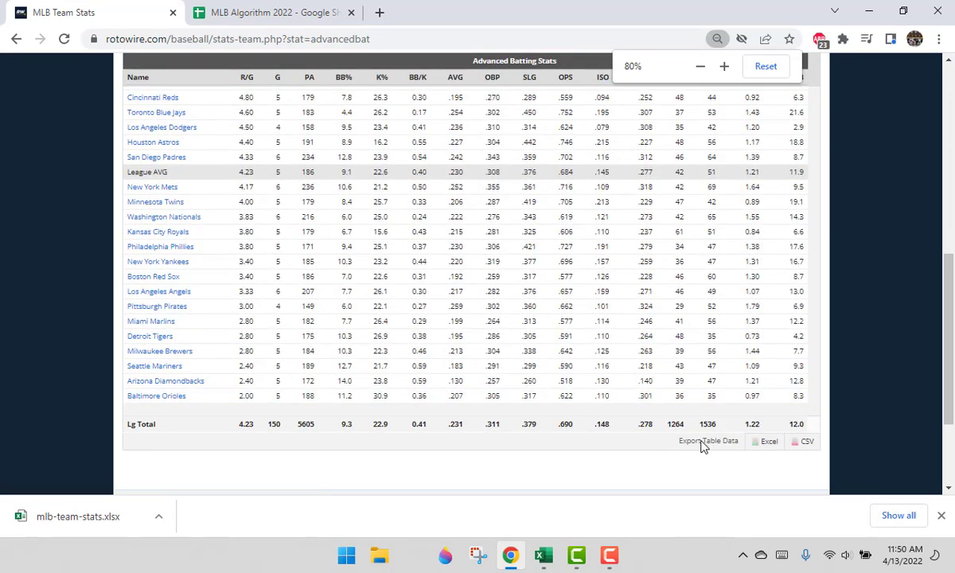
pyautogui.click(769, 441)
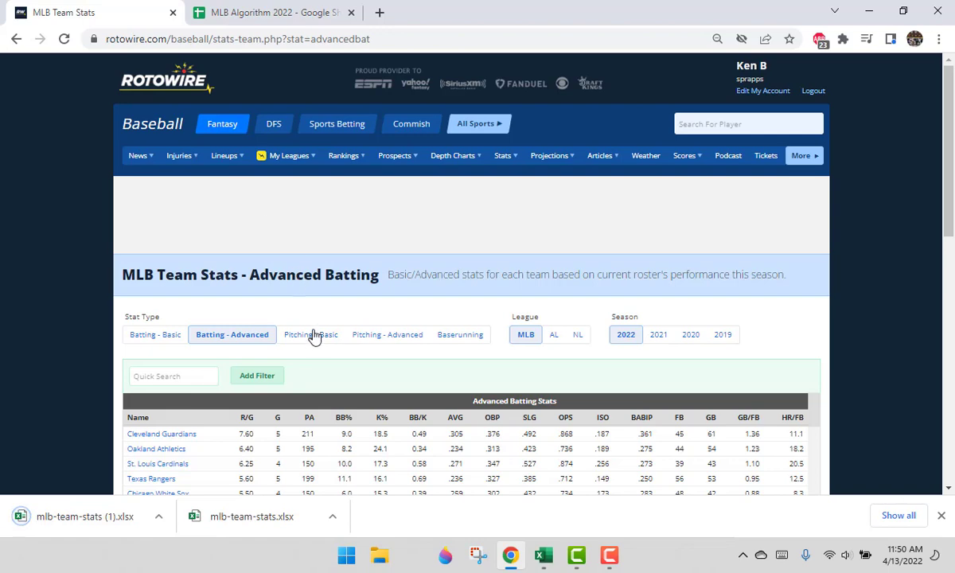
# - Download the basic and advanced pitching team stats as Excel
pyautogui.click(314, 336)
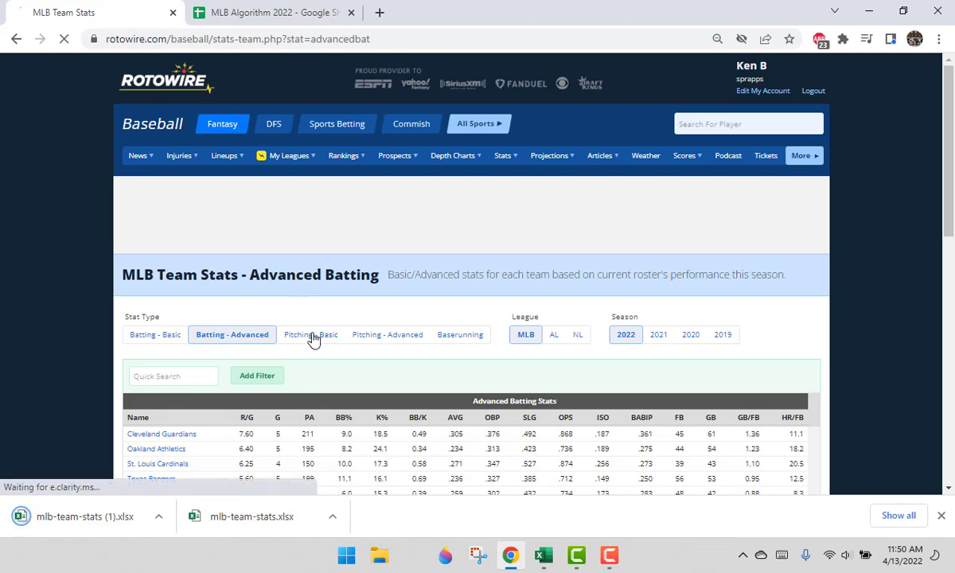
pyautogui.scroll(-5, 834, 324)
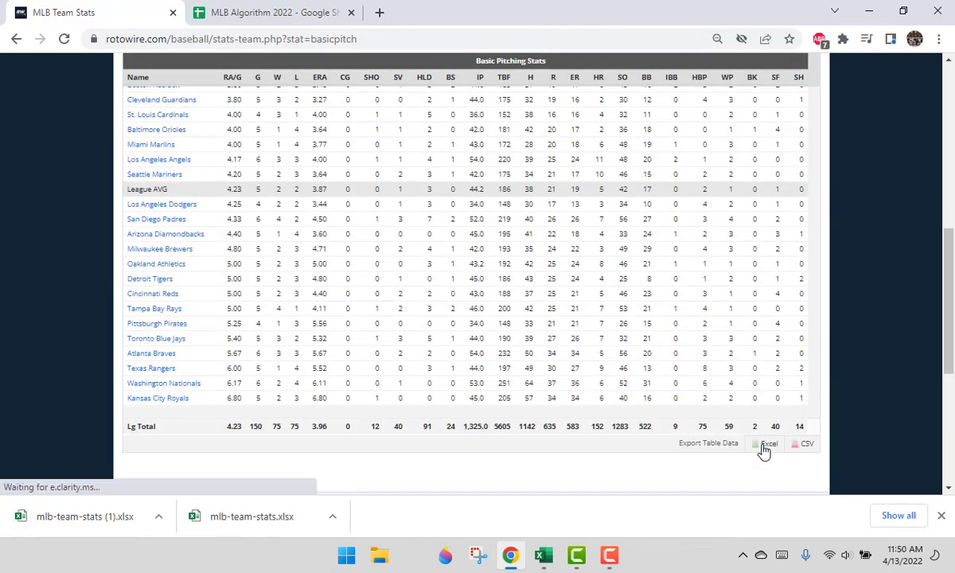
pyautogui.click(765, 444)
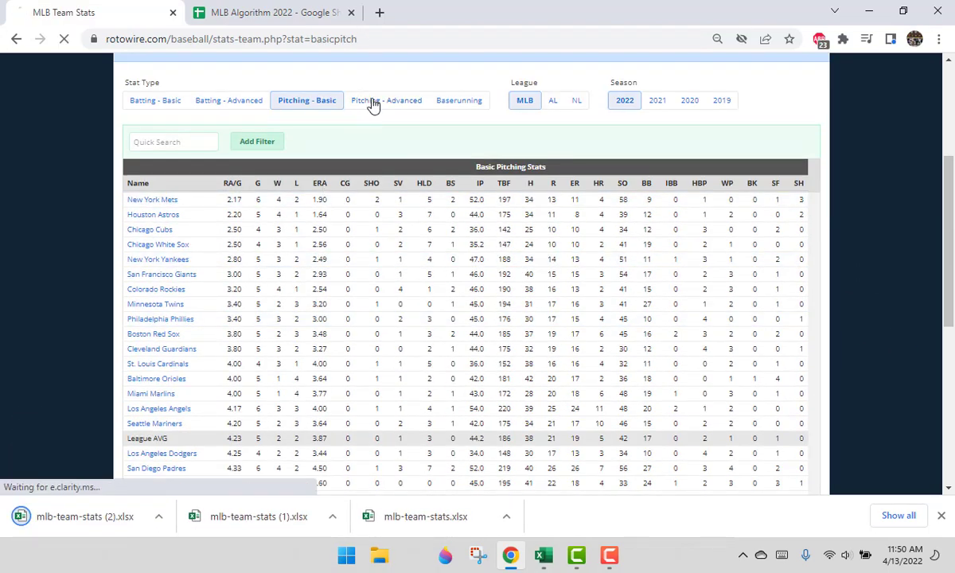
pyautogui.click(374, 102)
pyautogui.scroll(-8, 907, 302)
pyautogui.scroll(-2, 898, 300)
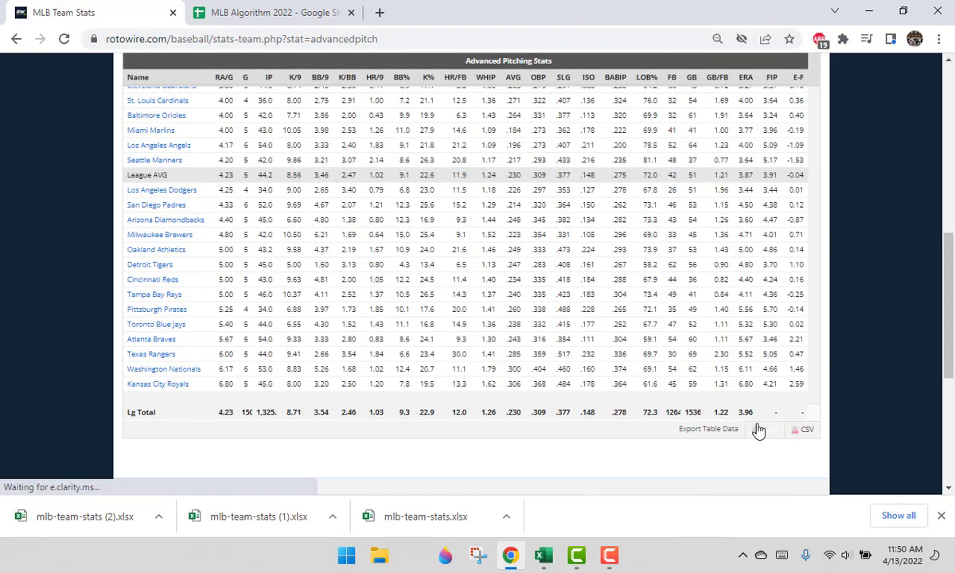
pyautogui.click(757, 428)
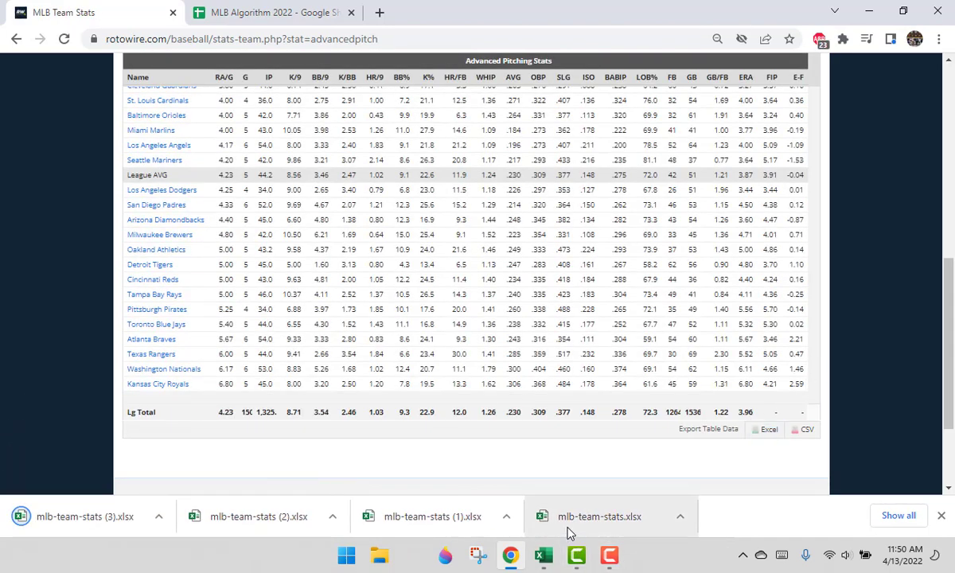
# - Open the four mlb-team-stats downloads in Excel
pyautogui.click(599, 517)
pyautogui.click(434, 516)
pyautogui.click(262, 516)
pyautogui.click(127, 516)
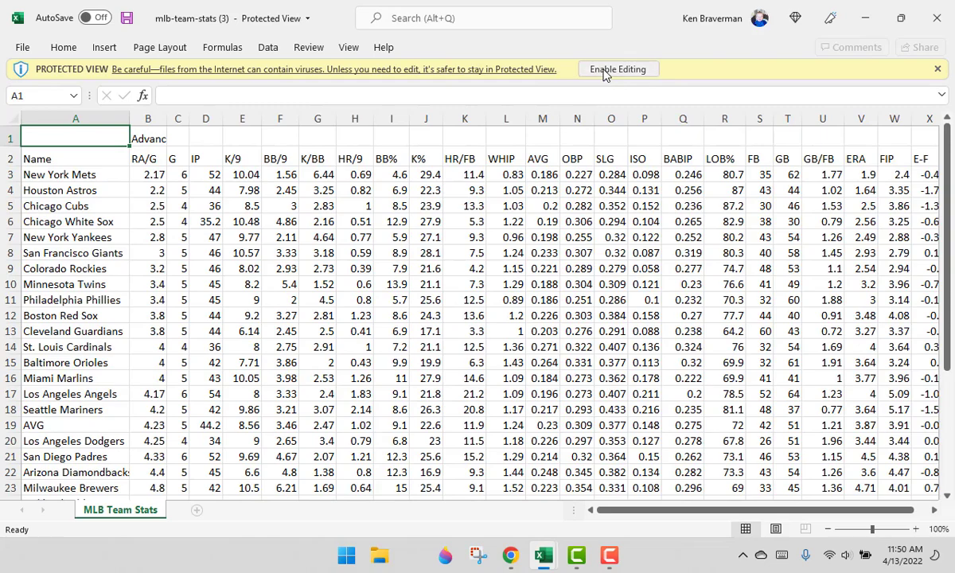
# - Enable editing on the advanced pitching download and copy its whole team table from A3
pyautogui.click(604, 70)
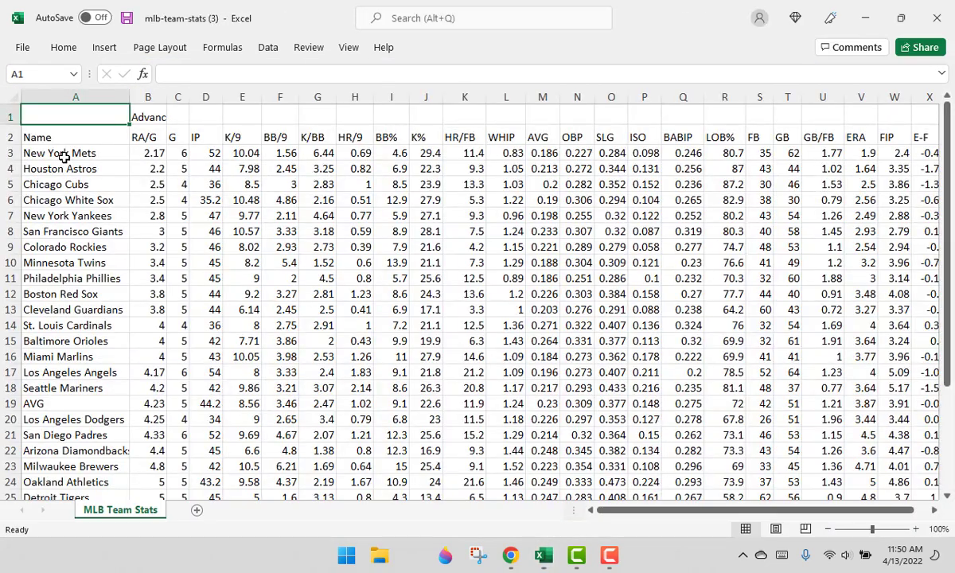
pyautogui.click(64, 152)
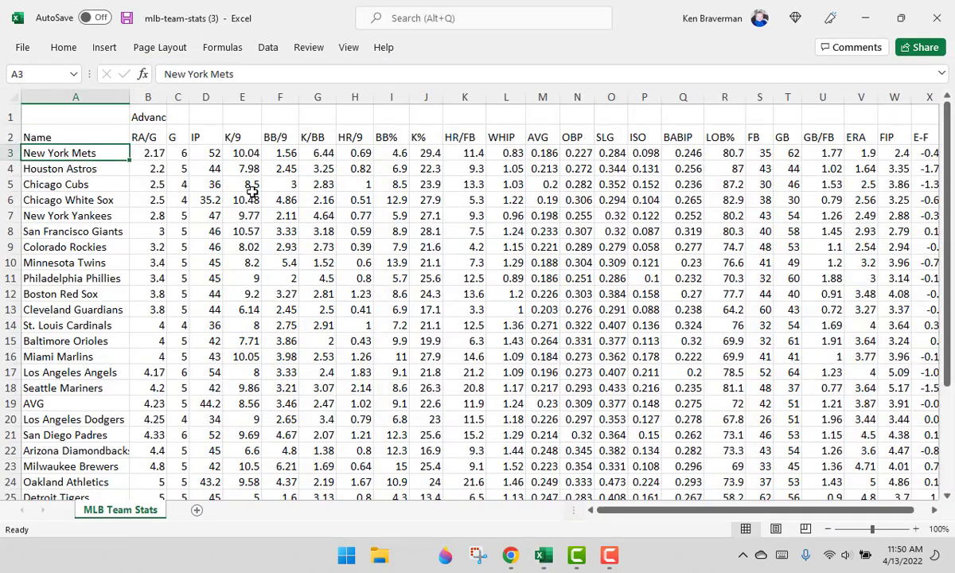
pyautogui.hotkey('ctrl', 'shift', 'End')
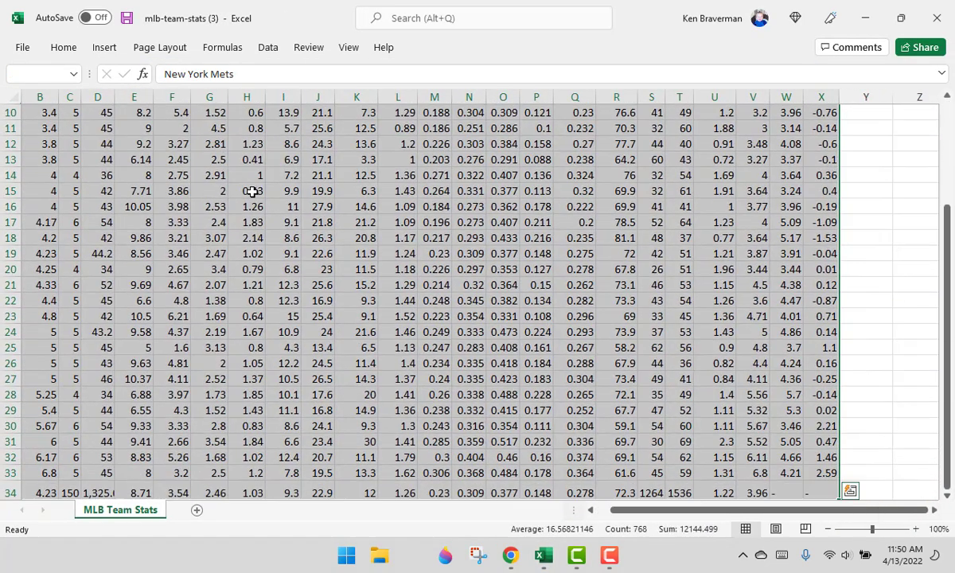
pyautogui.hotkey('ctrl', 'c')
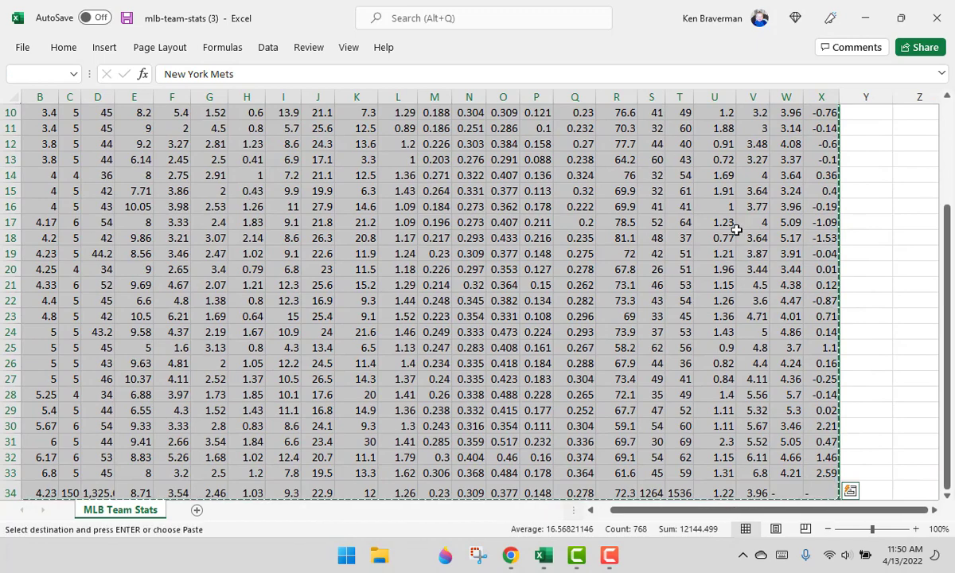
pyautogui.scroll(3, 716, 359)
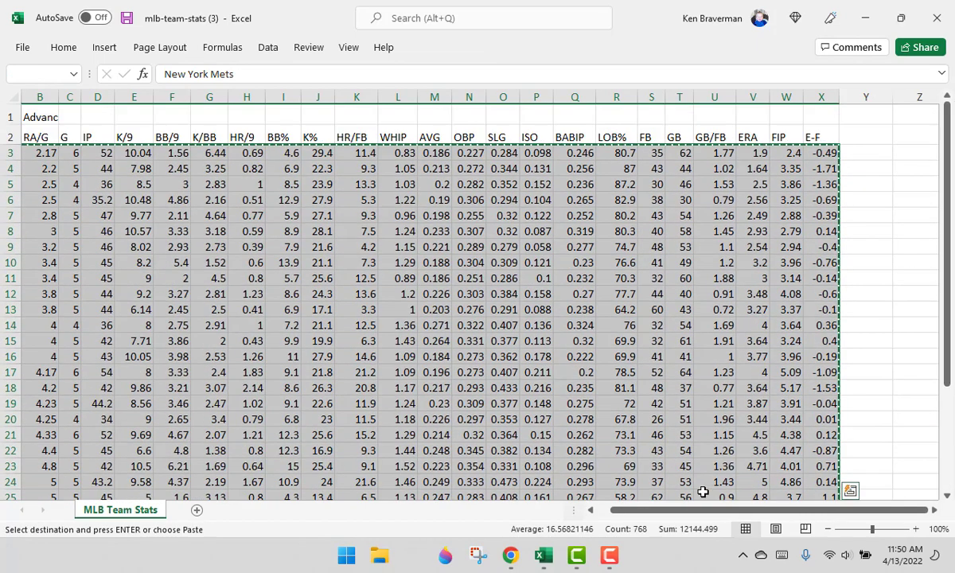
pyautogui.moveTo(704, 507); pyautogui.dragTo(688, 507)
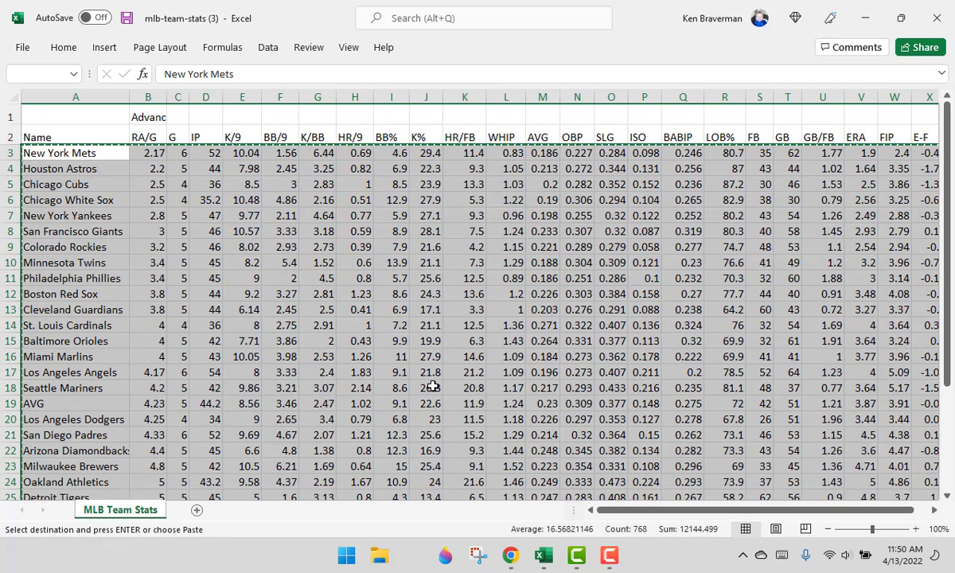
pyautogui.click(158, 117)
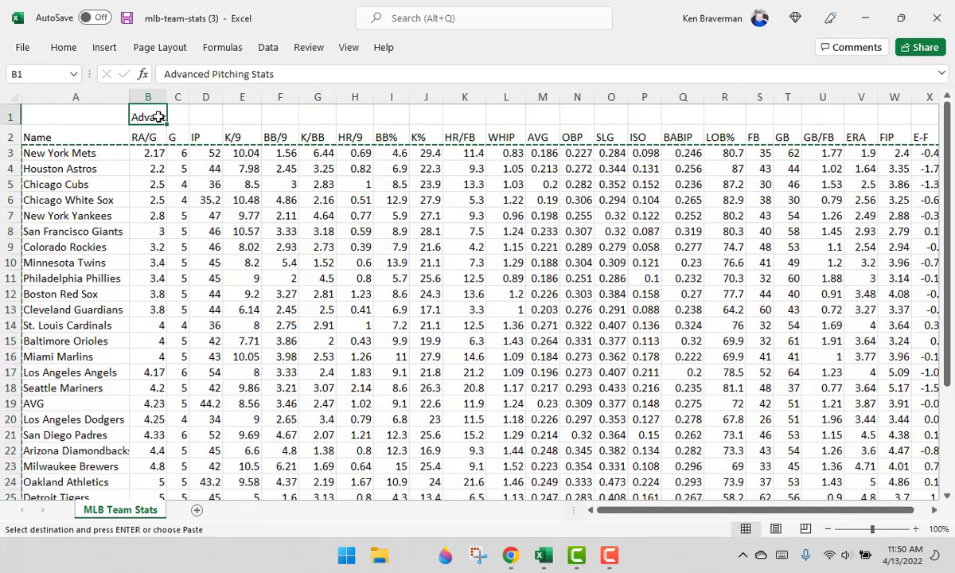
pyautogui.click(89, 149)
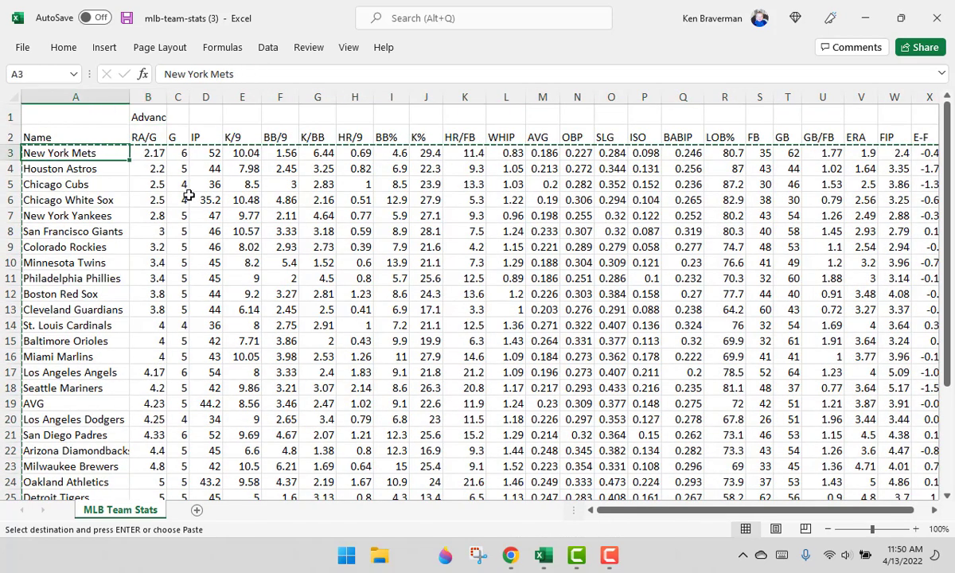
pyautogui.hotkey('ctrl', 'shift', 'End')
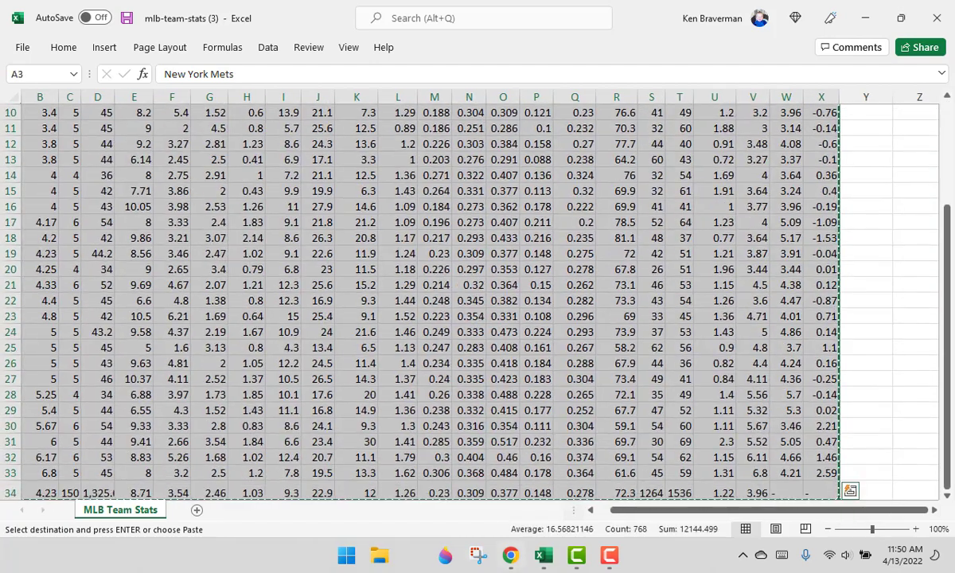
# - Paste the advanced team pitching stats into the TeamPit sheet at B2
pyautogui.moveTo(540, 563)
pyautogui.click(270, 495)
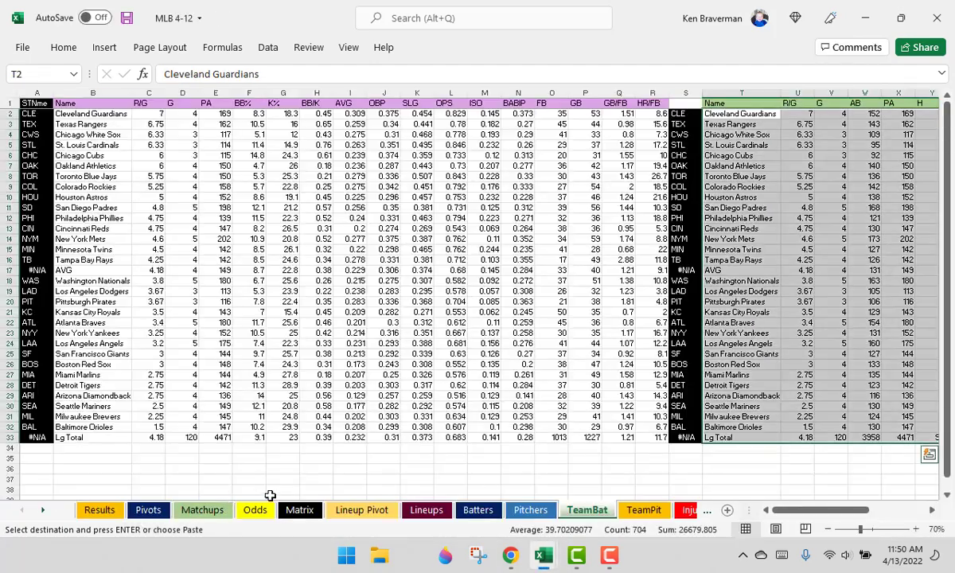
pyautogui.click(525, 510)
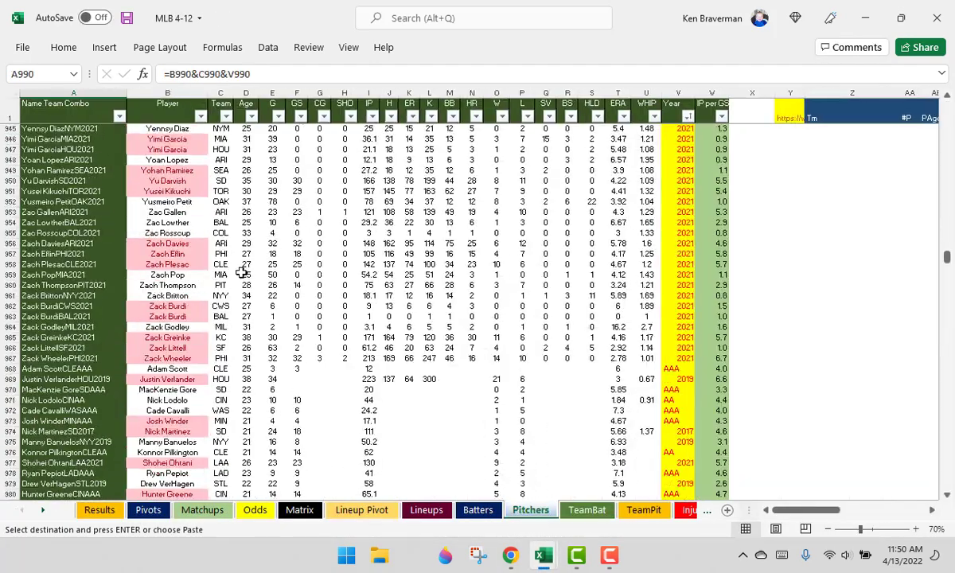
pyautogui.click(637, 510)
pyautogui.click(78, 108)
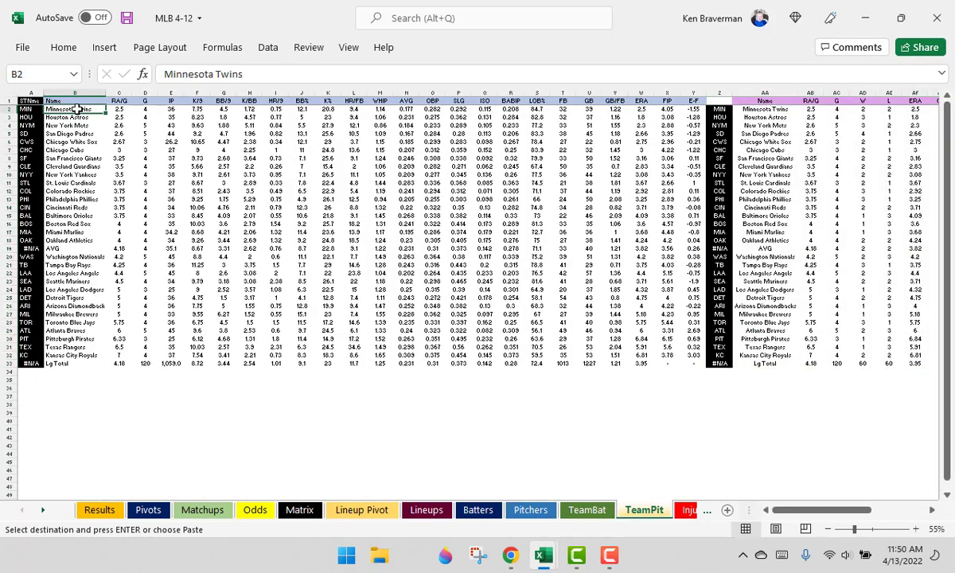
pyautogui.rightClick(78, 108)
pyautogui.click(111, 130)
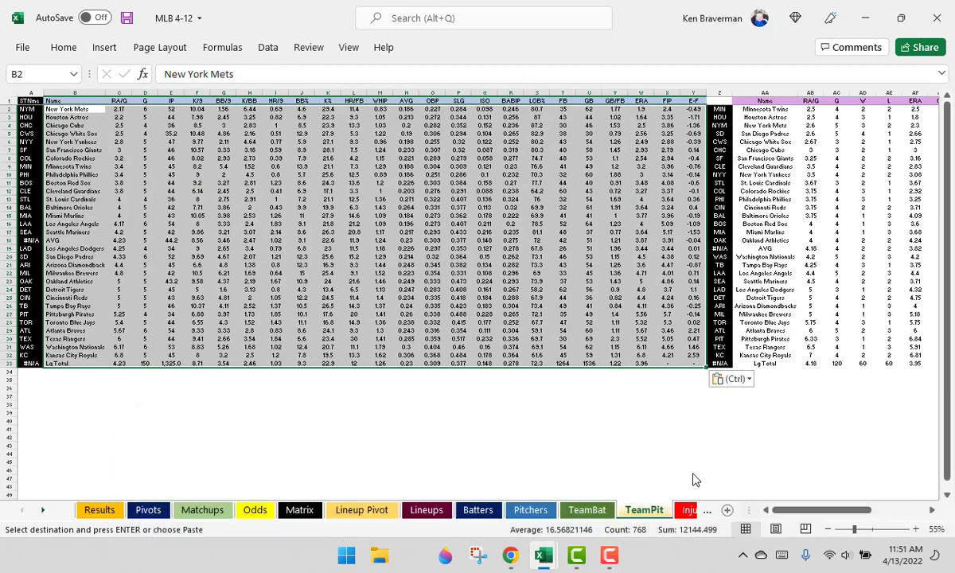
# - Copy the basic pitching table from its download and paste it into TeamPit at AA2
pyautogui.hotkey('alt', 'Tab')
pyautogui.click(612, 69)
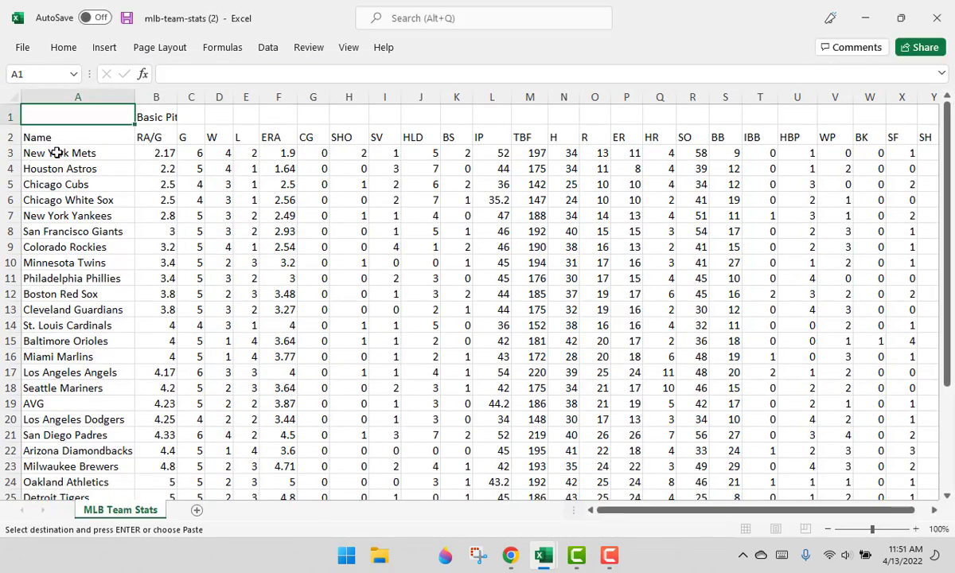
pyautogui.click(43, 157)
pyautogui.hotkey('ctrl', 'shift', 'End')
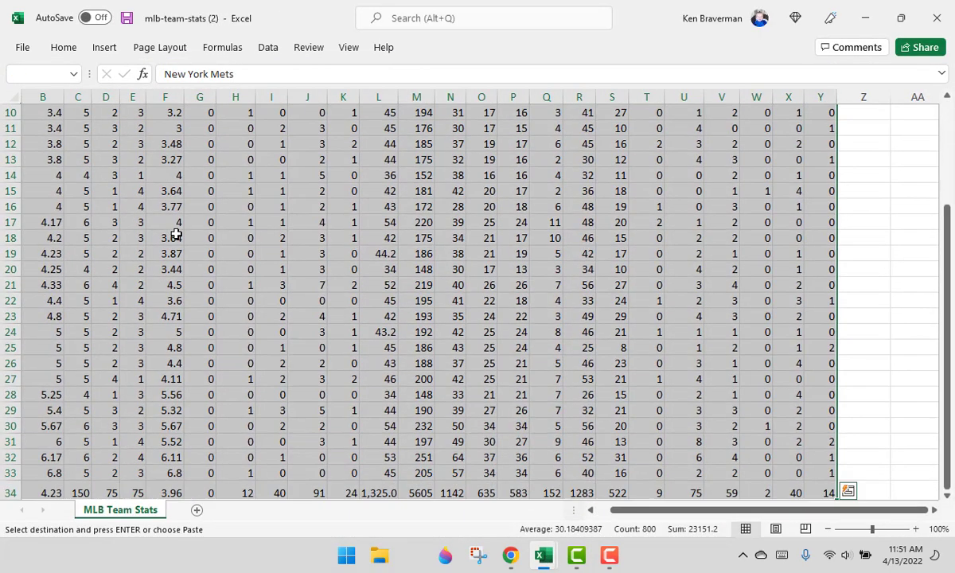
pyautogui.hotkey('ctrl', 'c')
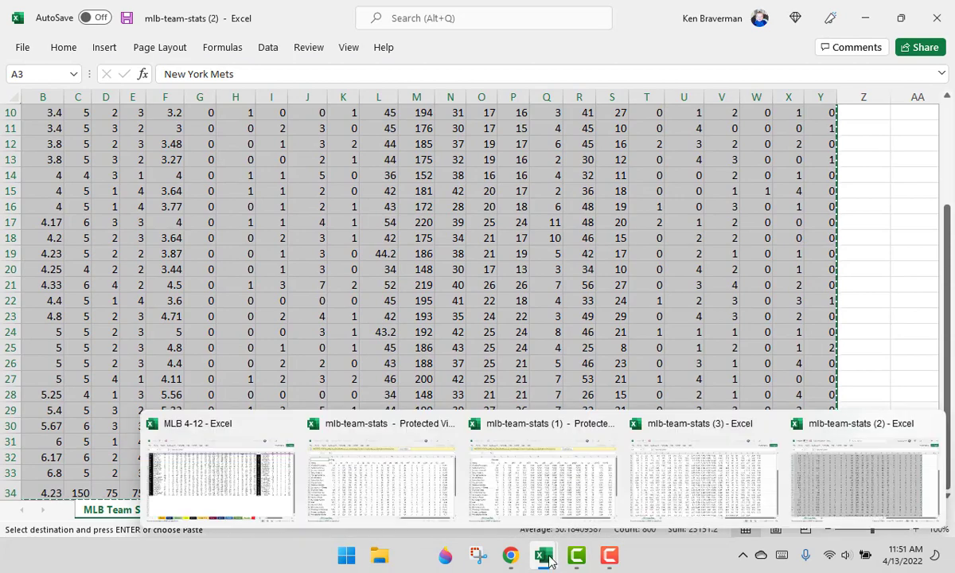
pyautogui.click(157, 485)
pyautogui.hotkey('ctrl', 'v')
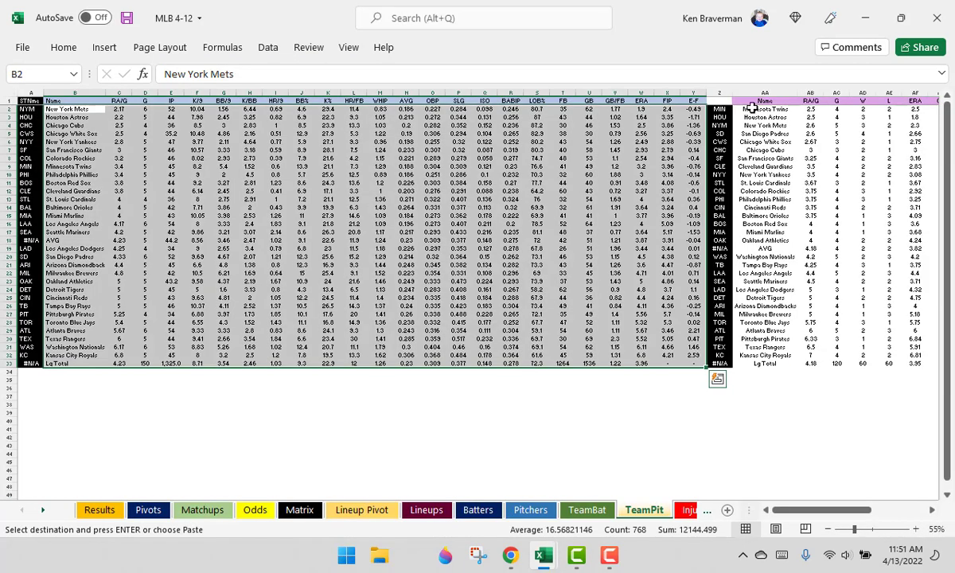
pyautogui.rightClick(752, 108)
pyautogui.click(794, 104)
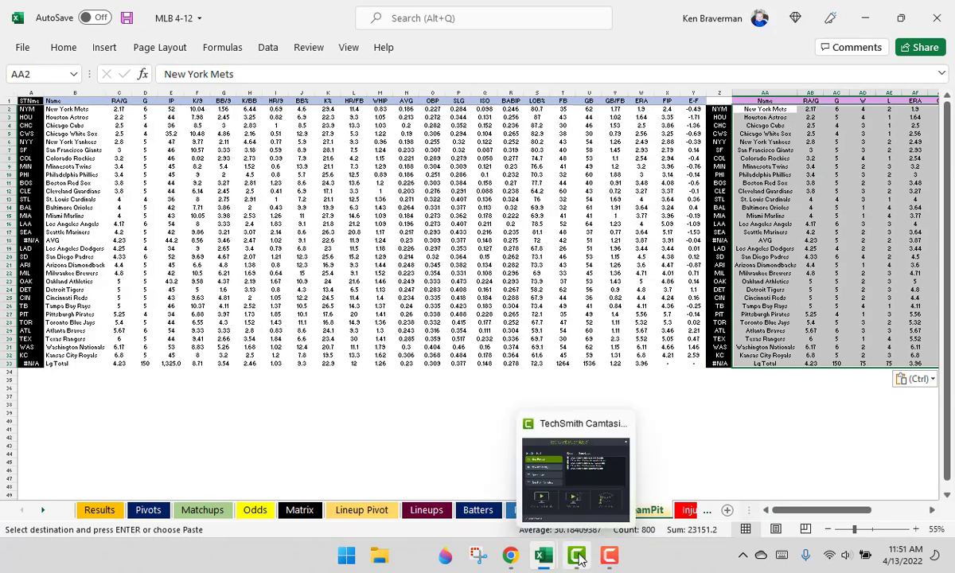
# - Enable editing in the advanced batting download and copy its team table from the first team down
pyautogui.moveTo(549, 559)
pyautogui.click(580, 491)
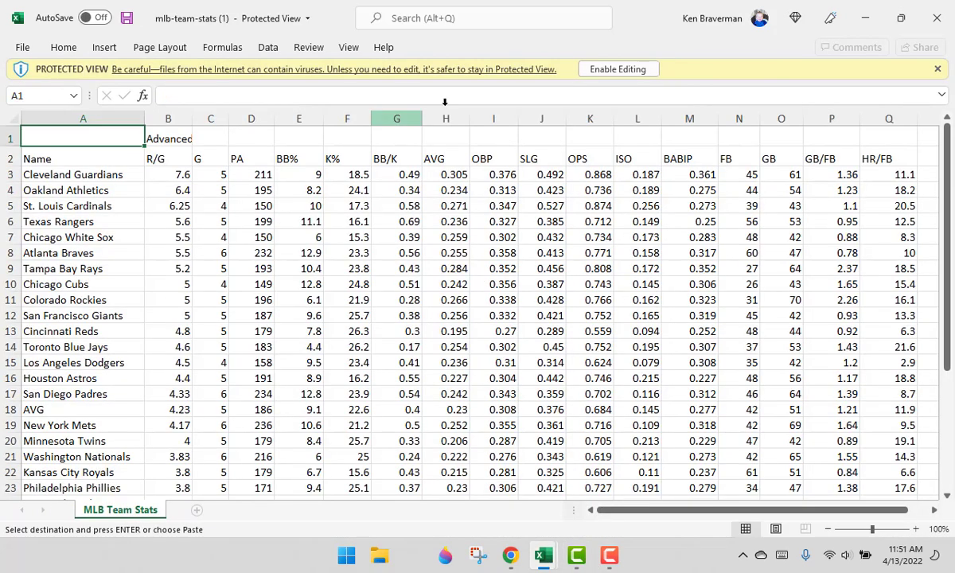
pyautogui.click(580, 67)
pyautogui.click(94, 157)
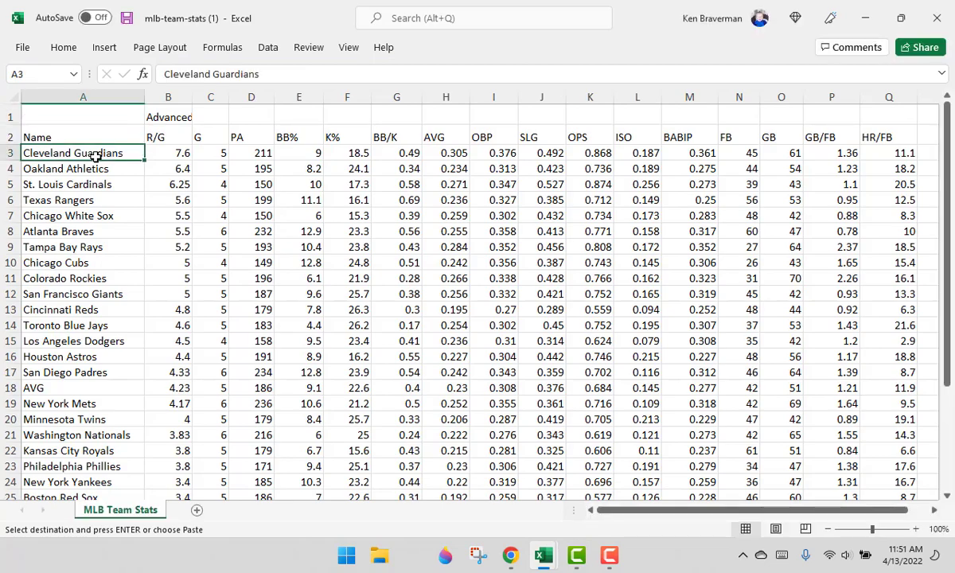
pyautogui.hotkey('ctrl', 'shift', 'Right')
pyautogui.hotkey('ctrl', 'shift', 'Down')
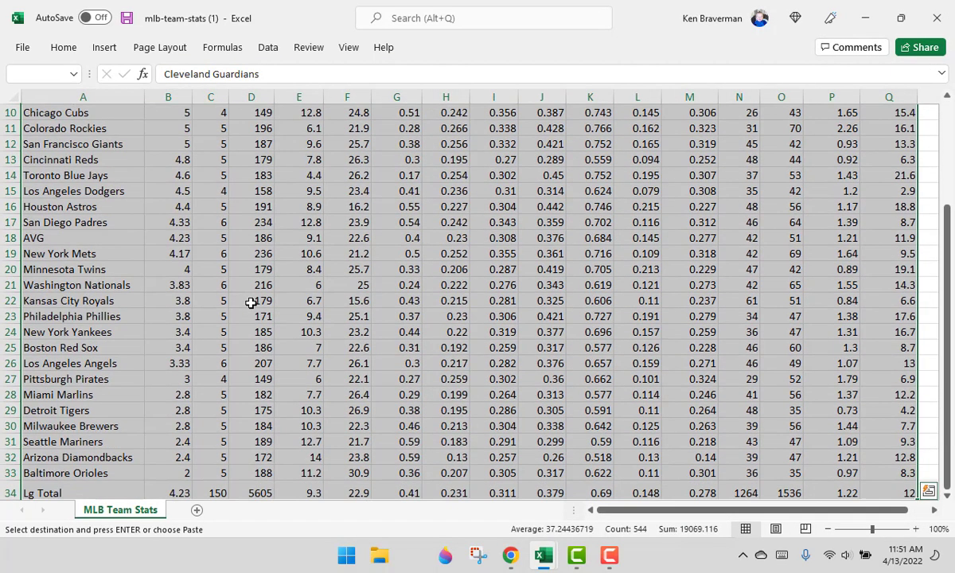
pyautogui.hotkey('ctrl', 'c')
# - Paste the advanced batting stats into the TeamBat sheet of MLB 4-12 at B2
pyautogui.moveTo(527, 549)
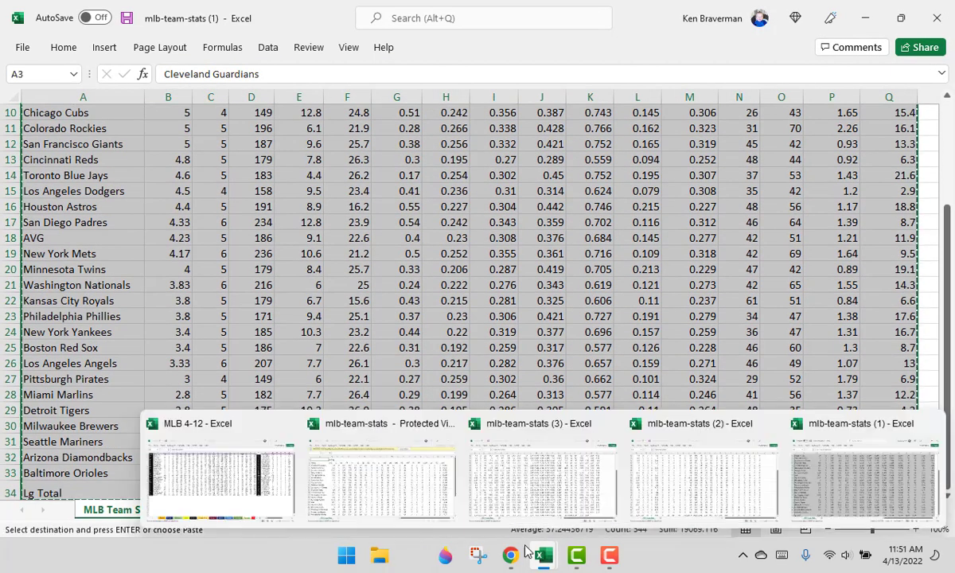
pyautogui.click(213, 483)
pyautogui.click(585, 509)
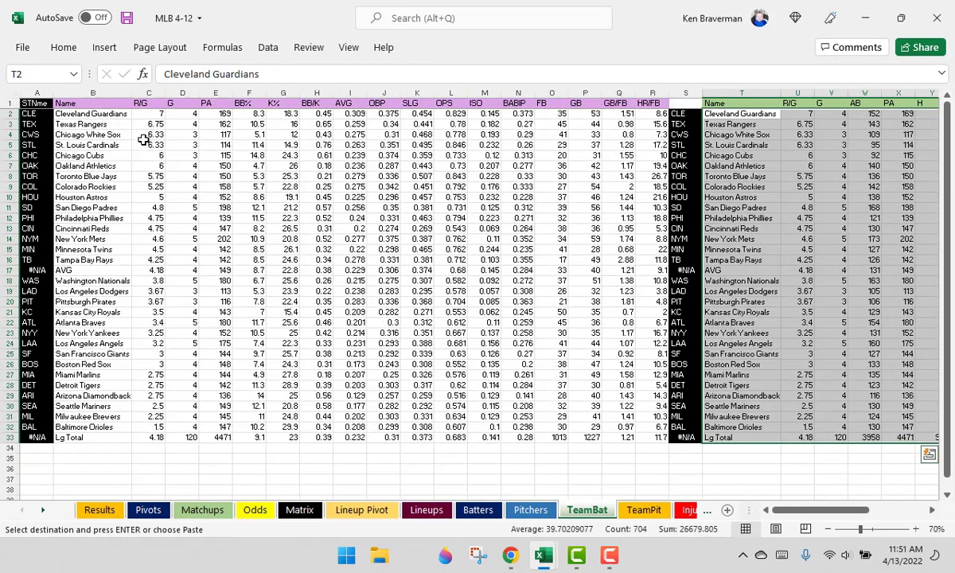
pyautogui.click(99, 114)
pyautogui.rightClick(102, 113)
pyautogui.click(164, 170)
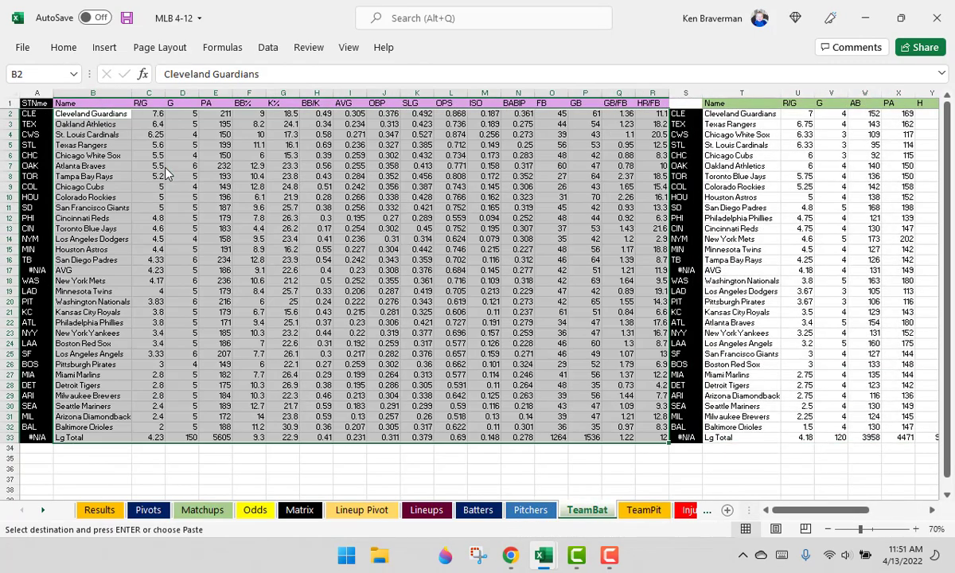
# - Enable editing in the basic batting download and copy its full team table
pyautogui.moveTo(543, 555)
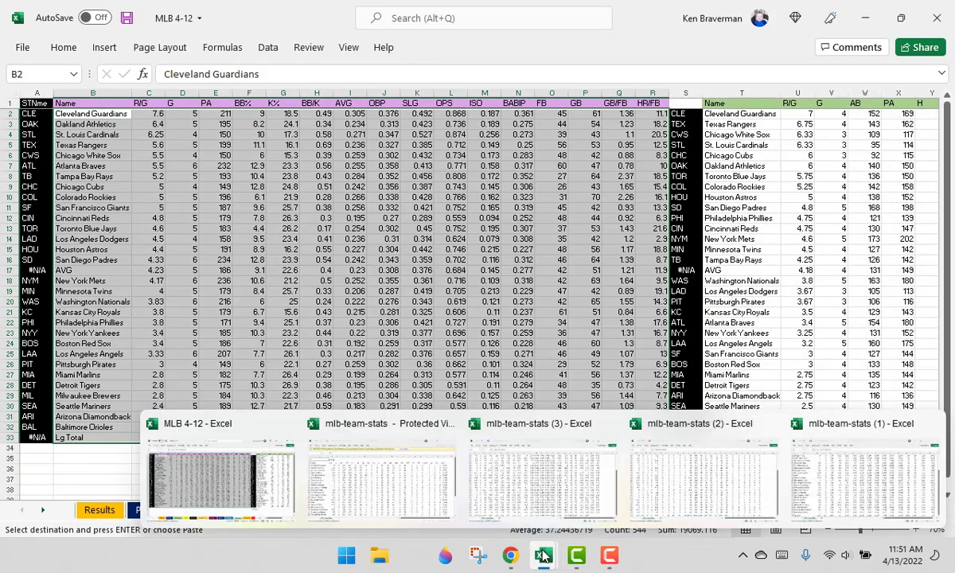
pyautogui.click(363, 460)
pyautogui.click(618, 69)
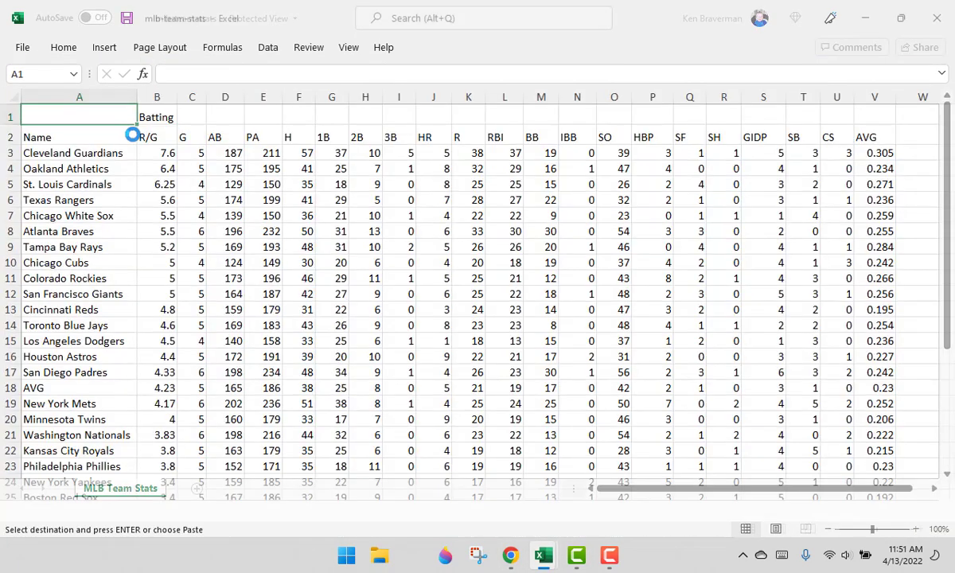
pyautogui.click(121, 153)
pyautogui.hotkey('ctrl', 'shift', 'Right')
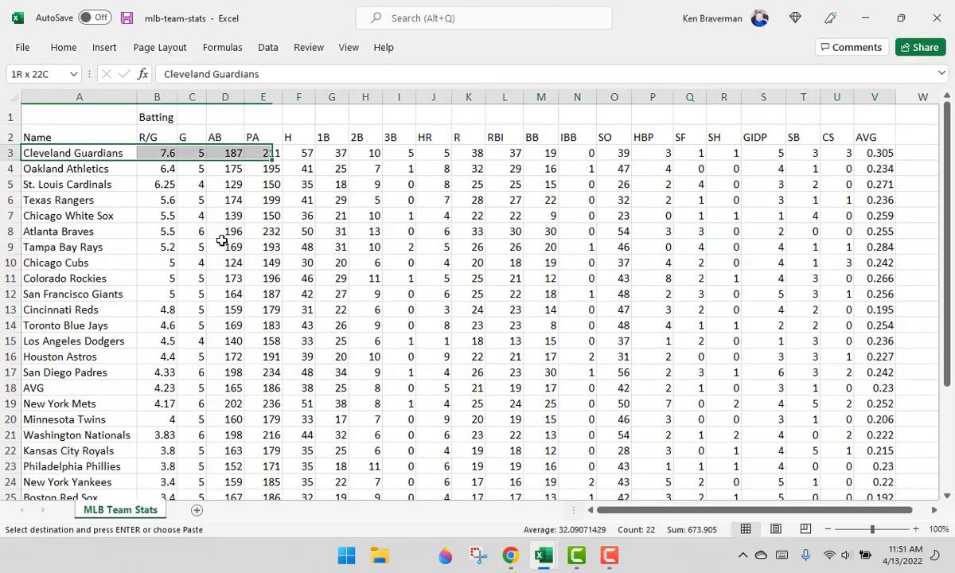
pyautogui.hotkey('ctrl', 'shift', 'Down')
pyautogui.hotkey('ctrl', 'c')
# - Paste the basic batting stats into TeamBat starting at T2
pyautogui.moveTo(543, 555)
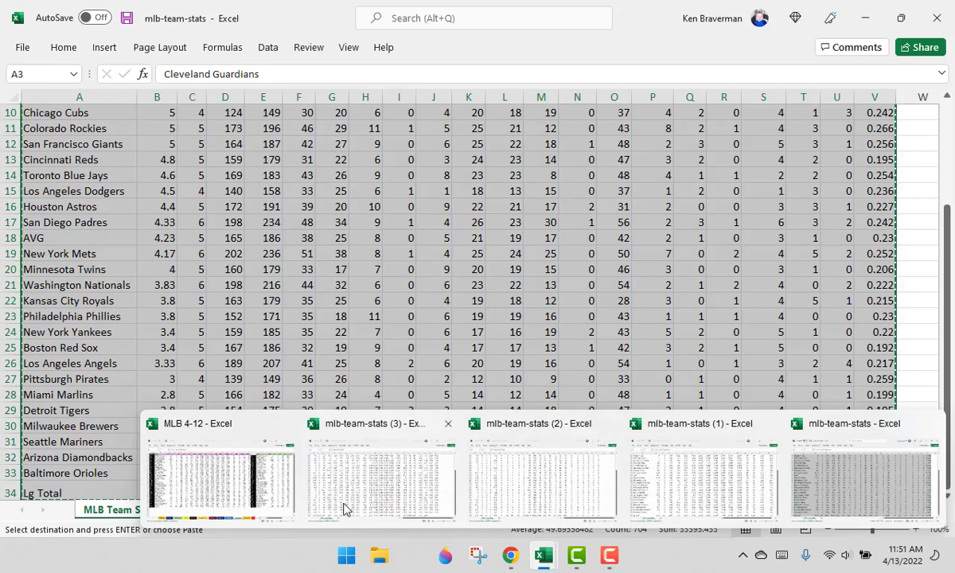
pyautogui.click(232, 455)
pyautogui.rightClick(753, 113)
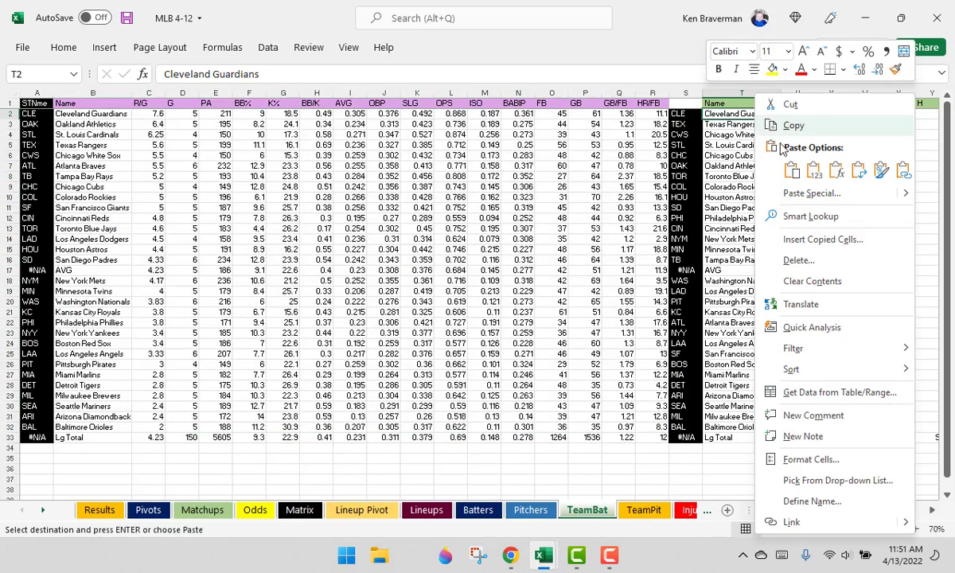
pyautogui.click(763, 159)
# - Close the downloaded team stats workbooks
pyautogui.moveTo(577, 554)
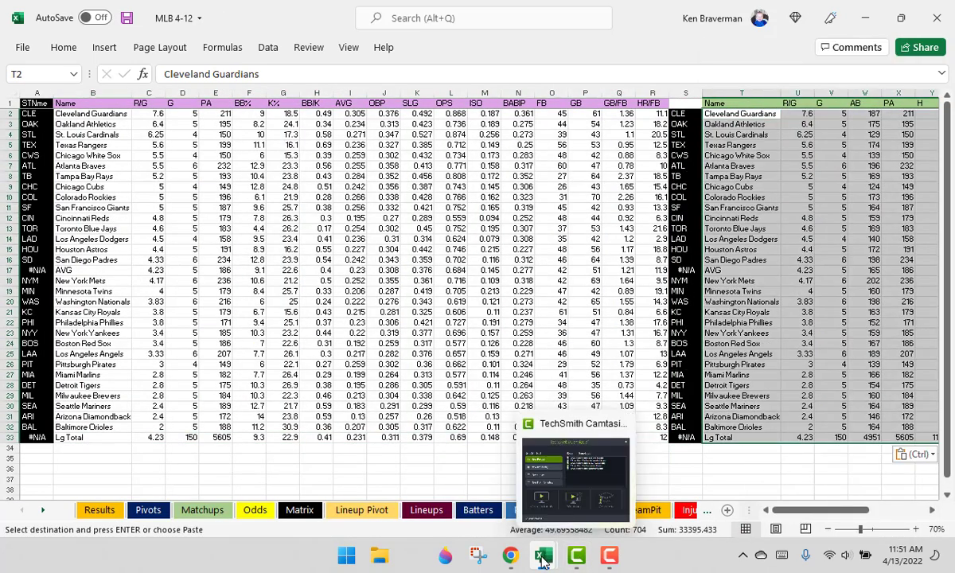
pyautogui.moveTo(540, 556)
pyautogui.click(609, 424)
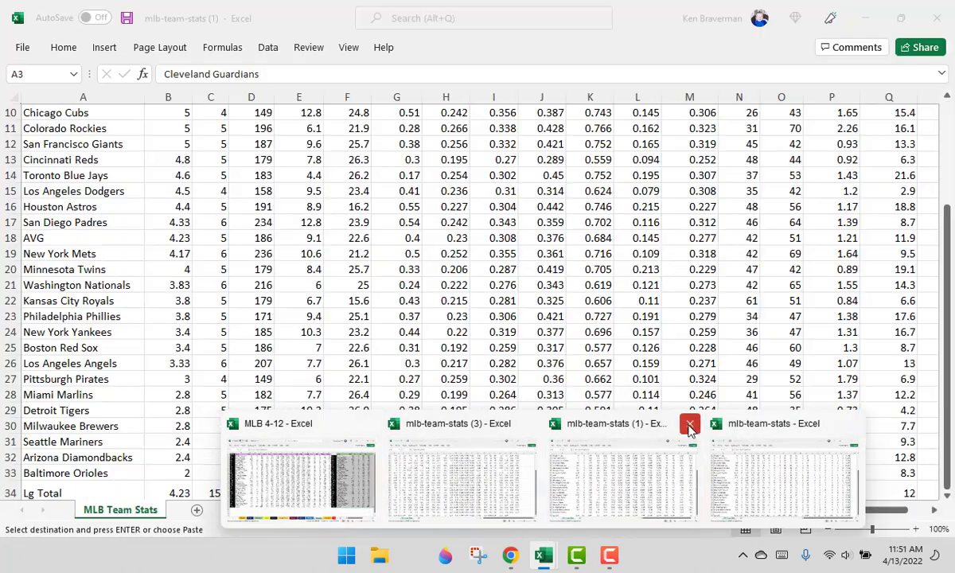
pyautogui.click(686, 424)
pyautogui.click(609, 424)
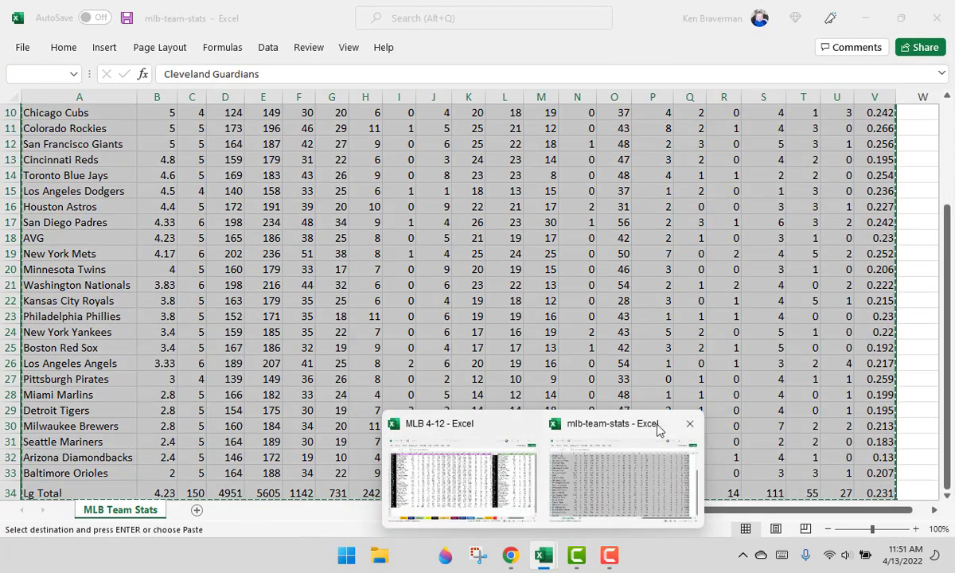
# - Close the remaining mlb-team-stats windows, dismissing the clipboard prompt, and clear the Injury sheet selection
pyautogui.click(689, 423)
pyautogui.click(500, 325)
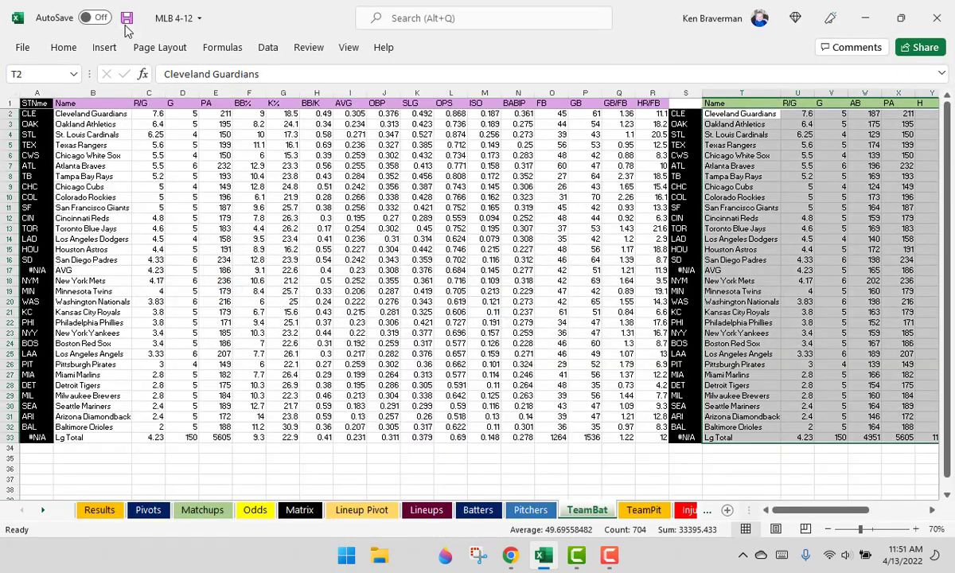
pyautogui.click(634, 509)
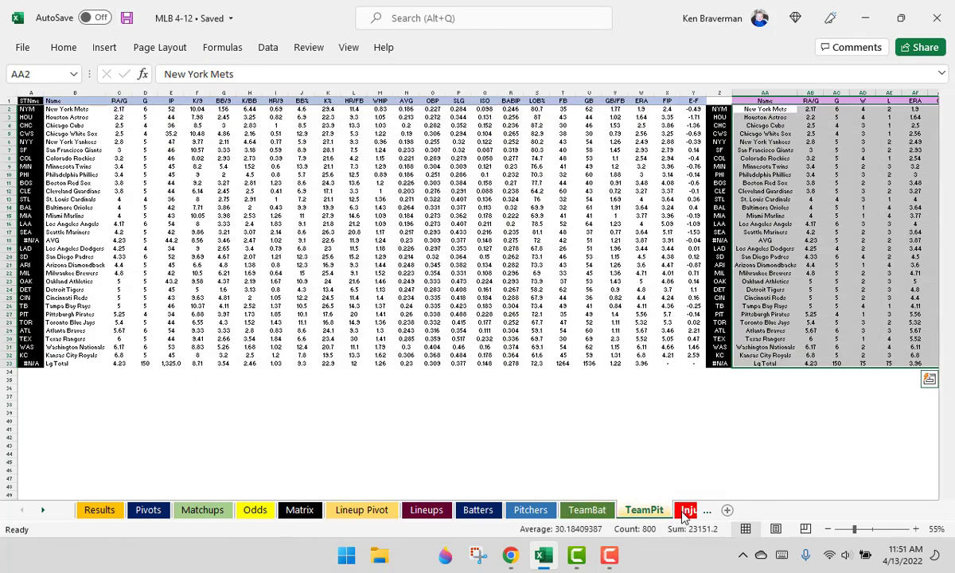
pyautogui.click(686, 509)
pyautogui.click(328, 308)
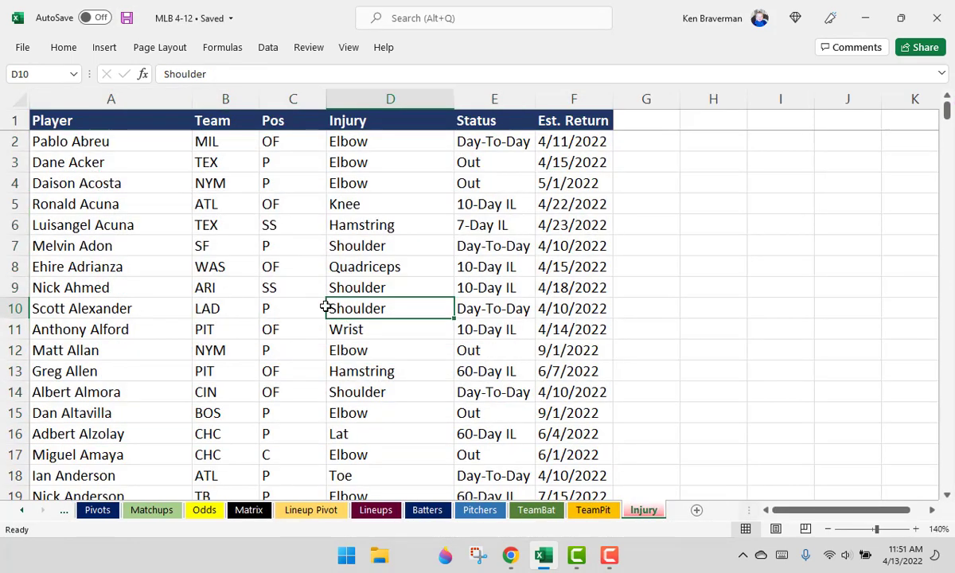
# - Move the TeamBat sheet to the end of the tabs, with Injury placed after it
pyautogui.click(593, 510)
pyautogui.click(536, 510)
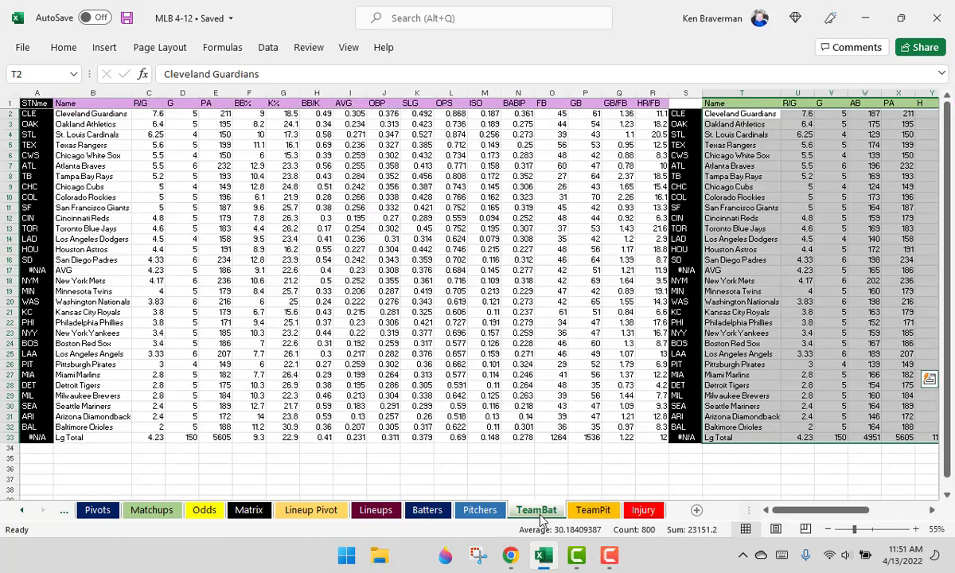
pyautogui.click(481, 510)
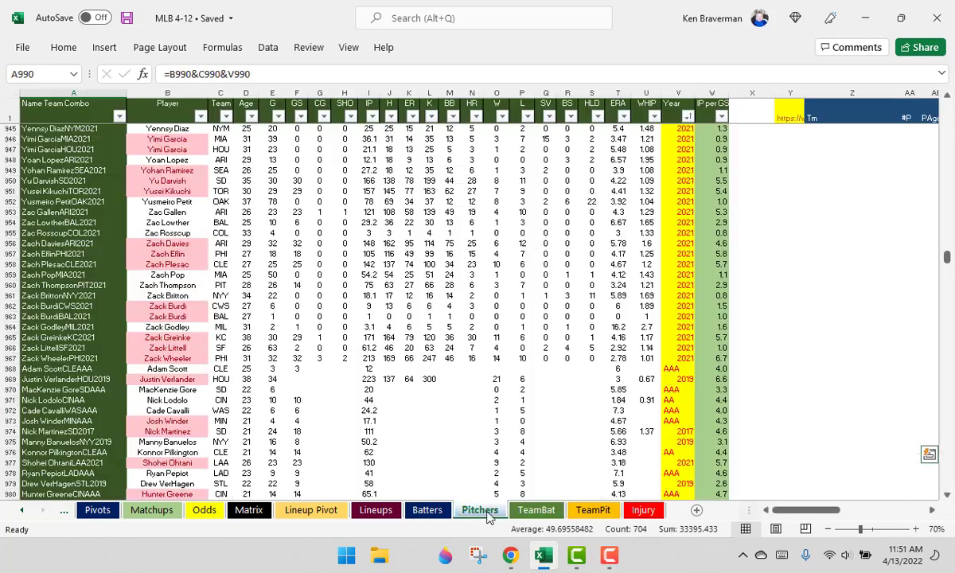
pyautogui.click(427, 510)
pyautogui.moveTo(536, 510); pyautogui.dragTo(732, 507)
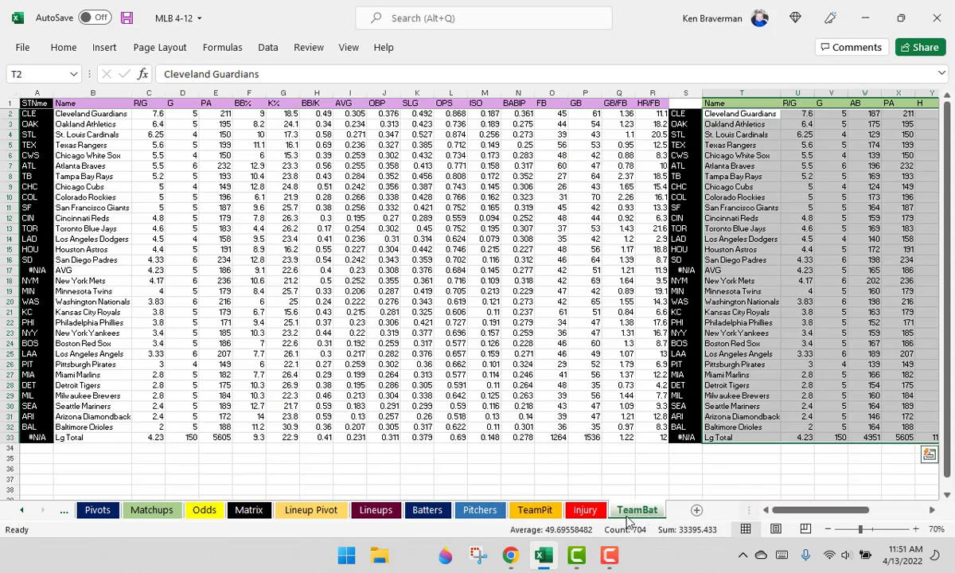
pyautogui.click(577, 512)
pyautogui.moveTo(657, 521); pyautogui.dragTo(658, 521)
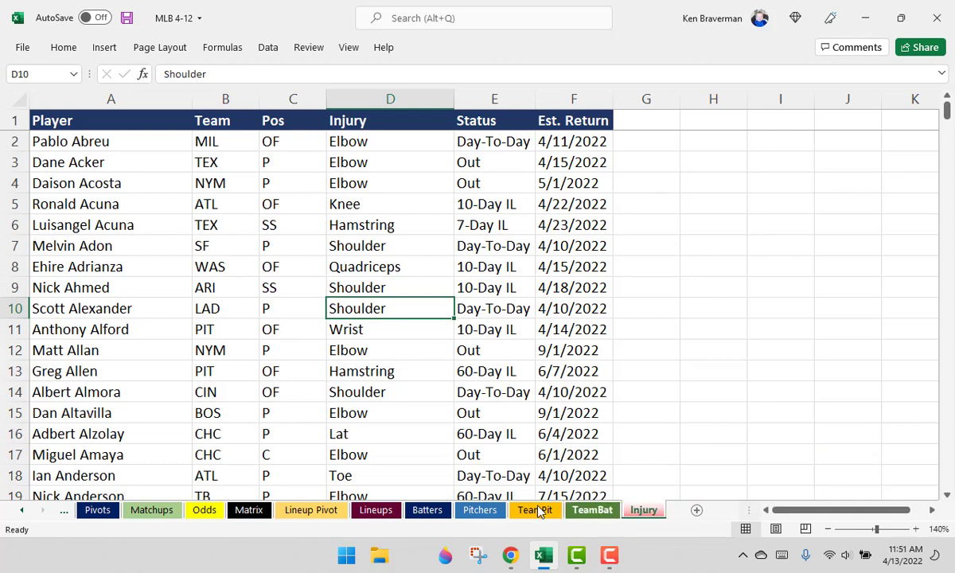
# - Enter the note 'need to work on' in Injury cell G5
pyautogui.click(631, 203)
pyautogui.write('need to work on')
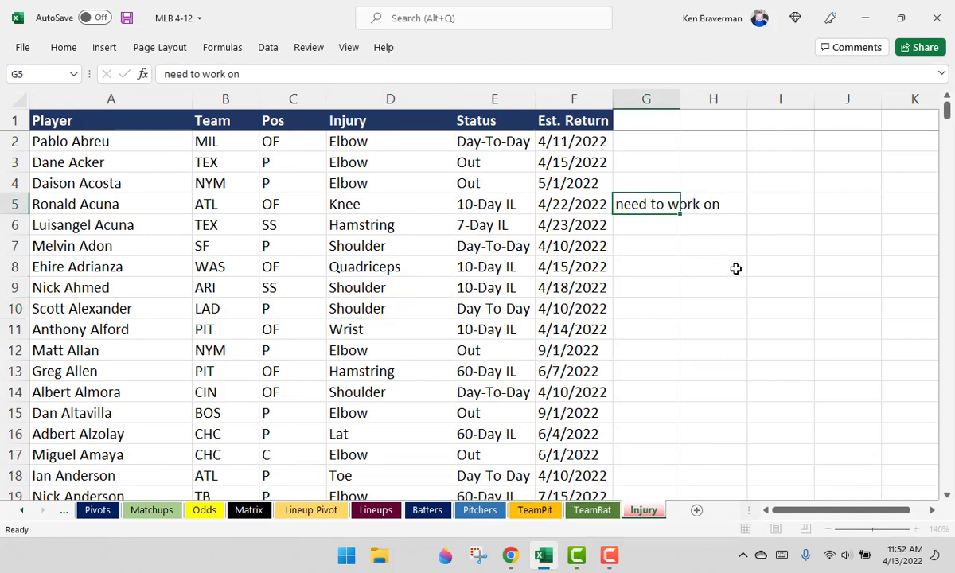
pyautogui.press('Return')
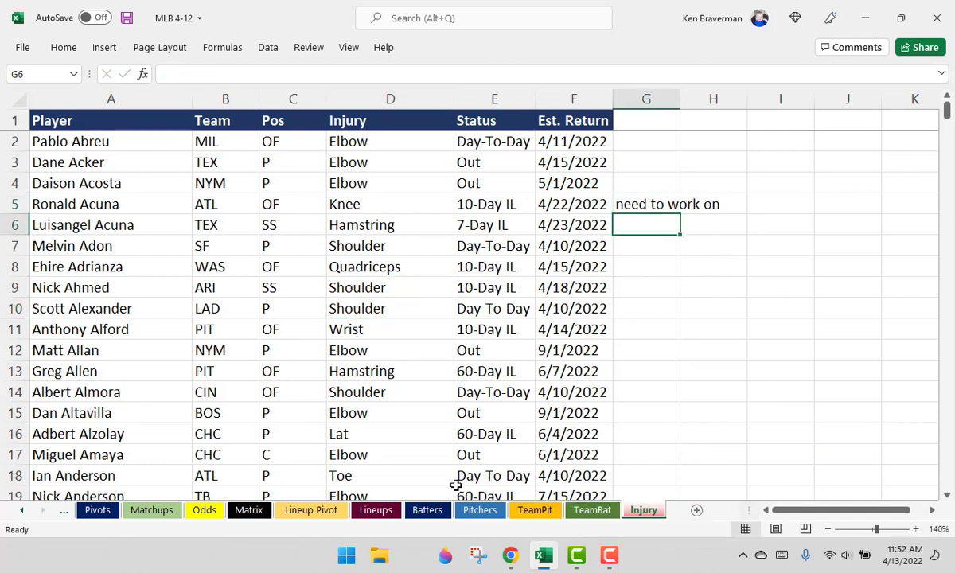
pyautogui.click(626, 206)
# - Rename the Lineup Pivot sheet to 'Batting Order PVT'
pyautogui.click(375, 510)
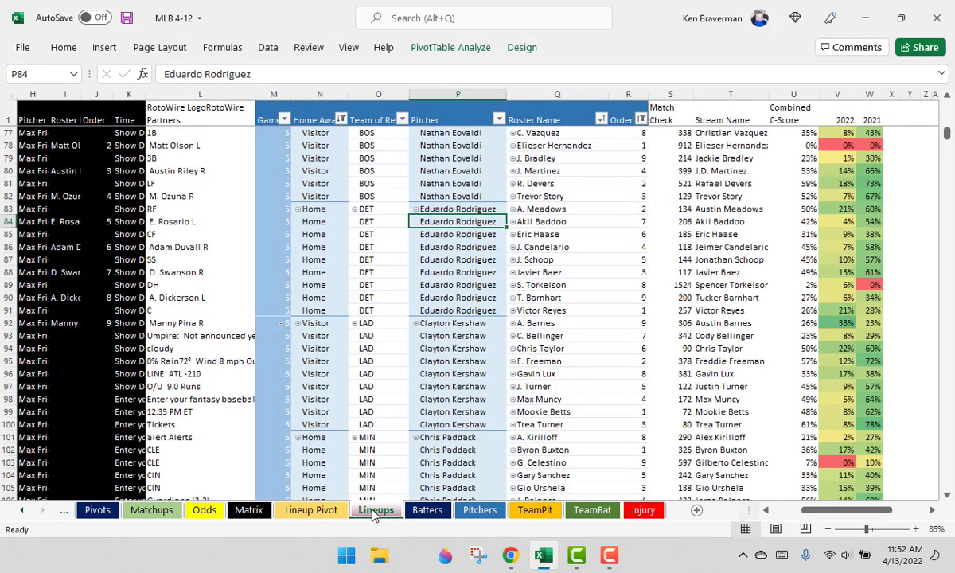
pyautogui.click(310, 510)
pyautogui.rightClick(402, 237)
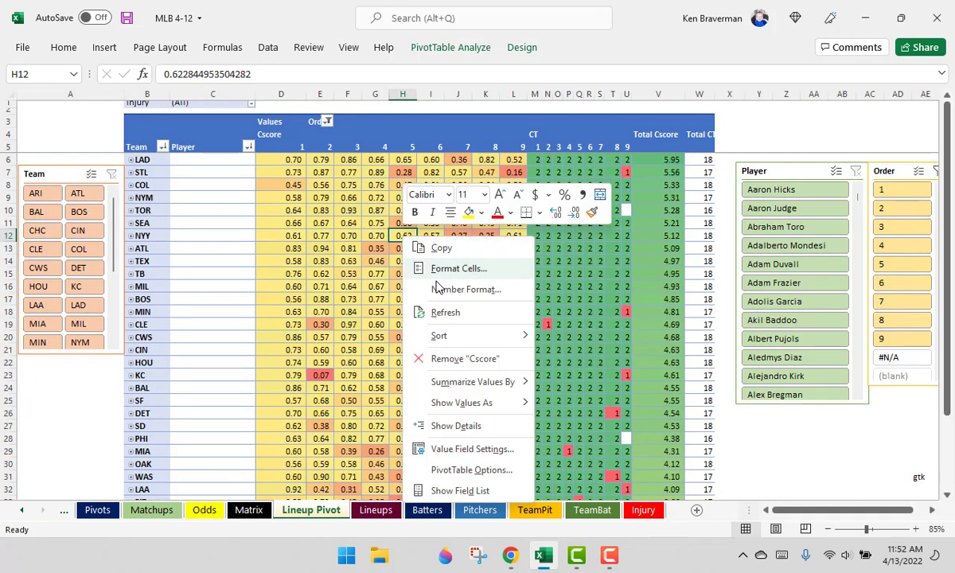
pyautogui.click(300, 515)
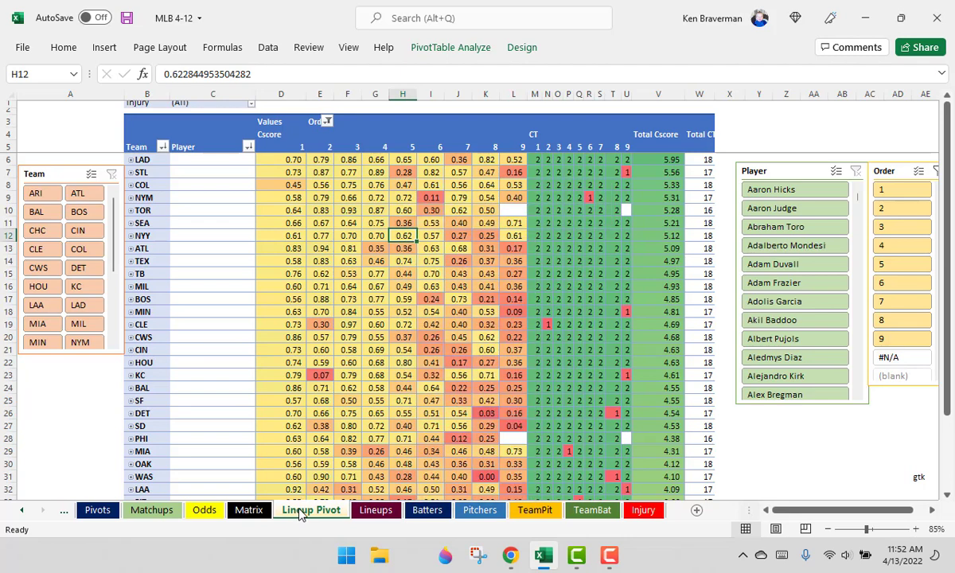
pyautogui.rightClick(301, 516)
pyautogui.click(334, 344)
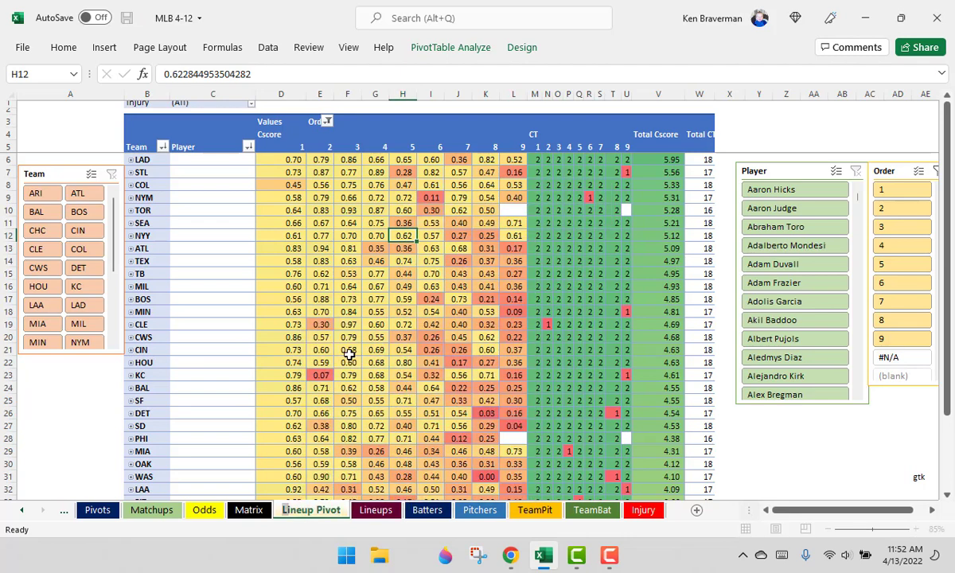
pyautogui.write('Batting Order')
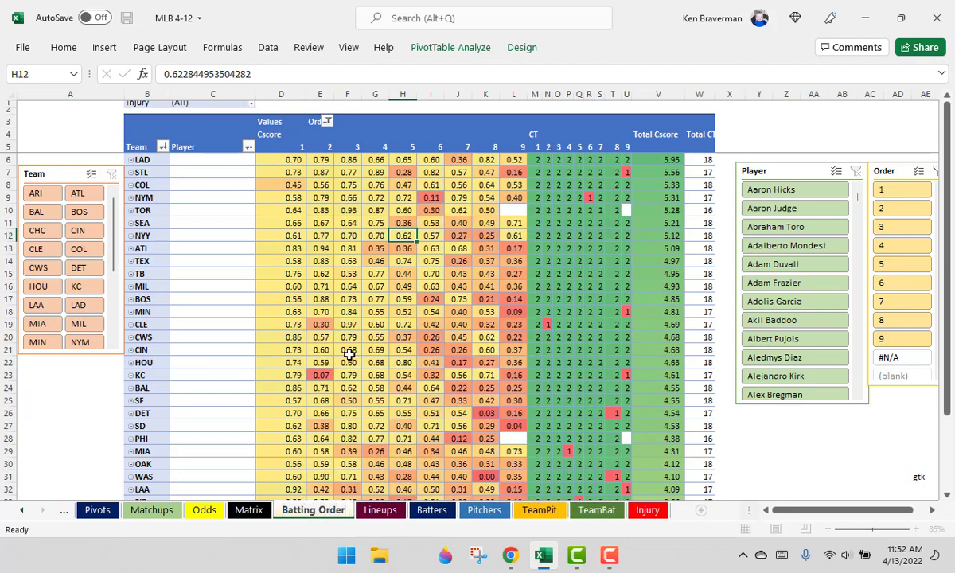
pyautogui.write(' PVT')
pyautogui.press('Return')
# - Refresh the pivot table and review its Cscore grid, briefly expanding LAD's nine players
pyautogui.click(399, 249)
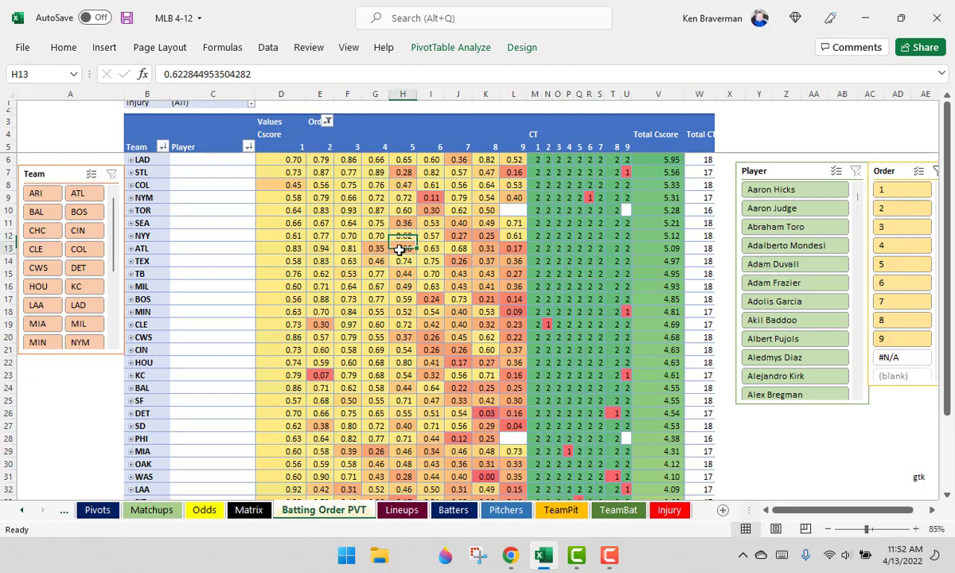
pyautogui.rightClick(400, 249)
pyautogui.click(425, 304)
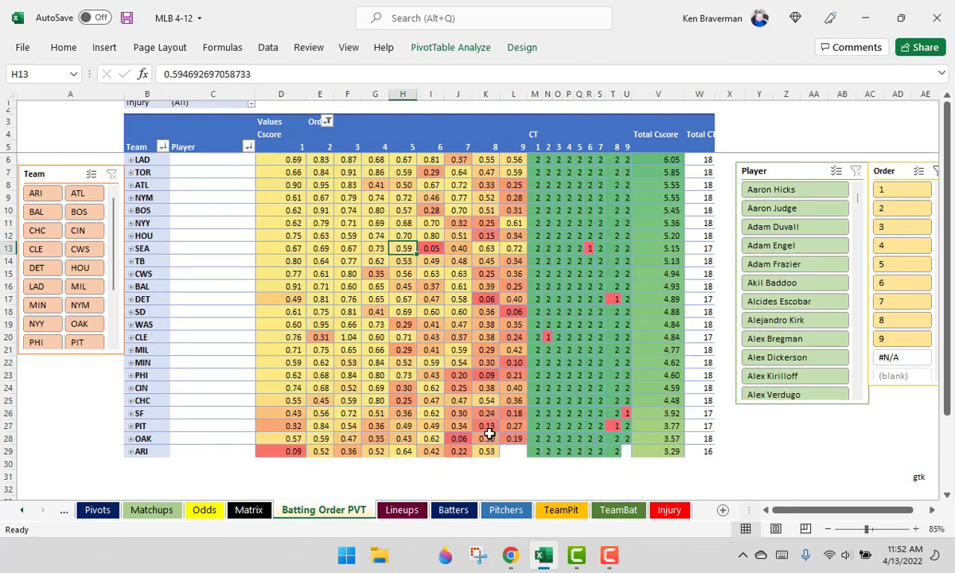
pyautogui.click(509, 453)
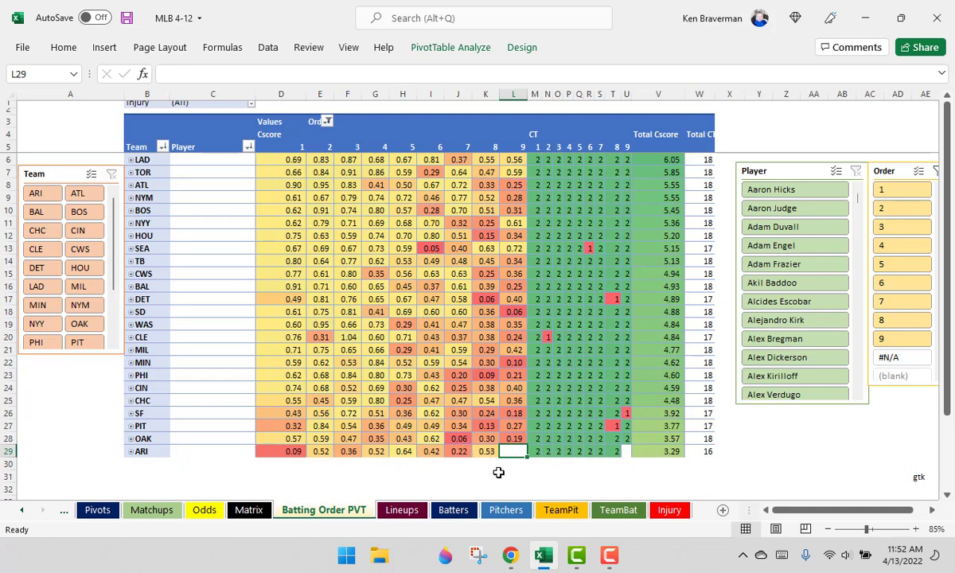
pyautogui.moveTo(289, 161); pyautogui.dragTo(513, 452)
pyautogui.moveTo(294, 147); pyautogui.dragTo(512, 153)
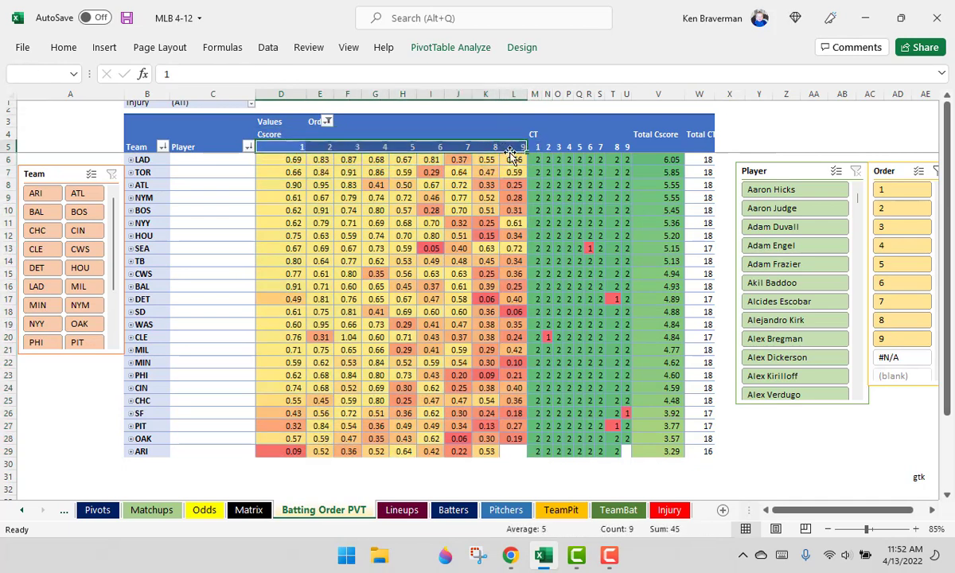
pyautogui.click(131, 160)
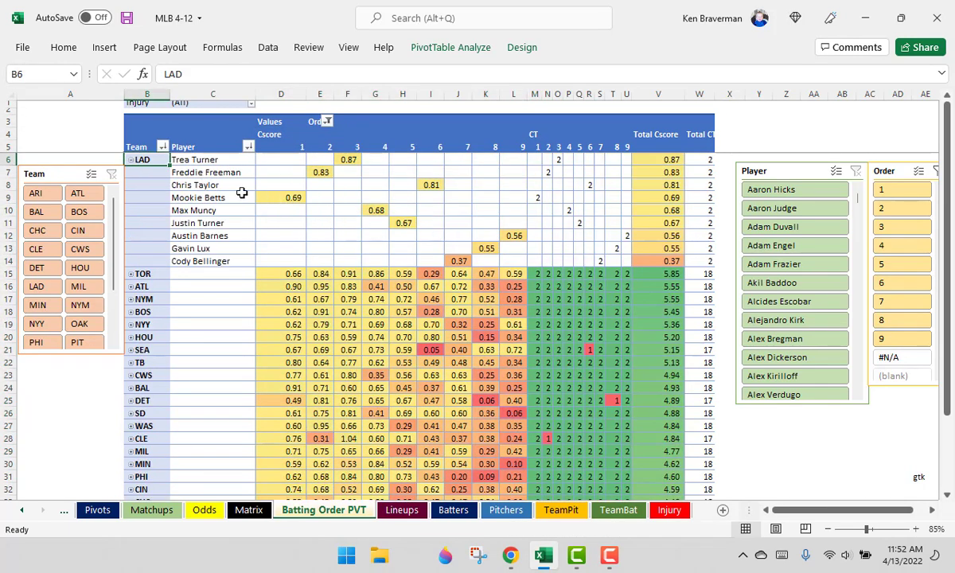
pyautogui.click(131, 160)
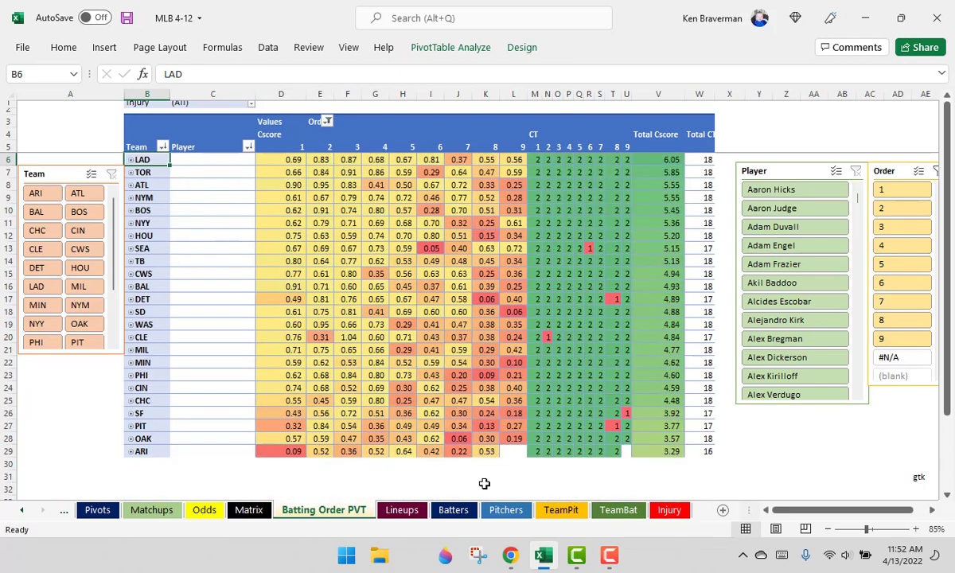
pyautogui.click(508, 454)
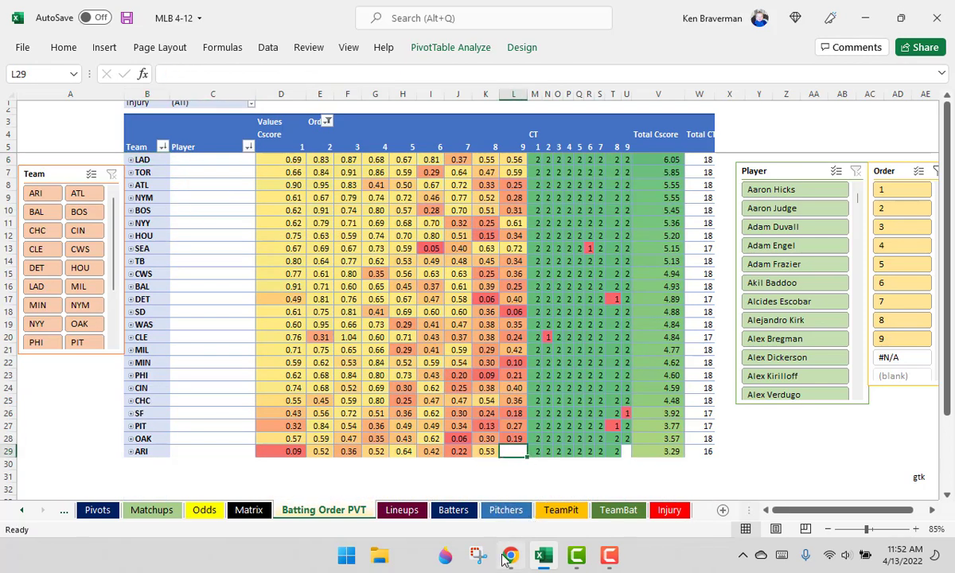
# - From RotoWire's MLB Daily Lineups, open Y. Hernandez's player page and select his full name
pyautogui.click(510, 555)
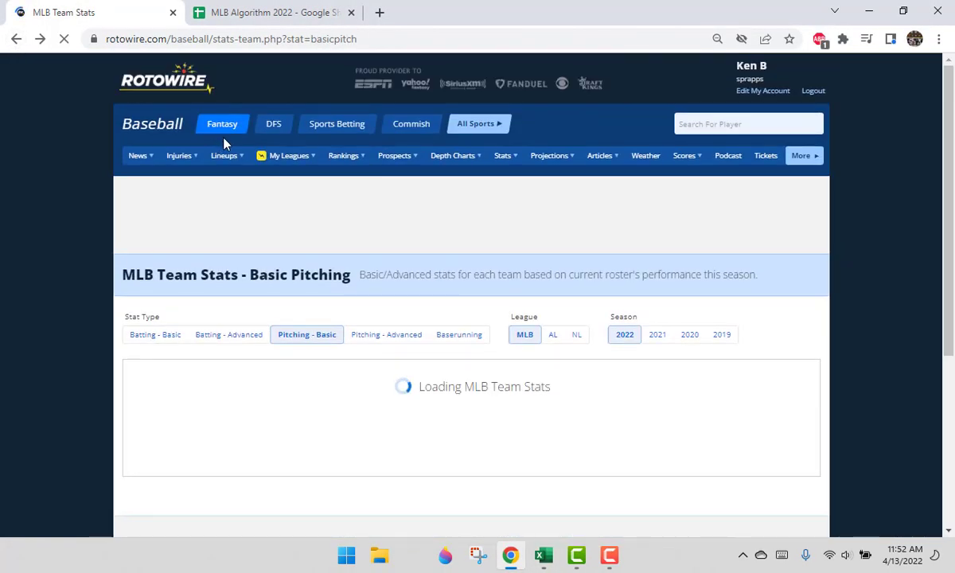
pyautogui.moveTo(224, 155)
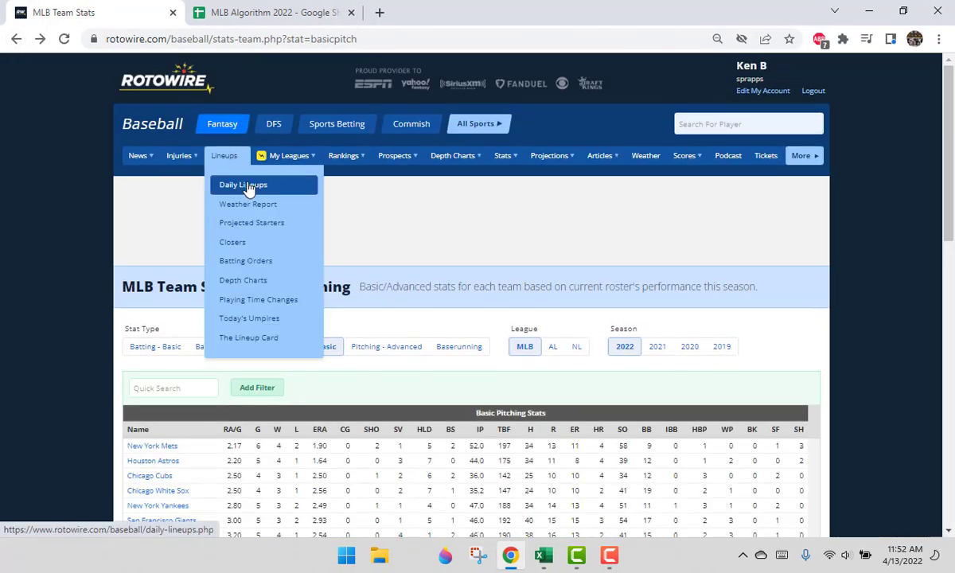
pyautogui.click(313, 187)
pyautogui.scroll(-10, 480, 195)
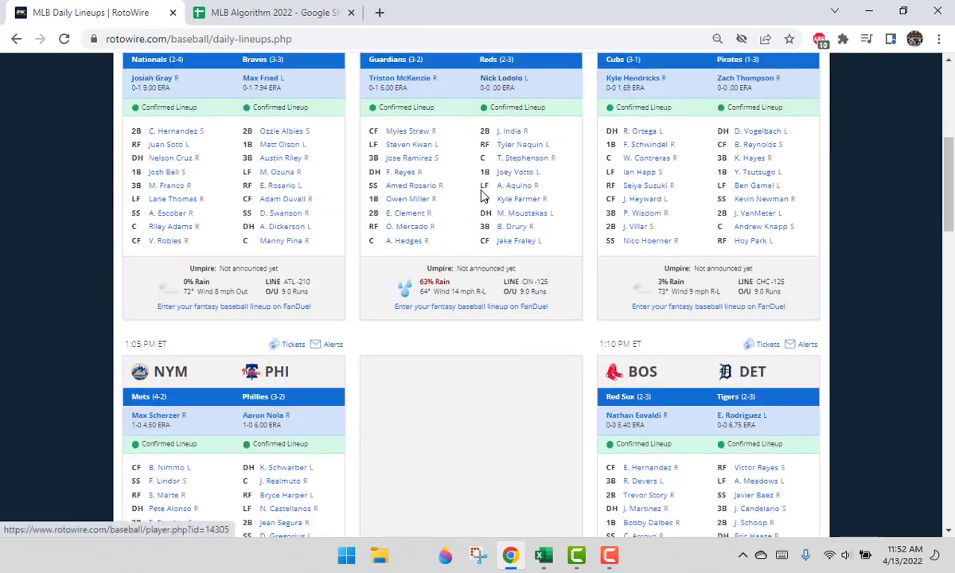
pyautogui.scroll(-3, 635, 330)
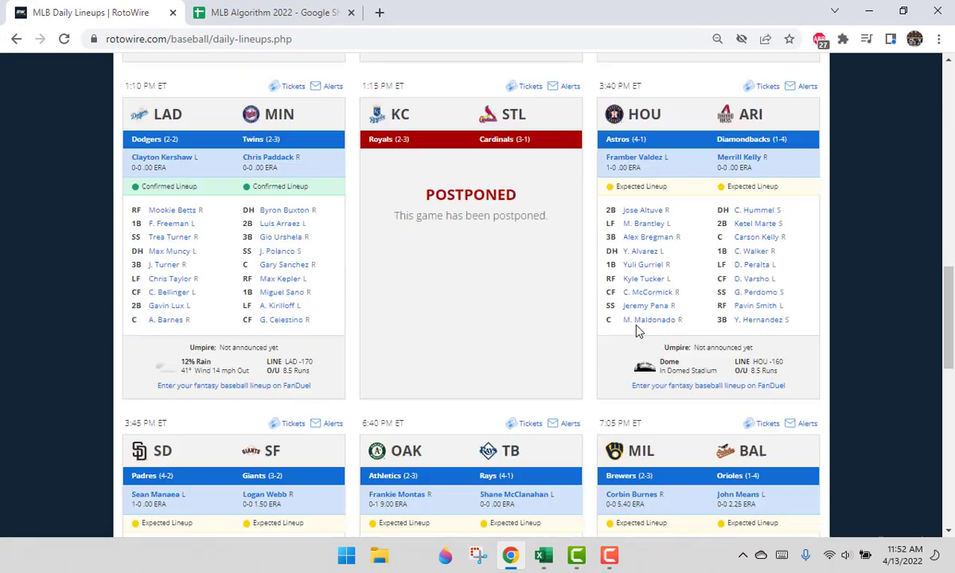
pyautogui.click(749, 298)
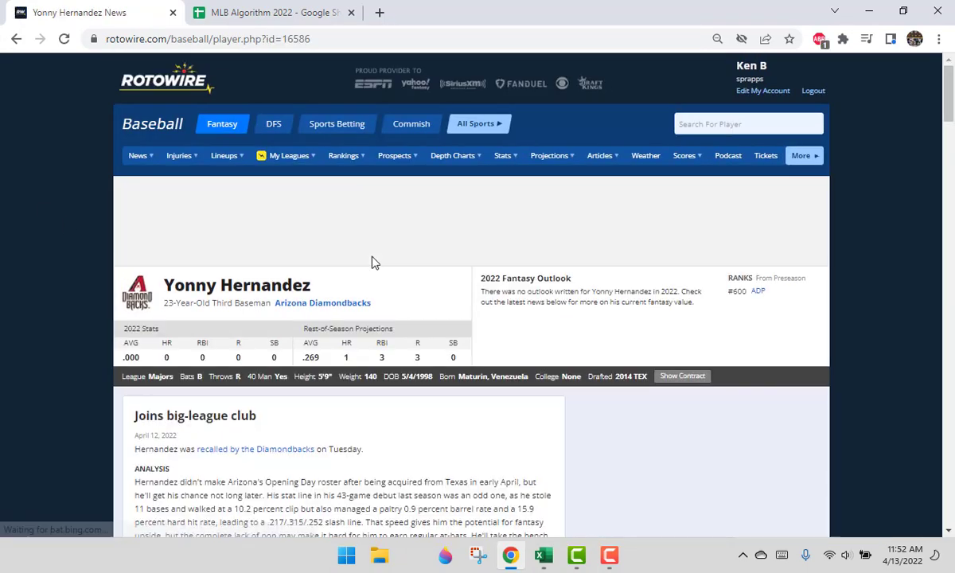
pyautogui.scroll(-3, 373, 261)
pyautogui.scroll(-2, 370, 258)
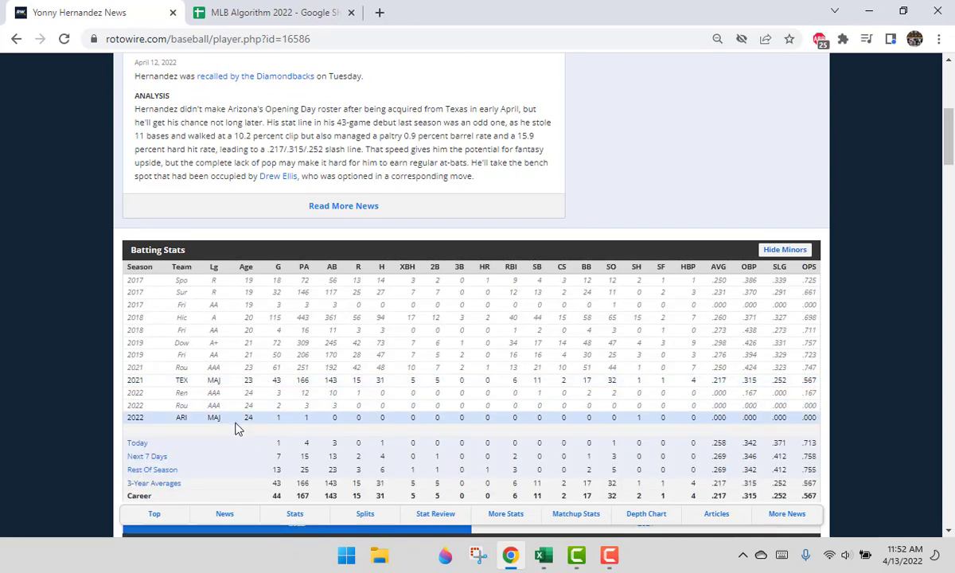
pyautogui.scroll(3, 279, 309)
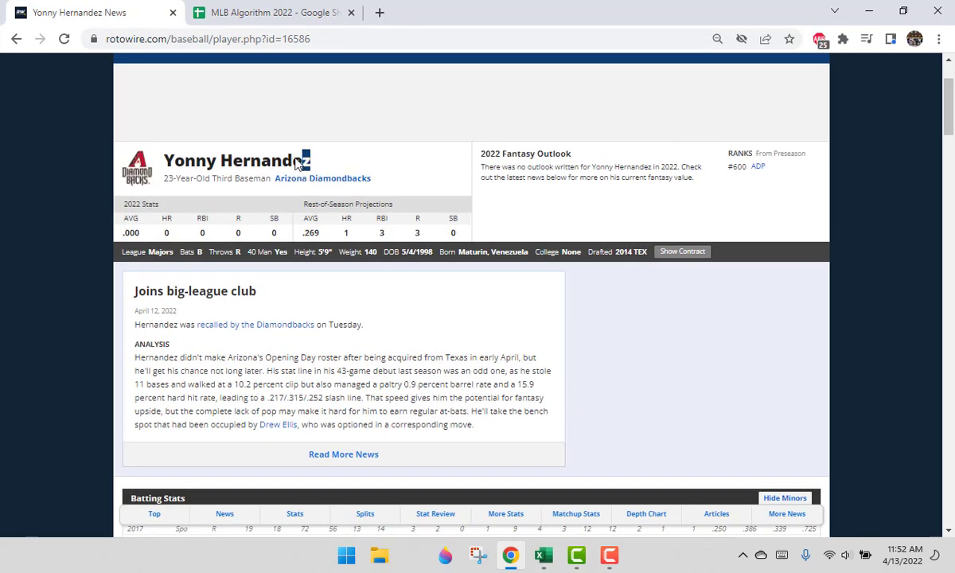
pyautogui.moveTo(297, 161); pyautogui.dragTo(153, 162)
pyautogui.hotkey('ctrl', 'c')
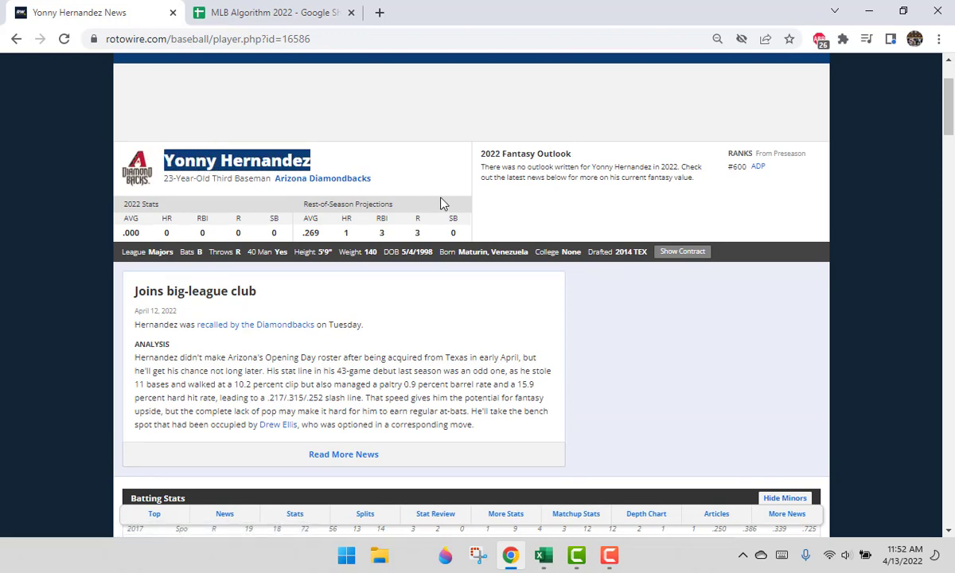
# - Search the Lineups sheet for the Hernandez player, which returns not found
pyautogui.click(542, 555)
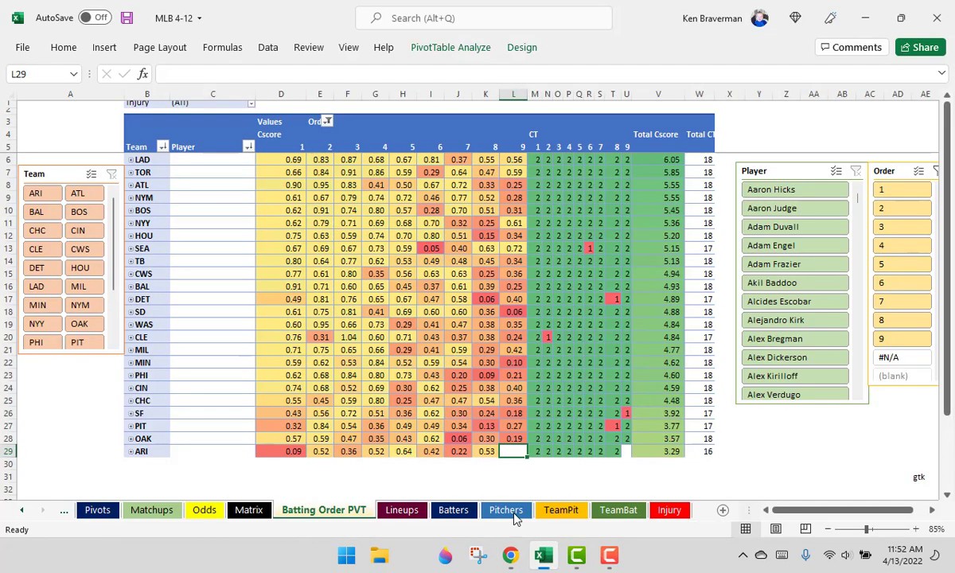
pyautogui.click(402, 510)
pyautogui.click(206, 310)
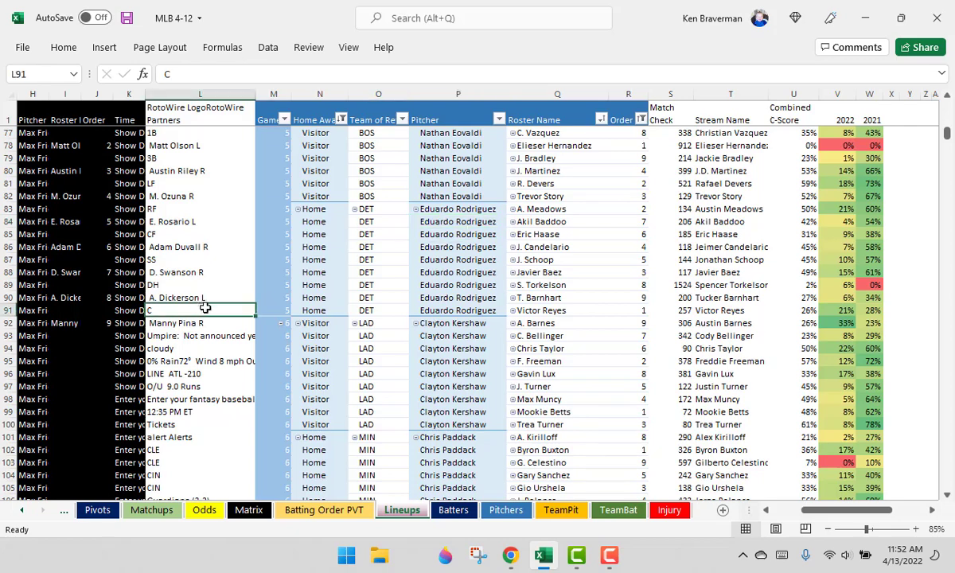
pyautogui.hotkey('ctrl', 'f')
pyautogui.click(684, 516)
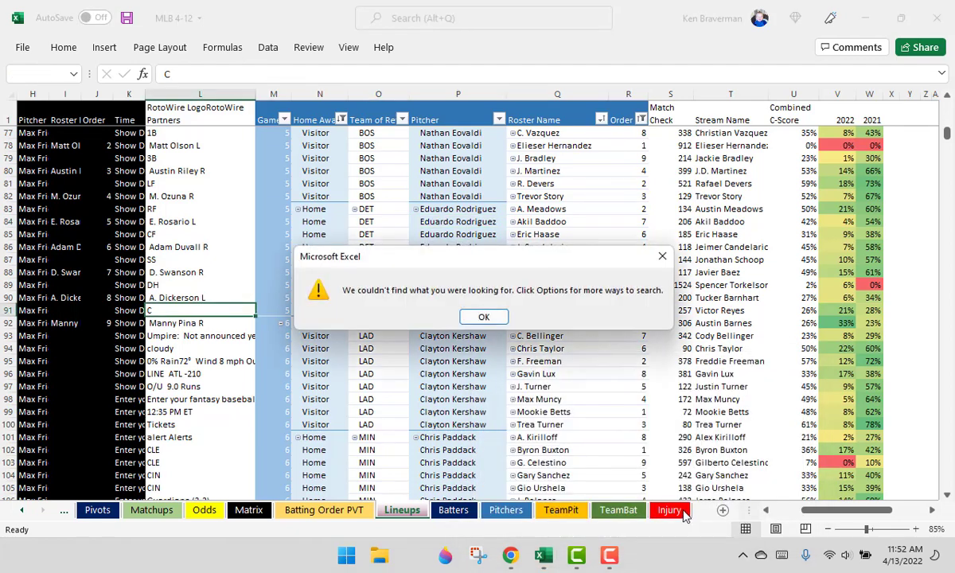
pyautogui.click(480, 318)
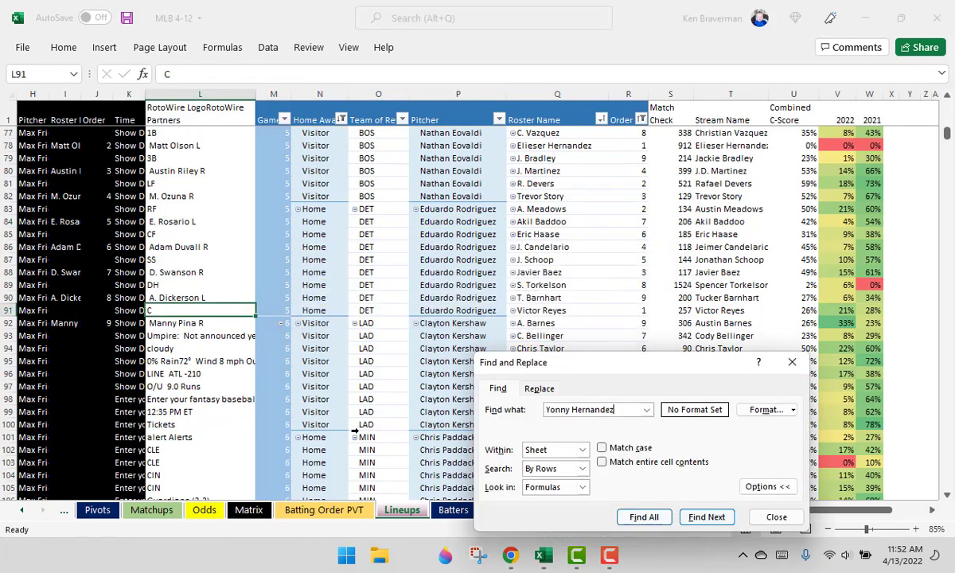
pyautogui.click(772, 517)
# - Paste Yonny Hernandez below the Matrix name list, then undo the paste
pyautogui.click(249, 511)
pyautogui.click(318, 380)
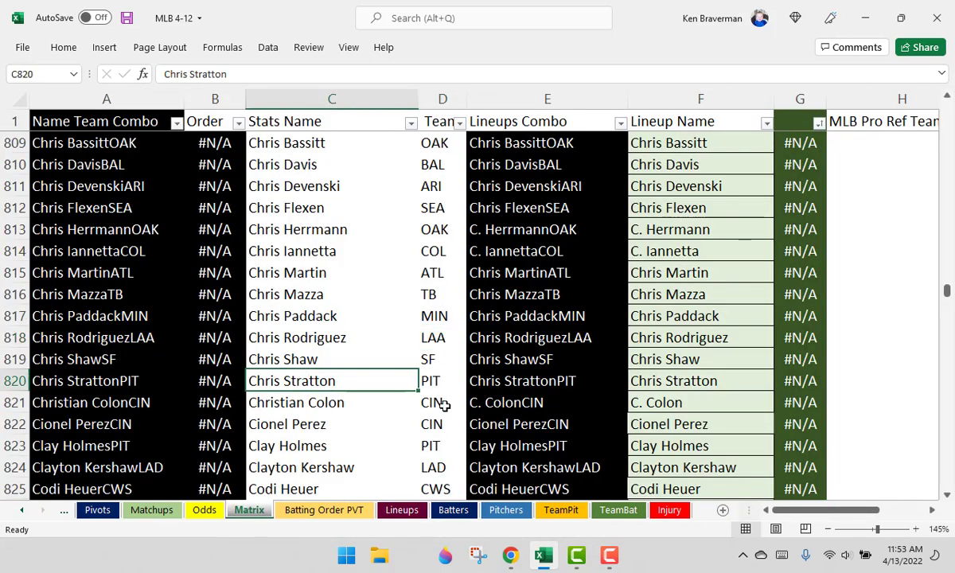
pyautogui.hotkey('ctrl', 'Down')
pyautogui.scroll(-3, 277, 330)
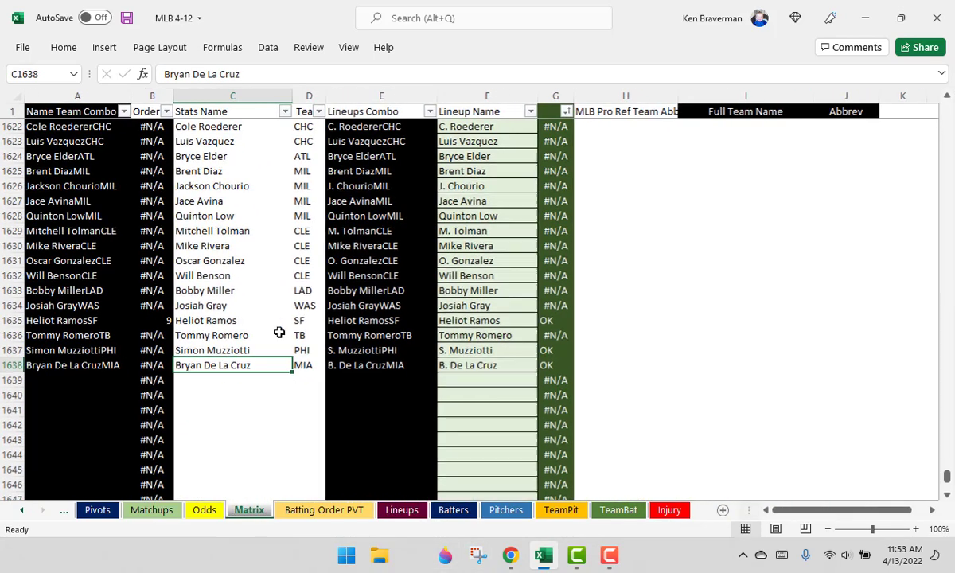
pyautogui.rightClick(229, 384)
pyautogui.click(291, 192)
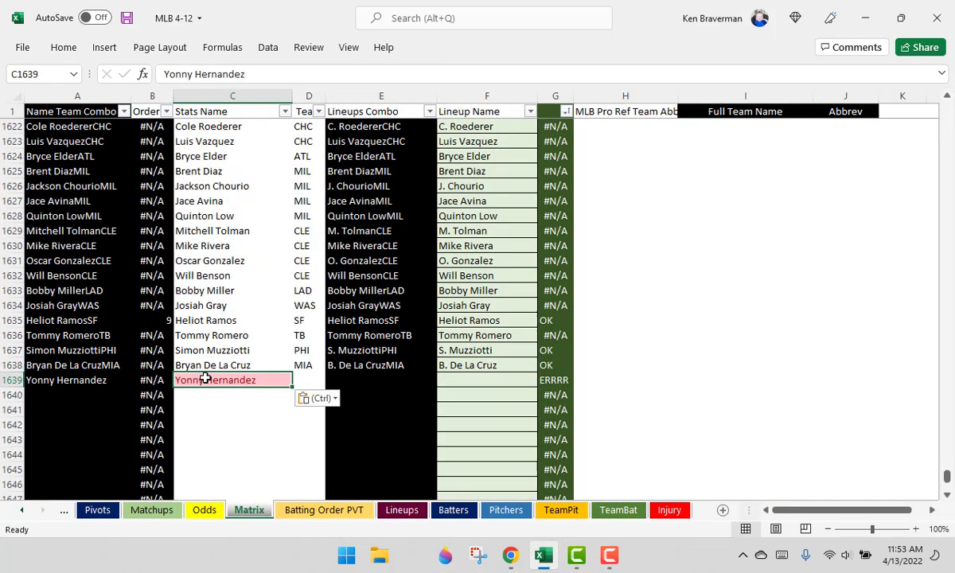
pyautogui.hotkey('ctrl', 'z')
pyautogui.click(239, 390)
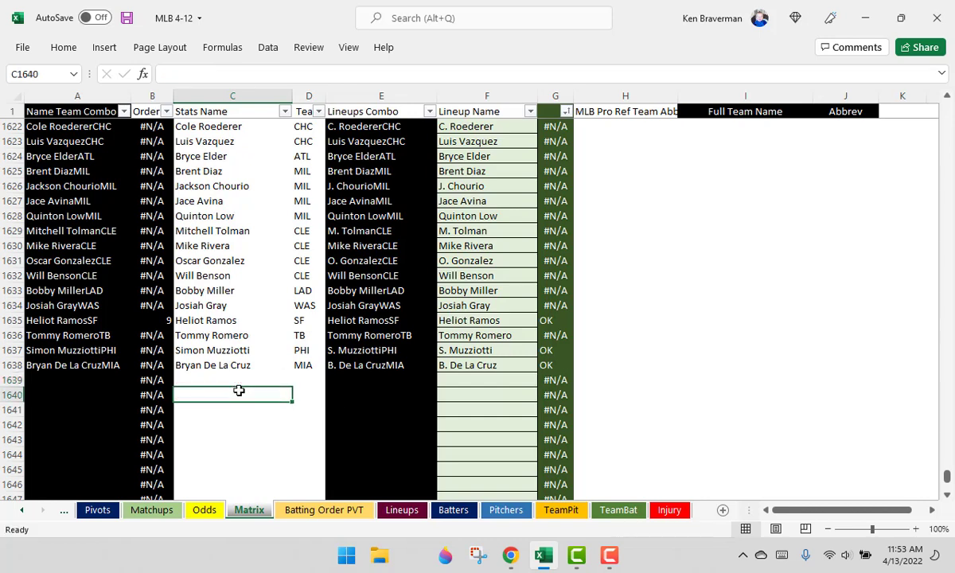
# - Find 'yon' on the Matrix sheet and change his team cell D648 from TEX to ARI
pyautogui.hotkey('ctrl', 'f')
pyautogui.write('yonny')
pyautogui.press('Return')
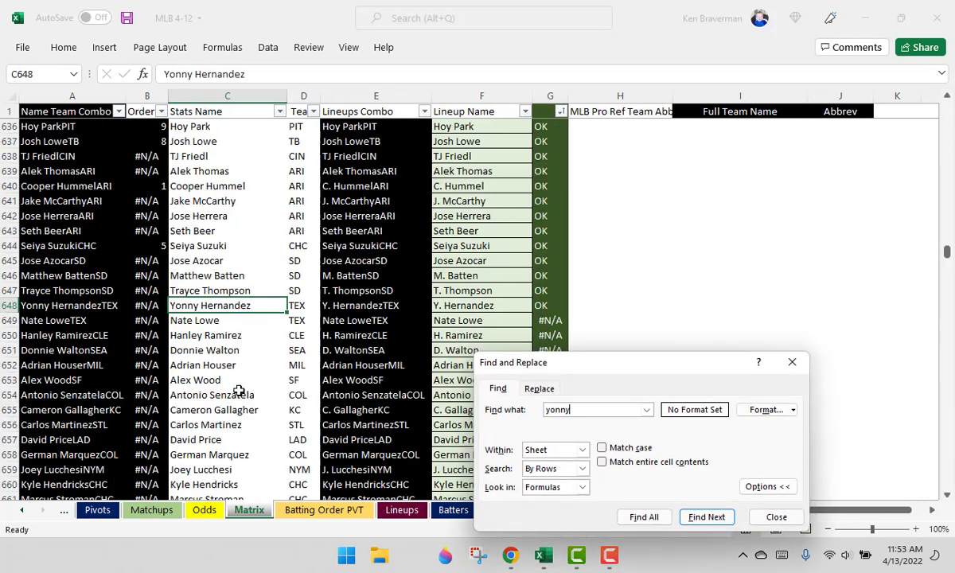
pyautogui.click(302, 306)
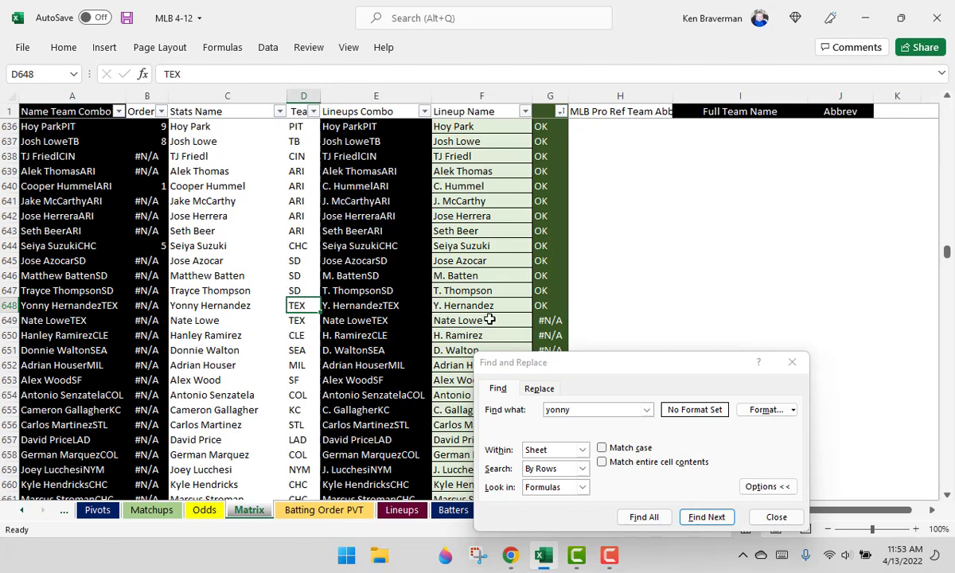
pyautogui.write('ARI')
pyautogui.press('Return')
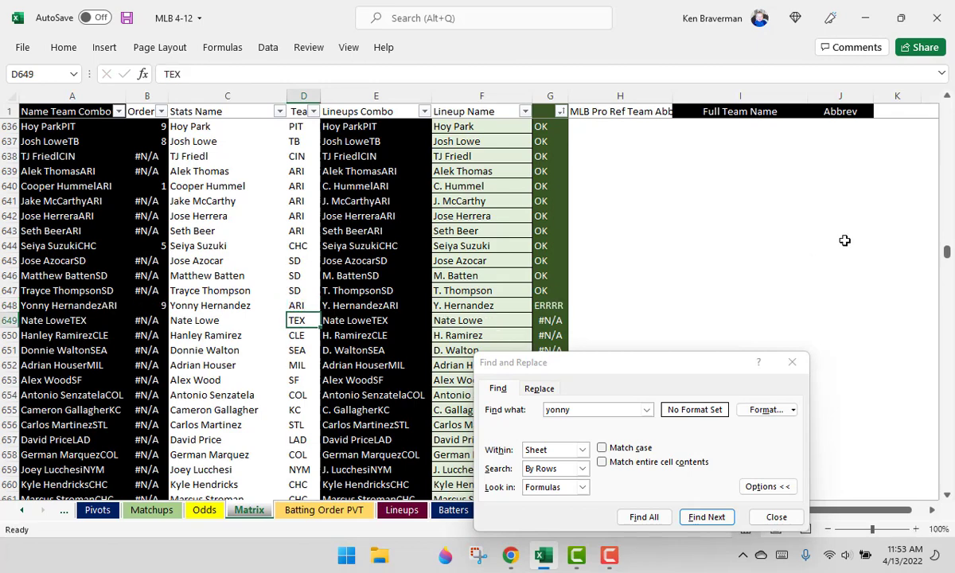
pyautogui.click(792, 362)
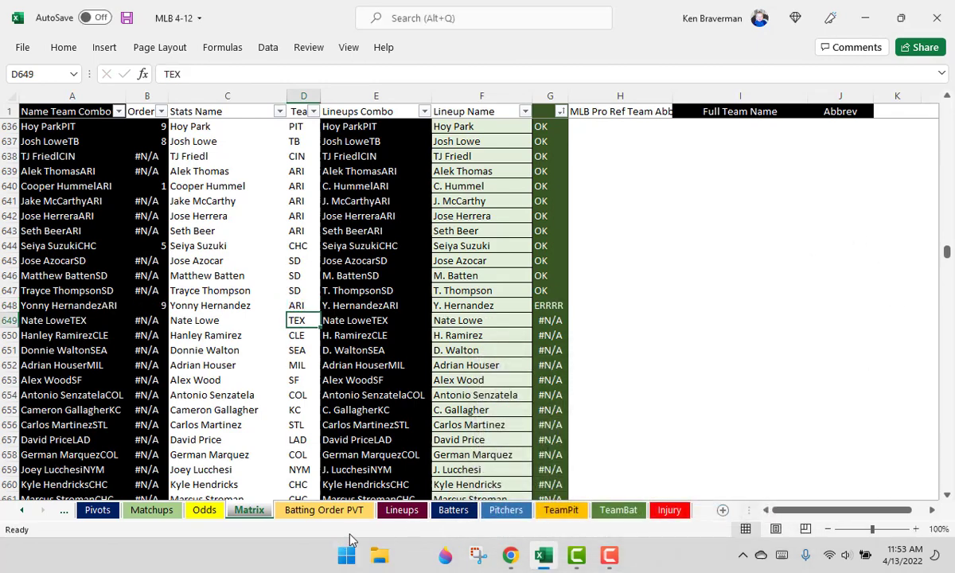
# - Find Yonny Hernandez on the Batters sheet and change F667 from TEX to ARI
pyautogui.click(453, 510)
pyautogui.hotkey('ctrl', 'f')
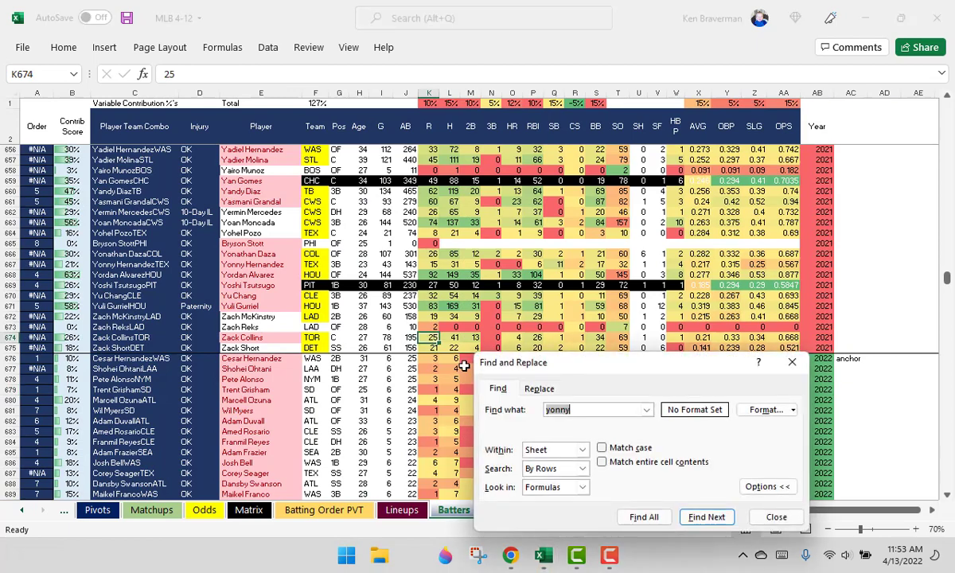
pyautogui.press('Return')
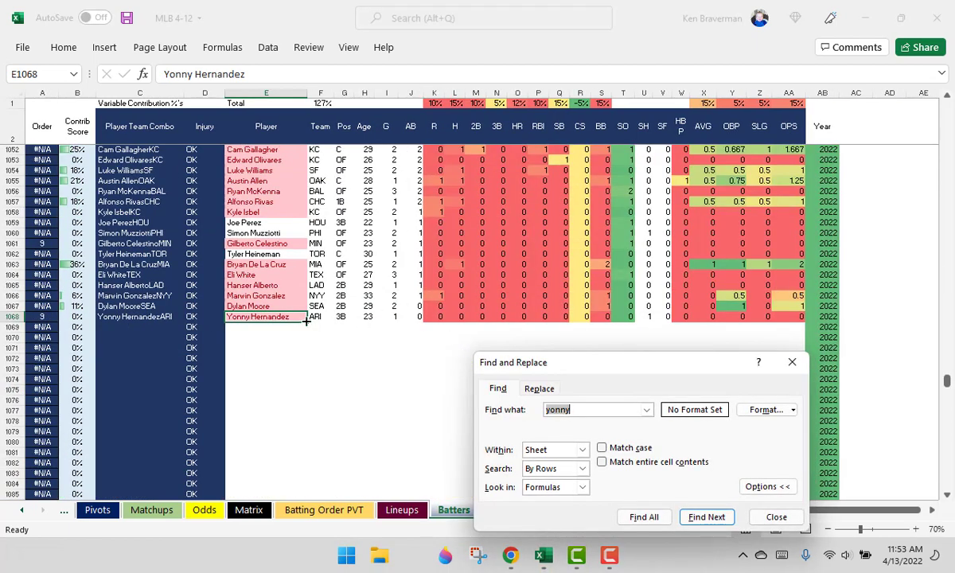
pyautogui.click(707, 517)
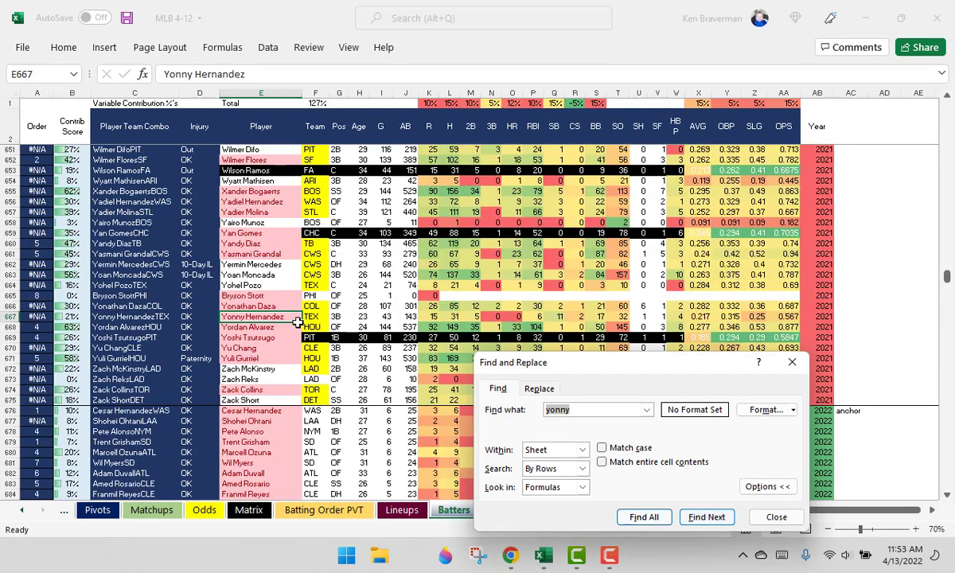
pyautogui.click(321, 318)
pyautogui.write('ARI')
pyautogui.press('Return')
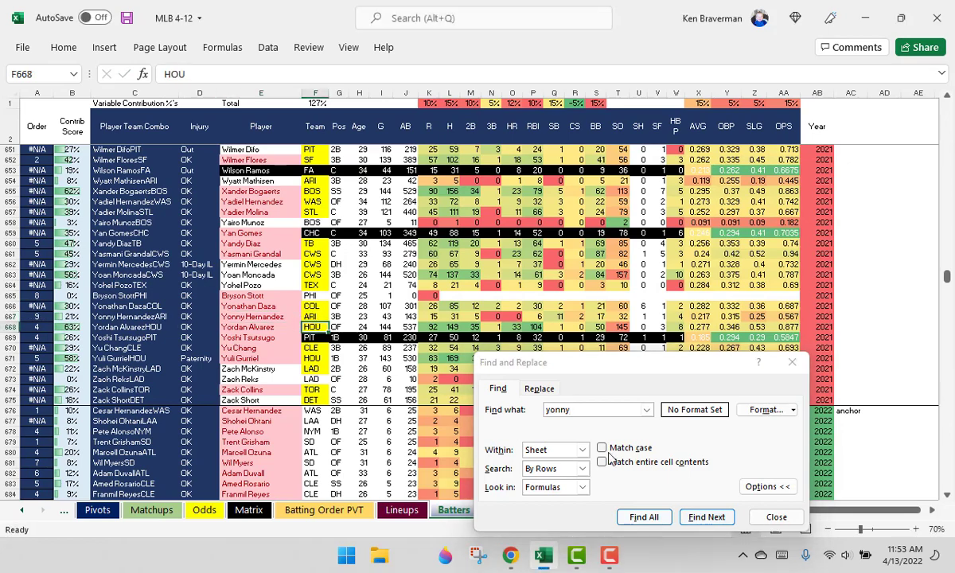
pyautogui.click(776, 517)
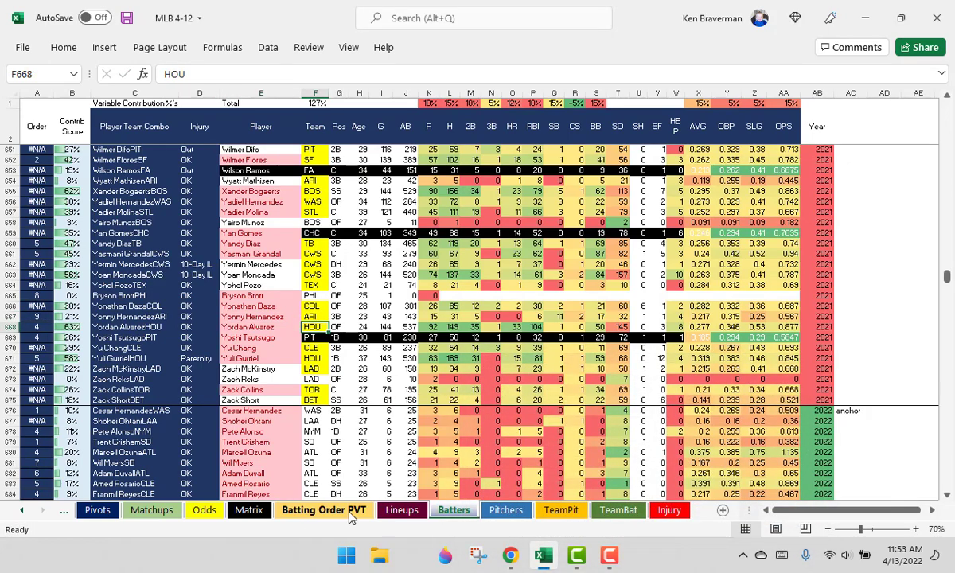
# - Refresh the Batting Order PVT pivot table and check ARI's updated Cscore
pyautogui.click(351, 510)
pyautogui.rightClick(458, 287)
pyautogui.click(529, 100)
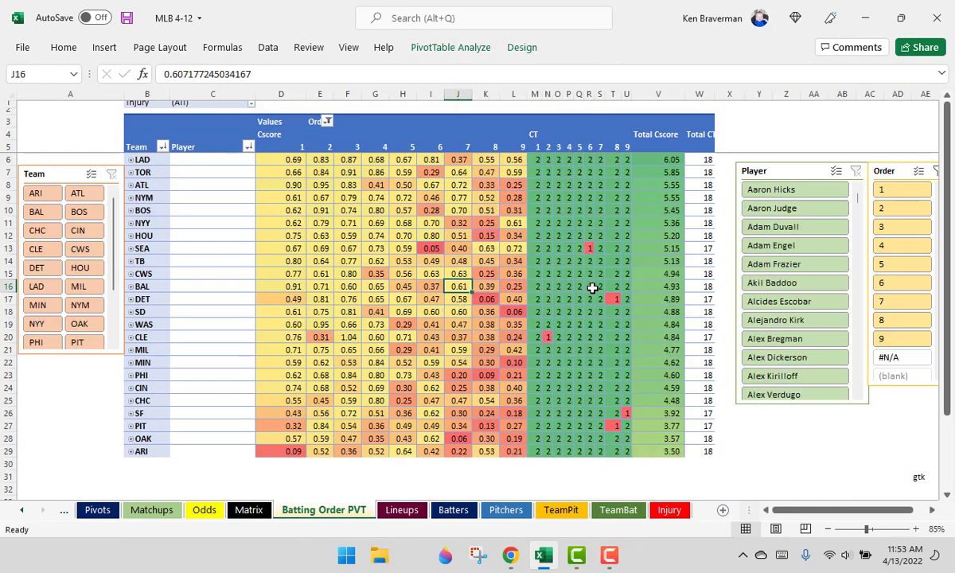
pyautogui.click(548, 159)
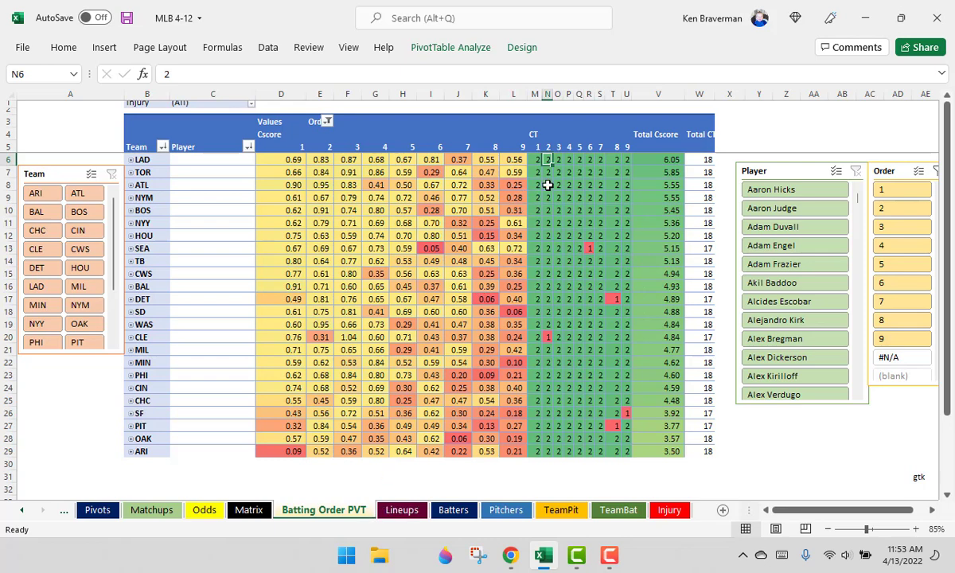
# - Move through Matrix and Odds to the Matchups sheet and select its Lineup Factor and P Whip columns
pyautogui.click(253, 511)
pyautogui.click(200, 511)
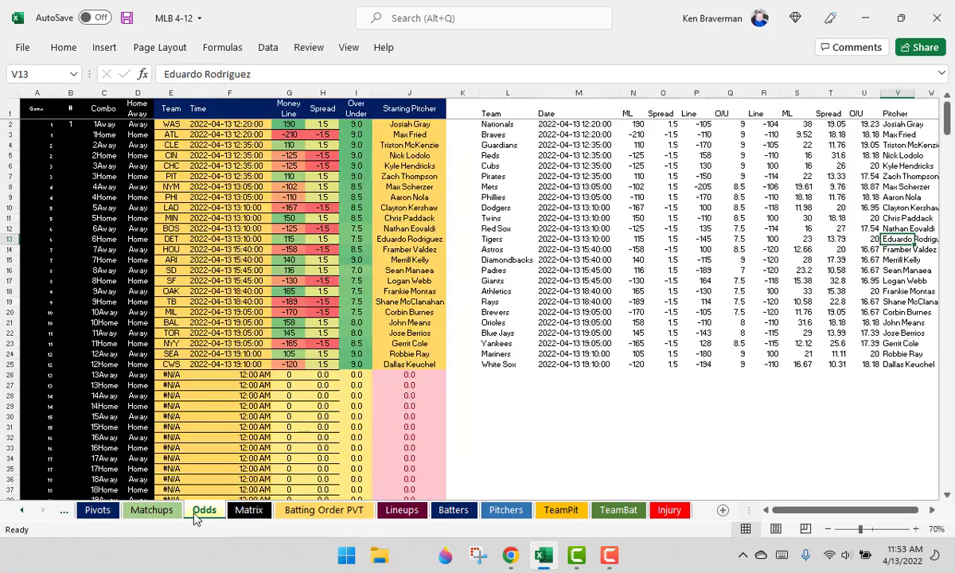
pyautogui.click(136, 513)
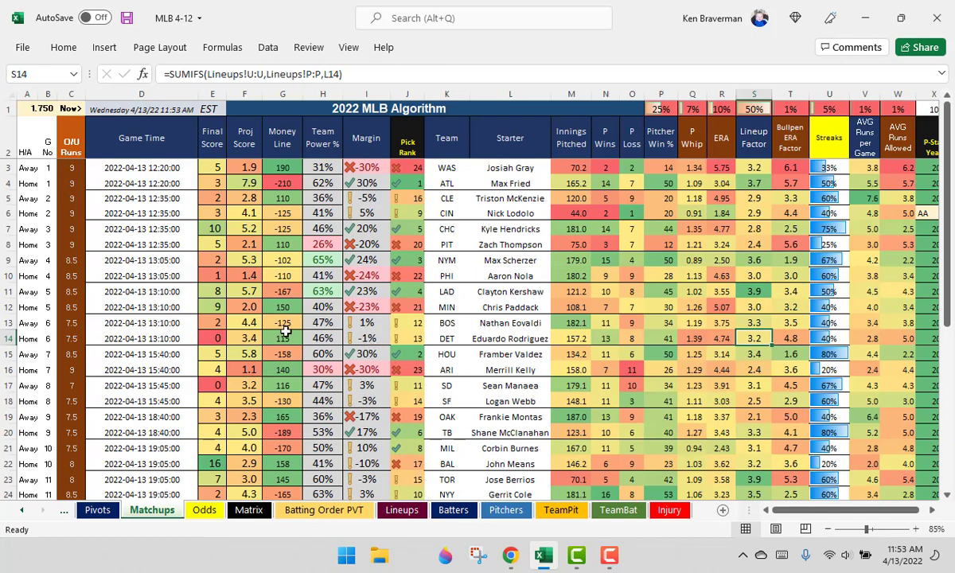
pyautogui.scroll(-1, 432, 306)
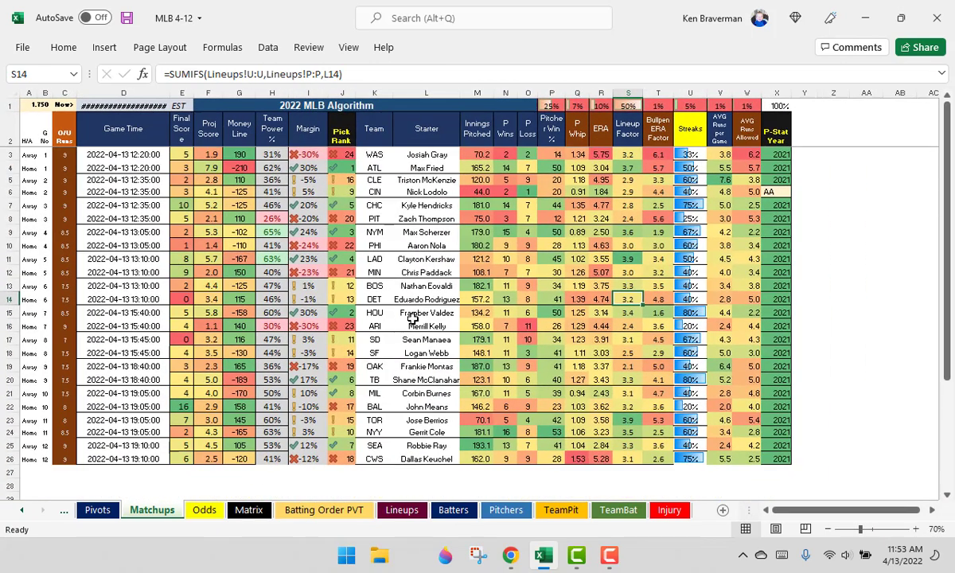
pyautogui.click(630, 94)
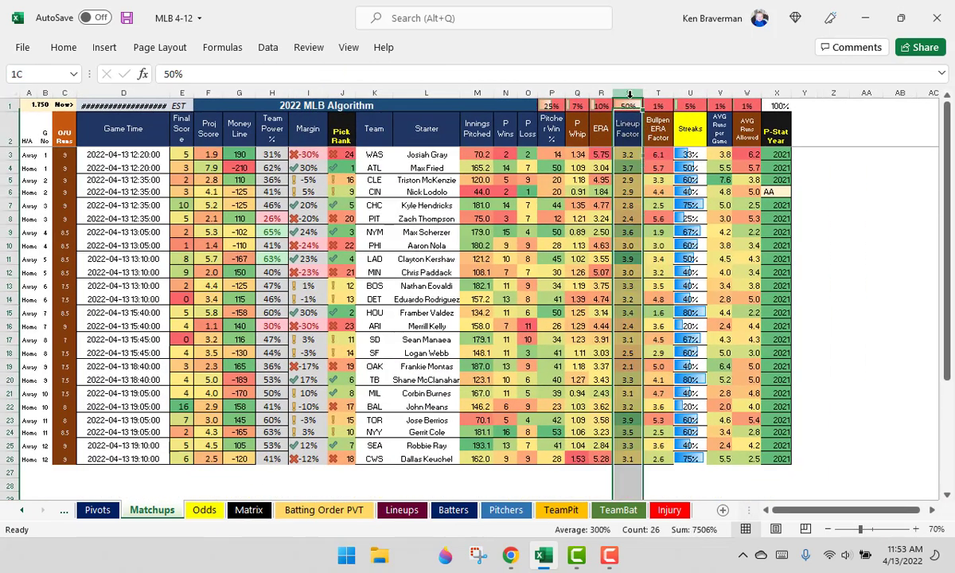
pyautogui.scroll(1, 679, 269)
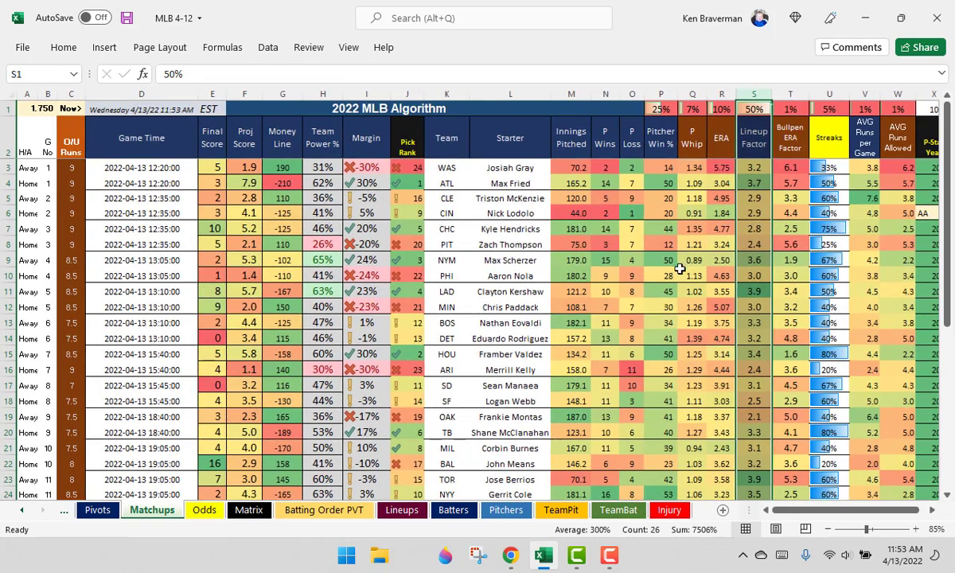
pyautogui.click(692, 102)
pyautogui.scroll(-3, 725, 277)
pyautogui.scroll(3, 700, 287)
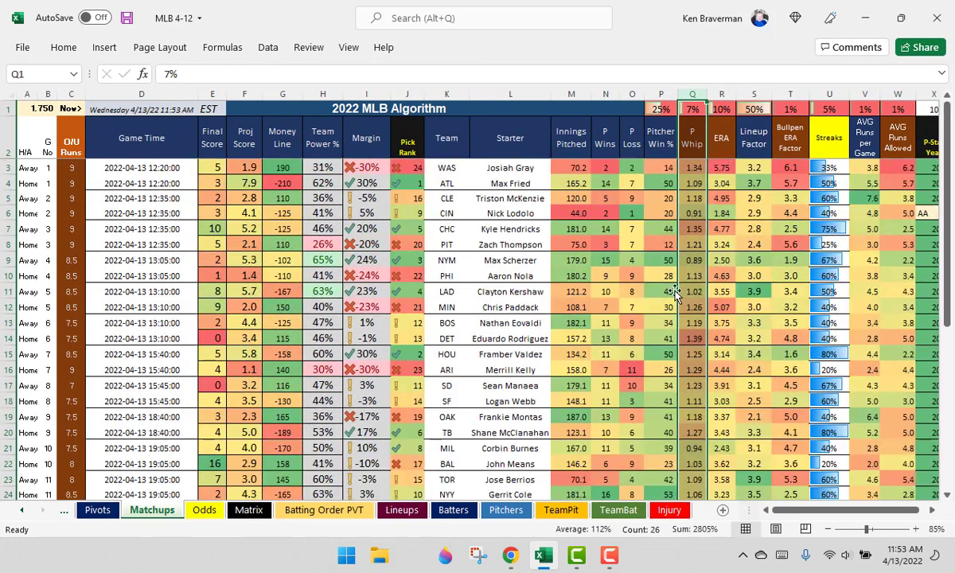
pyautogui.scroll(-1, 667, 245)
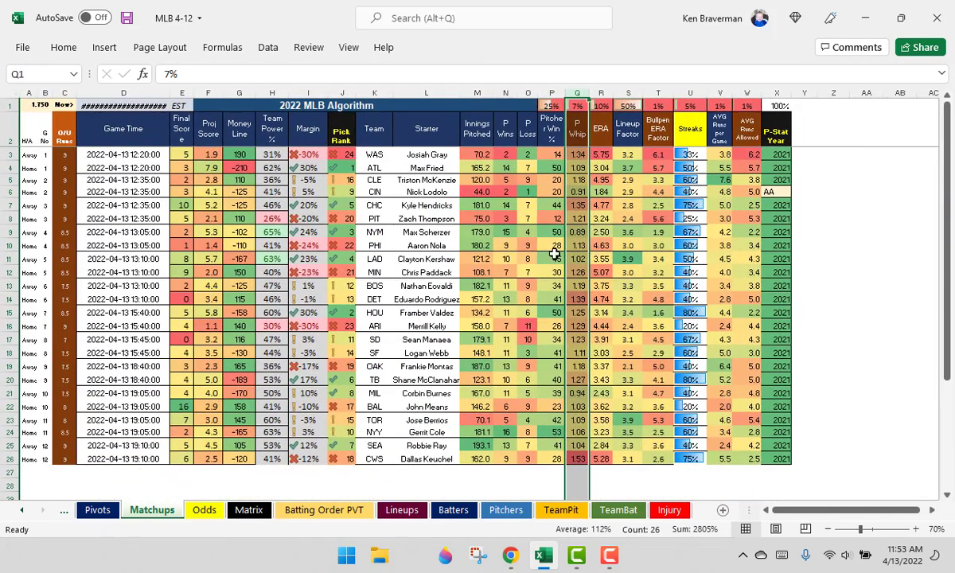
pyautogui.moveTo(810, 513); pyautogui.dragTo(721, 512)
# - In Results row 152, link the O/U Runs cell to the first game on Matchups
pyautogui.click(22, 510)
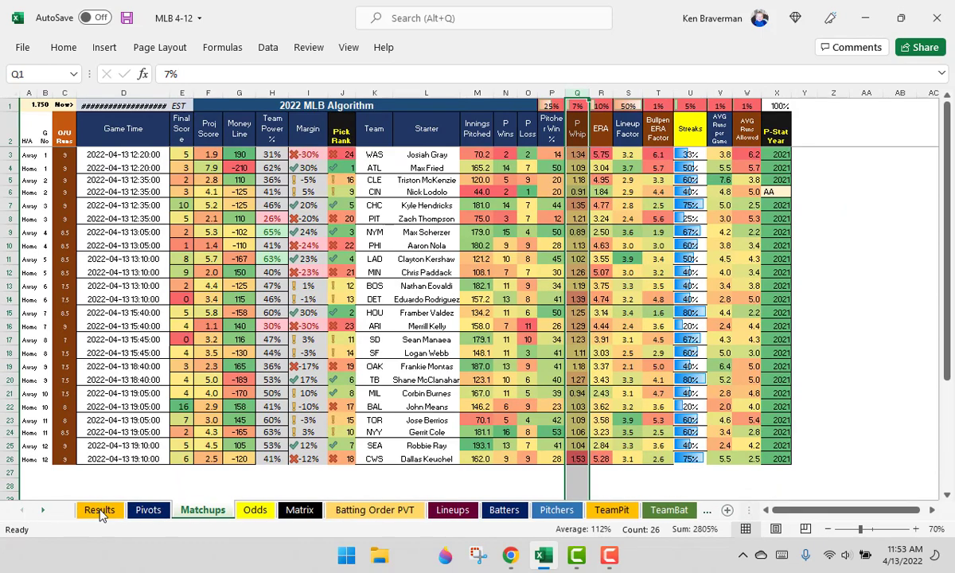
pyautogui.click(95, 510)
pyautogui.scroll(-1, 214, 331)
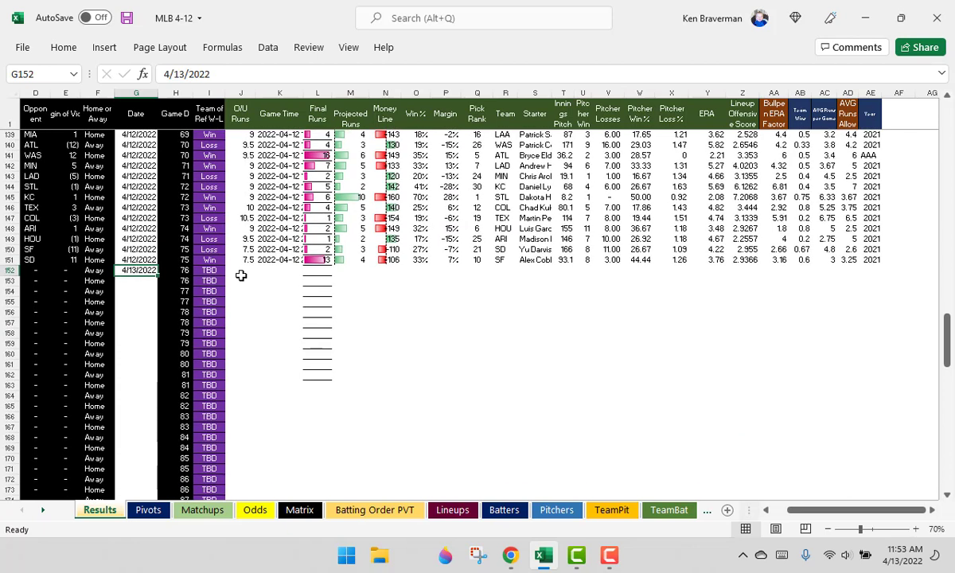
pyautogui.click(242, 273)
pyautogui.write('=')
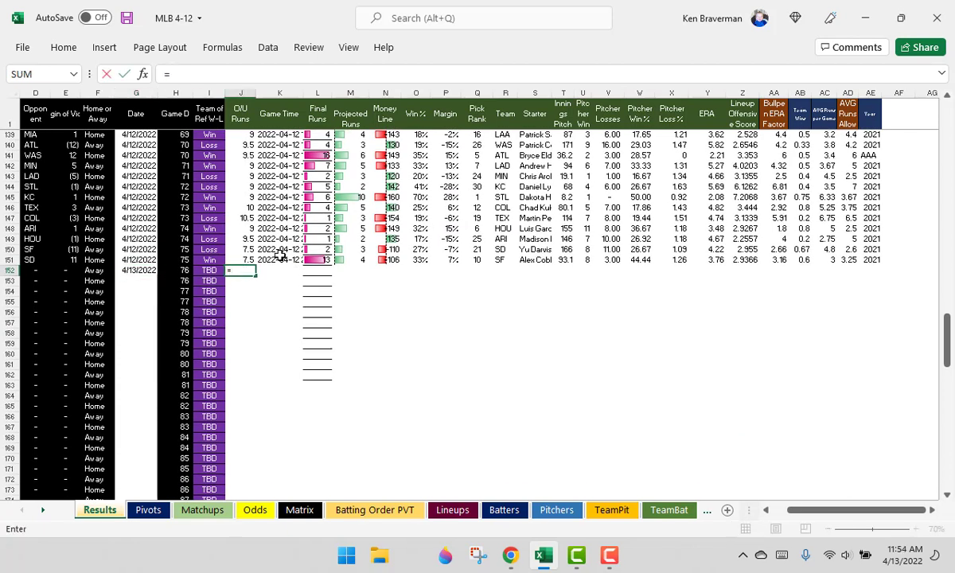
pyautogui.click(204, 510)
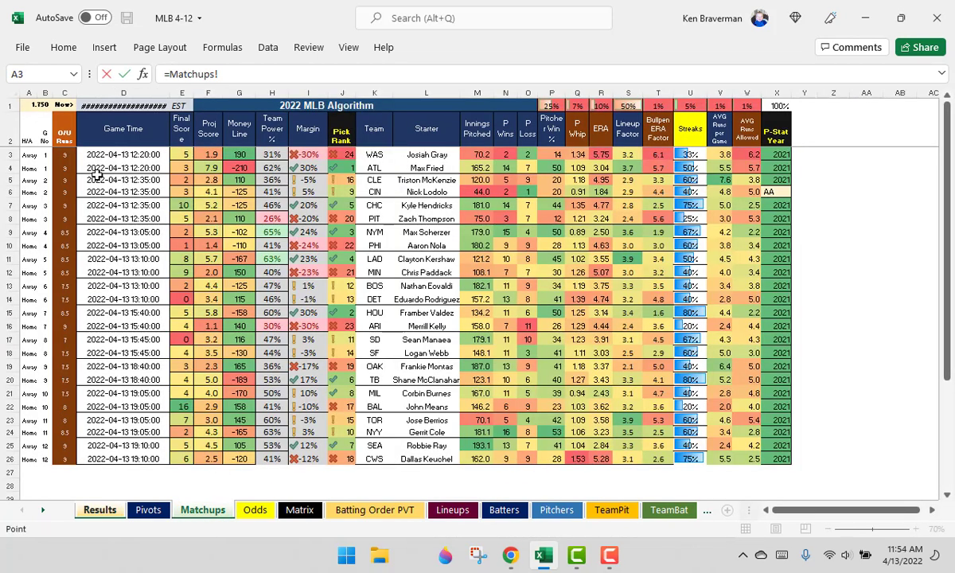
pyautogui.click(59, 158)
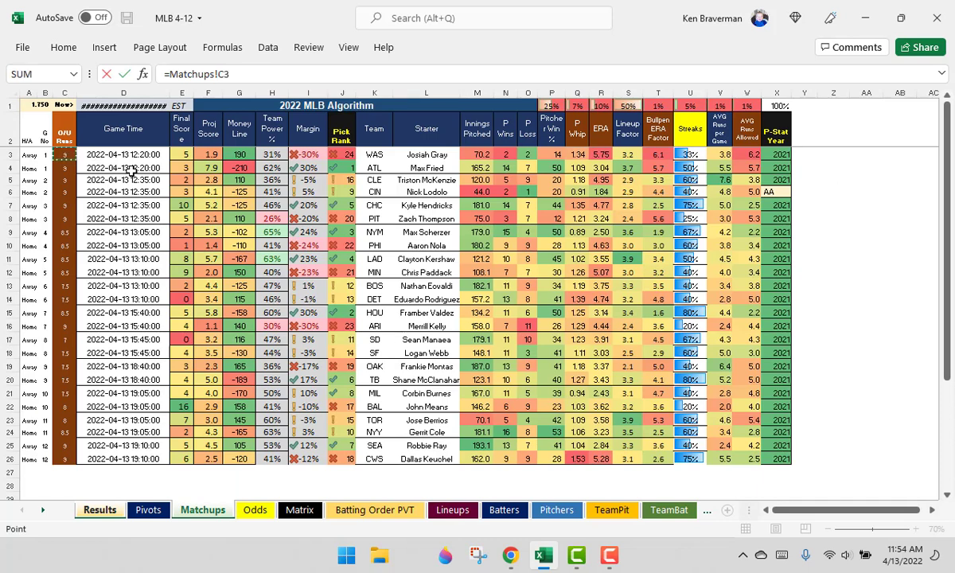
pyautogui.press('Return')
# - Copy the O/U Runs formula and paste only the formulas across row 152 to the Year column
pyautogui.hotkey('ctrl', 'c')
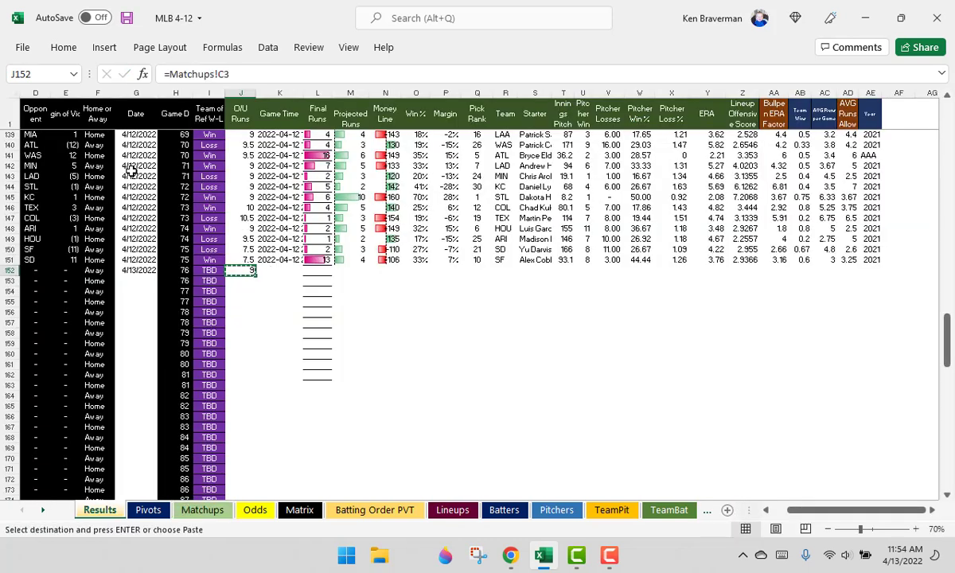
pyautogui.press('Right')
pyautogui.hotkey('shift', 'Right')
pyautogui.hotkey('shift', 'Right')
pyautogui.hotkey('shift', 'Right')
pyautogui.hotkey('shift', 'Right')
pyautogui.hotkey('shift', 'Right')
pyautogui.hotkey('shift', 'Right')
pyautogui.hotkey('shift', 'Right')
pyautogui.hotkey('shift', 'Right')
pyautogui.hotkey('shift', 'Right')
pyautogui.hotkey('shift', 'Right')
pyautogui.hotkey('shift', 'Right')
pyautogui.hotkey('shift', 'Right')
pyautogui.hotkey('shift', 'Right')
pyautogui.hotkey('shift', 'Right')
pyautogui.hotkey('shift', 'Right')
pyautogui.hotkey('shift', 'Right')
pyautogui.hotkey('shift', 'Right')
pyautogui.hotkey('shift', 'Right')
pyautogui.hotkey('shift', 'Right')
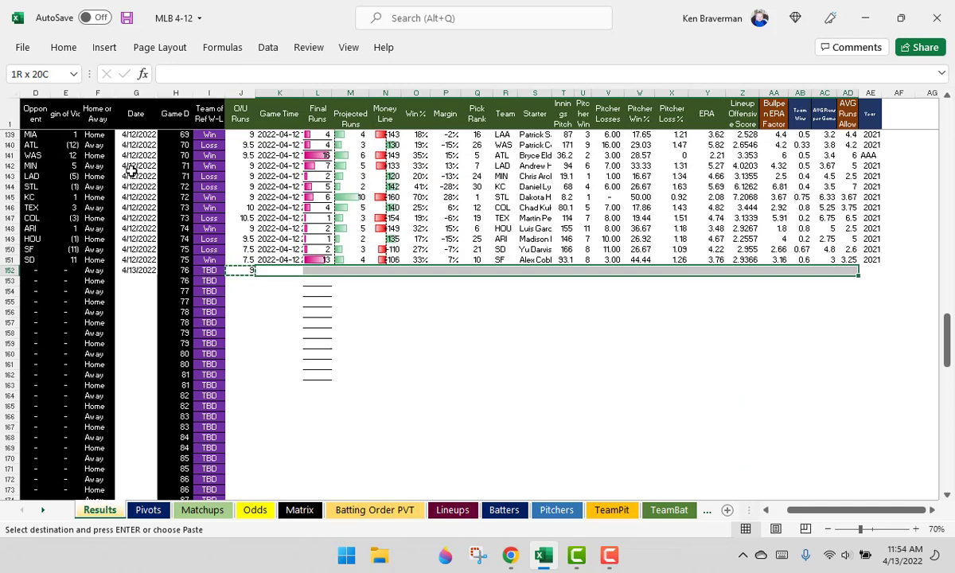
pyautogui.hotkey('shift', 'Right')
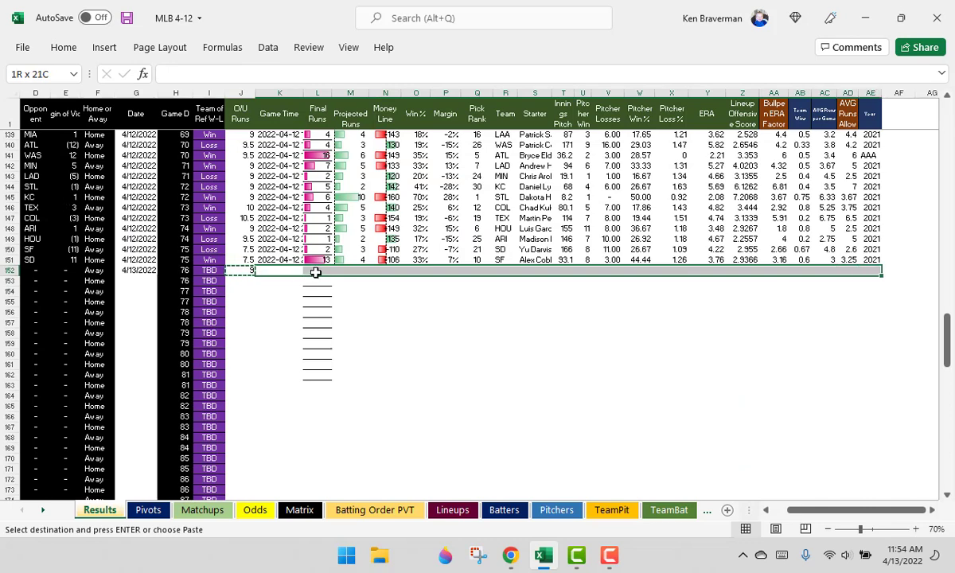
pyautogui.rightClick(315, 272)
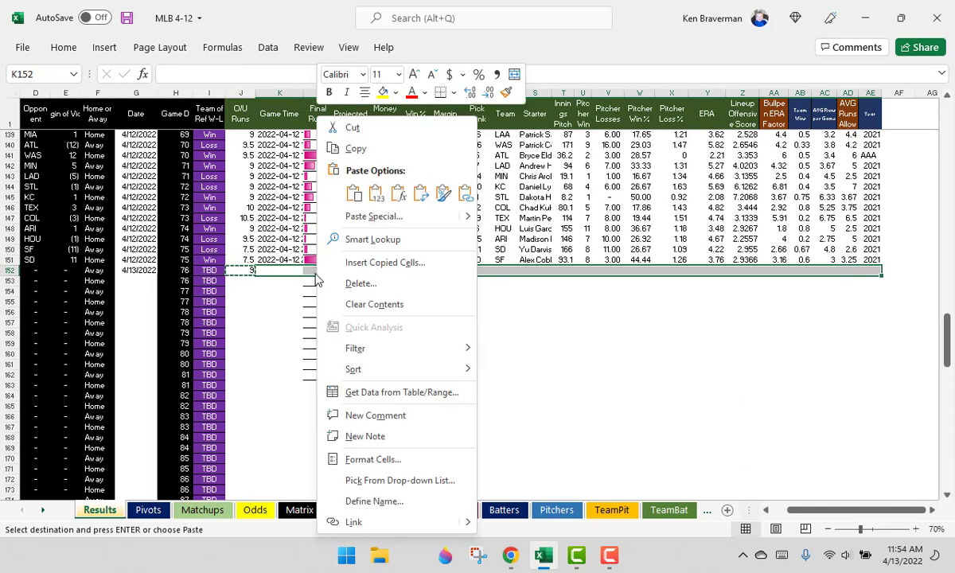
pyautogui.click(397, 193)
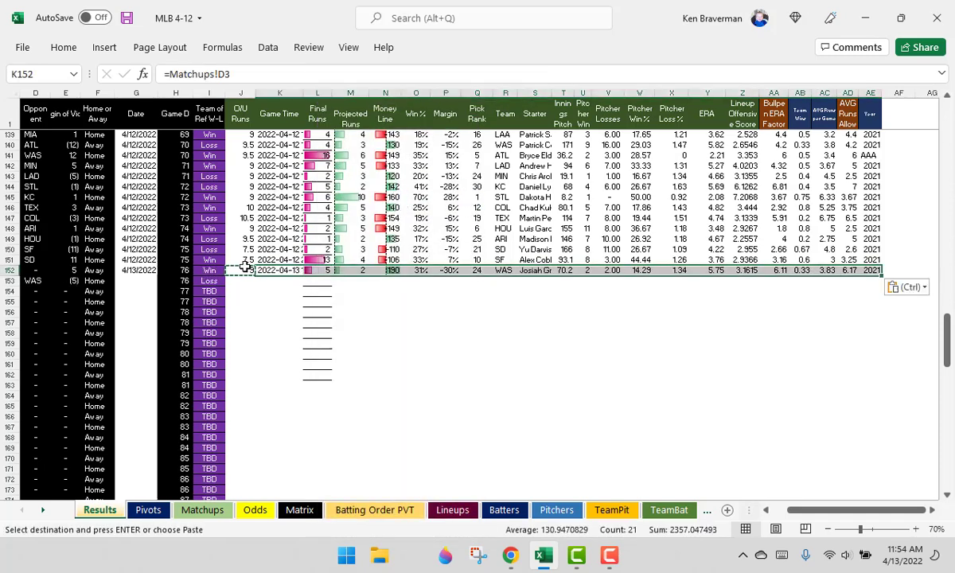
# - Fill row 152's formulas down to row 175, clear rows 176–180, and fill 4/13/2022 down
pyautogui.moveTo(247, 271); pyautogui.dragTo(766, 372)
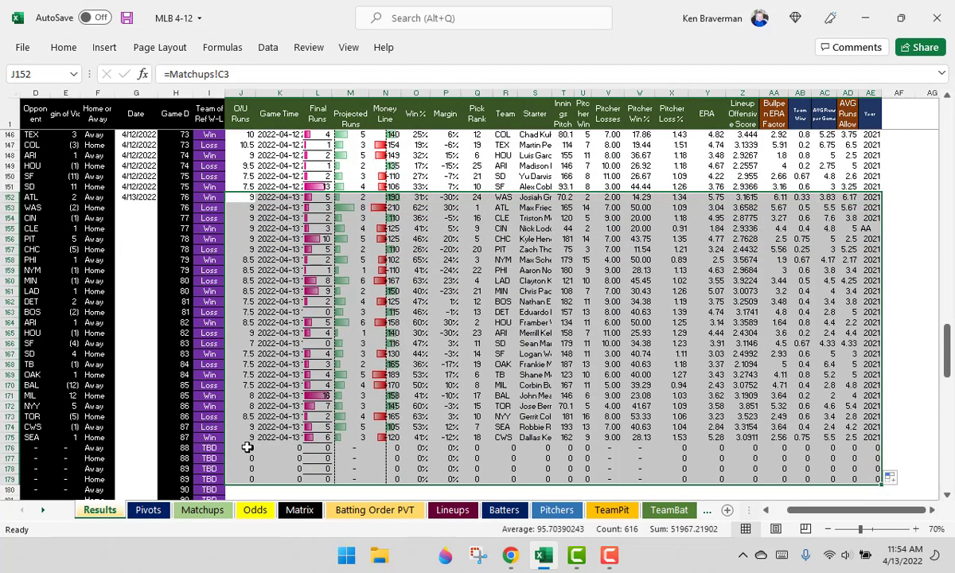
pyautogui.moveTo(248, 447); pyautogui.dragTo(932, 518)
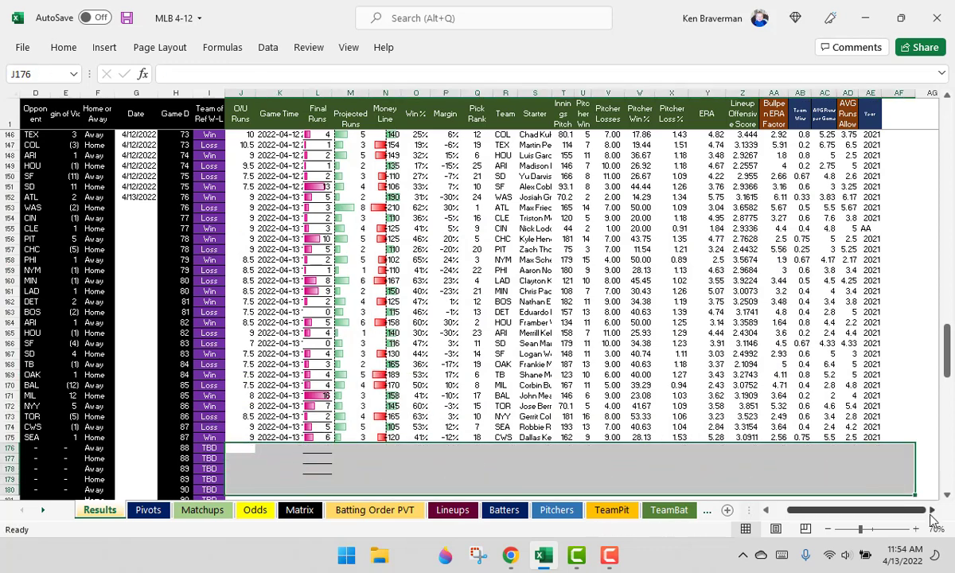
pyautogui.moveTo(137, 197); pyautogui.dragTo(141, 436)
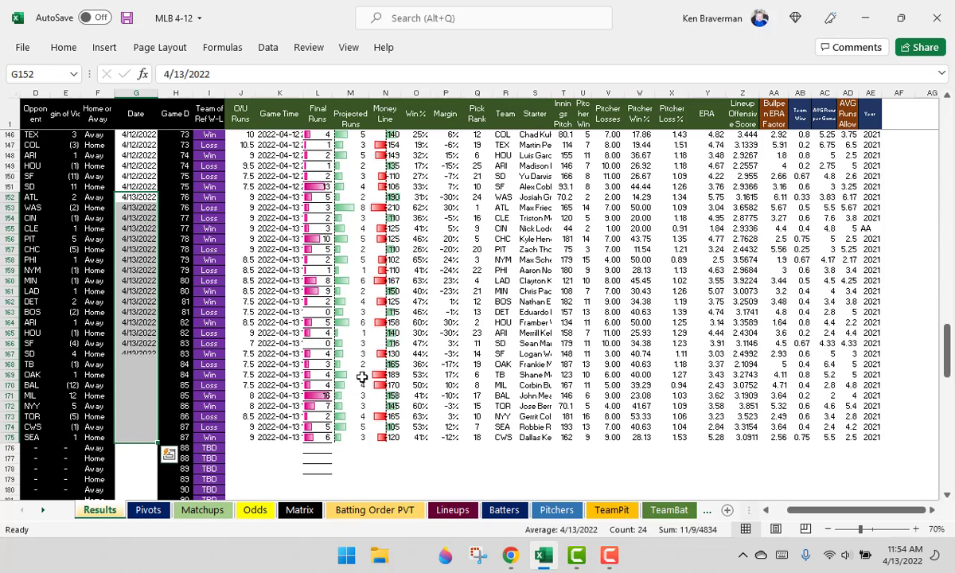
pyautogui.click(148, 509)
# - Refresh the Pivots pivot table and filter its Date slicer to 4/13/2022
pyautogui.rightClick(470, 289)
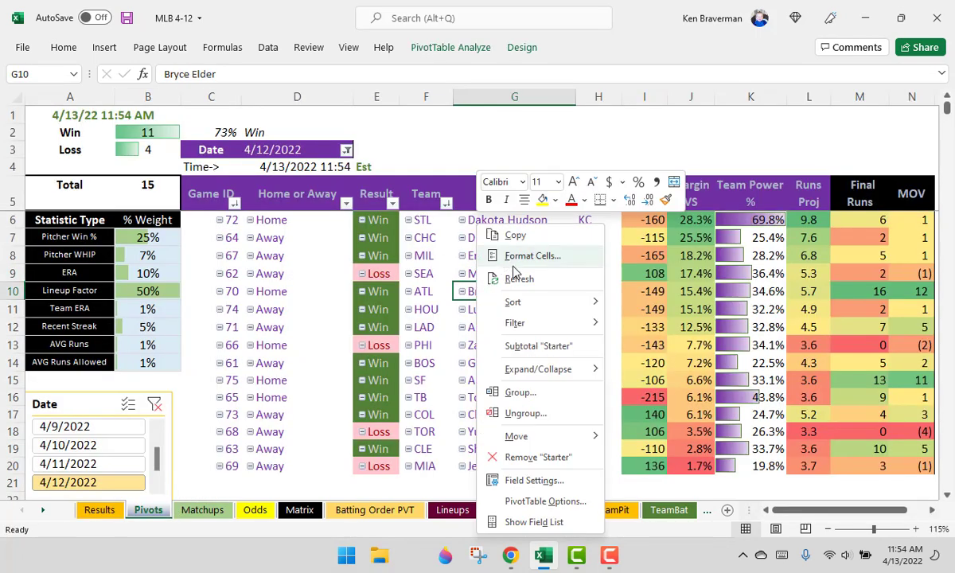
pyautogui.click(518, 279)
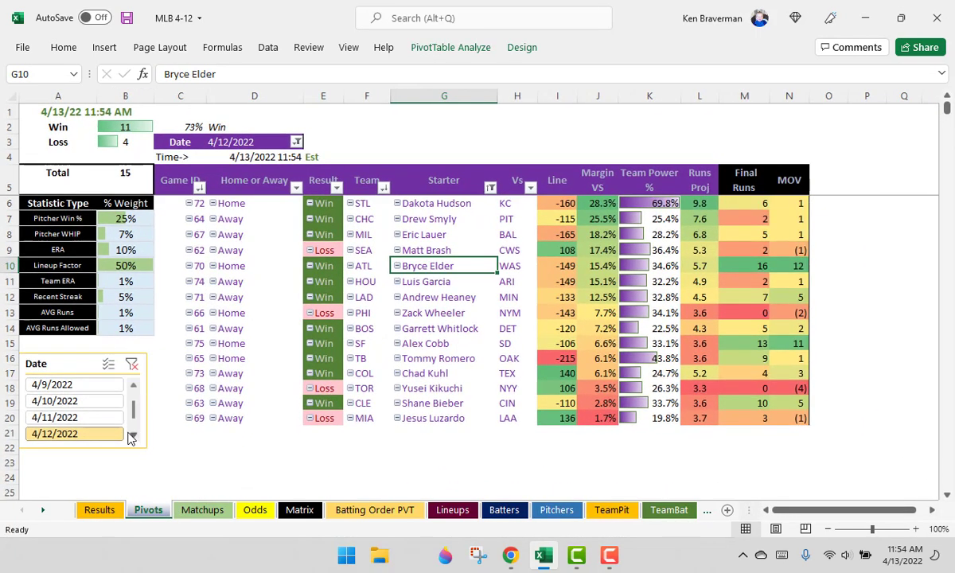
pyautogui.scroll(-1, 123, 409)
pyautogui.click(89, 432)
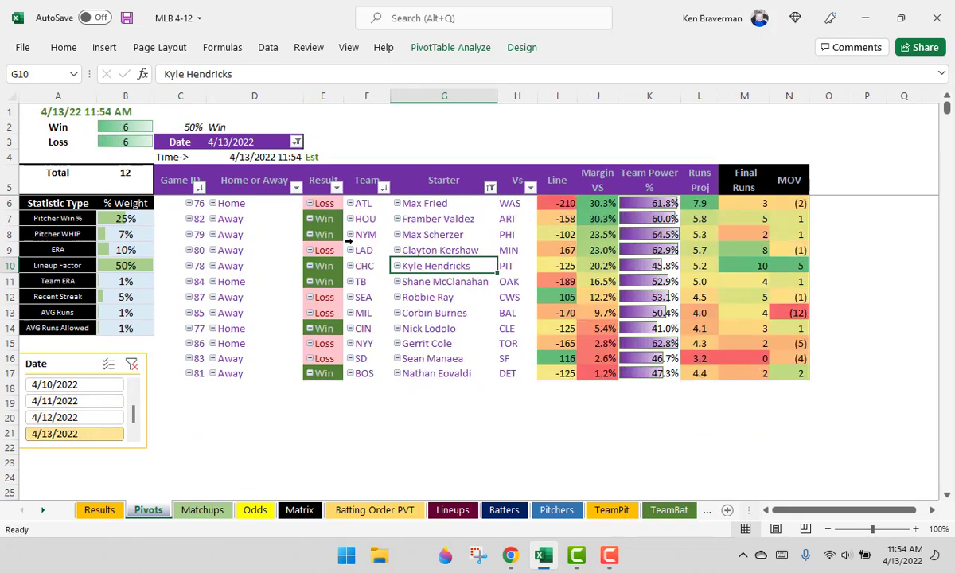
# - Clear the old final scores in Matchups E3:E28
pyautogui.click(203, 510)
pyautogui.click(184, 155)
pyautogui.moveTo(184, 156); pyautogui.dragTo(187, 484)
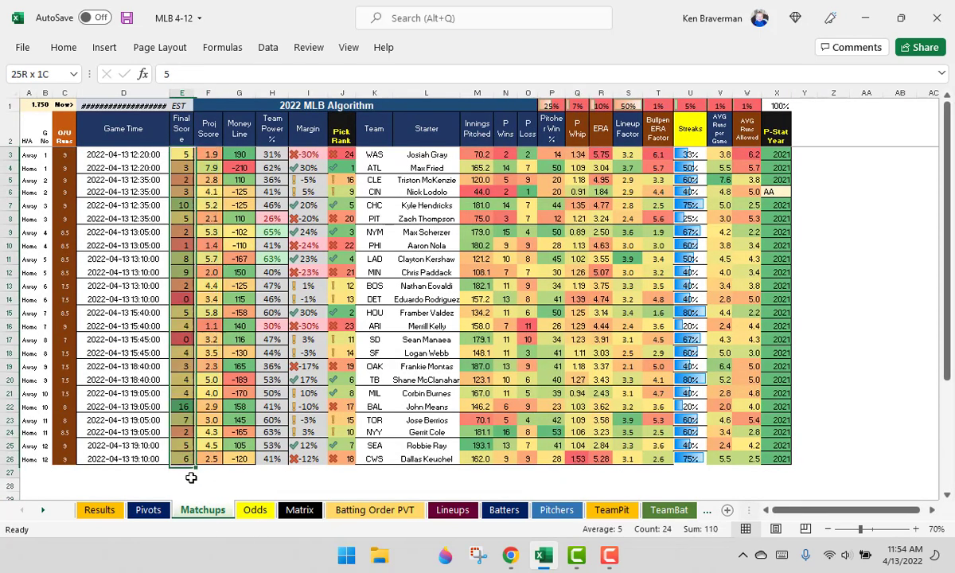
pyautogui.press('Delete')
pyautogui.click(552, 406)
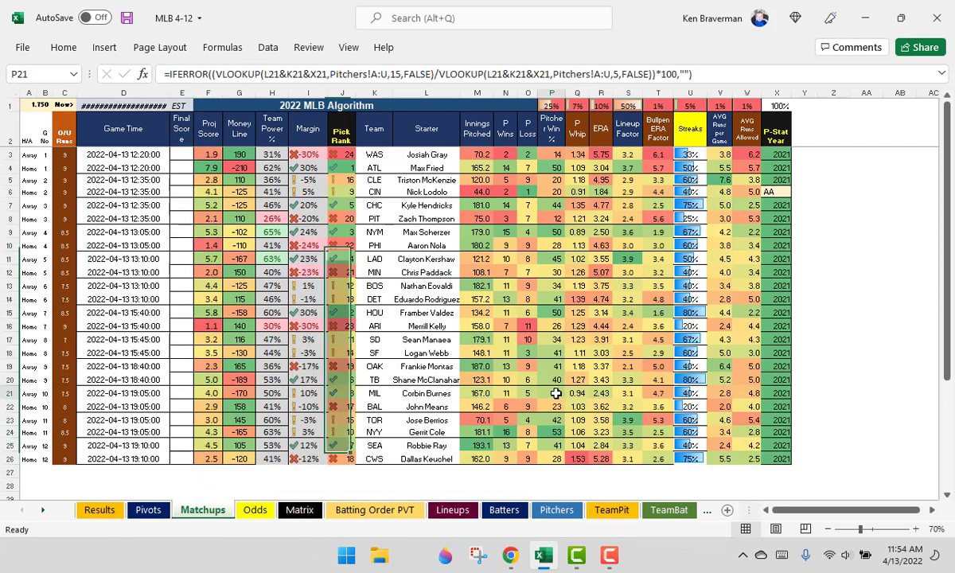
# - Refresh the Pivots pivot table again now that the scores are cleared
pyautogui.click(148, 510)
pyautogui.rightClick(420, 315)
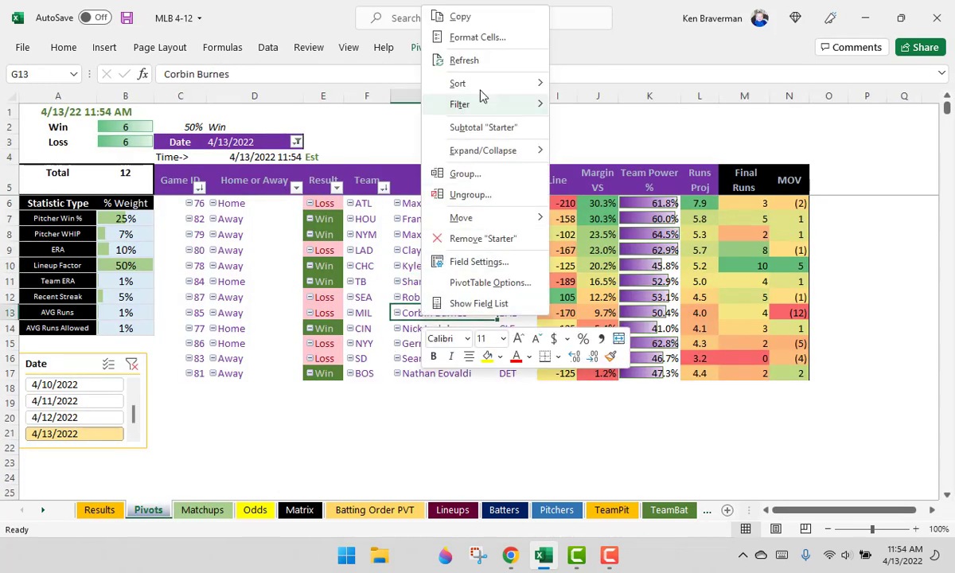
pyautogui.click(486, 64)
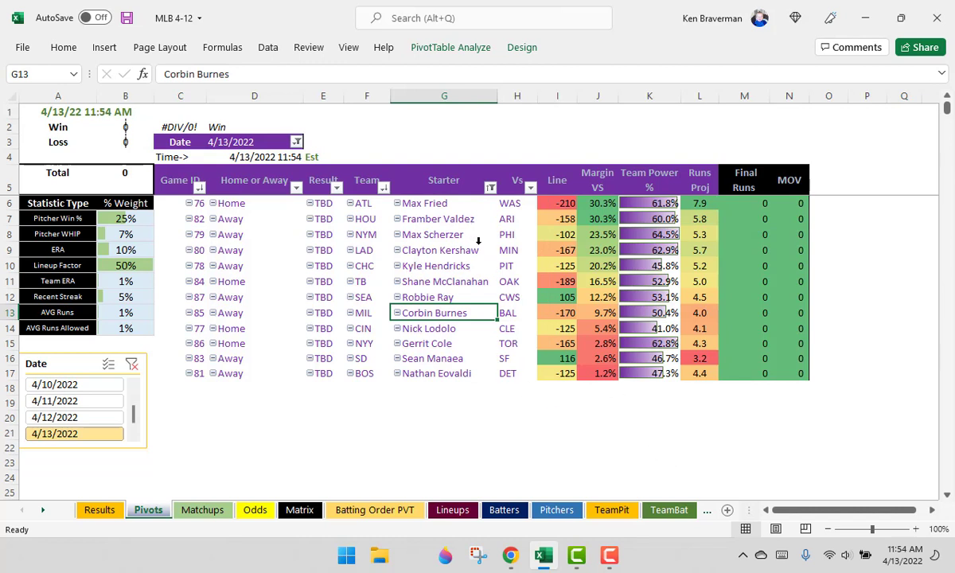
# - Check the ATL -210, LAD -167 and SEA 105 lines and total the Line values I7:I11
pyautogui.click(572, 203)
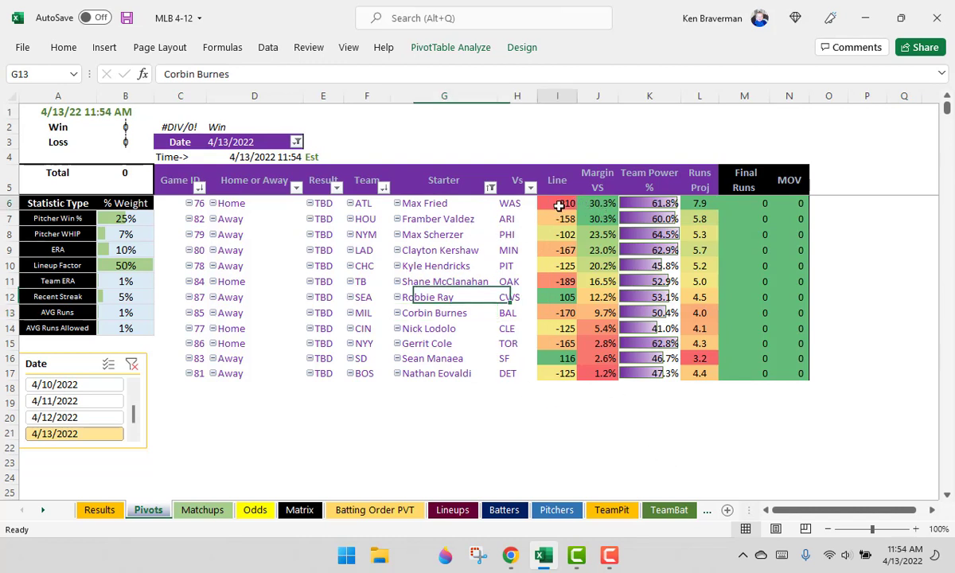
pyautogui.click(562, 250)
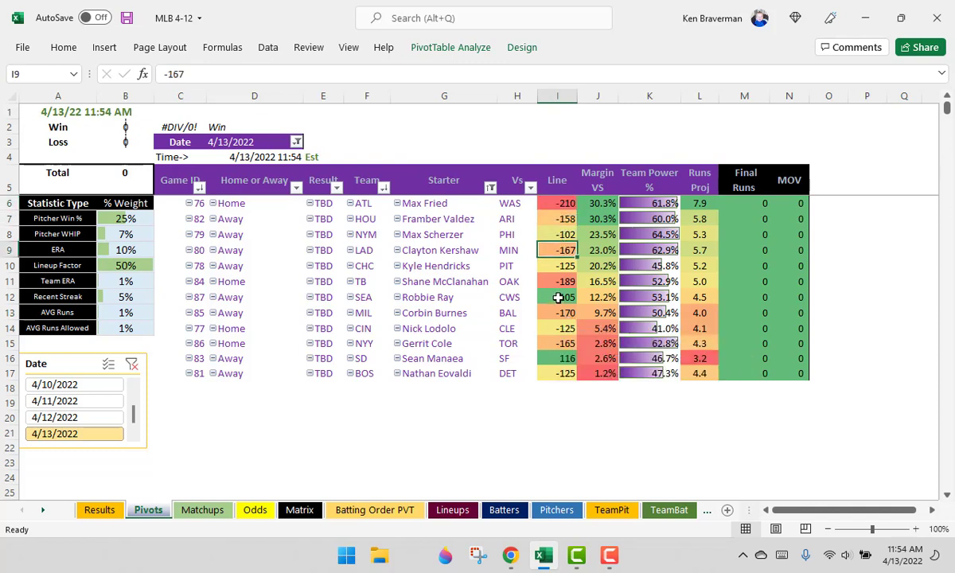
pyautogui.click(562, 296)
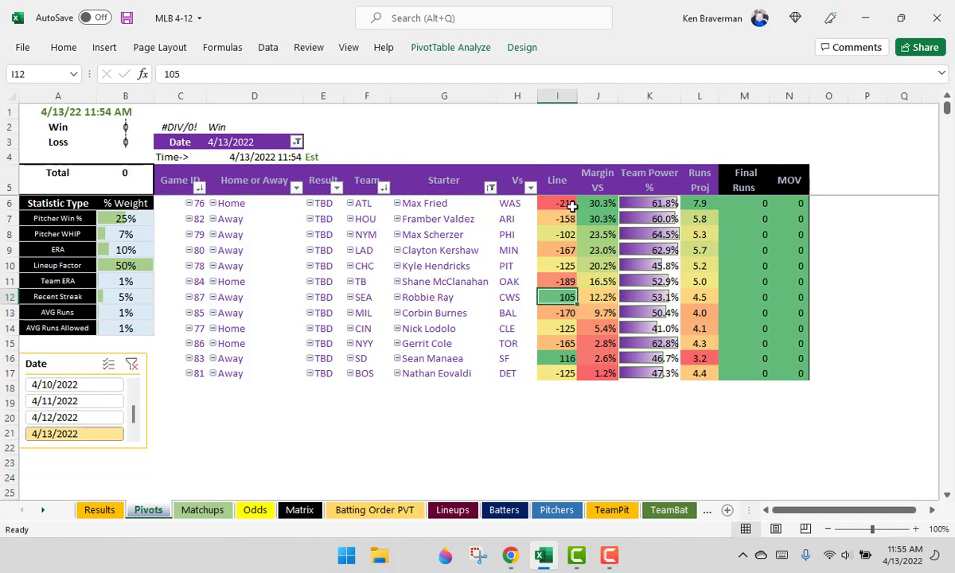
pyautogui.moveTo(565, 216); pyautogui.dragTo(568, 275)
pyautogui.click(561, 412)
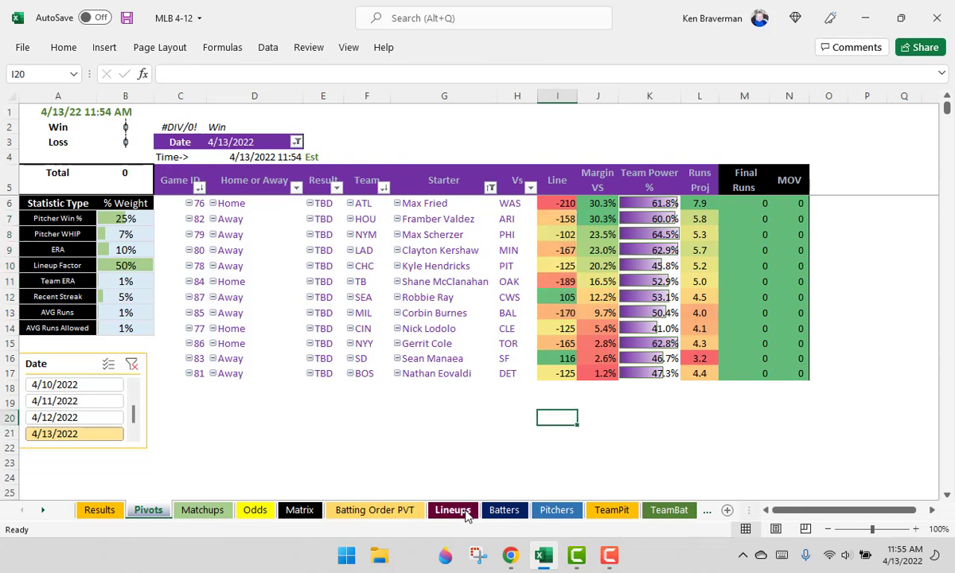
pyautogui.click(204, 511)
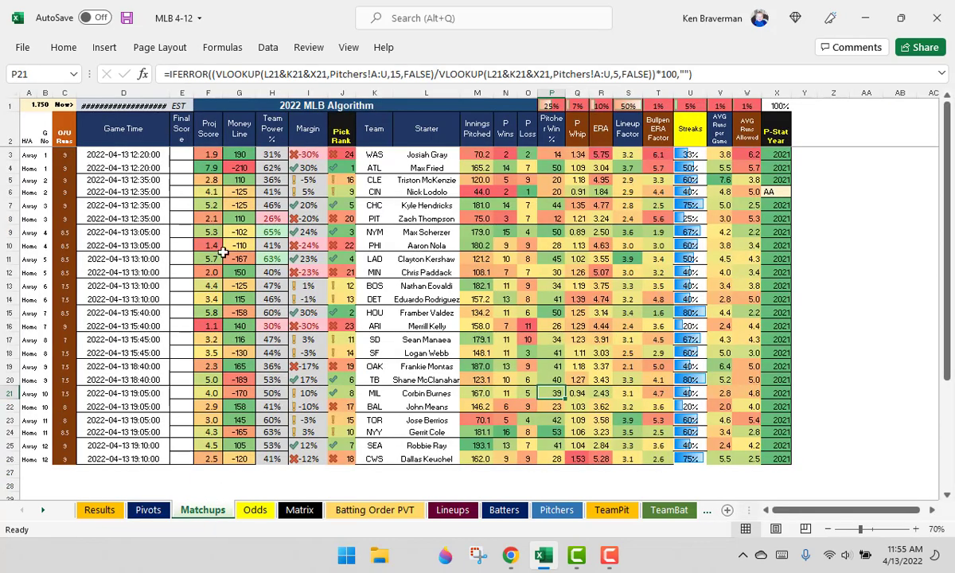
# - Copy all text from Chrome's RotoWire April 13 MLB Daily Lineups page, then return to Excel
pyautogui.click(510, 555)
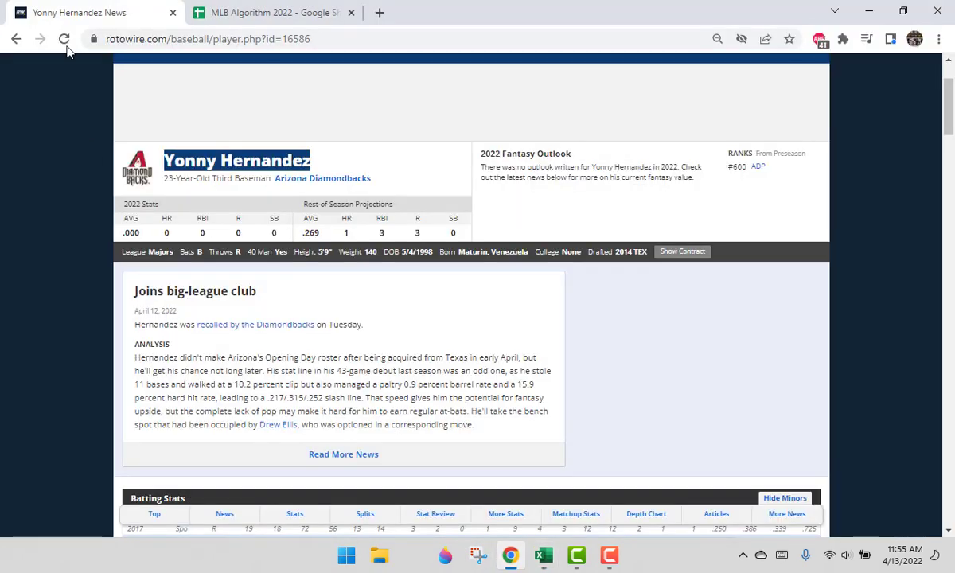
pyautogui.click(19, 40)
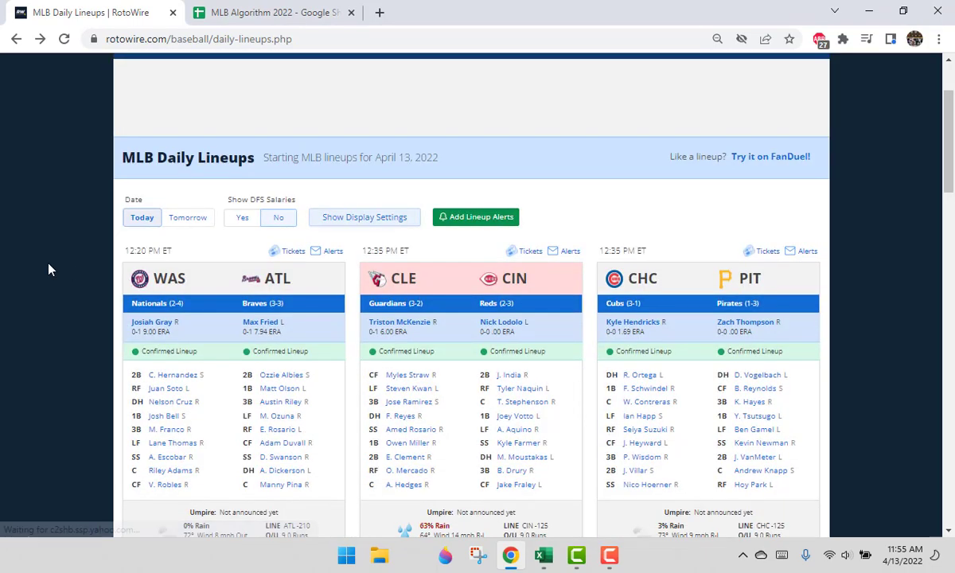
pyautogui.hotkey('ctrl', 'a')
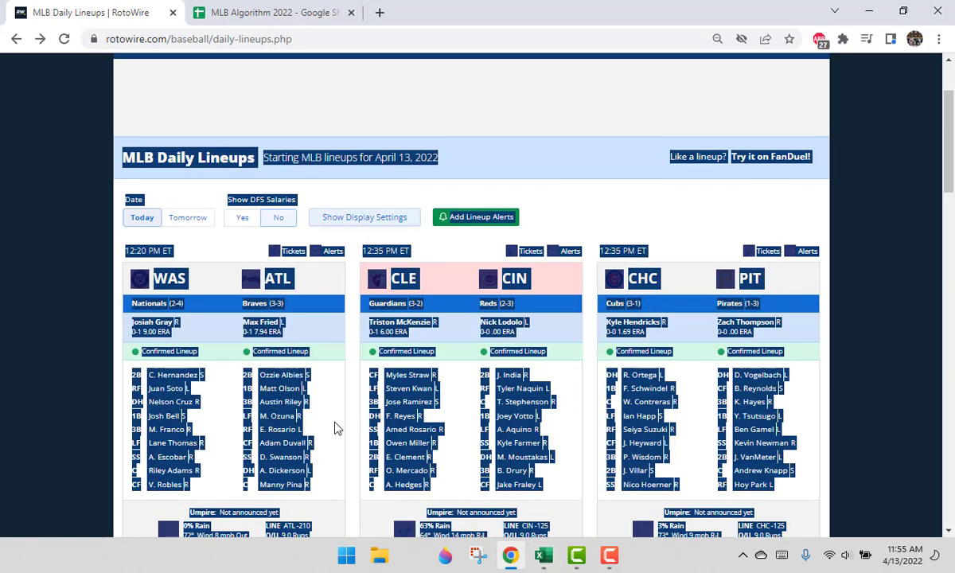
pyautogui.click(544, 557)
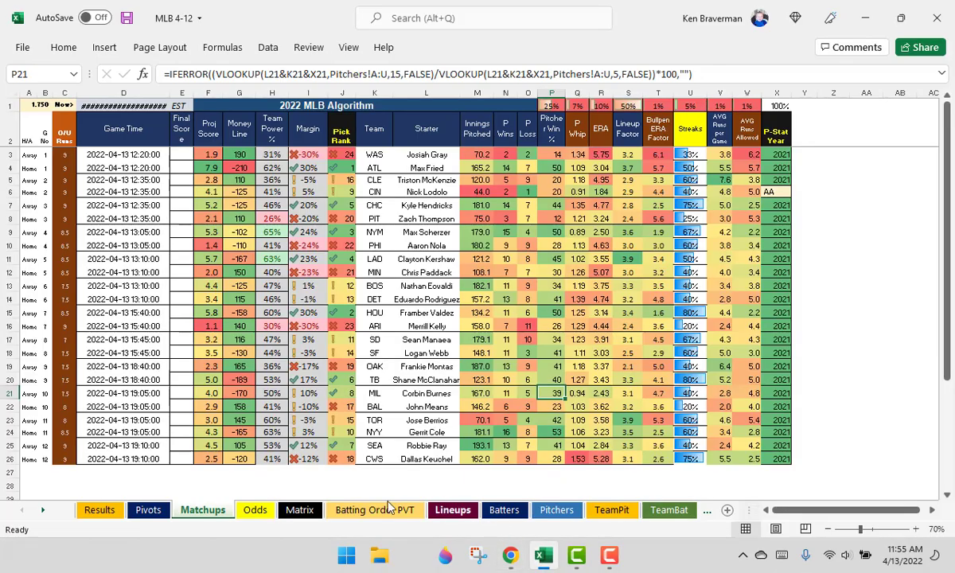
# - Replace Lineups column L with the RotoWire text and refresh the roster pivot so WAS includes Riley Adams
pyautogui.click(440, 514)
pyautogui.click(183, 93)
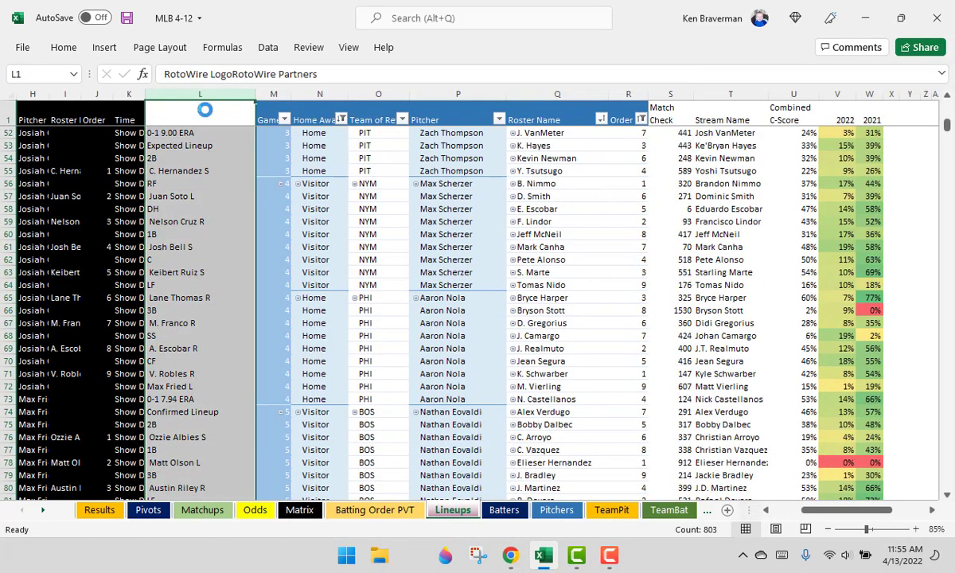
pyautogui.press('Delete')
pyautogui.rightClick(198, 110)
pyautogui.press('Escape')
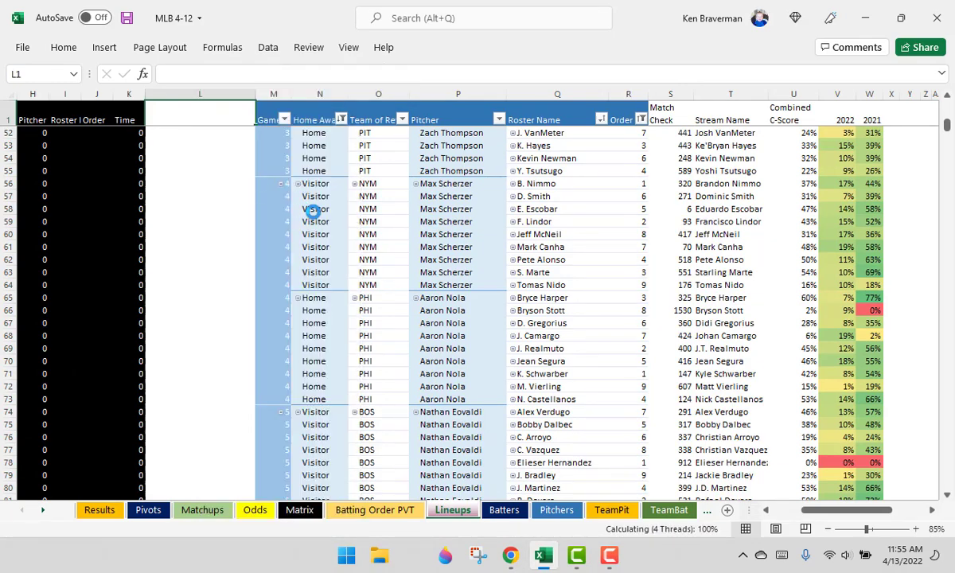
pyautogui.hotkey('ctrl', 'v')
pyautogui.scroll(15, 430, 263)
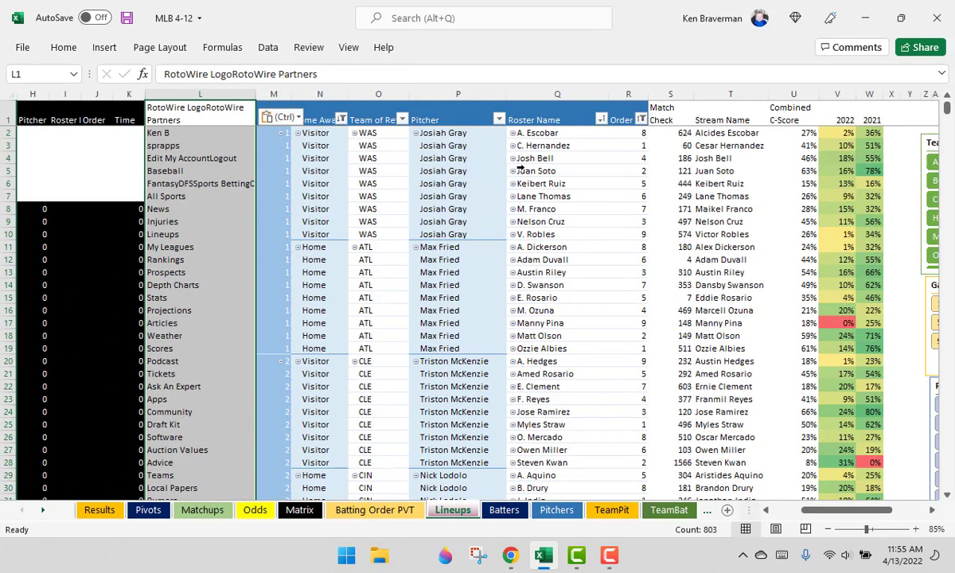
pyautogui.moveTo(546, 133); pyautogui.dragTo(545, 234)
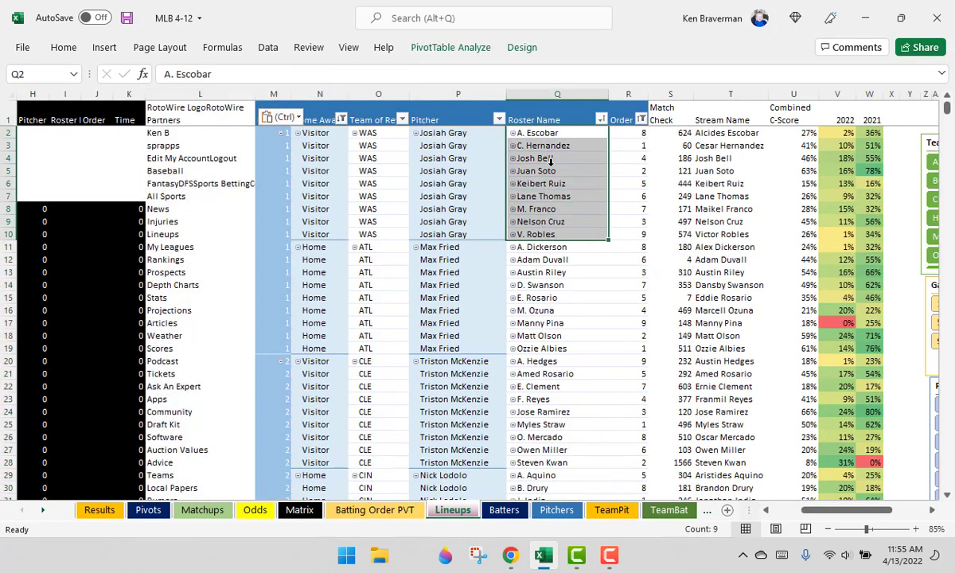
pyautogui.rightClick(557, 169)
pyautogui.click(595, 221)
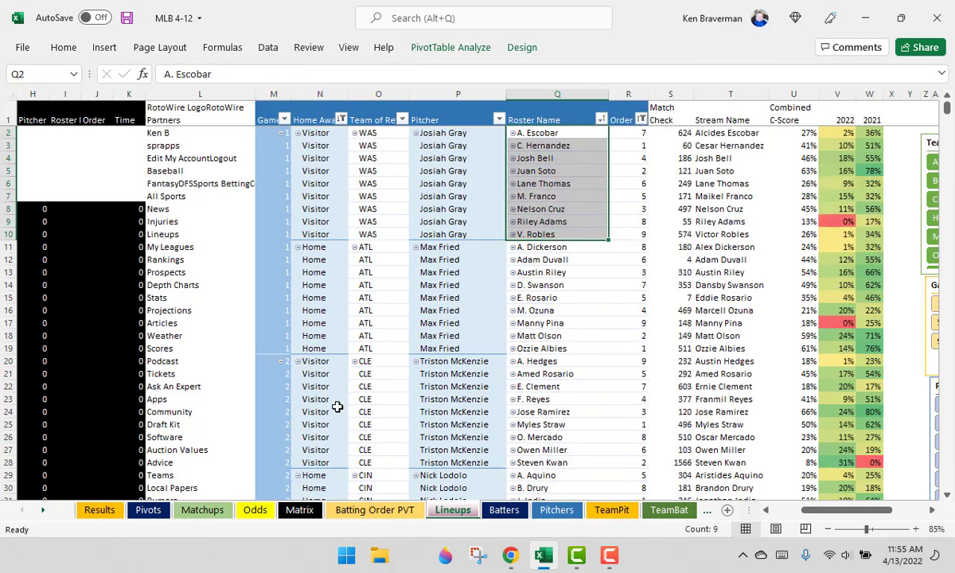
# - Refresh the Batting Order PVT pivot table with the new 4/13 lineups
pyautogui.click(374, 509)
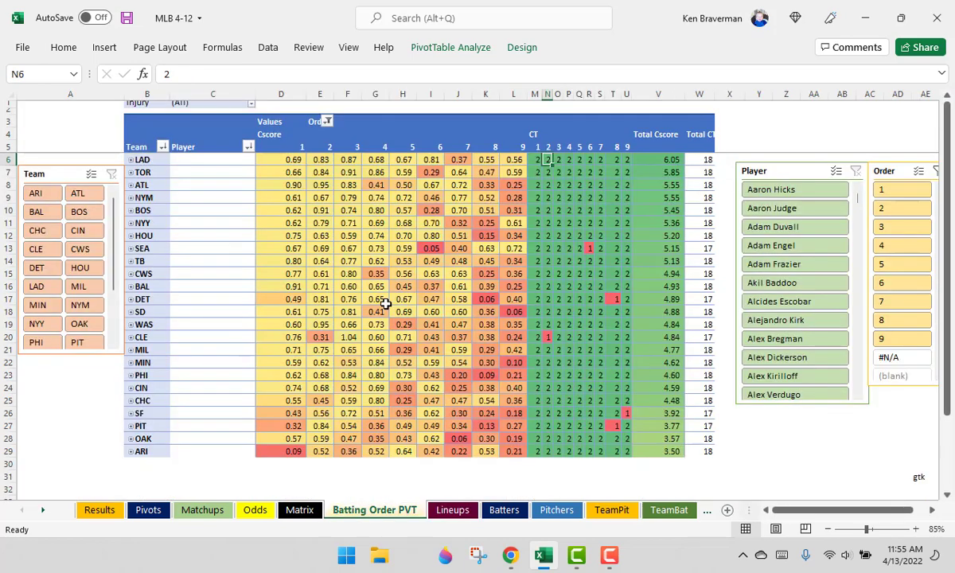
pyautogui.rightClick(437, 224)
pyautogui.click(503, 300)
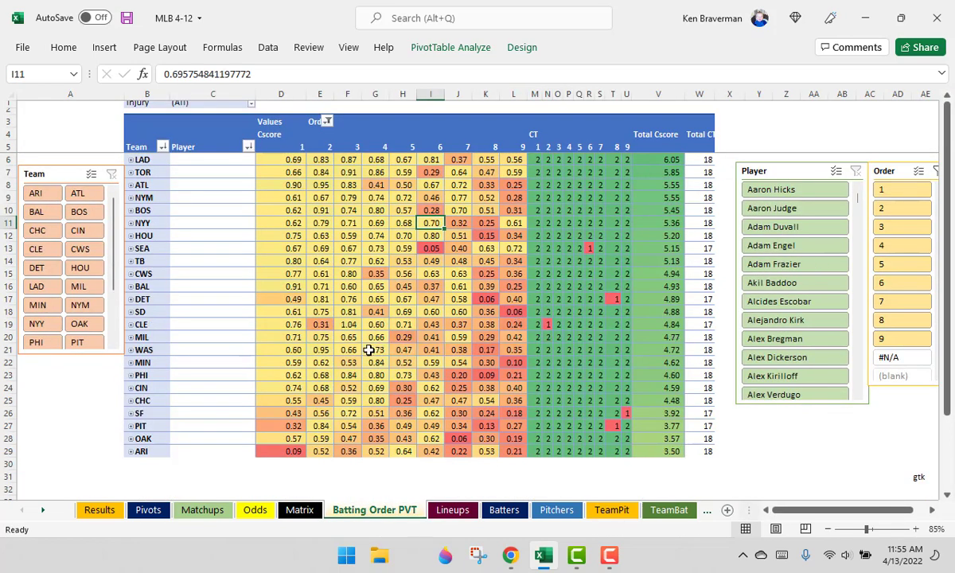
pyautogui.click(208, 512)
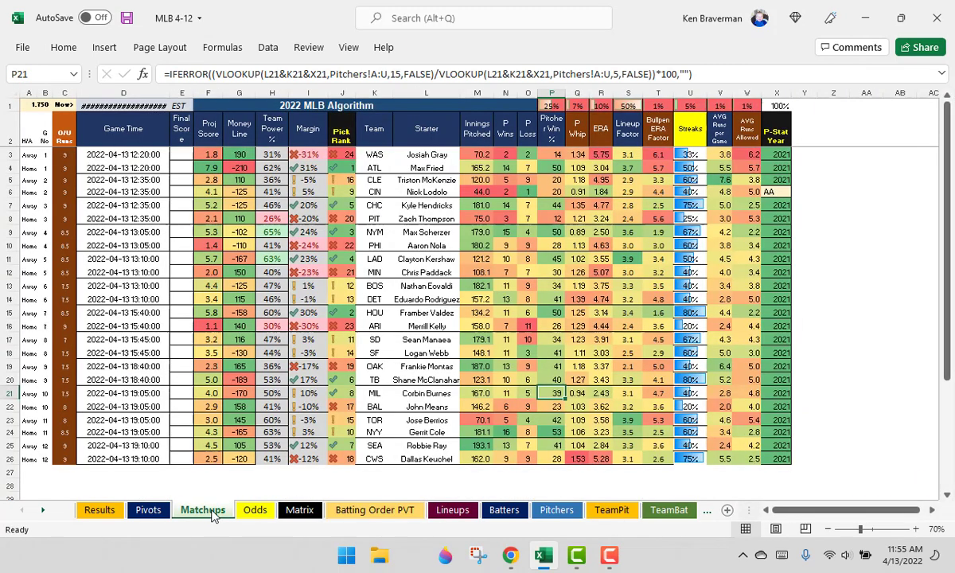
# - Refresh the Pivots sheet's pivot table so its projections use the new lineups
pyautogui.click(148, 511)
pyautogui.rightClick(462, 265)
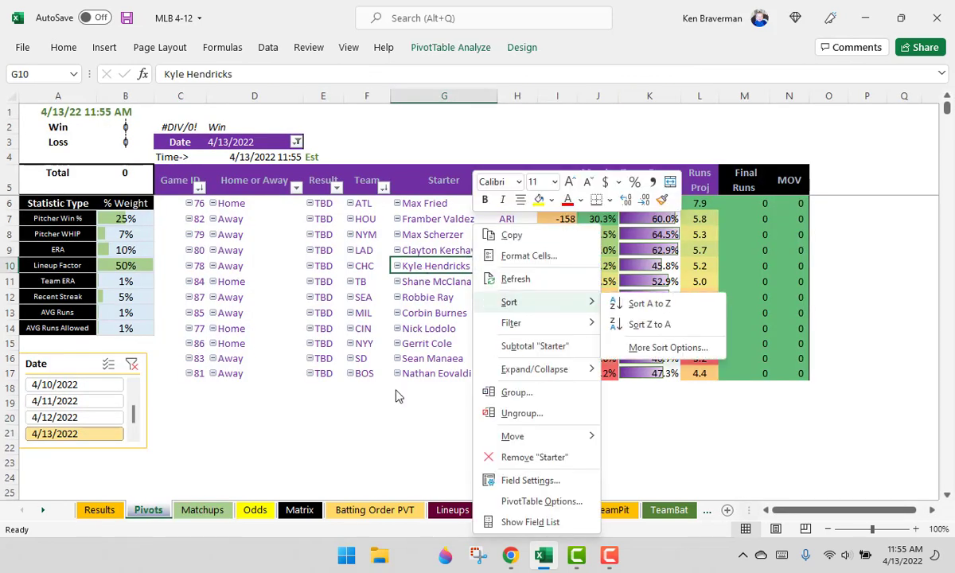
pyautogui.press('Escape')
pyautogui.click(587, 201)
pyautogui.rightClick(402, 297)
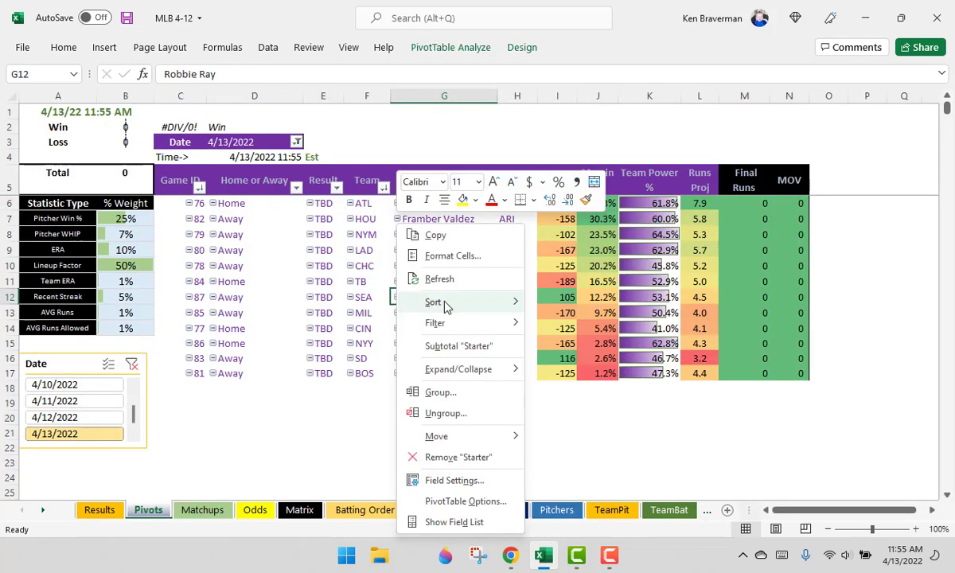
pyautogui.click(459, 279)
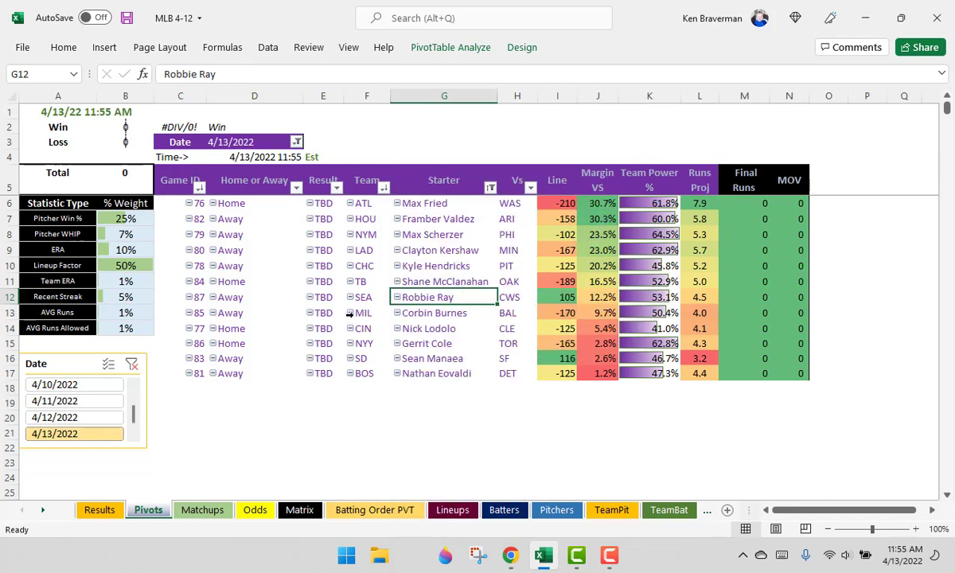
pyautogui.click(202, 510)
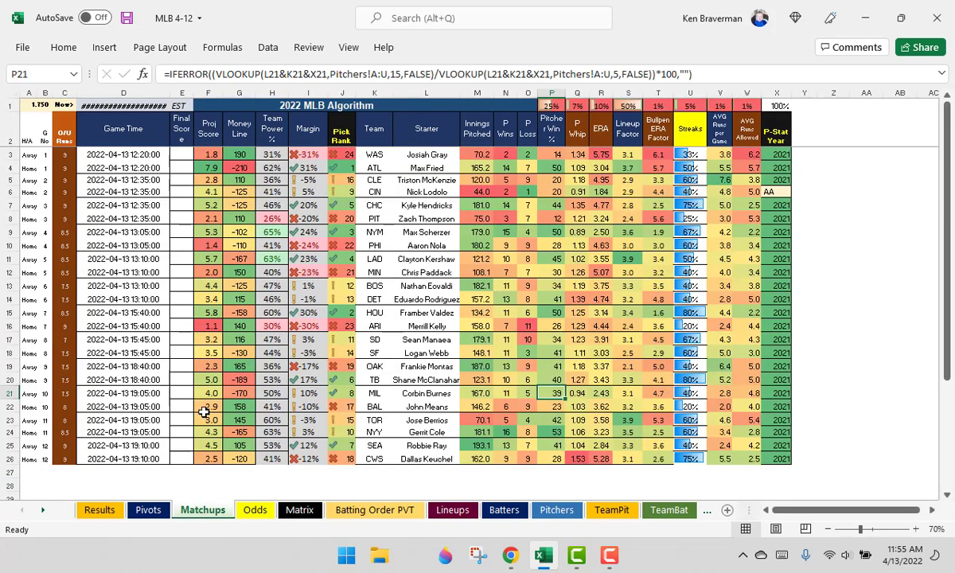
# - Autofit column D to show the 4/13/2022 11:56 AM timestamp, then copy Matchups D1:X14
pyautogui.click(148, 312)
pyautogui.moveTo(383, 316); pyautogui.dragTo(377, 327)
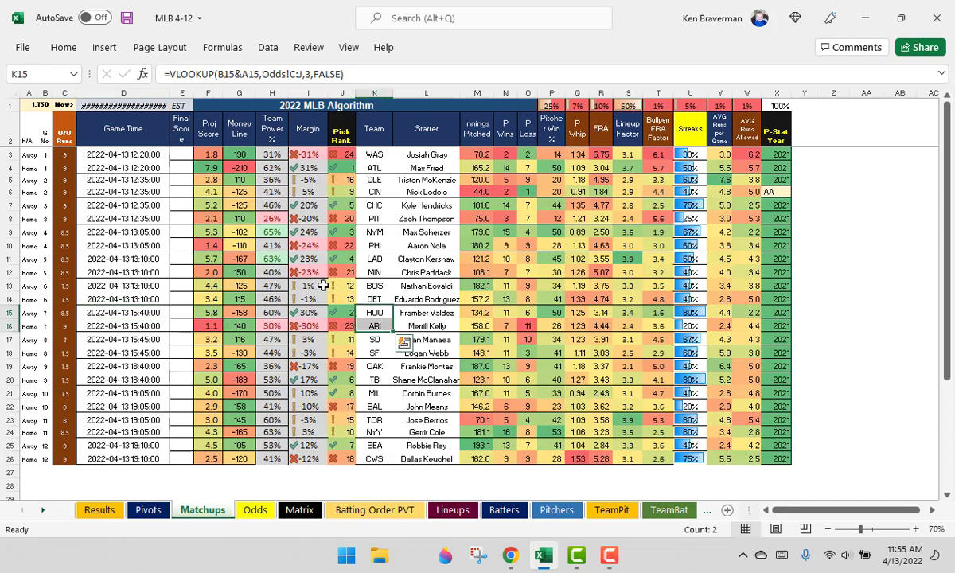
pyautogui.doubleClick(167, 94)
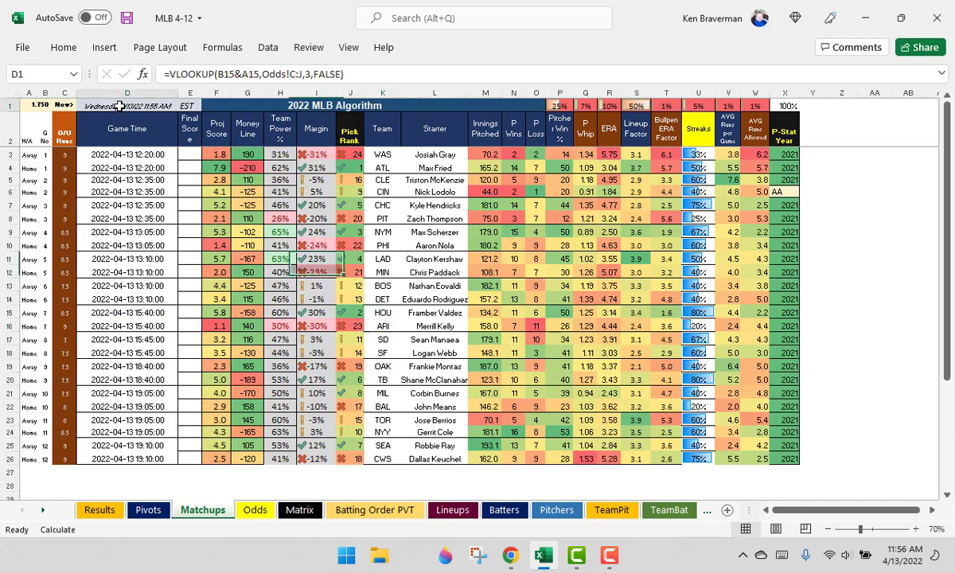
pyautogui.moveTo(119, 104); pyautogui.dragTo(786, 295)
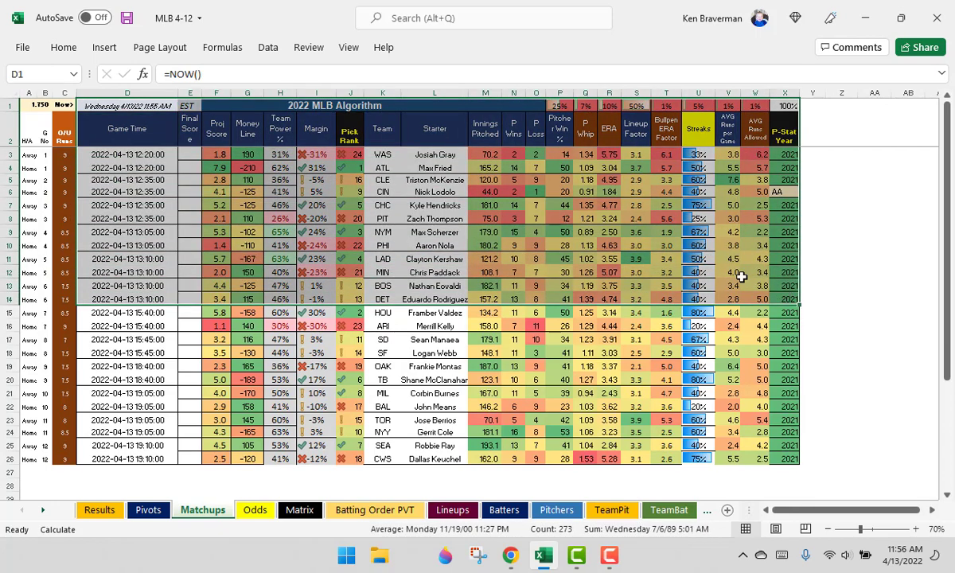
pyautogui.rightClick(368, 103)
pyautogui.click(418, 122)
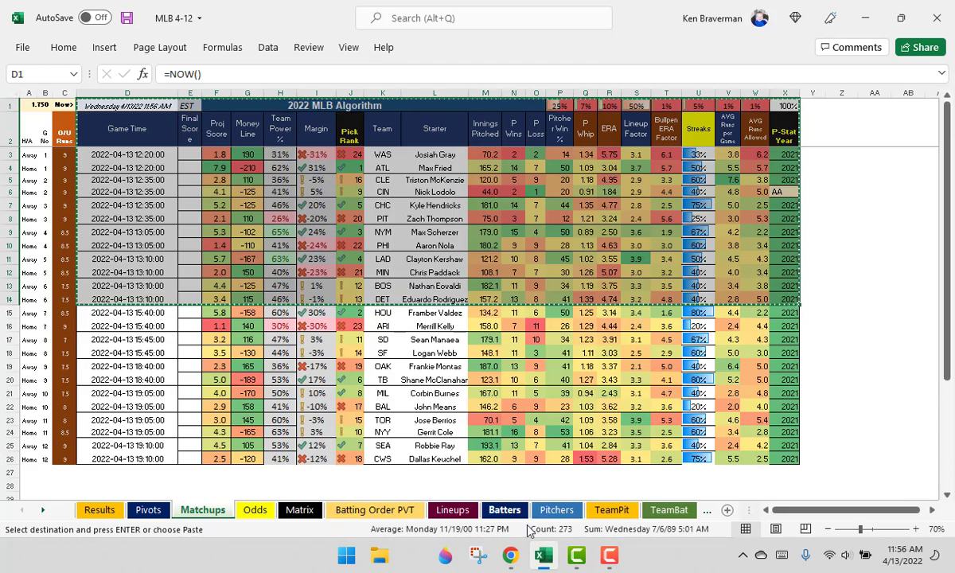
# - Duplicate the 4/12 sheet in the MLB Algorithm 2022 spreadsheet
pyautogui.click(513, 557)
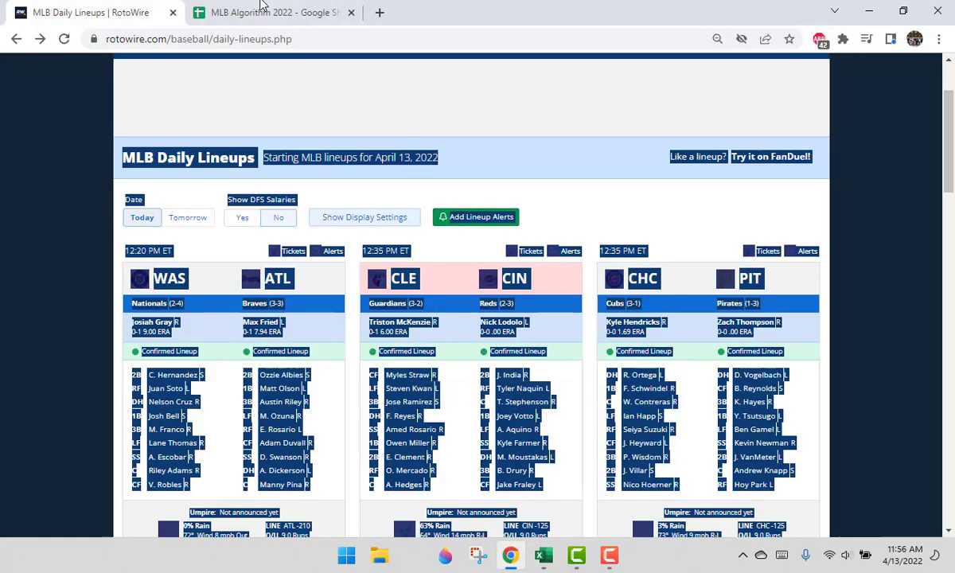
pyautogui.click(270, 12)
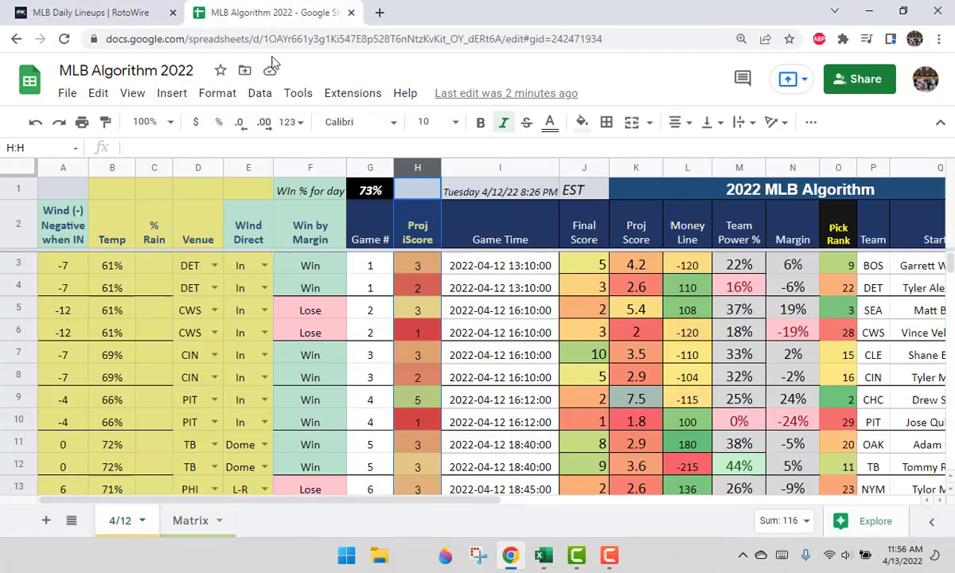
pyautogui.rightClick(117, 529)
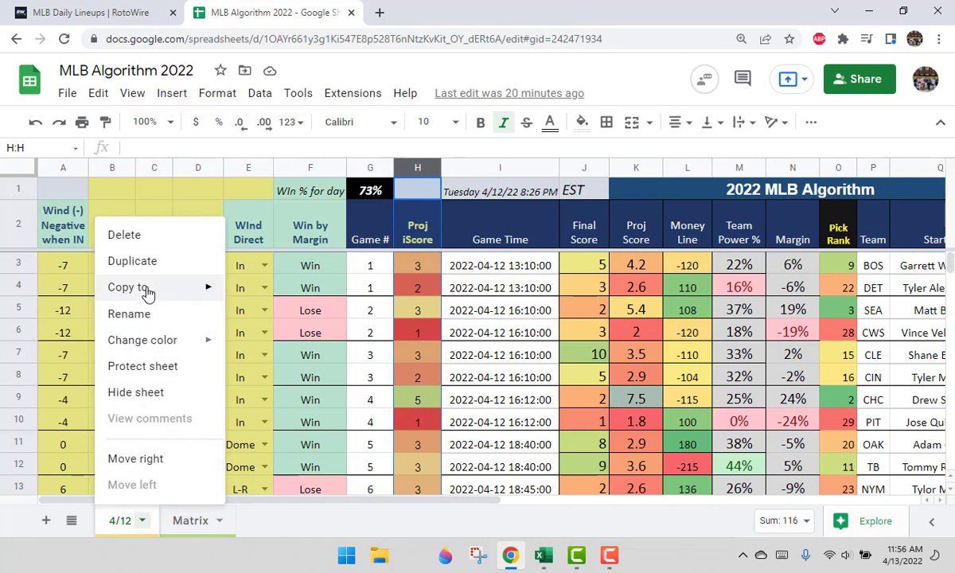
pyautogui.press('Return')
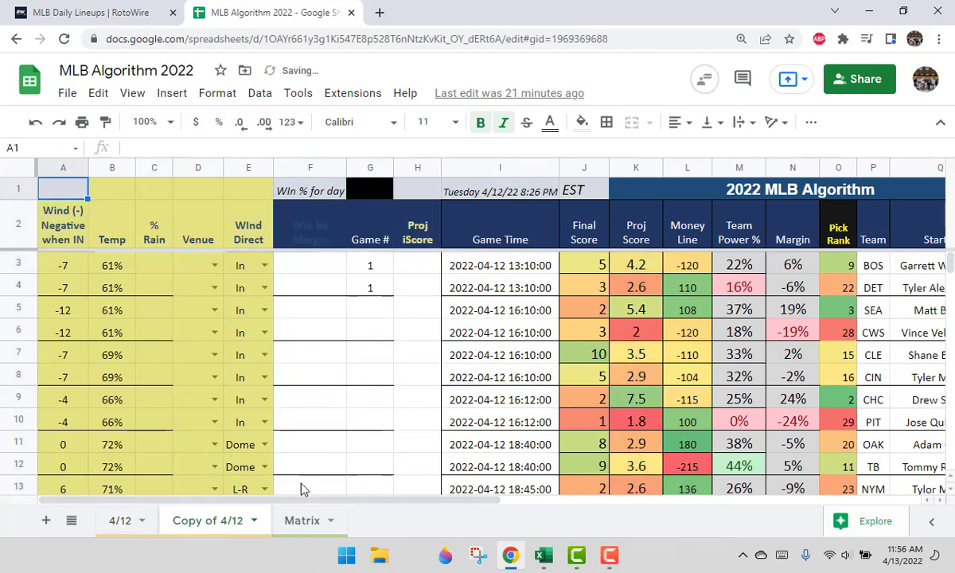
# - Rename the duplicated sheet to 4/13 and start hiding the original 4/12 sheet
pyautogui.click(941, 122)
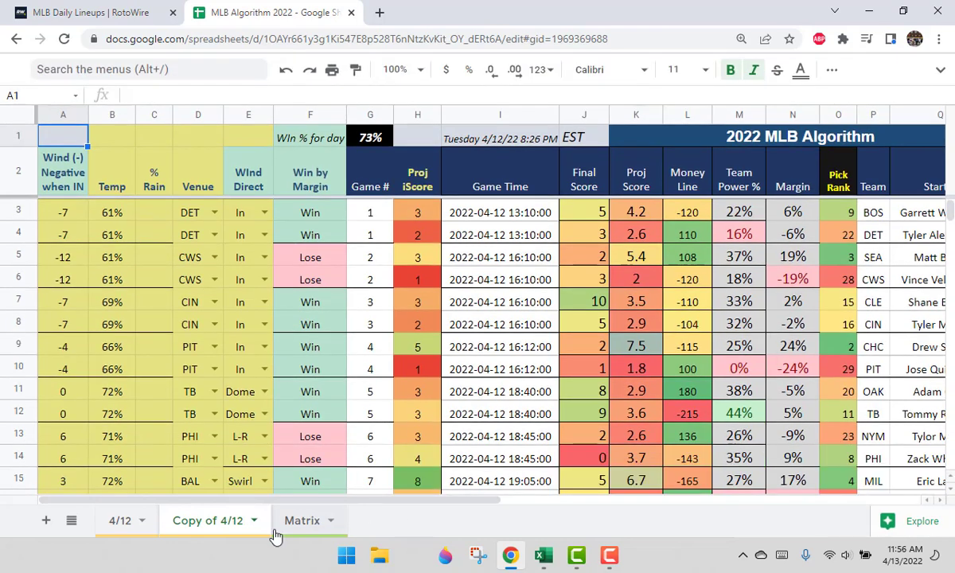
pyautogui.rightClick(193, 515)
pyautogui.click(229, 314)
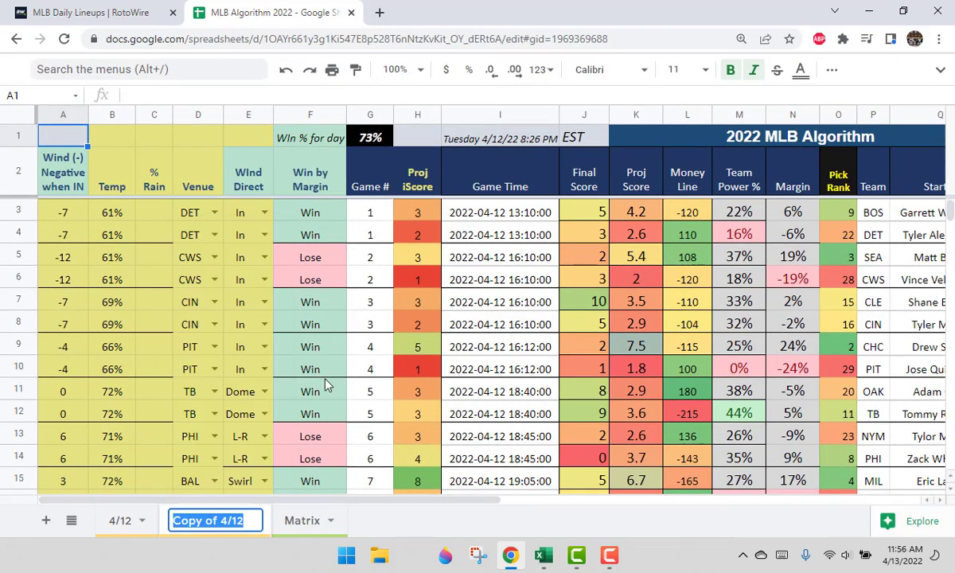
pyautogui.write('4/13')
pyautogui.press('Return')
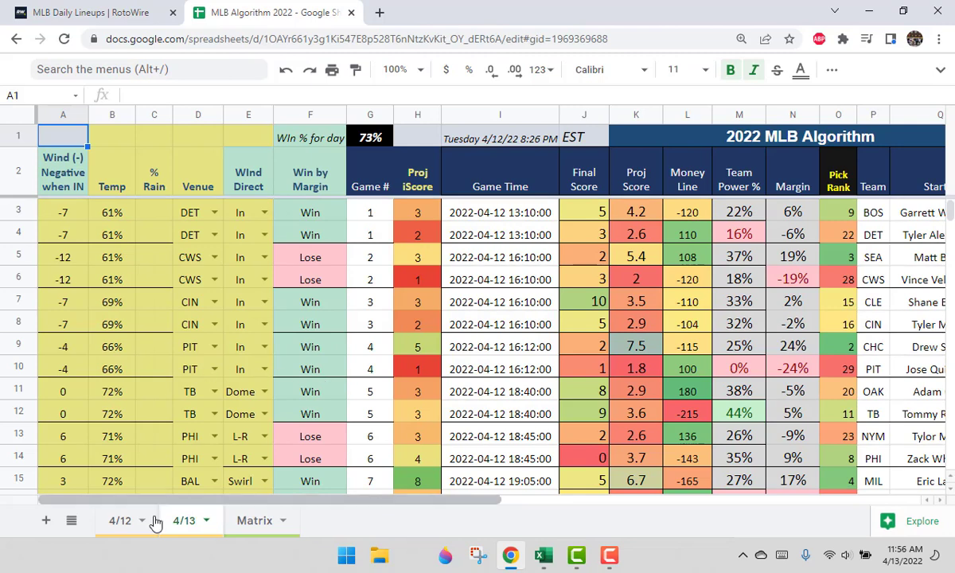
pyautogui.rightClick(123, 520)
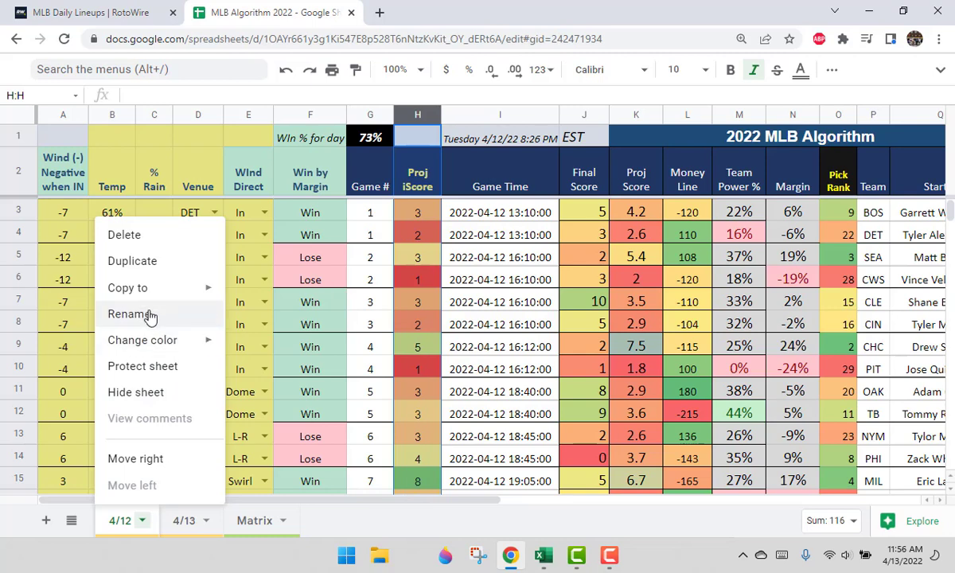
# - Hide the 4/12 sheet and clear the old wind and temp values on 4/13
pyautogui.click(142, 392)
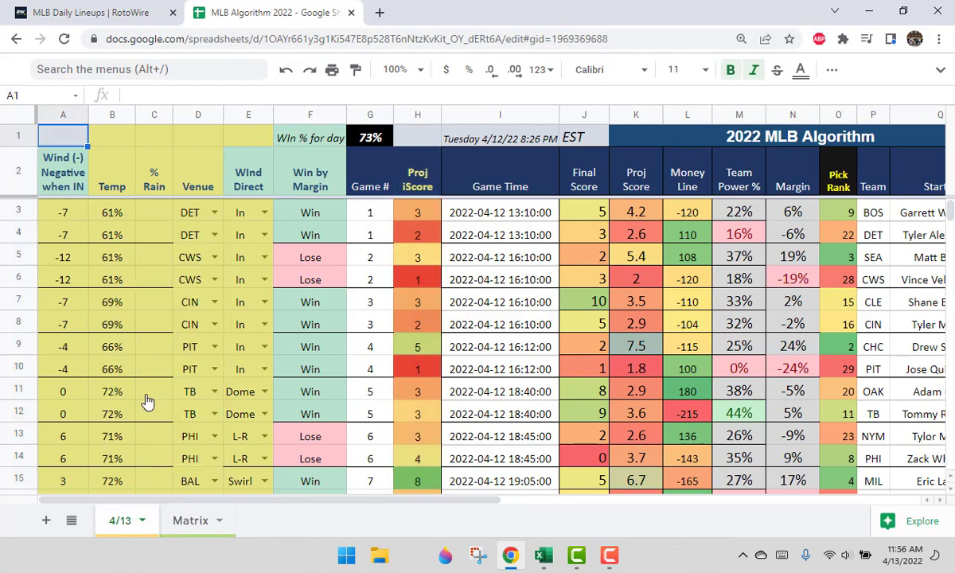
pyautogui.click(109, 222)
pyautogui.moveTo(63, 213); pyautogui.dragTo(112, 212)
pyautogui.hotkey('ctrl', 'shift', 'Down')
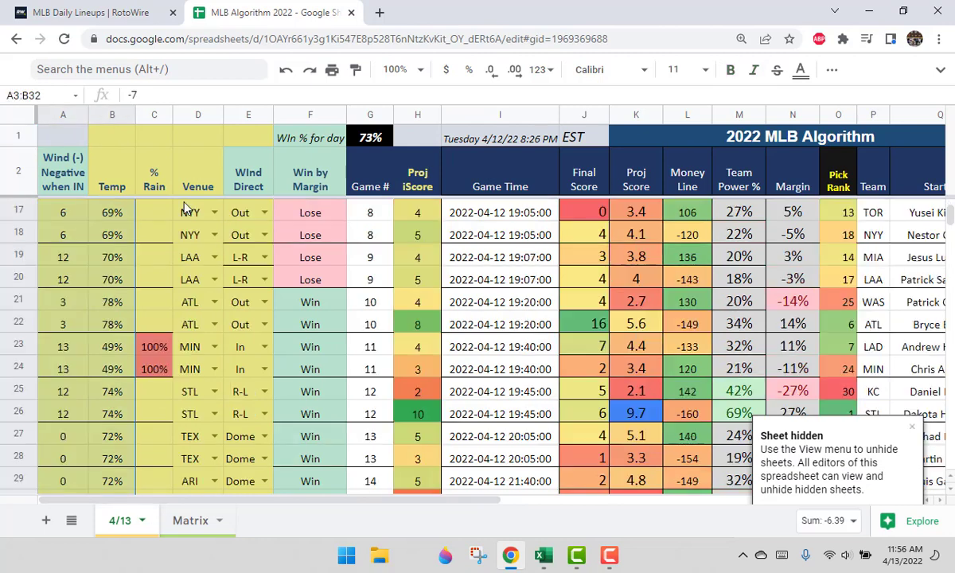
pyautogui.press('Delete')
# - Clear the old % rain and wind direction values
pyautogui.press('Right')
pyautogui.press('Right')
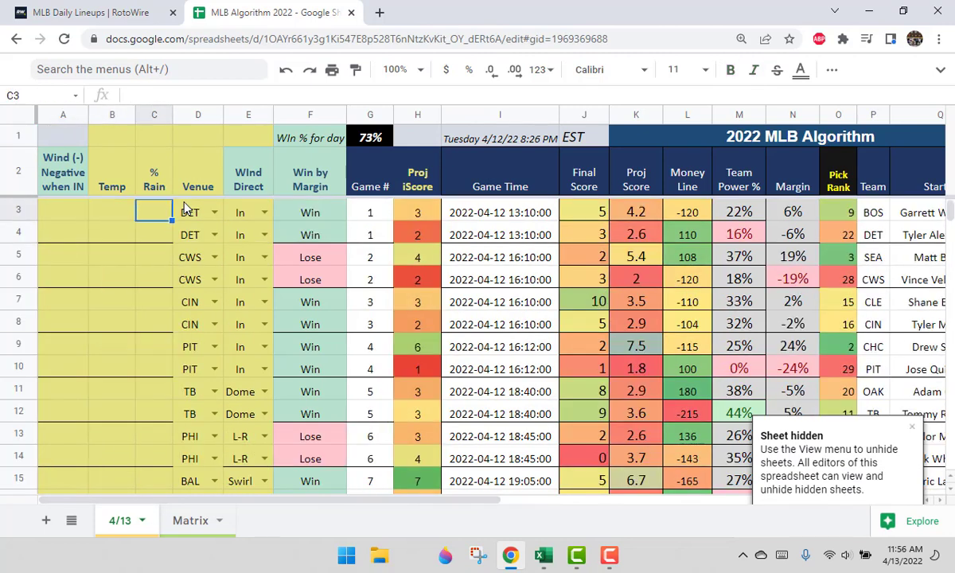
pyautogui.hotkey('ctrl', 'shift', 'Down')
pyautogui.hotkey('shift', 'Down')
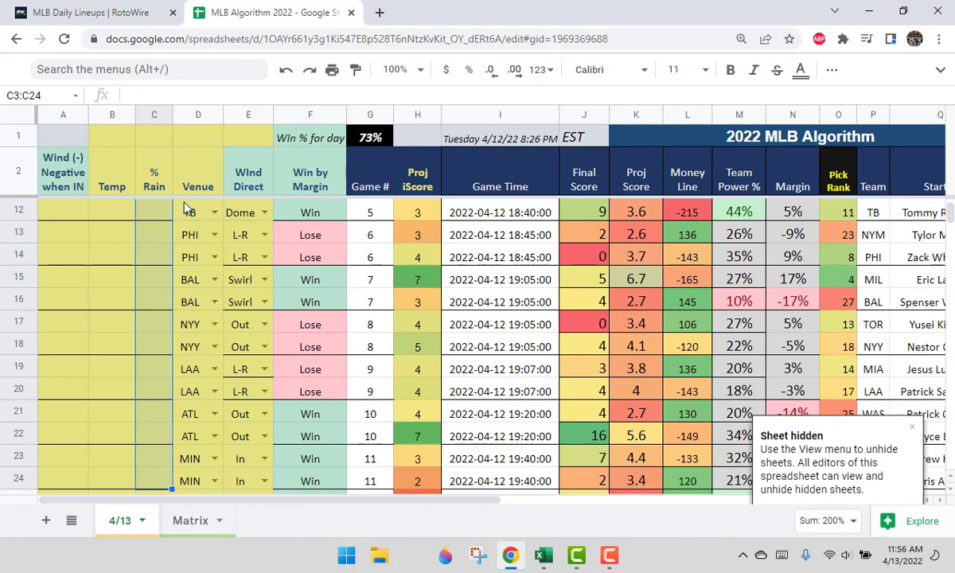
pyautogui.press('Right')
# - Clear the old game data from row 3 through column AC down to row 32
pyautogui.press('Right')
pyautogui.hotkey('ctrl', 'shift', 'Down')
pyautogui.hotkey('ctrl', 'shift', 'Down')
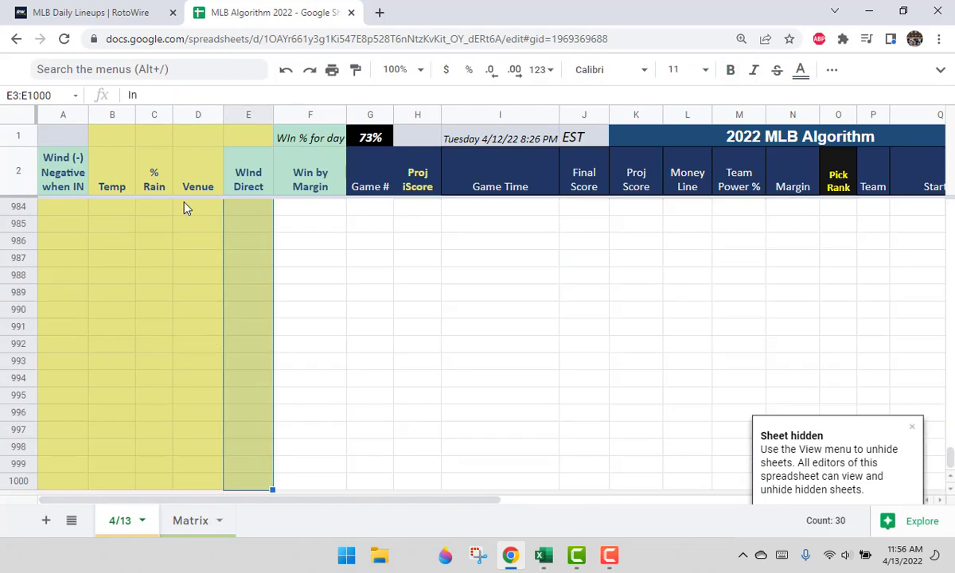
pyautogui.press('Delete')
pyautogui.hotkey('ctrl', 'shift', 'Up')
pyautogui.press('Right')
pyautogui.press('Right')
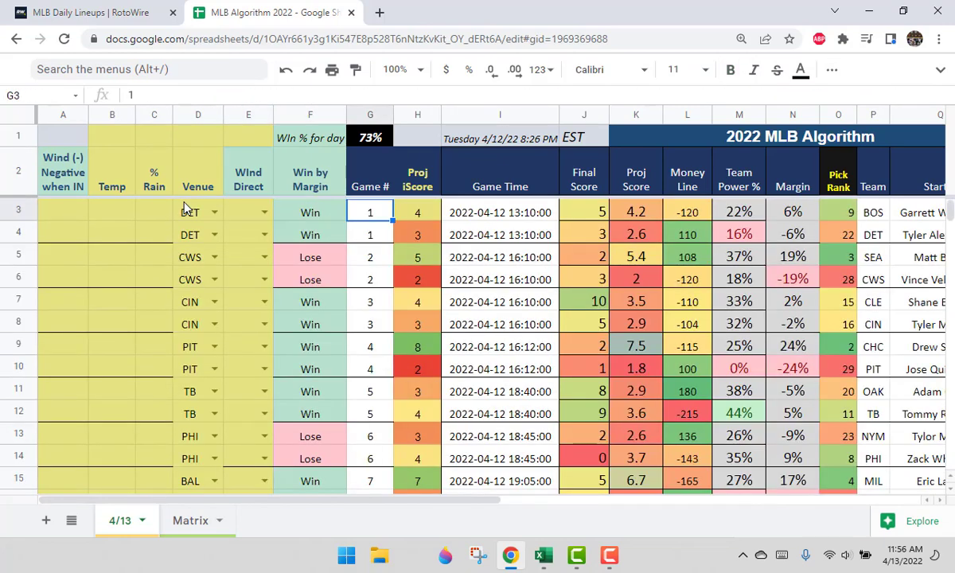
pyautogui.press('Right')
pyautogui.hotkey('ctrl', 'shift', 'Right')
pyautogui.press('Left')
pyautogui.press('Left')
pyautogui.press('Right')
pyautogui.press('Right')
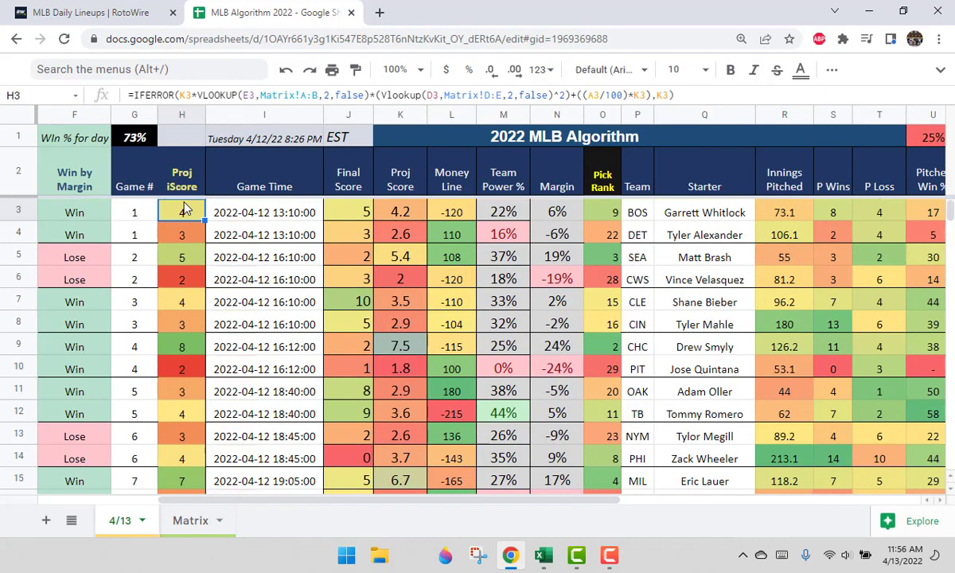
pyautogui.press('Right')
pyautogui.hotkey('ctrl', 'shift', 'Right')
pyautogui.hotkey('ctrl', 'shift', 'Down')
pyautogui.press('Delete')
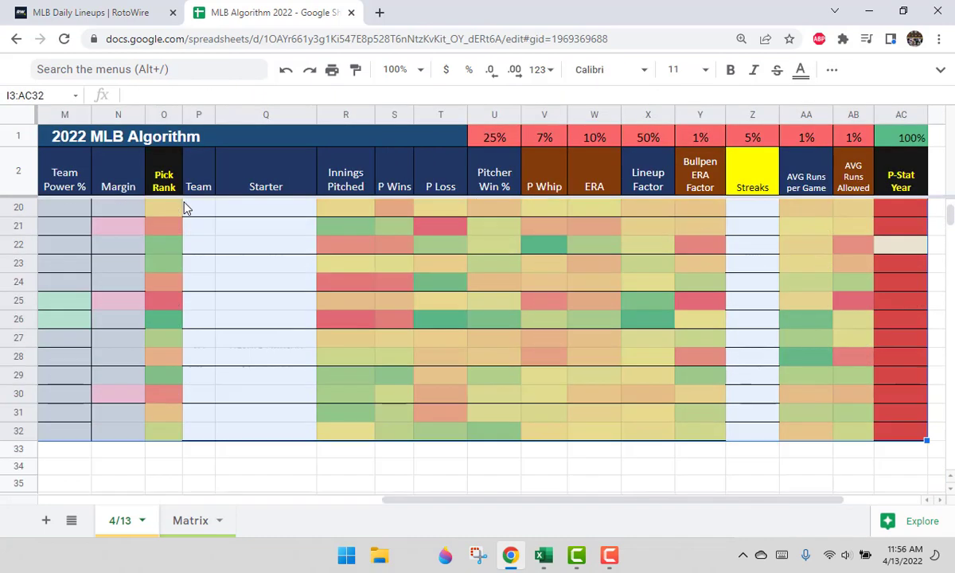
pyautogui.press('Up')
pyautogui.press('Up')
pyautogui.press('Left')
pyautogui.press('Left')
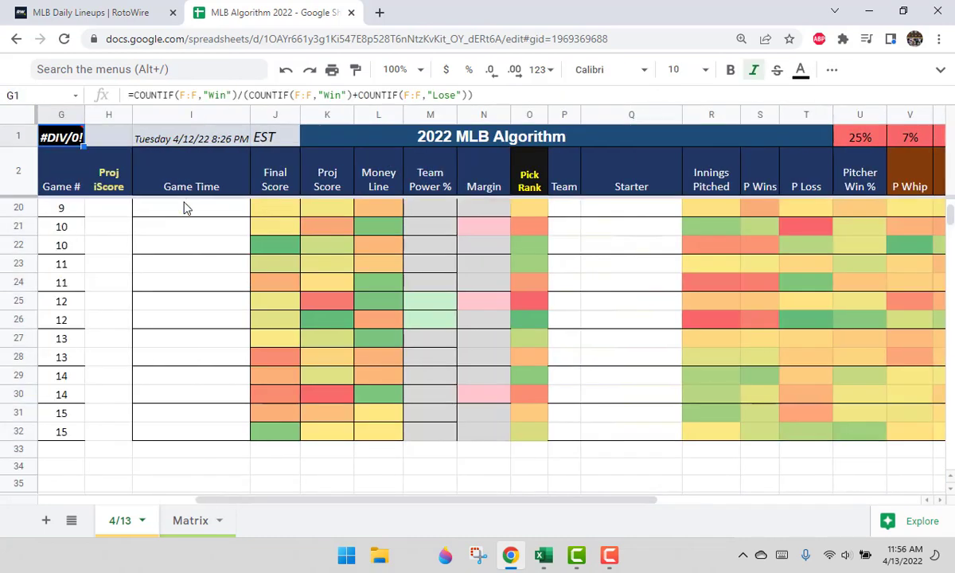
pyautogui.press('Home')
# - Zoom the sheet to 50% and check for leftover rows below the cleared data
pyautogui.scroll(4, 215, 163)
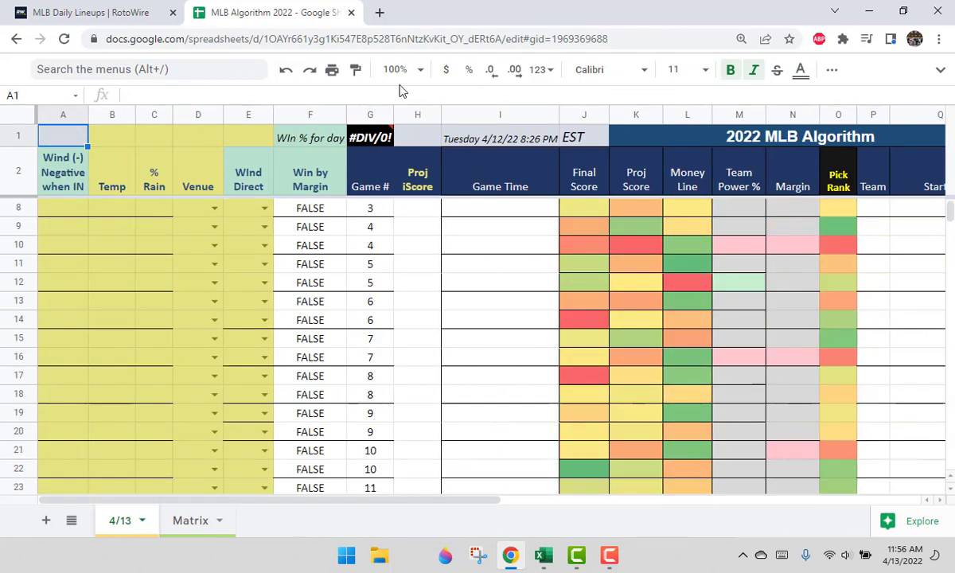
pyautogui.click(419, 70)
pyautogui.click(398, 98)
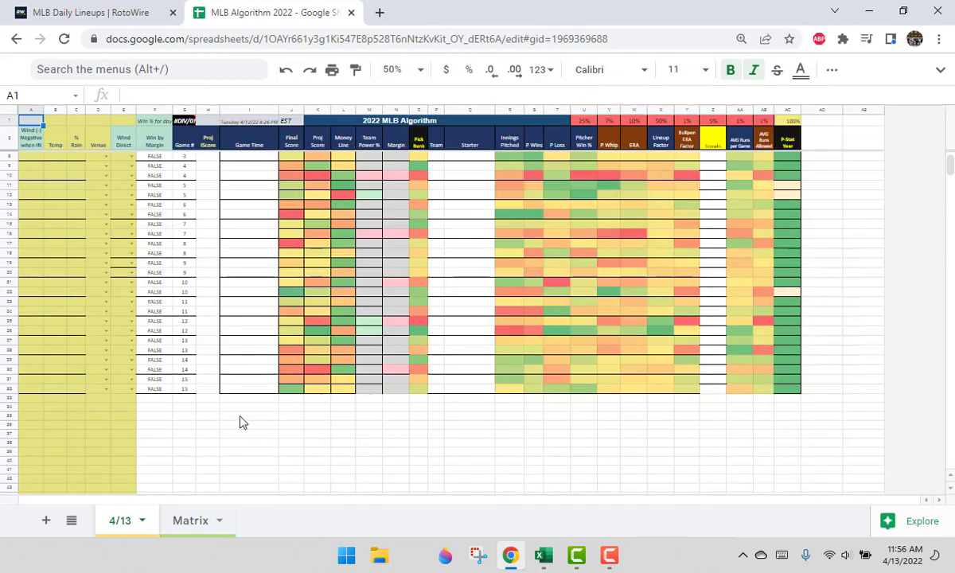
pyautogui.moveTo(247, 398); pyautogui.dragTo(557, 407)
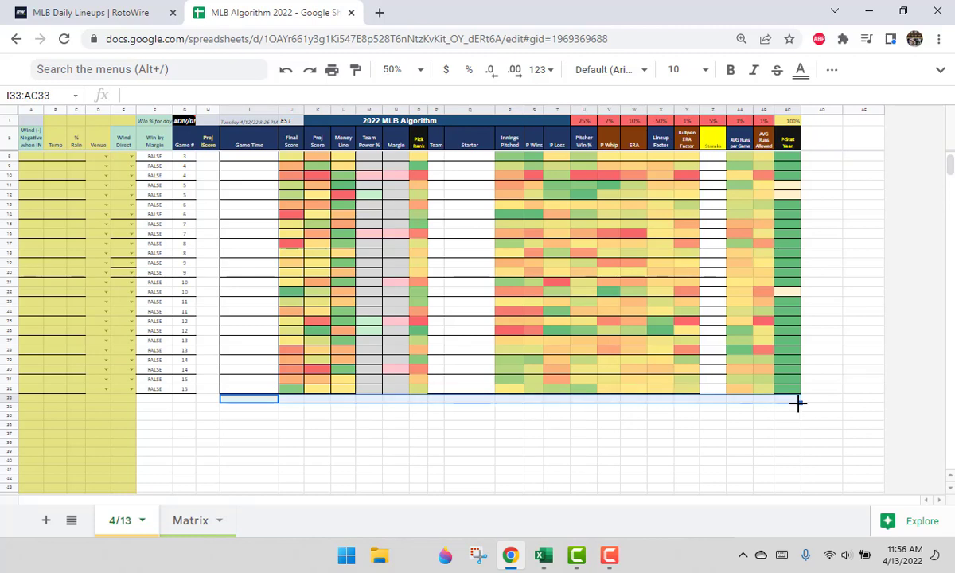
pyautogui.scroll(2, 800, 358)
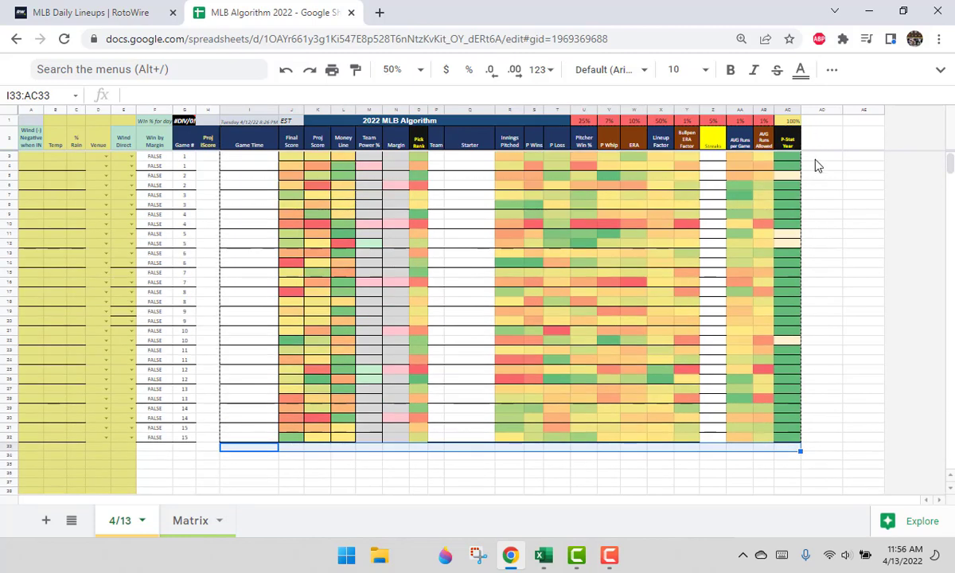
pyautogui.click(660, 312)
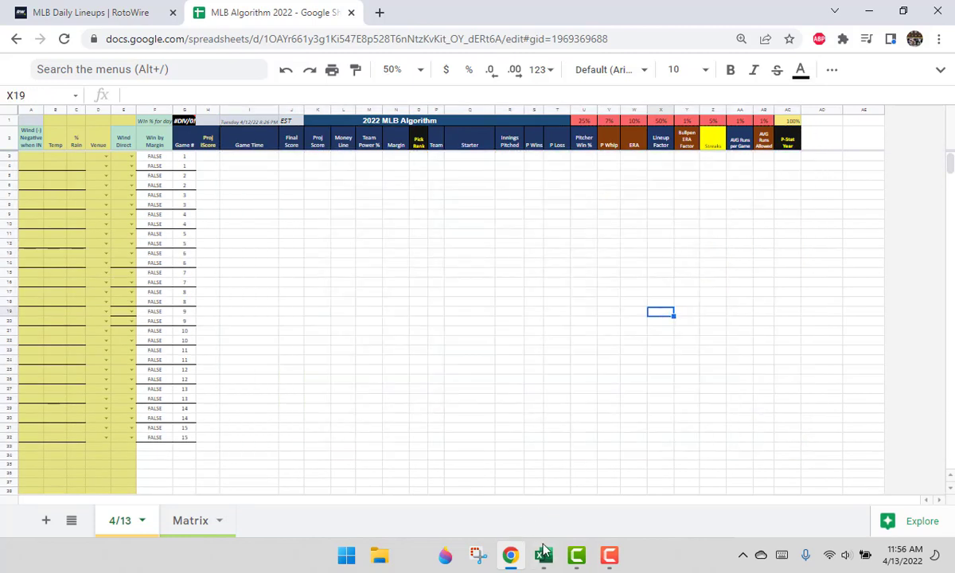
# - Paste the copied Excel matchup rows into the 4/13 sheet starting at cell I1
pyautogui.click(543, 551)
pyautogui.rightClick(189, 190)
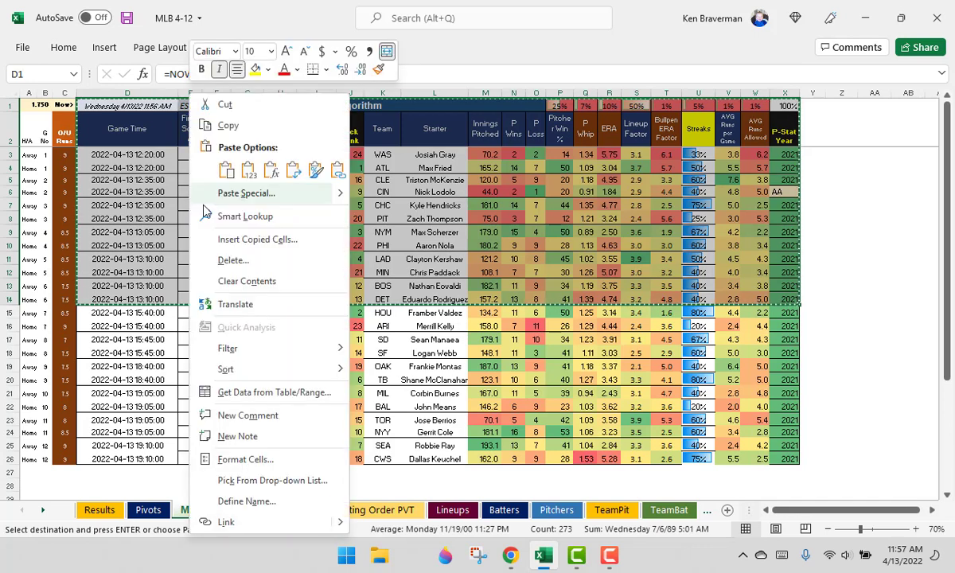
pyautogui.click(231, 125)
pyautogui.click(510, 554)
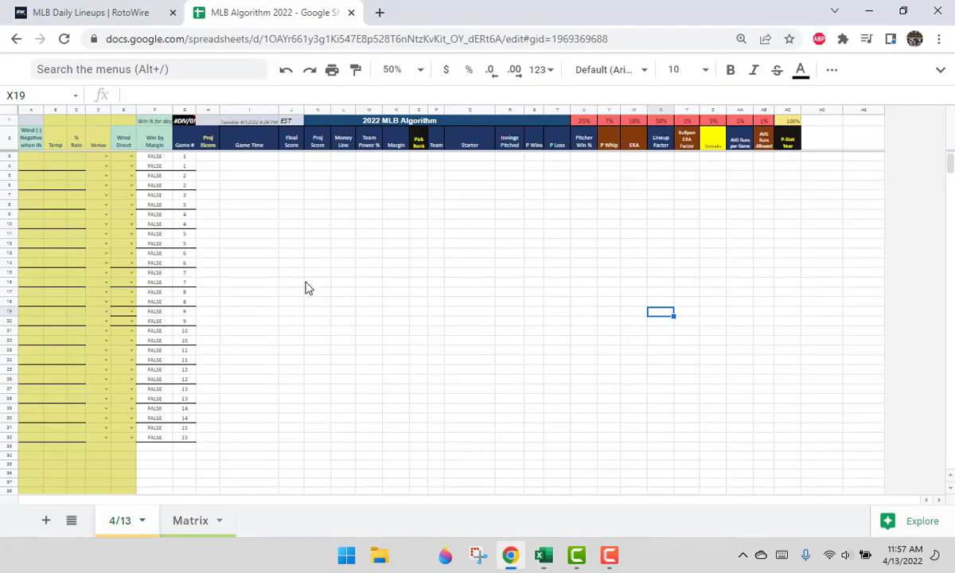
pyautogui.click(244, 124)
pyautogui.rightClick(244, 124)
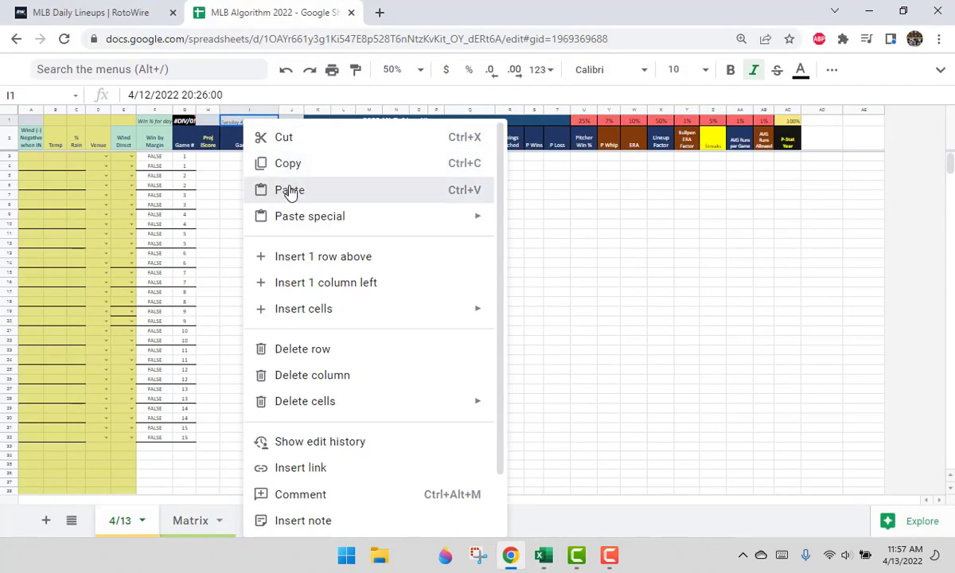
pyautogui.hotkey('ctrl', 'v')
# - Set header row 2 to wrap its text
pyautogui.click(5, 137)
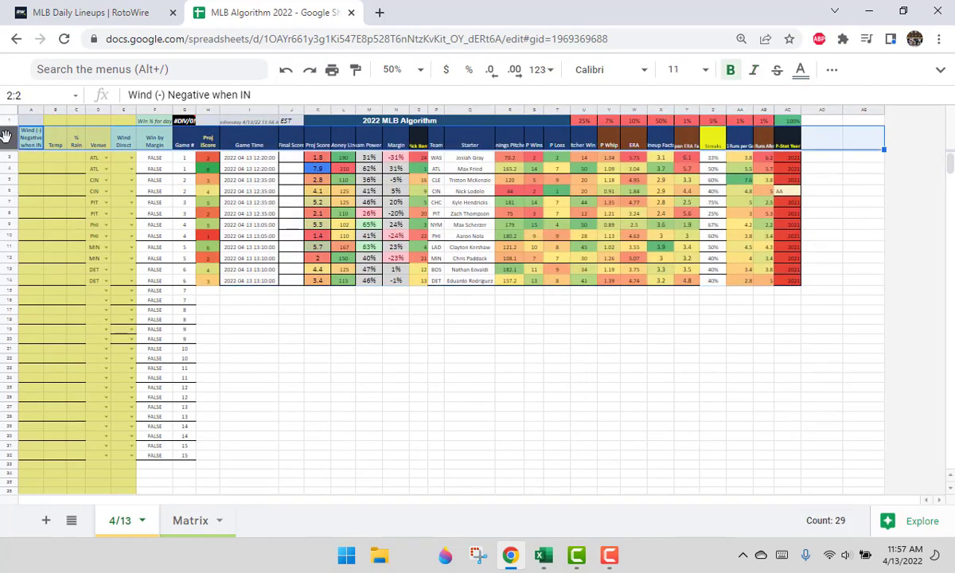
pyautogui.click(940, 70)
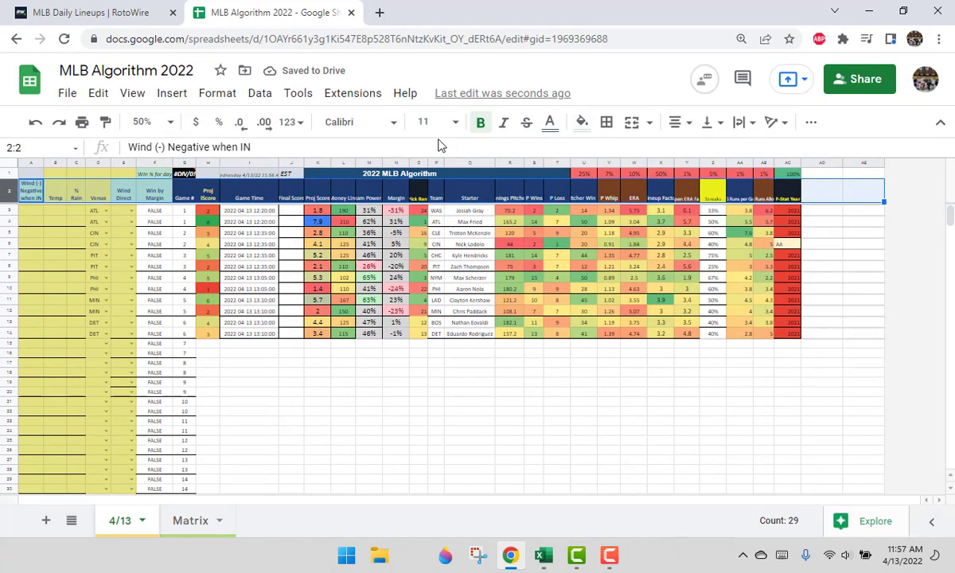
pyautogui.click(222, 94)
pyautogui.moveTo(275, 241)
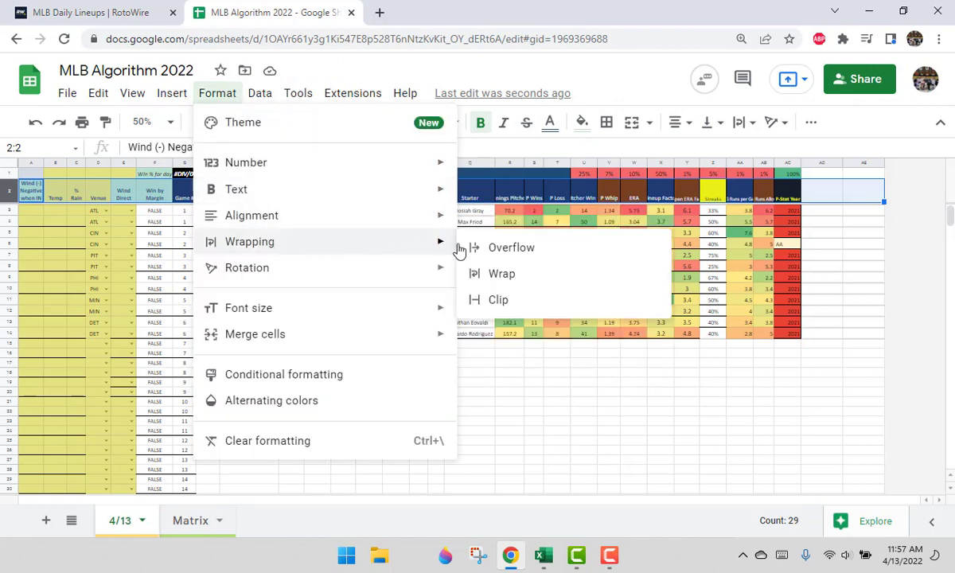
pyautogui.click(502, 275)
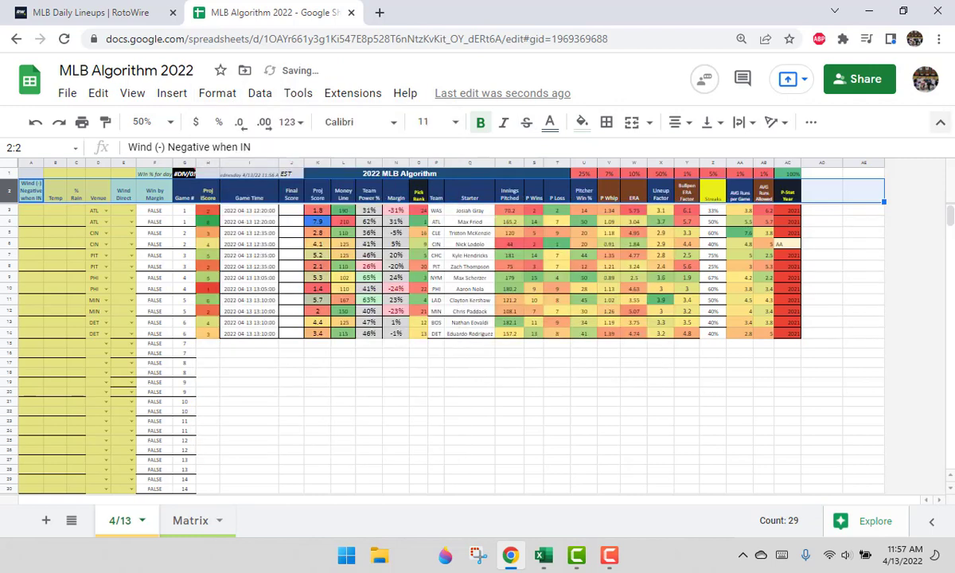
pyautogui.click(940, 122)
pyautogui.click(532, 368)
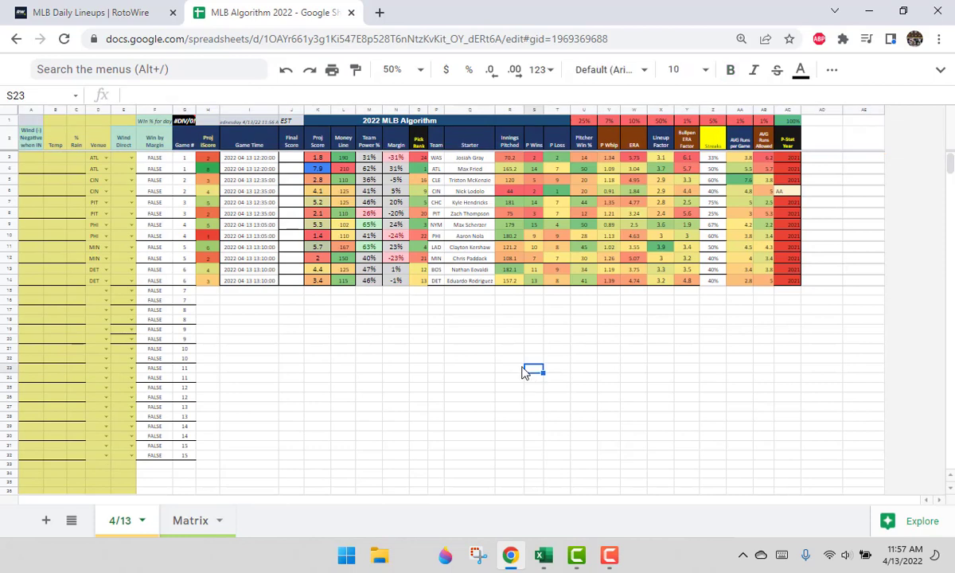
# - Zoom the sheet to 90% and inspect the Braves' Pick Rank value
pyautogui.click(419, 70)
pyautogui.click(408, 152)
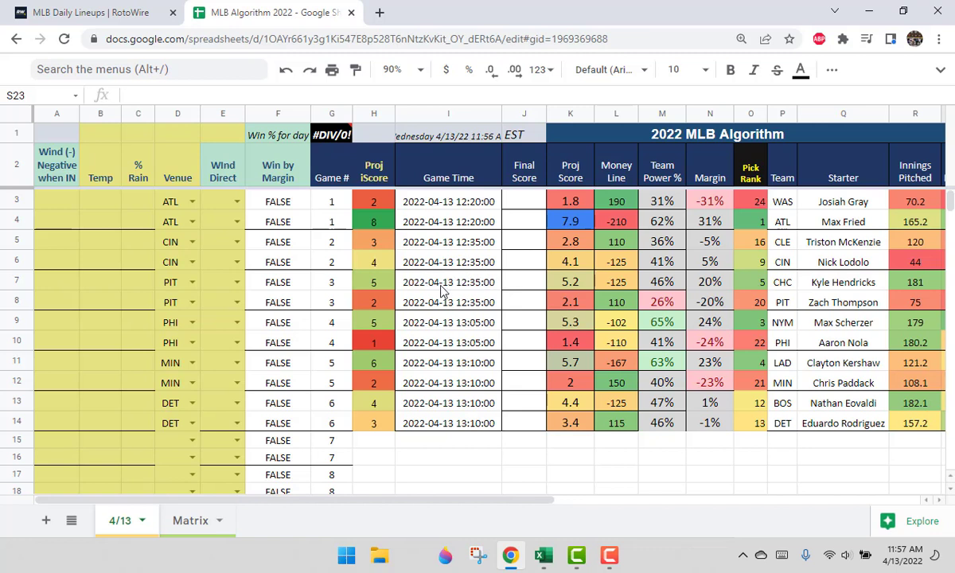
pyautogui.click(754, 224)
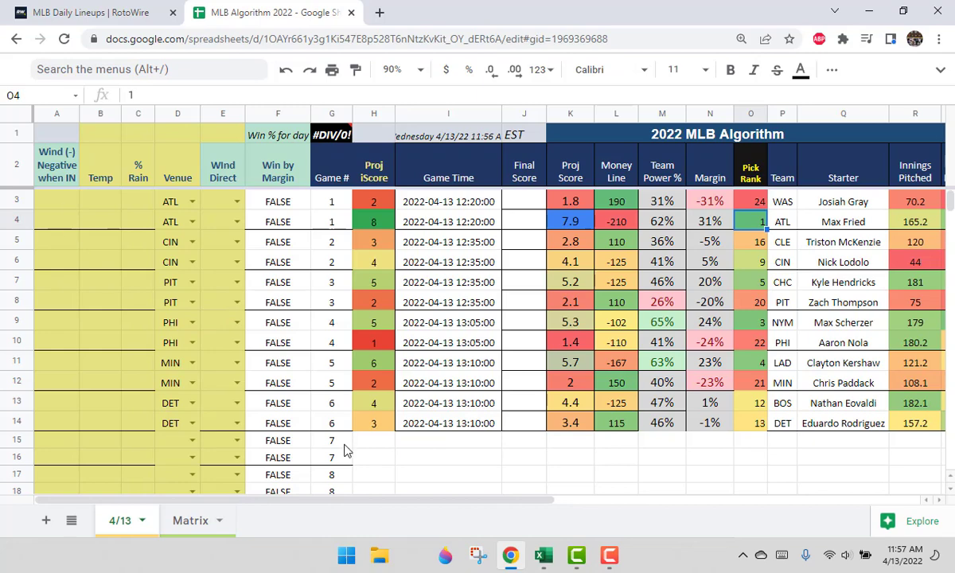
# - Review RotoWire's early-game weather, e.g. WAS at ATL: 0% rain, 72°, wind 8 mph out
pyautogui.click(102, 13)
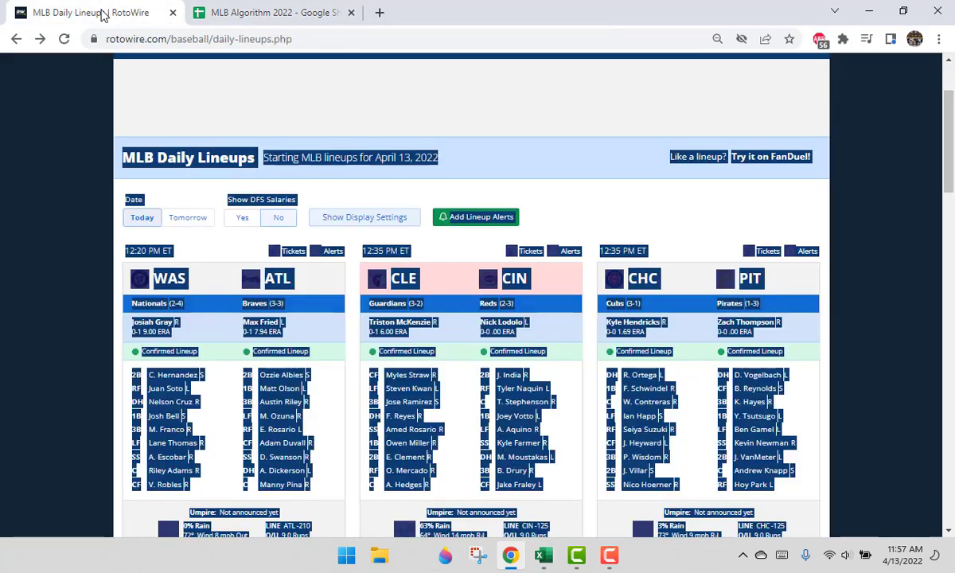
pyautogui.click(77, 221)
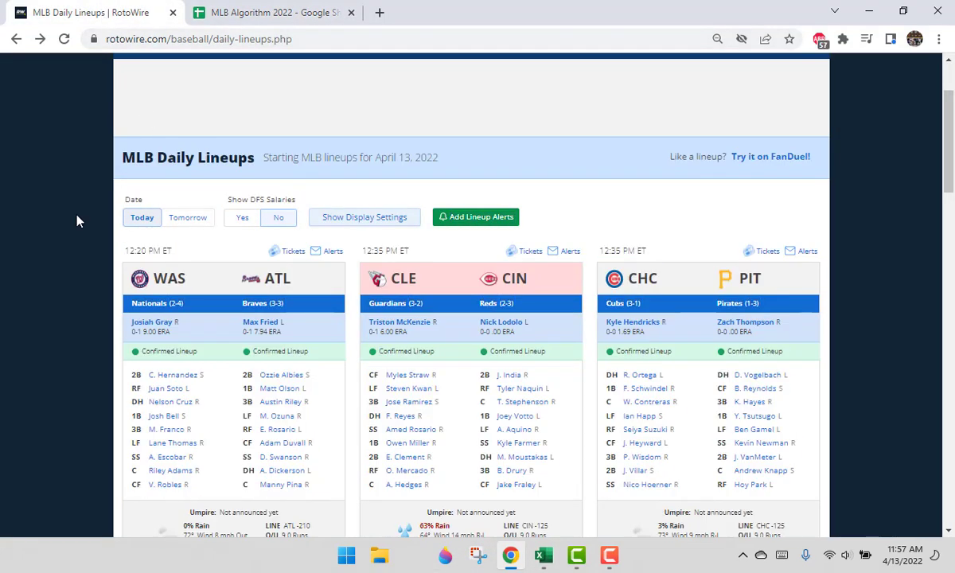
pyautogui.scroll(-3, 78, 221)
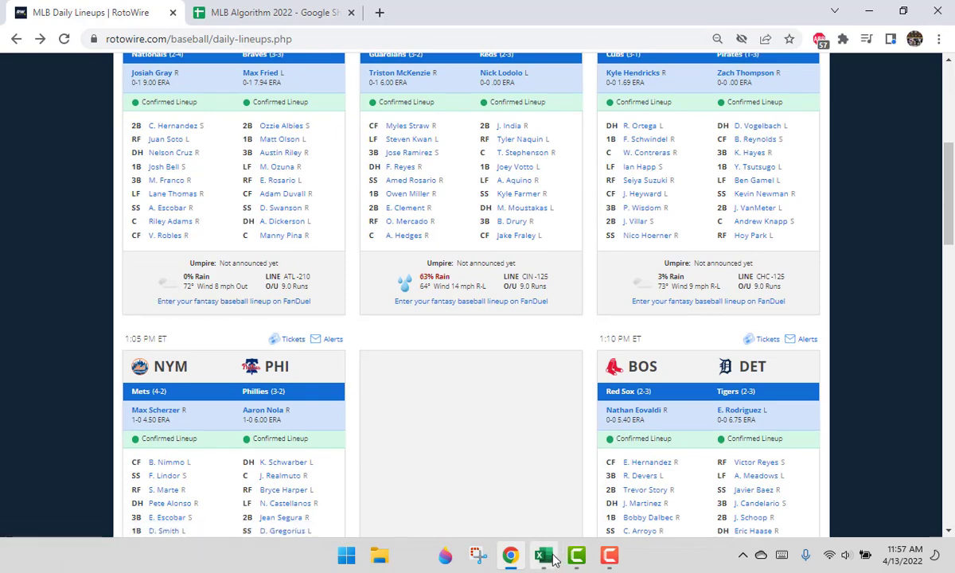
pyautogui.moveTo(554, 560)
pyautogui.click(239, 13)
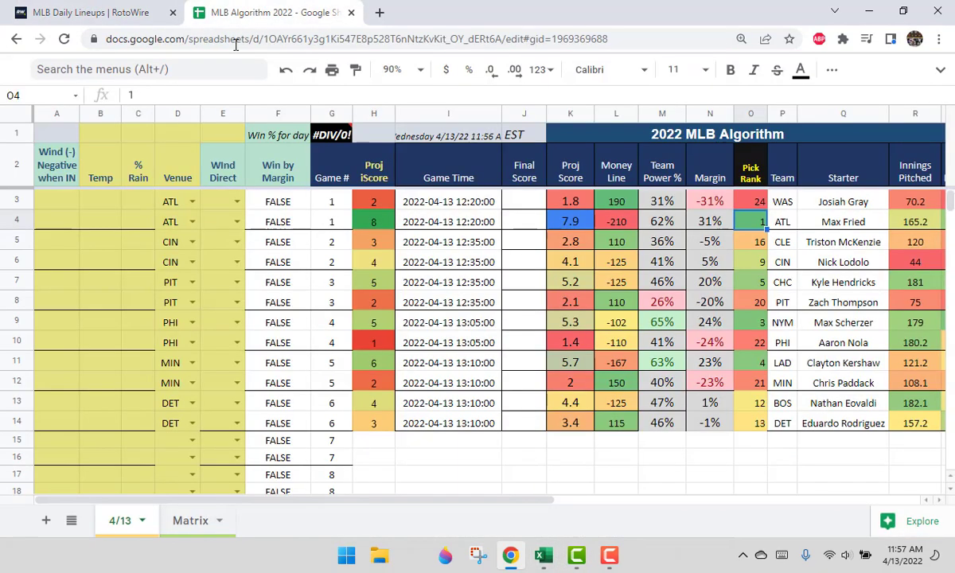
# - Enter wind speed 8 in both first-game rows, A3 and A4
pyautogui.click(48, 182)
pyautogui.click(72, 199)
pyautogui.write('8')
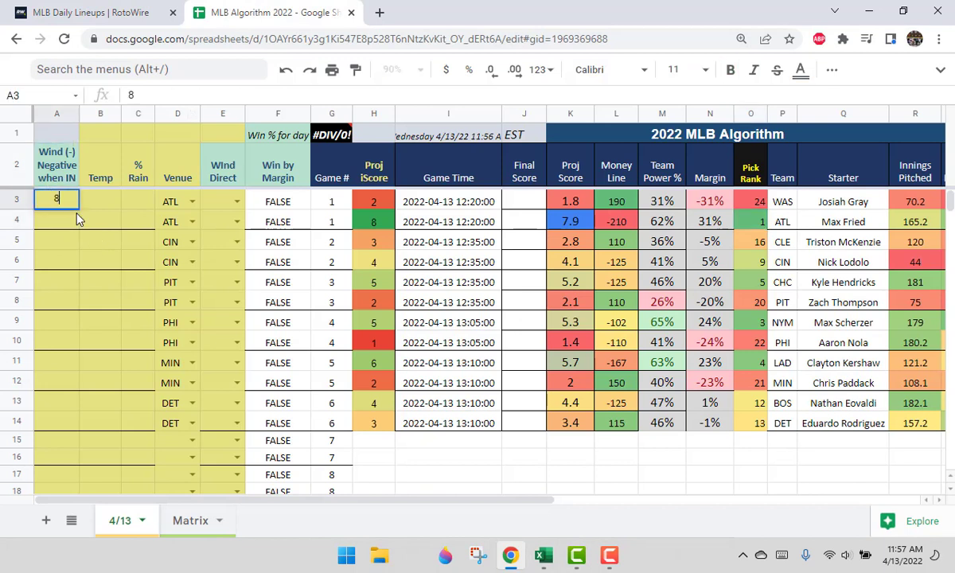
pyautogui.press('Return')
pyautogui.write('8')
# - Set the first game's temperature to 72% in B3 and B4
pyautogui.press('Return')
pyautogui.press('Right')
pyautogui.press('Up')
pyautogui.press('Up')
pyautogui.write('7%')
pyautogui.press('Return')
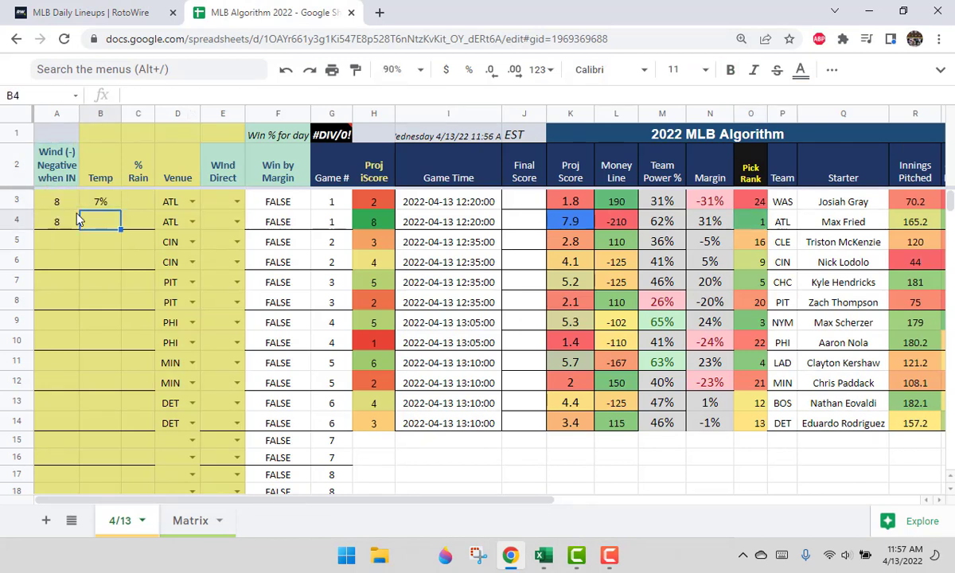
pyautogui.press('Up')
pyautogui.write('72%')
pyautogui.press('Return')
pyautogui.write('72%')
pyautogui.press('Return')
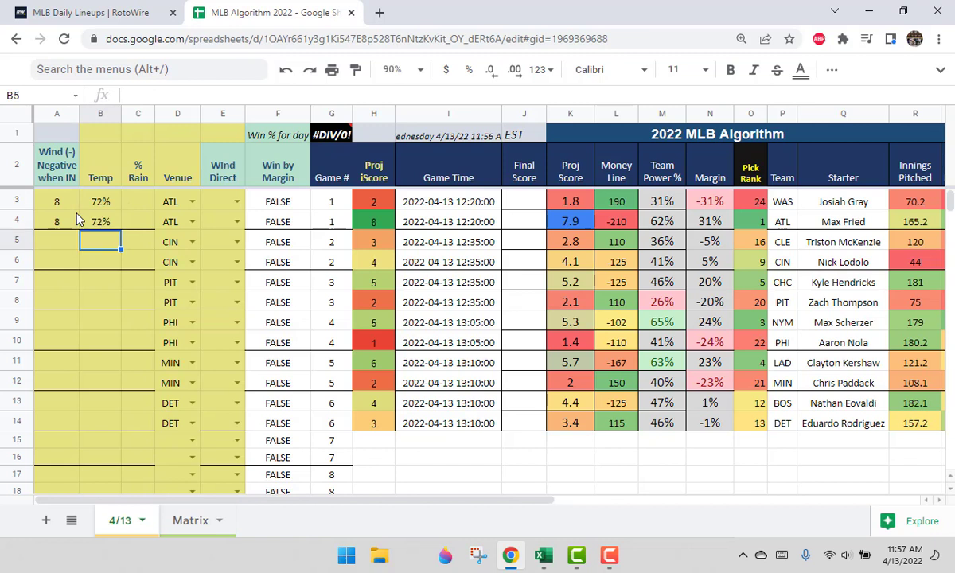
# - Set the first game's wind direction to Out in both rows
pyautogui.press('Right')
pyautogui.press('Right')
pyautogui.press('Right')
pyautogui.press('Up')
pyautogui.press('Up')
pyautogui.write('P')
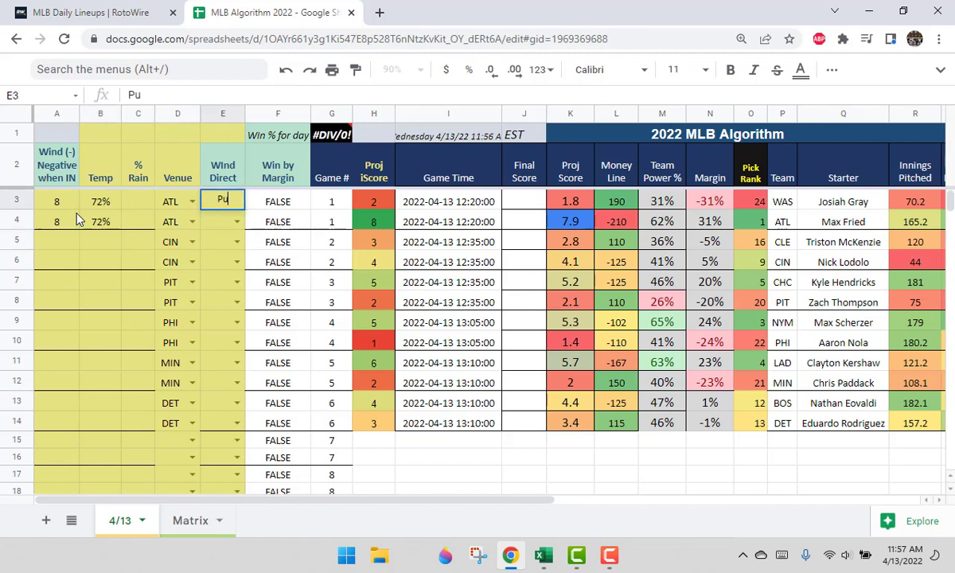
pyautogui.click(210, 219)
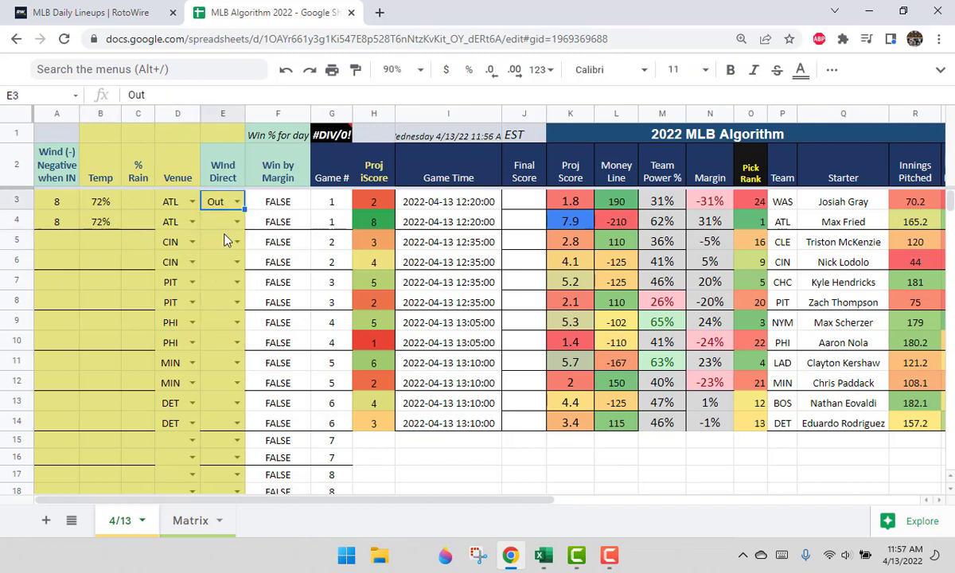
pyautogui.click(236, 222)
pyautogui.click(221, 242)
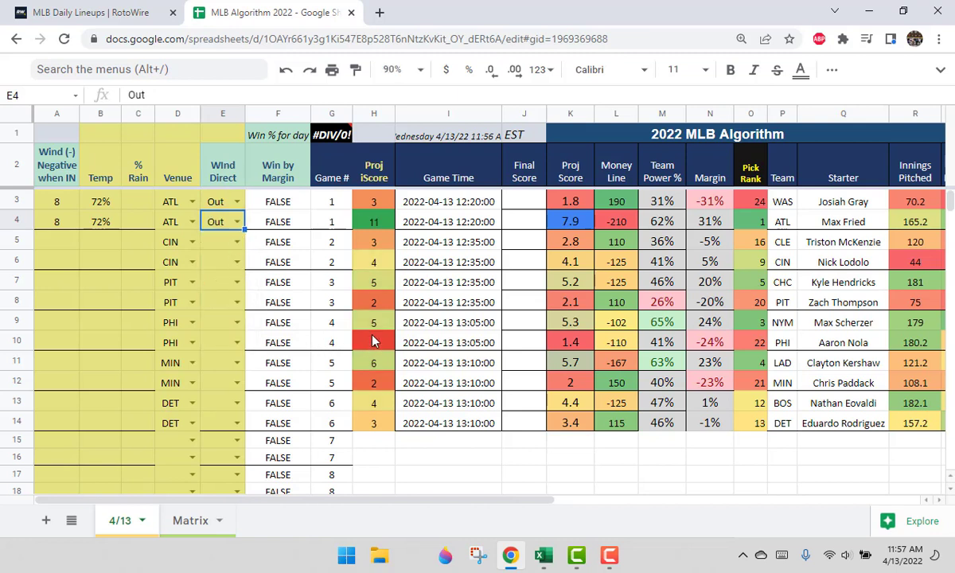
# - Select the recalculated Proj iScore values, then check the RotoWire lineups for the Reds game weather
pyautogui.moveTo(376, 222); pyautogui.dragTo(385, 205)
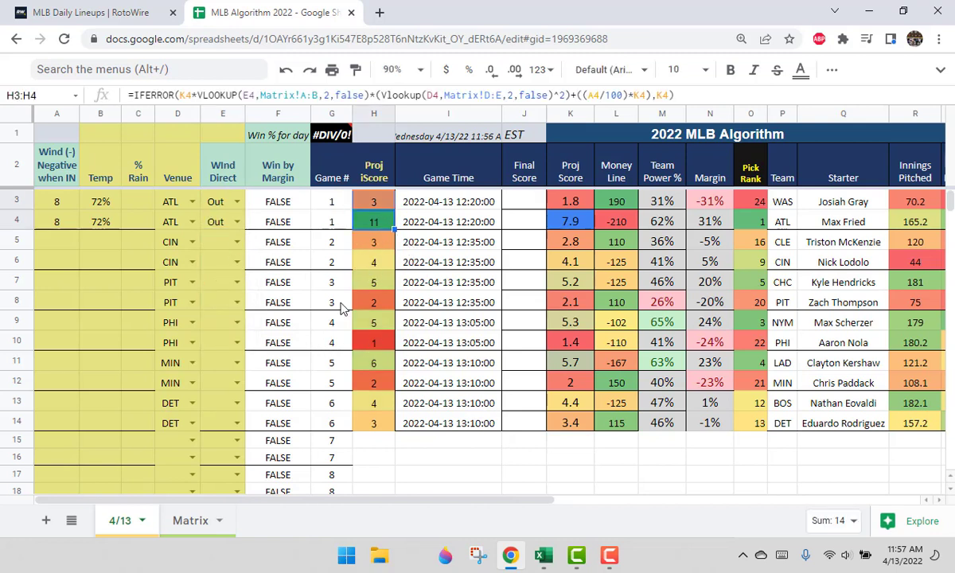
pyautogui.moveTo(544, 555)
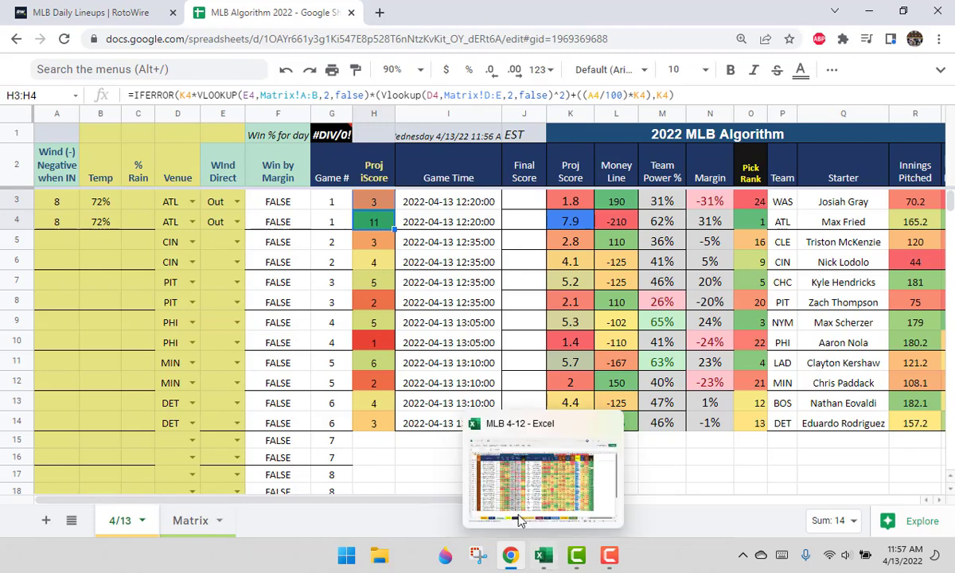
pyautogui.click(103, 12)
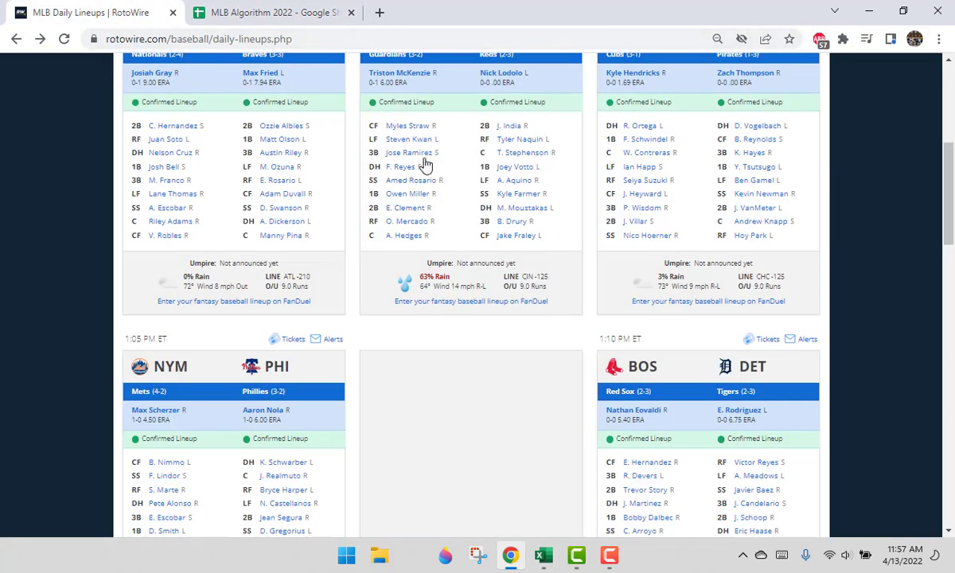
pyautogui.scroll(3, 426, 163)
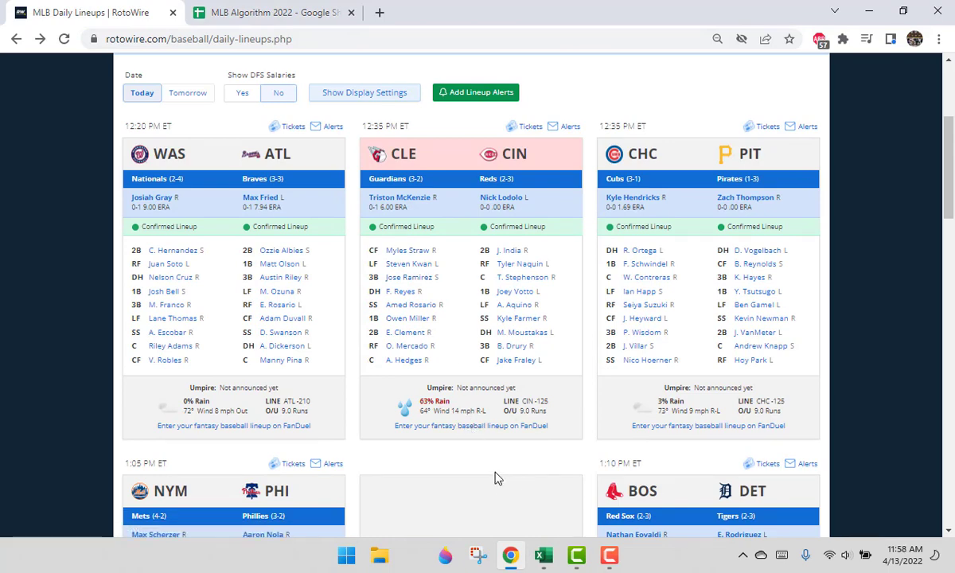
pyautogui.click(310, 11)
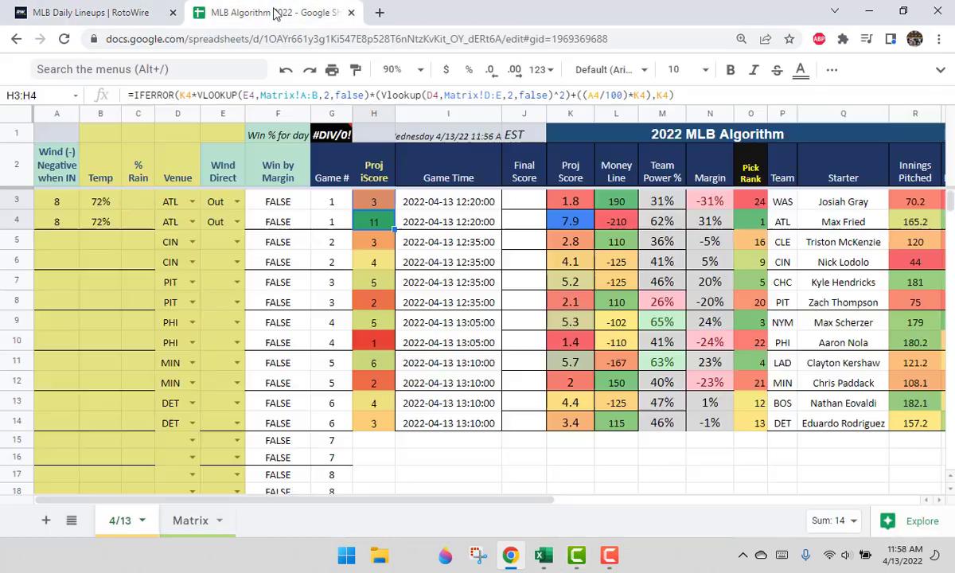
# - Enter wind speed 14 for the Reds game in A5 and A6
pyautogui.click(72, 249)
pyautogui.write('14')
pyautogui.press('Return')
pyautogui.write('14')
pyautogui.press('Return')
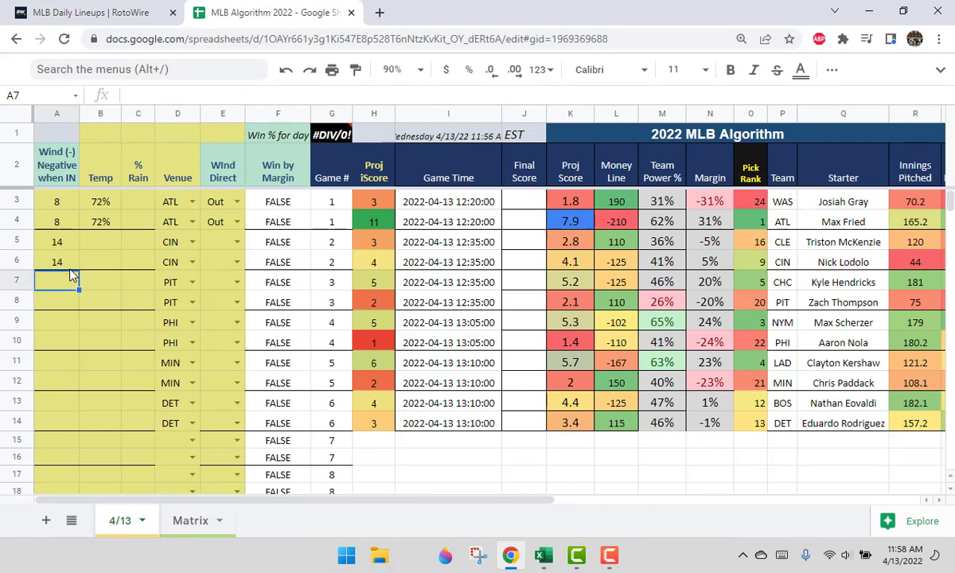
pyautogui.press('Tab')
pyautogui.press('Up')
pyautogui.press('Up')
pyautogui.press('Right')
pyautogui.press('Right')
pyautogui.press('Right')
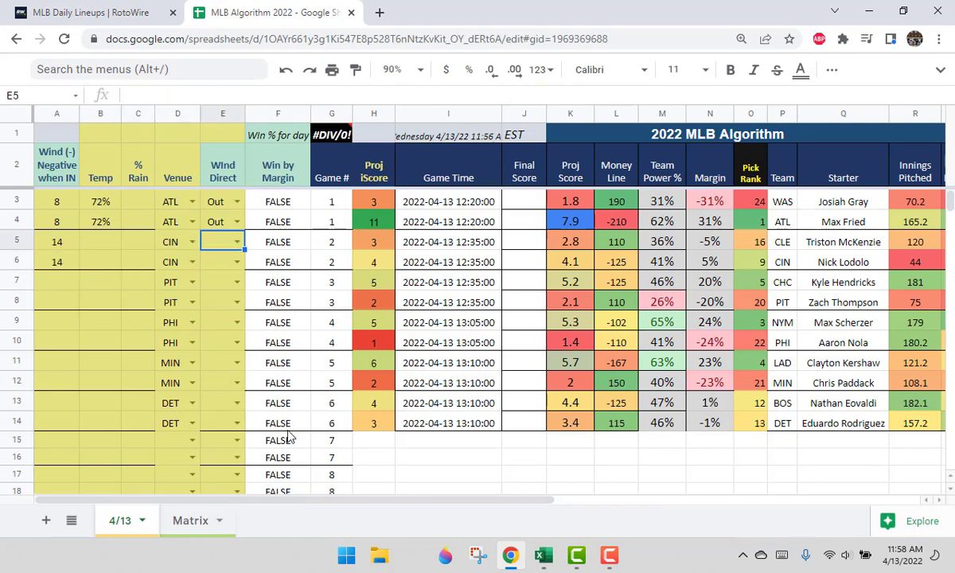
# - Set the Reds game wind direction to R-L in E5 and E6
pyautogui.click(237, 244)
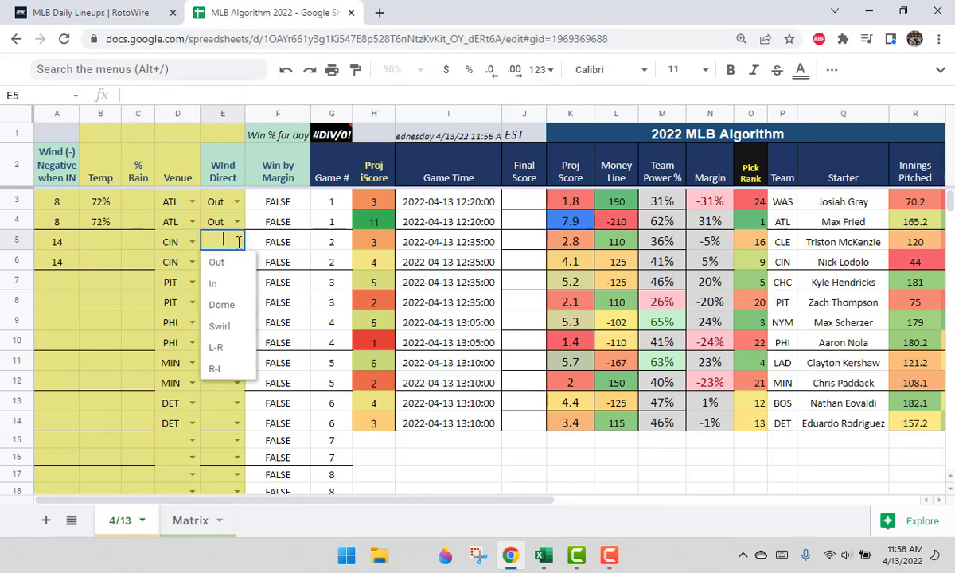
pyautogui.click(217, 370)
pyautogui.click(238, 264)
pyautogui.click(218, 389)
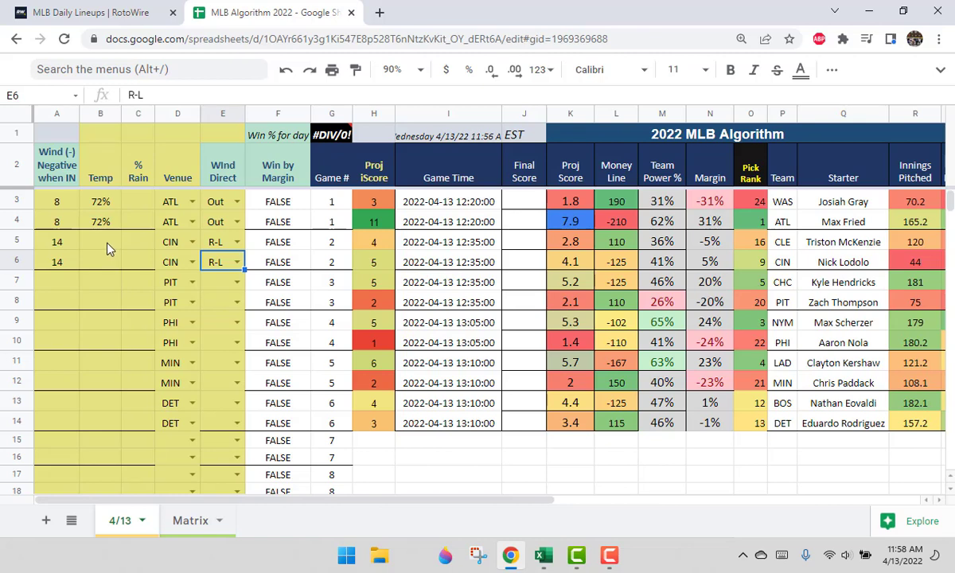
# - Enter 63% rain for the Reds game in C5 and C6, rechecking RotoWire
pyautogui.click(135, 242)
pyautogui.write('63%')
pyautogui.press('Return')
pyautogui.write('63%')
pyautogui.press('Return')
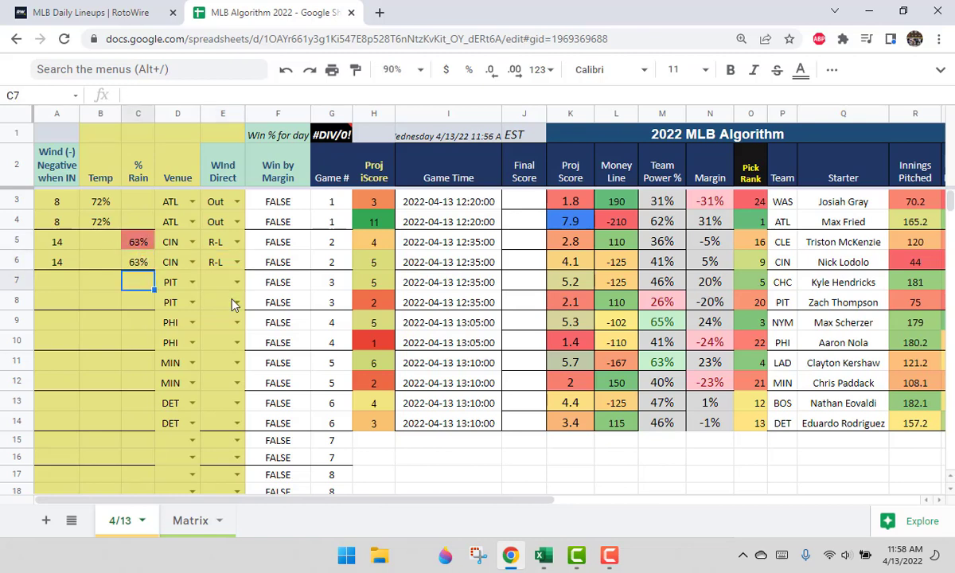
pyautogui.click(117, 11)
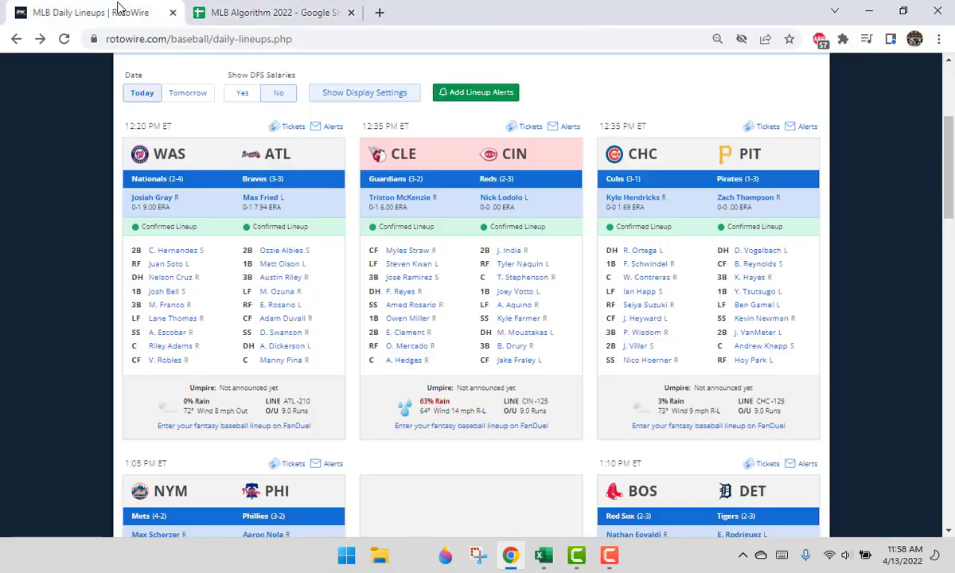
pyautogui.click(213, 9)
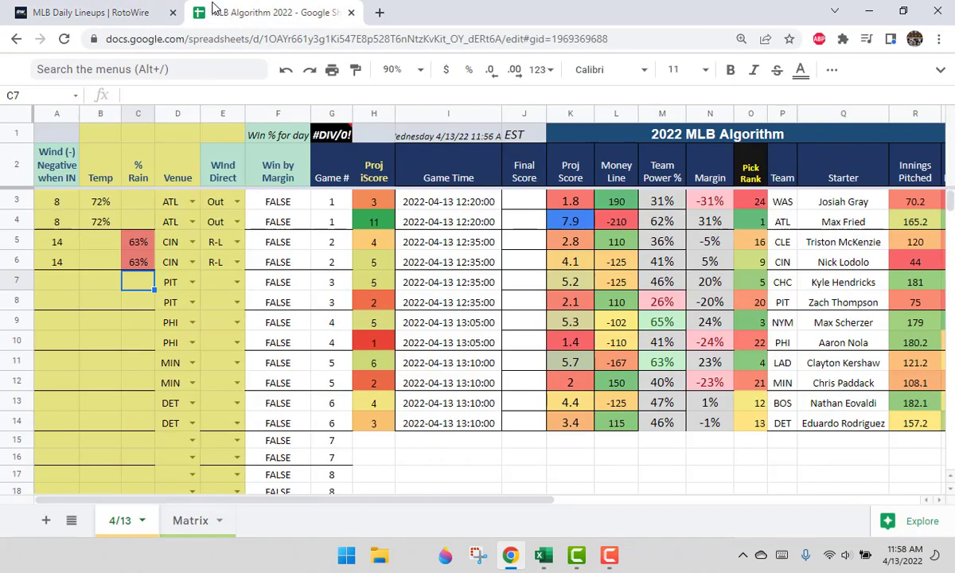
# - Enter 64% temperature for the Reds game in B5 and B6, then check Pirates weather
pyautogui.click(117, 233)
pyautogui.write('64%')
pyautogui.press('Return')
pyautogui.write('64%')
pyautogui.press('Return')
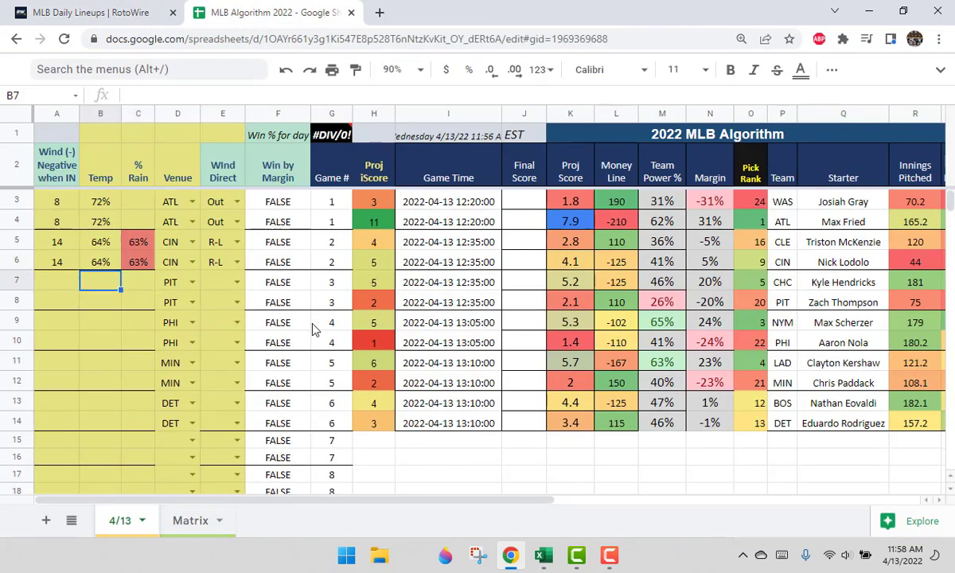
pyautogui.click(127, 11)
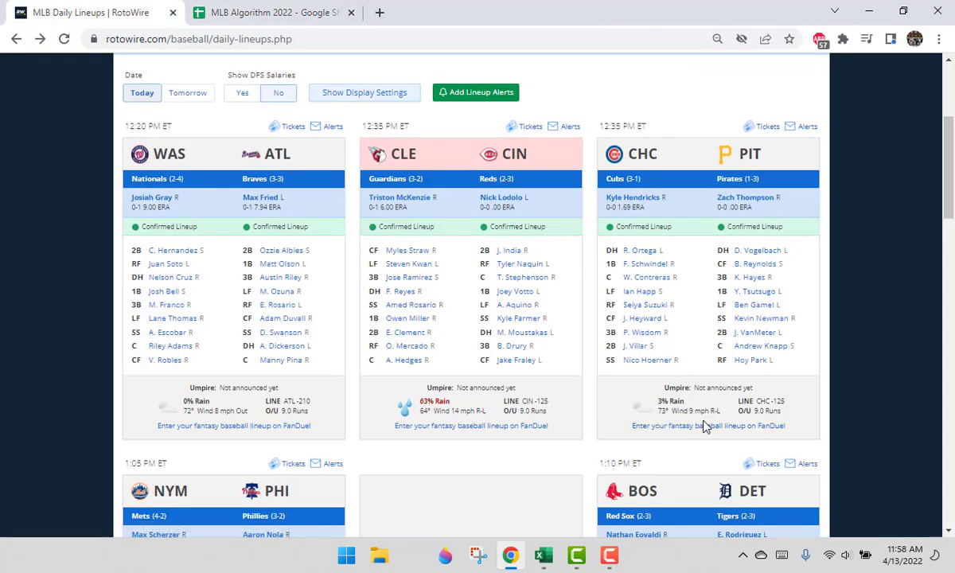
pyautogui.click(259, 11)
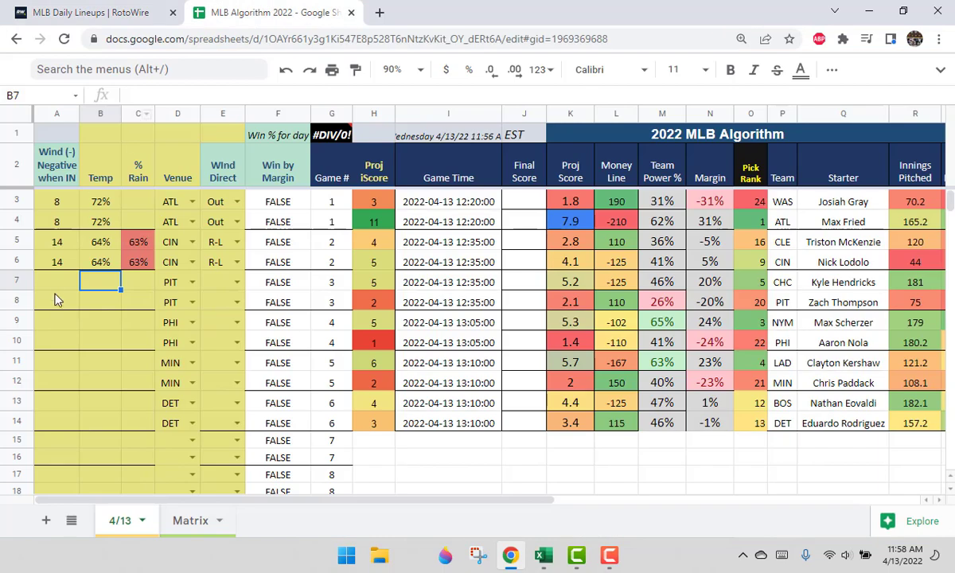
# - Enter wind speed 9 for the Pirates game in A7 and A8
pyautogui.click(56, 279)
pyautogui.write('9')
pyautogui.press('Return')
pyautogui.write('9')
pyautogui.press('Return')
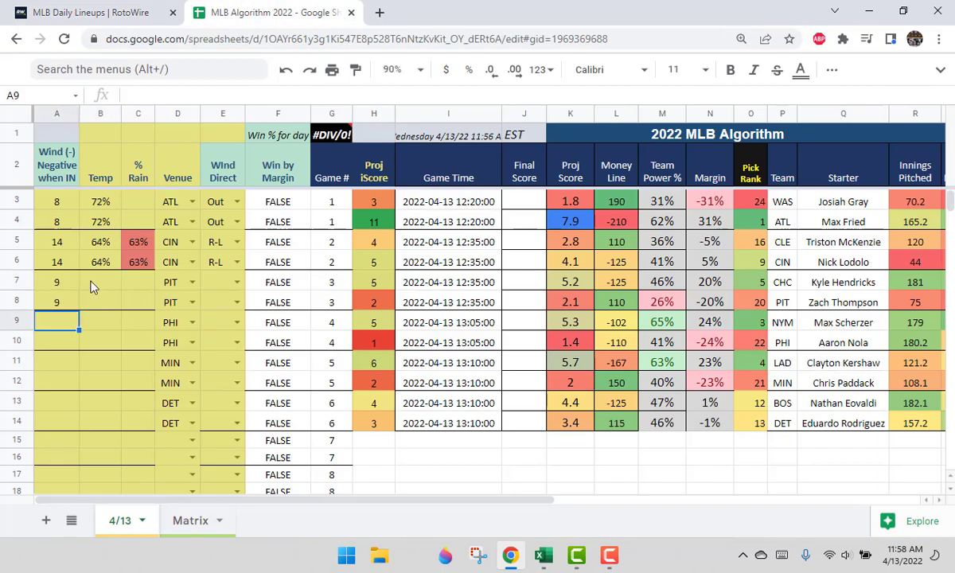
pyautogui.press('Right')
pyautogui.press('Right')
pyautogui.press('Right')
pyautogui.press('Right')
# - Fill the R-L wind direction down into E7 and E8 with Ctrl+D
pyautogui.press('Up')
pyautogui.press('Up')
pyautogui.press('Up')
pyautogui.hotkey('shift', 'Down')
pyautogui.hotkey('shift', 'Down')
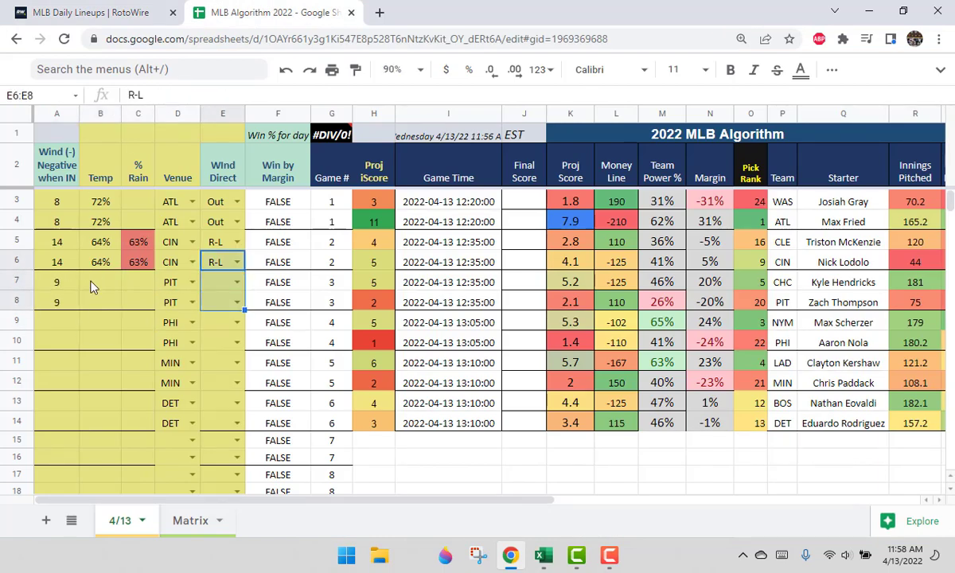
pyautogui.hotkey('ctrl', 'd')
pyautogui.press('Left')
pyautogui.press('Left')
pyautogui.press('Down')
# - Enter 73% temperature in both PIT rows, B7 and B8
pyautogui.press('Left')
pyautogui.write('73')
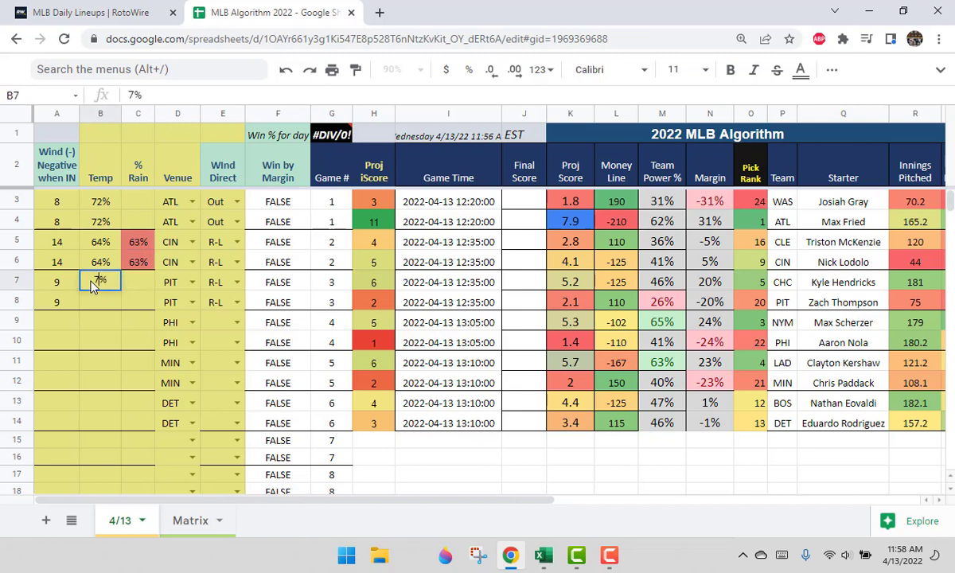
pyautogui.press('Return')
pyautogui.write('73')
pyautogui.press('Return')
# - Enter 3% rain in both PIT rows, C7 and C8
pyautogui.click(132, 284)
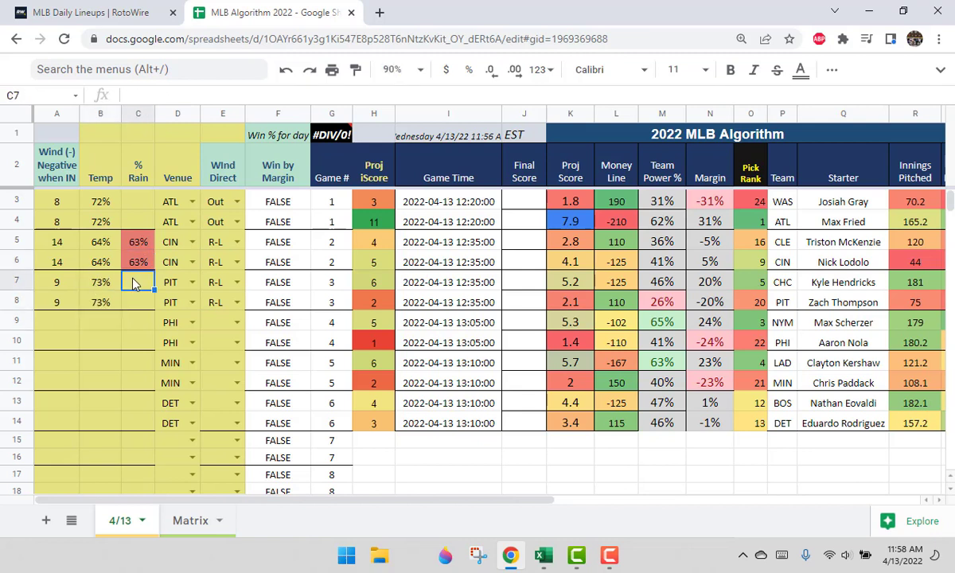
pyautogui.write('3')
pyautogui.press('Return')
pyautogui.write('3')
pyautogui.press('Return')
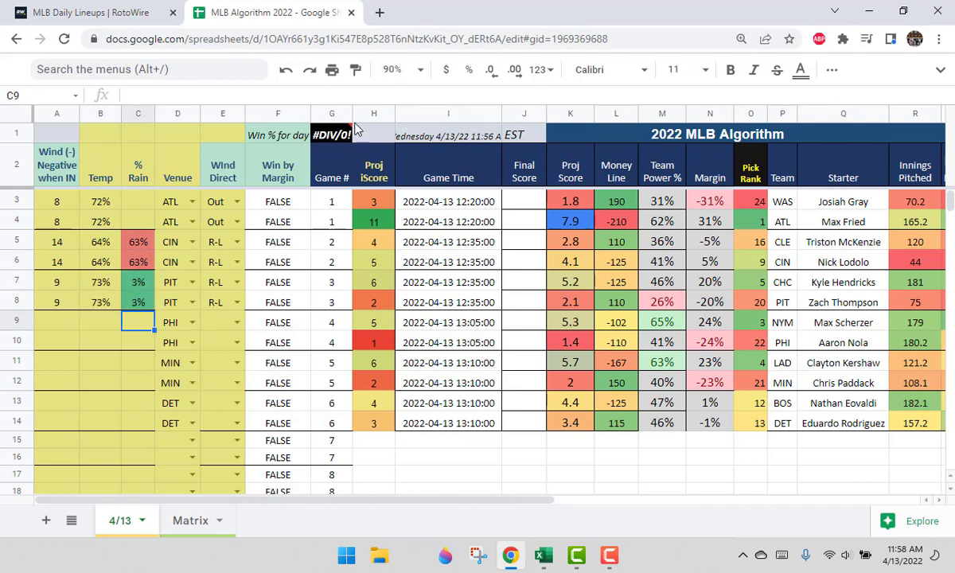
# - Check RotoWire weather and enter wind speed 8 for the PHI game
pyautogui.click(99, 11)
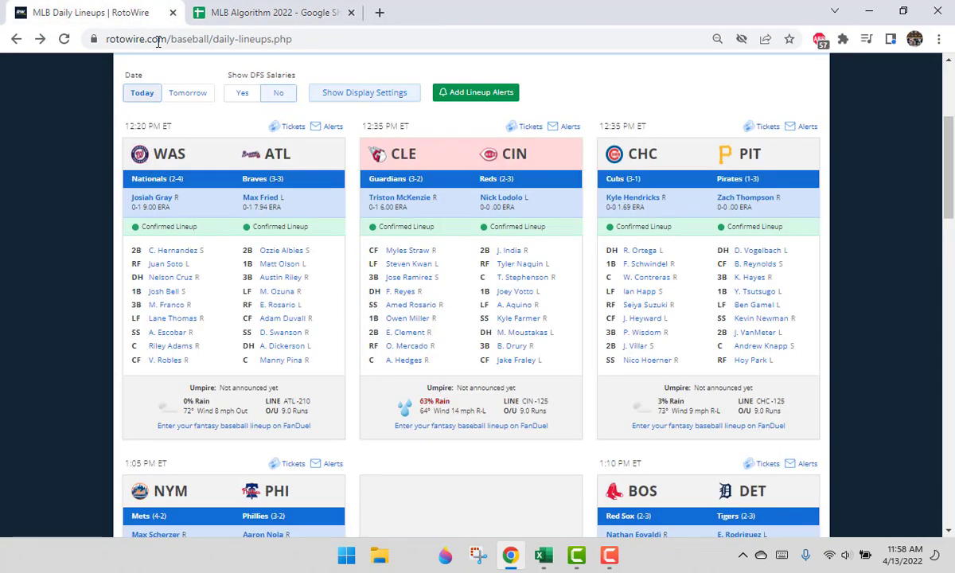
pyautogui.scroll(-5, 372, 275)
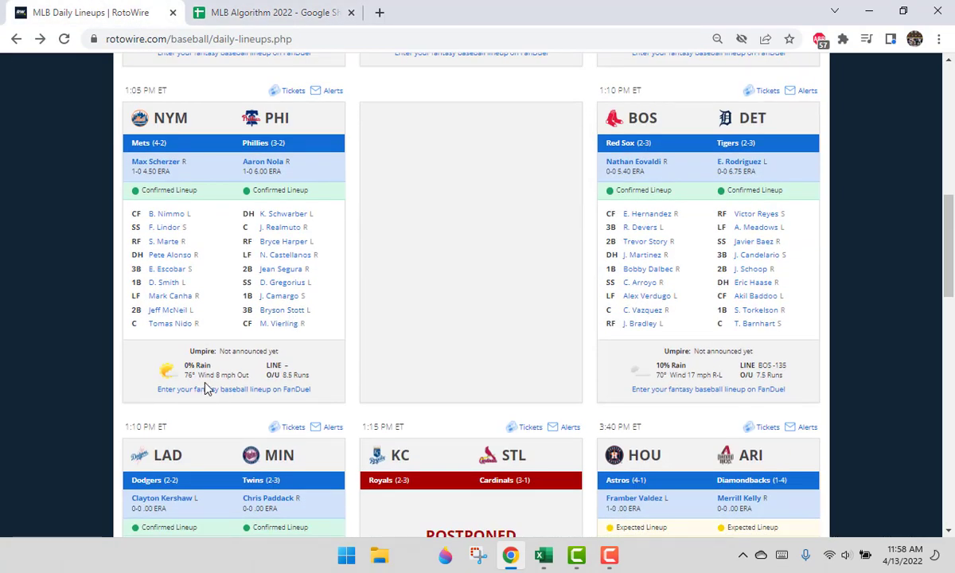
pyautogui.click(307, 11)
pyautogui.click(54, 320)
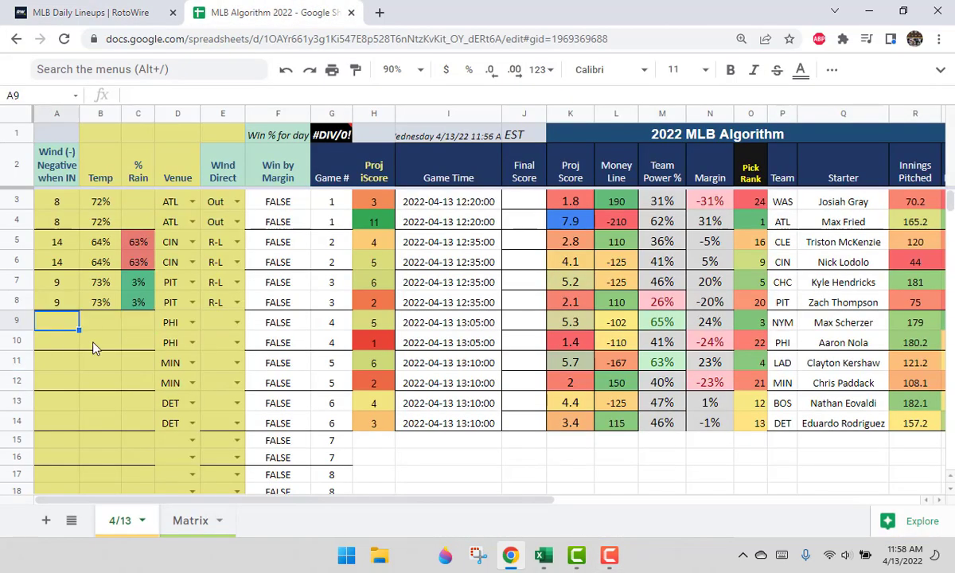
pyautogui.write('8')
pyautogui.press('Return')
pyautogui.write('8')
# - Enter 76% temperature in both PHI rows
pyautogui.press('Return')
pyautogui.press('Up')
pyautogui.press('Right')
pyautogui.press('Up')
pyautogui.write('76')
pyautogui.press('Return')
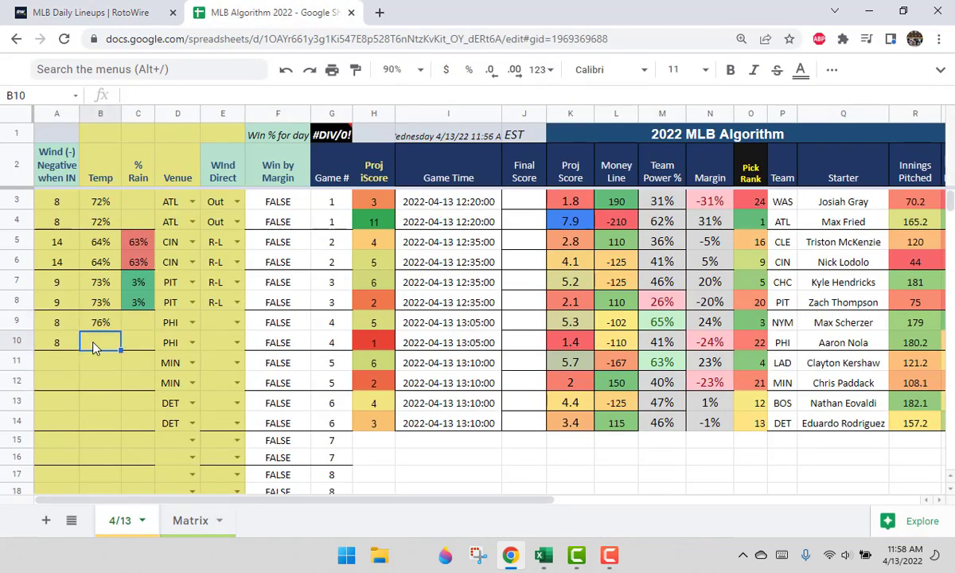
pyautogui.write('76')
pyautogui.press('Return')
pyautogui.press('Right')
pyautogui.press('Right')
pyautogui.press('Right')
pyautogui.press('Up')
pyautogui.press('Up')
# - Set wind direction Out in E9 and fill it down to E10
pyautogui.press('Return')
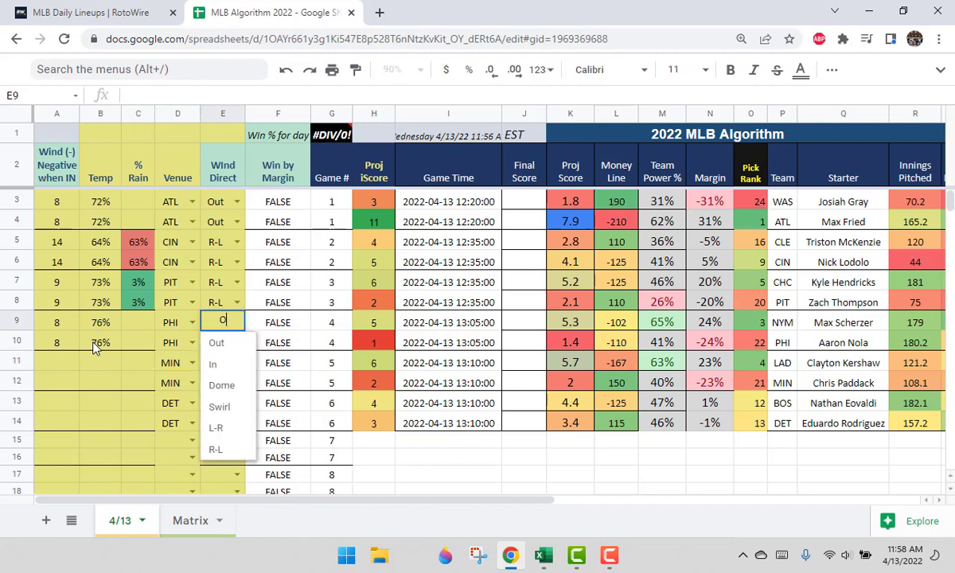
pyautogui.write('Out')
pyautogui.press('Return')
pyautogui.press('Up')
pyautogui.hotkey('shift', 'Down')
pyautogui.hotkey('ctrl', 'd')
pyautogui.press('Down')
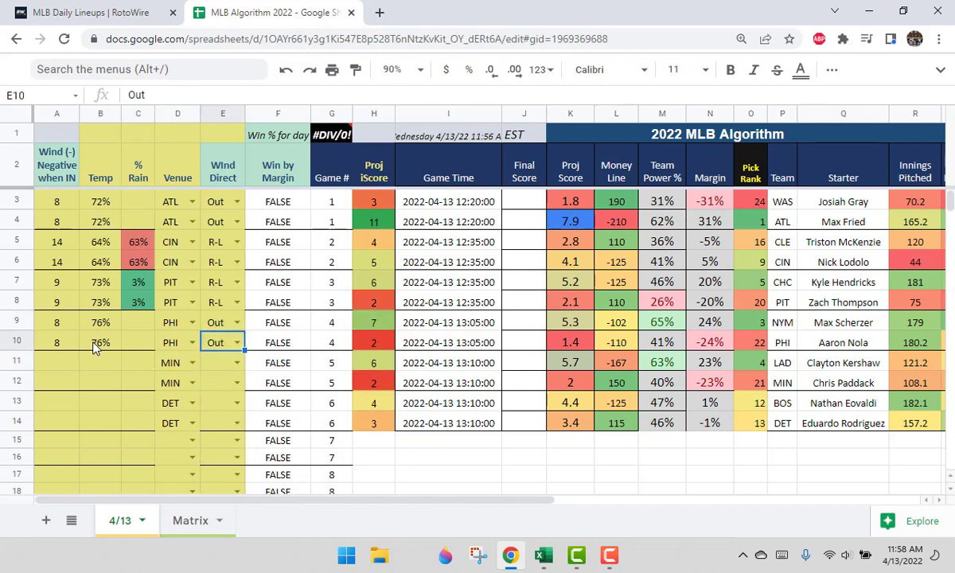
# - Check RotoWire again and enter wind speed 14 in both MIN rows
pyautogui.click(154, 7)
pyautogui.scroll(-3, 470, 323)
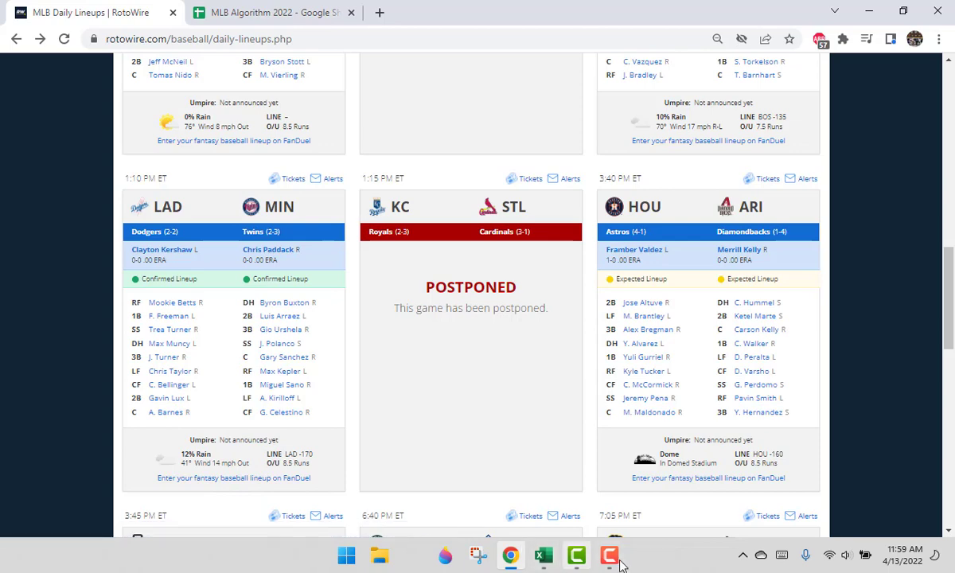
pyautogui.click(271, 13)
pyautogui.click(64, 361)
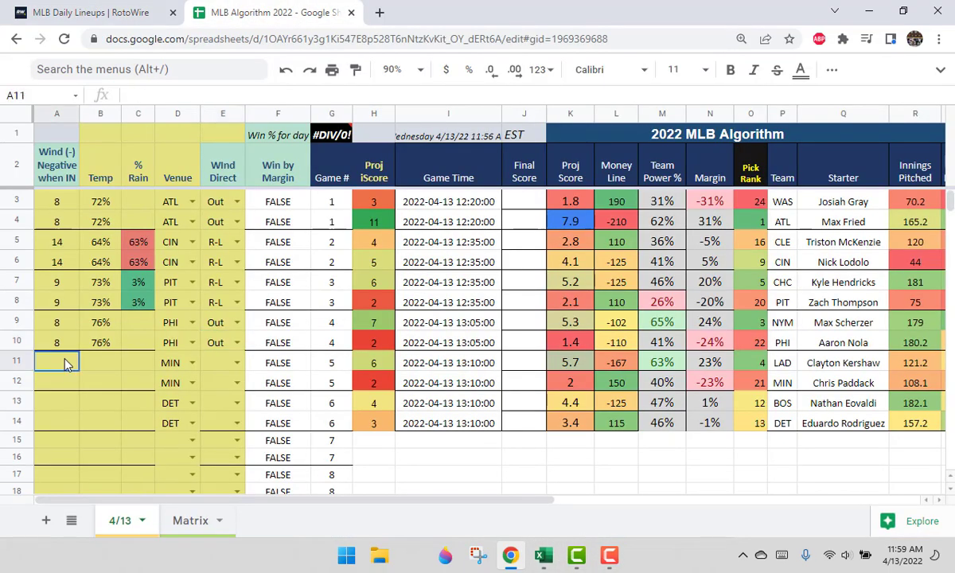
pyautogui.write('14')
pyautogui.press('Return')
pyautogui.write('14')
pyautogui.press('Return')
pyautogui.press('Up')
pyautogui.press('Up')
# - Fill the Out wind direction down into both MIN rows with Ctrl+D
pyautogui.press('Right')
pyautogui.press('Right')
pyautogui.press('Right')
pyautogui.press('Right')
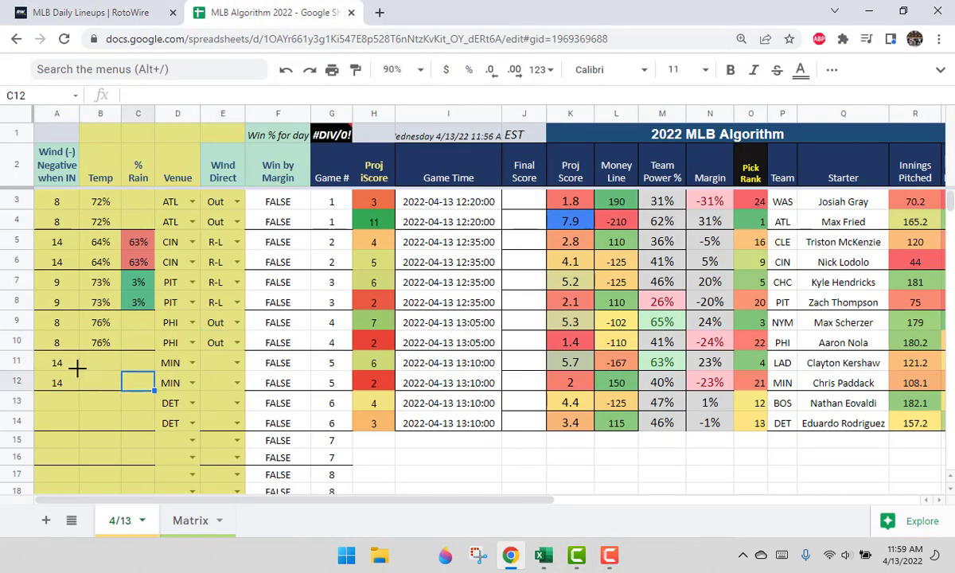
pyautogui.press('Up')
pyautogui.hotkey('shift', 'Down')
pyautogui.hotkey('shift', 'Down')
pyautogui.hotkey('ctrl', 'd')
pyautogui.press('Left')
pyautogui.press('Left')
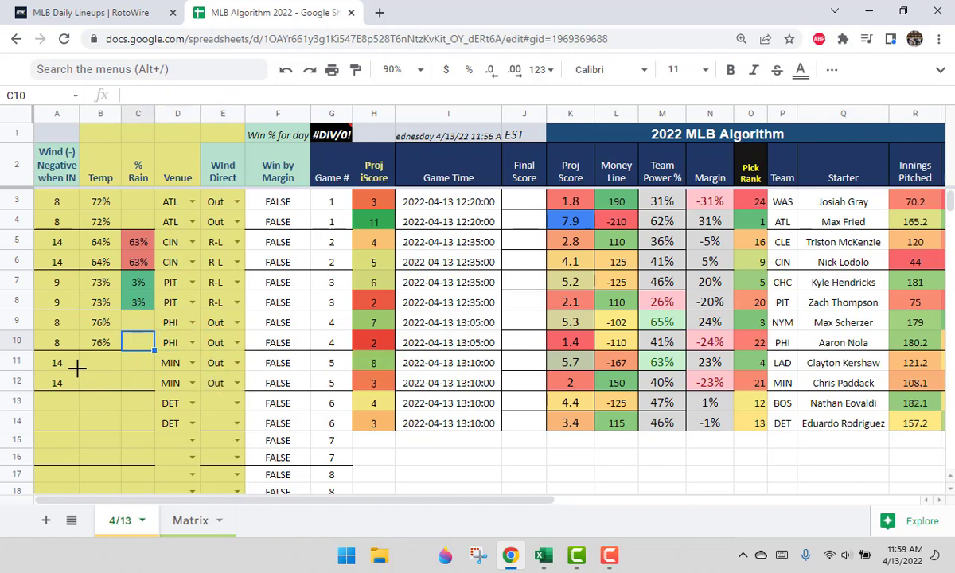
pyautogui.press('Down')
# - Enter 71% temperature in both MIN rows
pyautogui.press('Left')
pyautogui.write('71')
pyautogui.press('Return')
pyautogui.write('71')
pyautogui.press('Return')
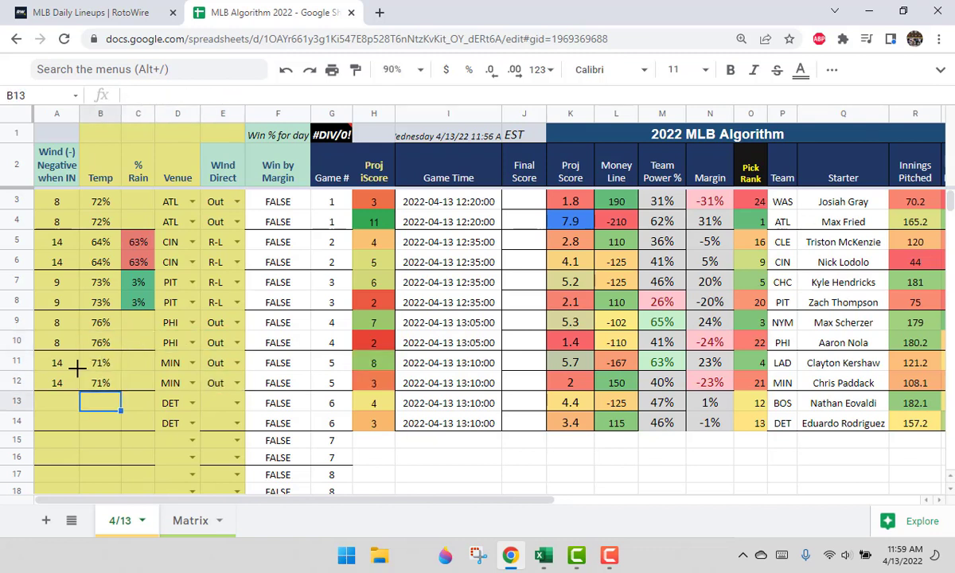
pyautogui.press('Up')
pyautogui.press('Up')
pyautogui.press('Right')
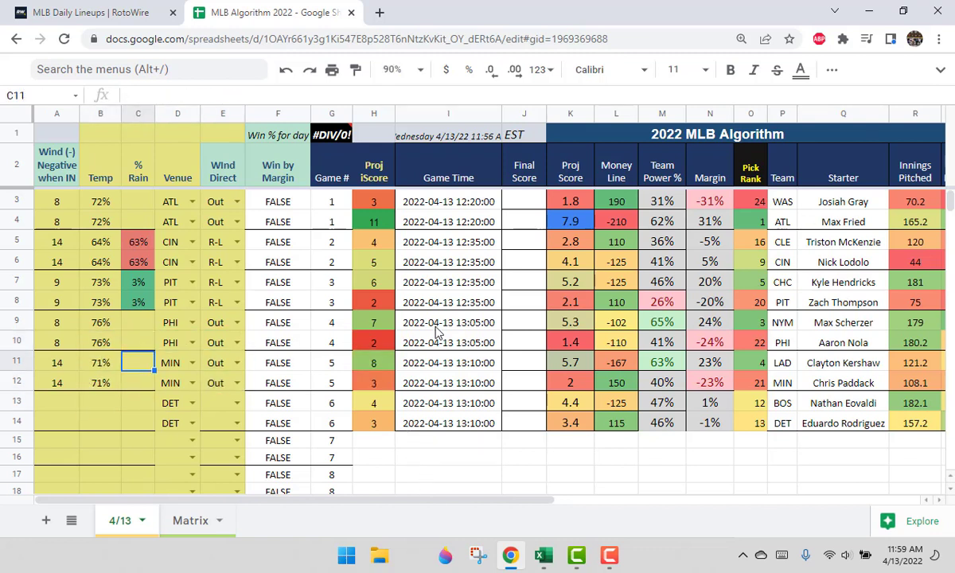
# - Check RotoWire, then copy the PIT game's R-L wind directions into the DET game rows
pyautogui.click(78, 12)
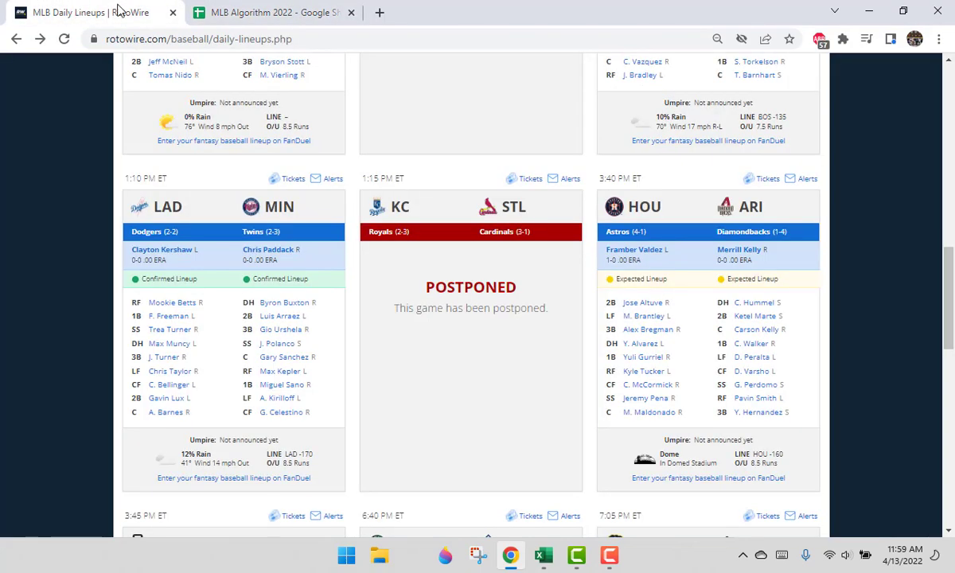
pyautogui.scroll(5, 399, 309)
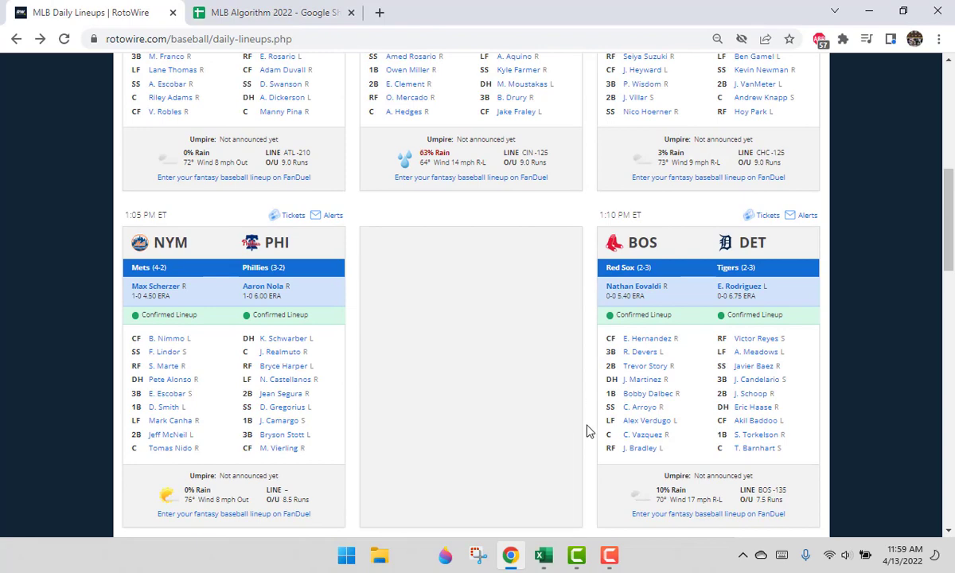
pyautogui.scroll(-3, 450, 396)
pyautogui.scroll(3, 449, 396)
pyautogui.click(323, 10)
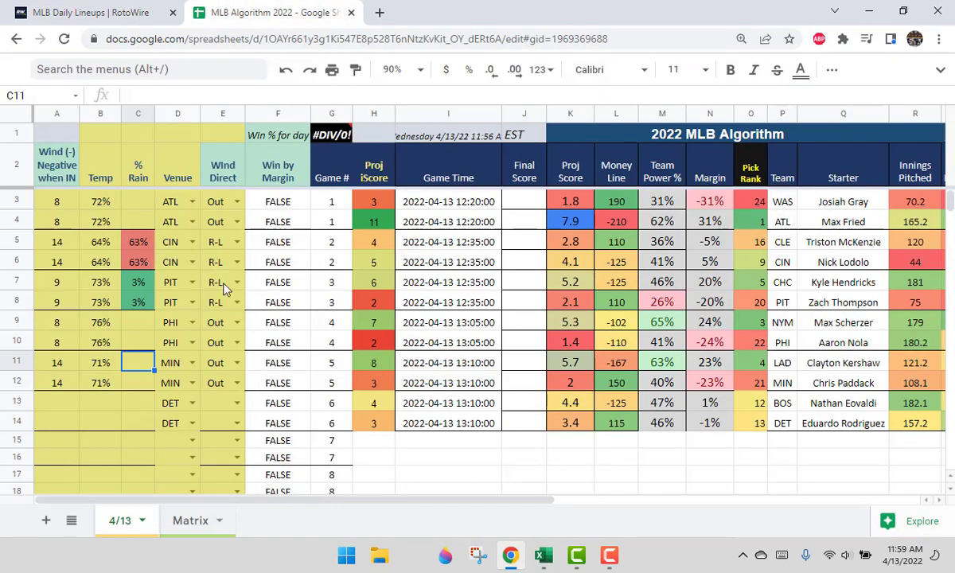
pyautogui.moveTo(223, 288); pyautogui.dragTo(227, 306)
pyautogui.hotkey('ctrl', 'c')
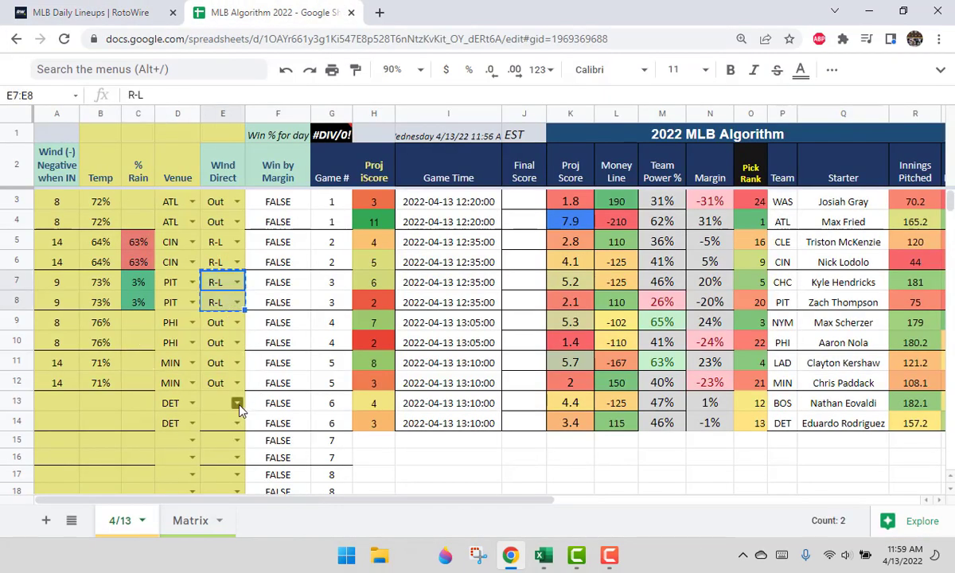
pyautogui.click(211, 405)
pyautogui.hotkey('ctrl', 'v')
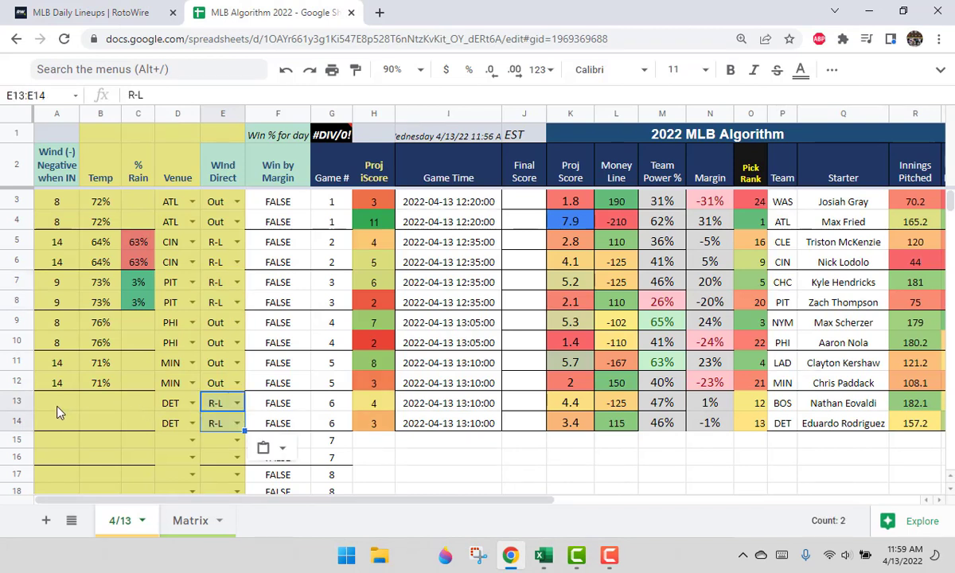
# - Enter wind 17 in both DET game rows
pyautogui.click(58, 402)
pyautogui.write('17')
pyautogui.press('Return')
pyautogui.write('17')
pyautogui.press('Return')
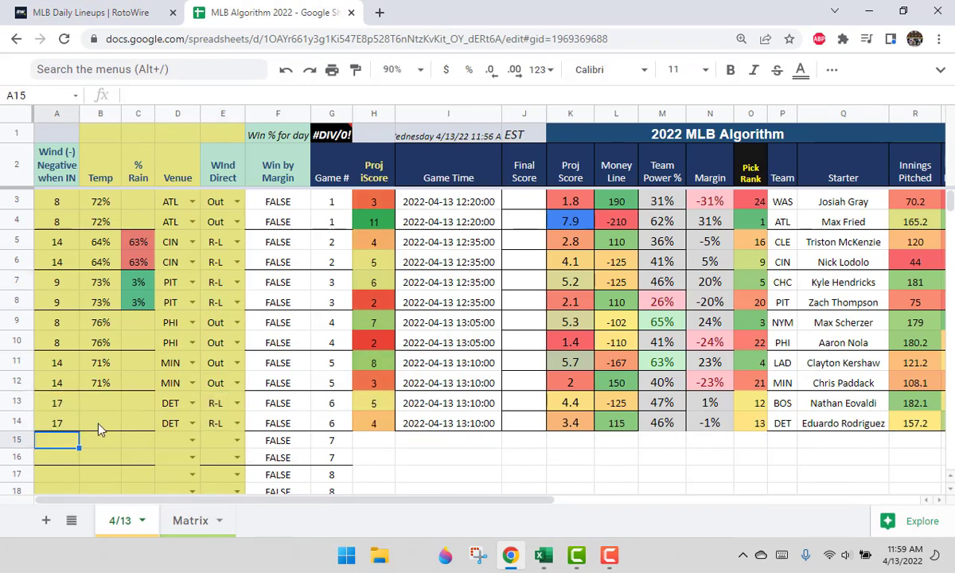
pyautogui.press('Right')
# - Enter 70% temperature in both DET game rows, checking RotoWire for the value
pyautogui.press('Up')
pyautogui.press('Up')
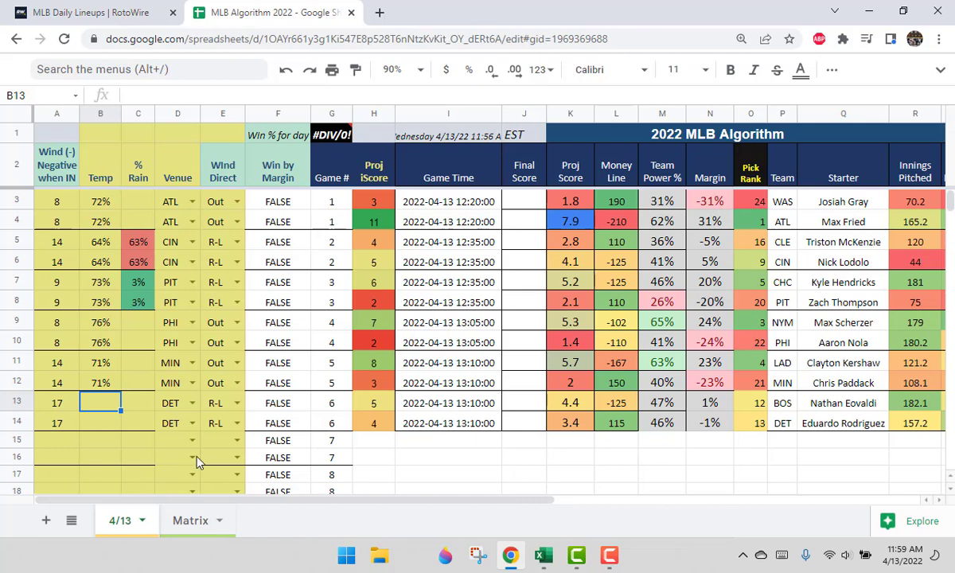
pyautogui.click(135, 9)
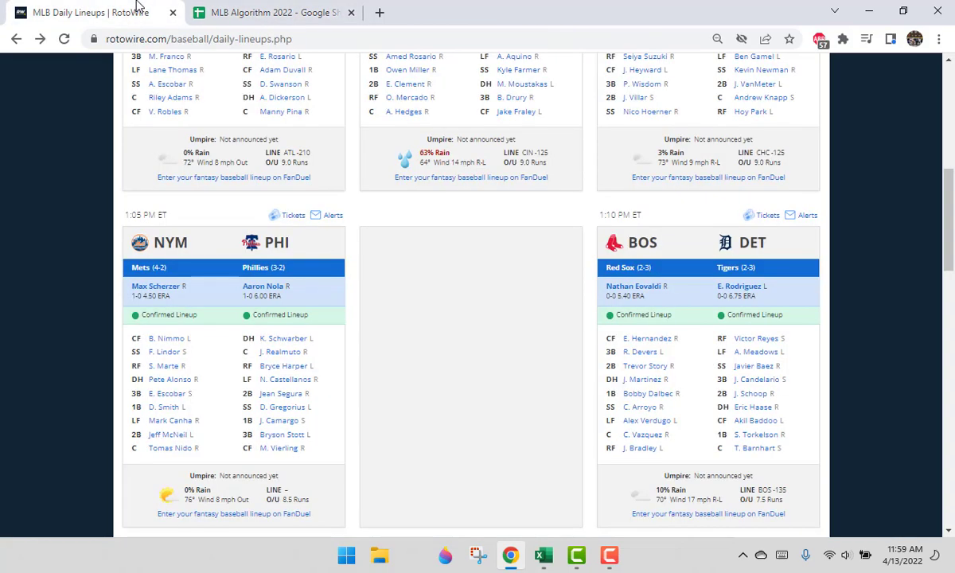
pyautogui.click(239, 12)
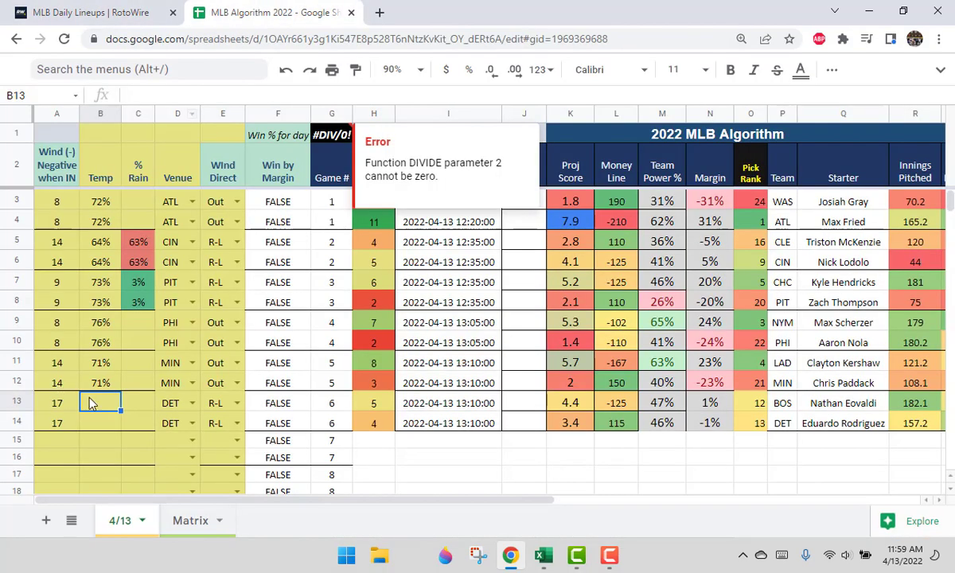
pyautogui.write('70')
pyautogui.press('Return')
pyautogui.write('70')
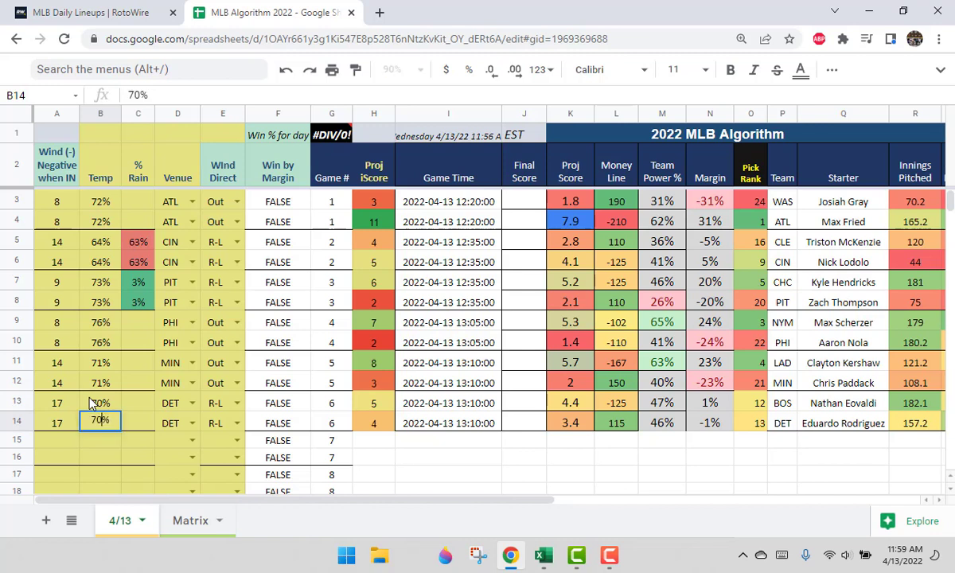
pyautogui.press('Up')
# - Enter 10% rain in both DET game rows
pyautogui.press('Right')
pyautogui.write('10')
pyautogui.press('Return')
pyautogui.write('10')
pyautogui.press('Up')
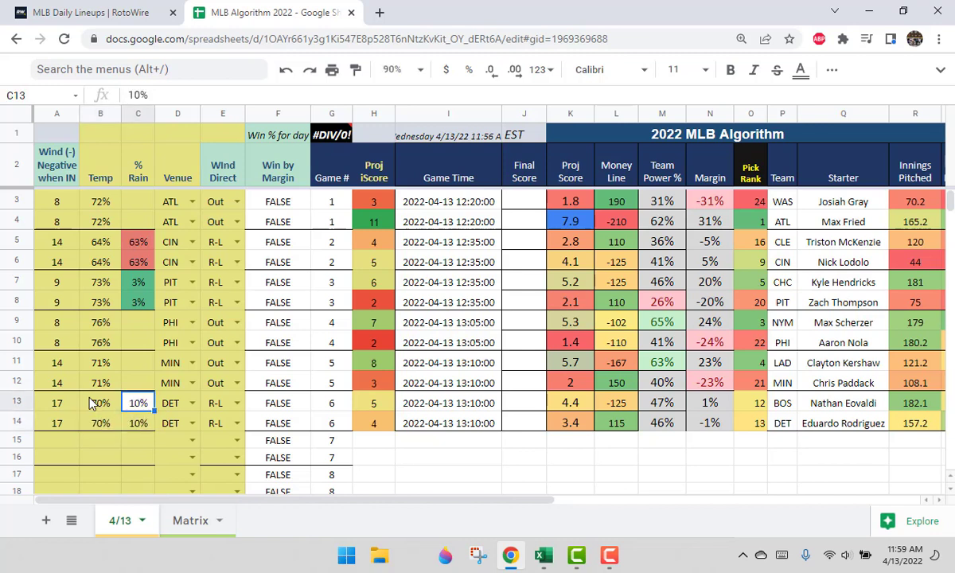
# - Enter 12% rain in both MIN game rows, confirming the value on RotoWire
pyautogui.press('Up')
pyautogui.press('Up')
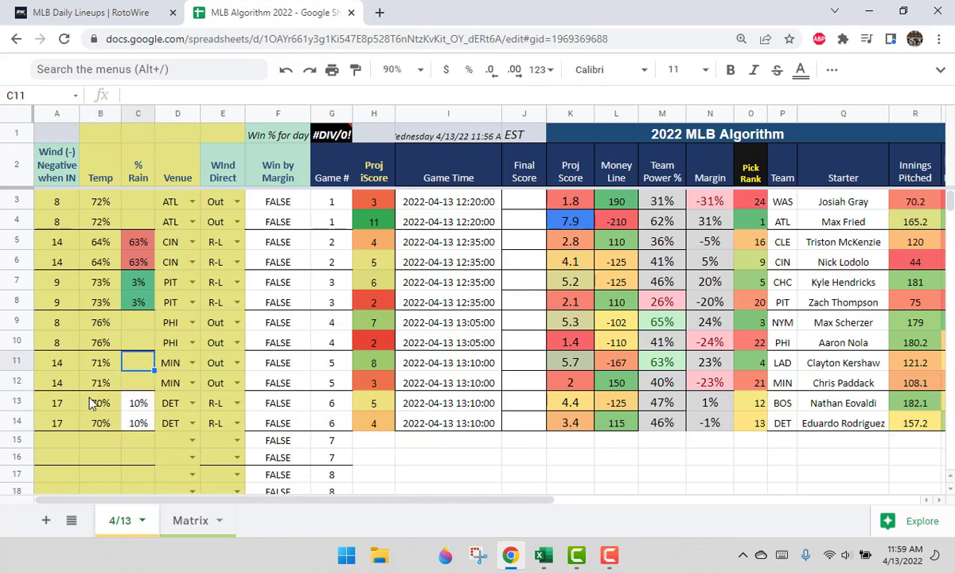
pyautogui.click(140, 9)
pyautogui.click(239, 11)
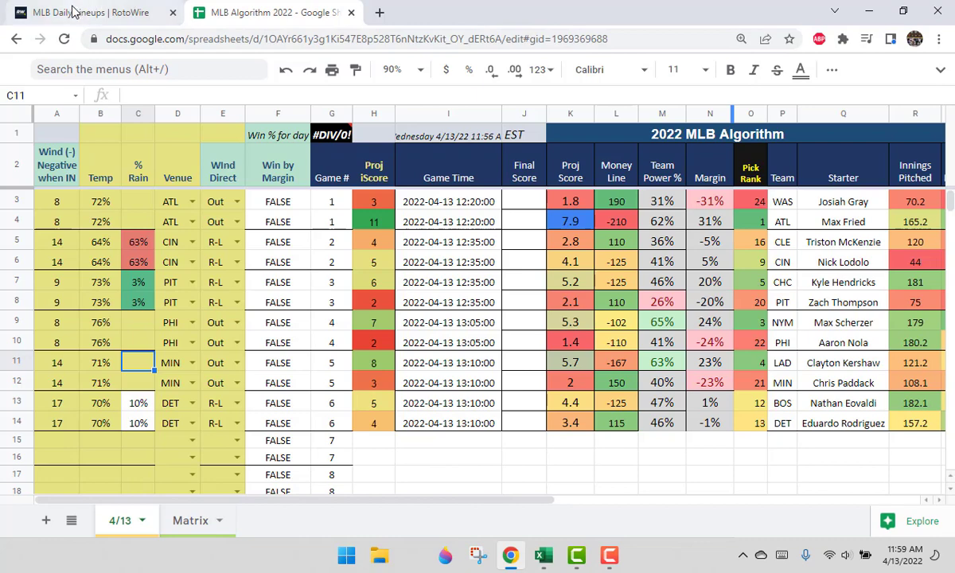
pyautogui.click(98, 15)
pyautogui.scroll(-5, 292, 278)
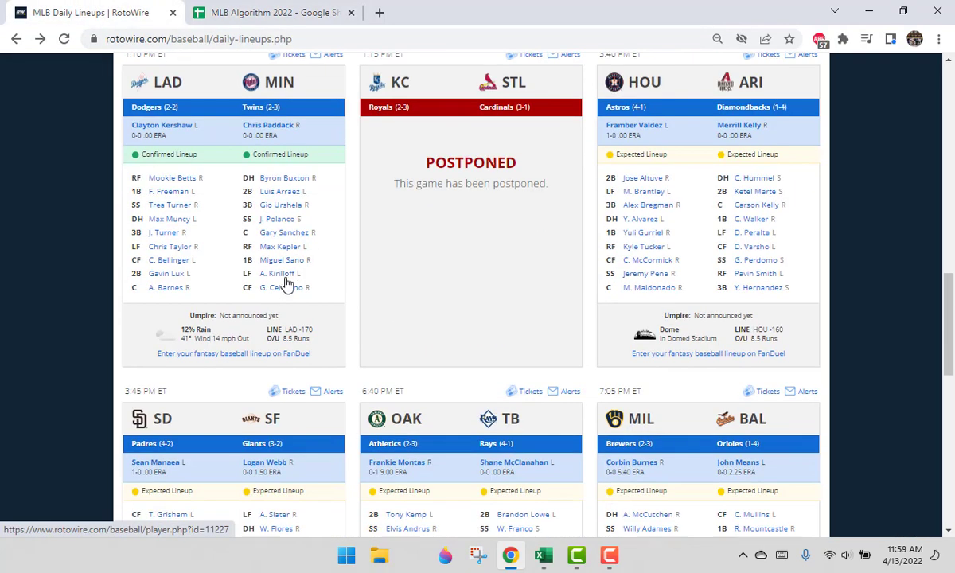
pyautogui.click(247, 12)
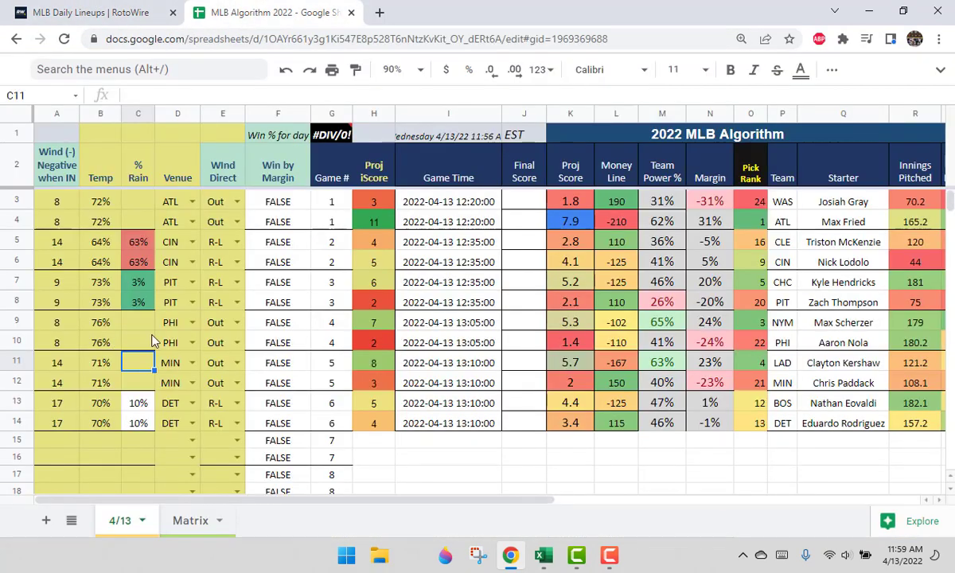
pyautogui.write('12%')
pyautogui.press('Return')
pyautogui.write('12%')
pyautogui.press('Return')
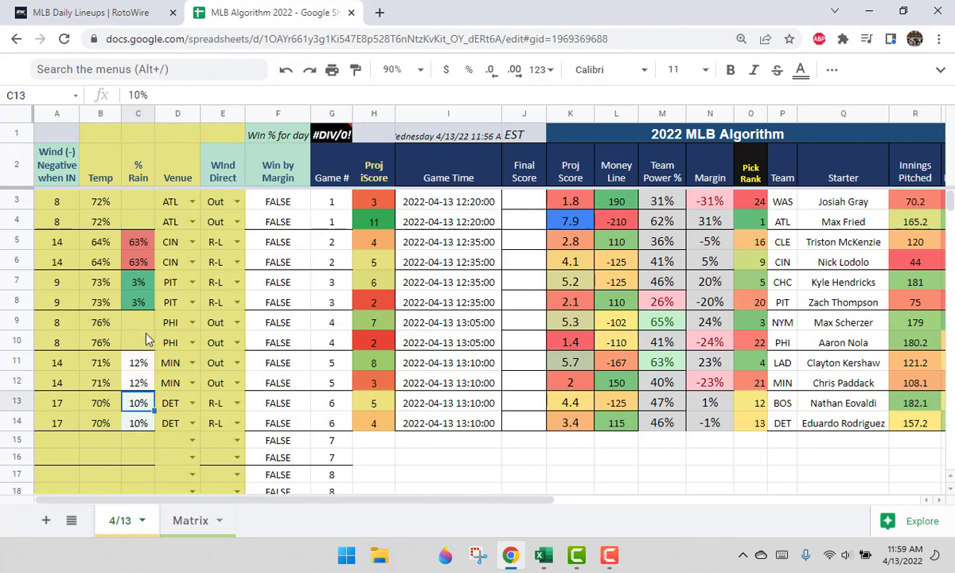
pyautogui.click(370, 282)
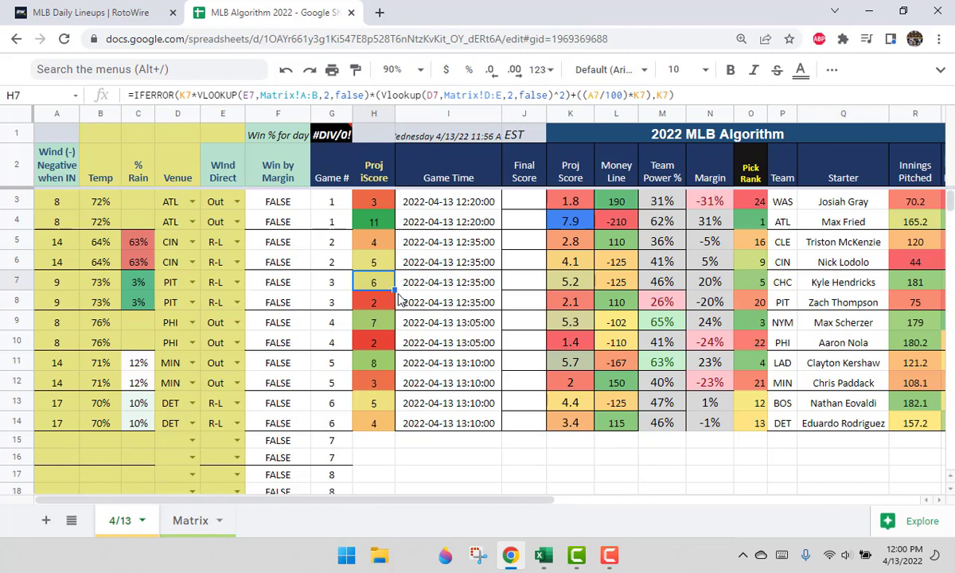
# - Select the first game's projected scores in H3:H4 and scroll right to the P-Stat Year column
pyautogui.click(363, 213)
pyautogui.keyDown('shift'); pyautogui.click(374, 202); pyautogui.keyUp('shift')
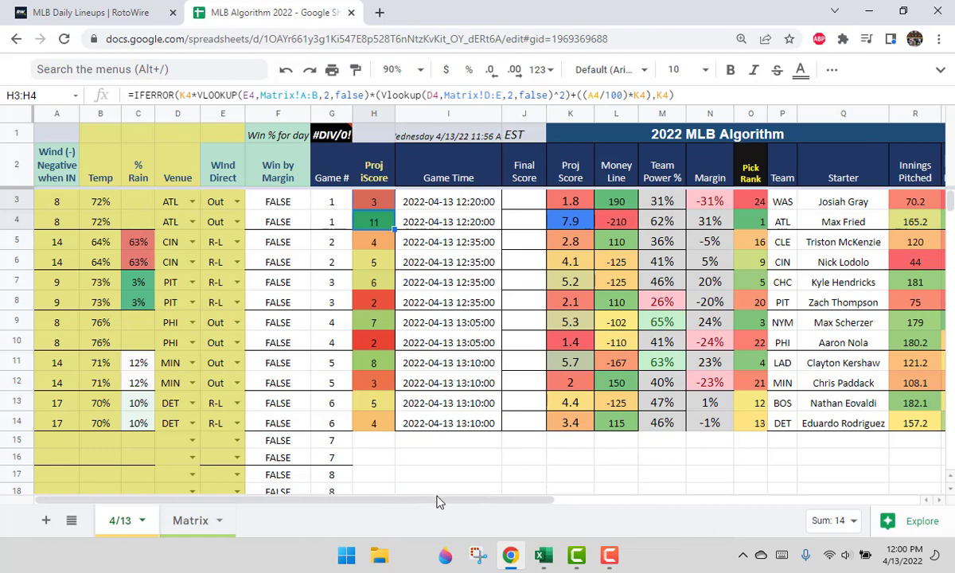
pyautogui.moveTo(452, 502); pyautogui.dragTo(513, 512)
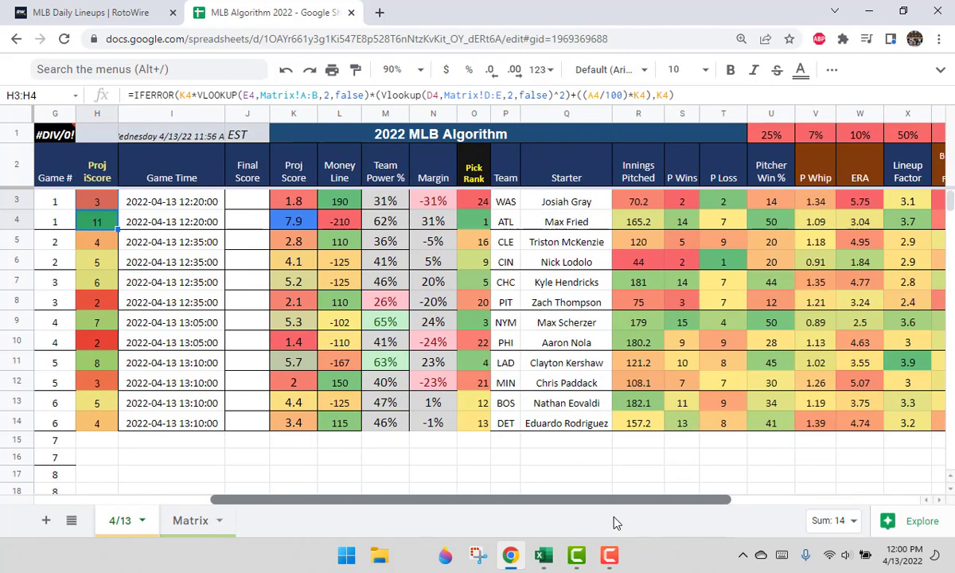
pyautogui.hscroll(5, 614, 522)
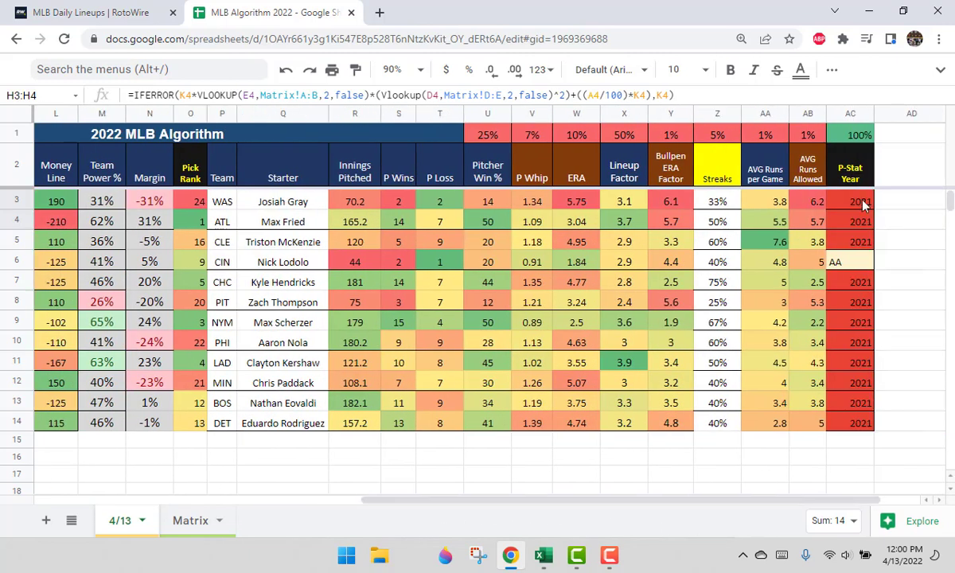
# - Re-enter the first pitcher's P-Stat Year in AC3, then switch to the Excel MLB 4-12 workbook
pyautogui.click(863, 204)
pyautogui.write('2022')
pyautogui.press('Return')
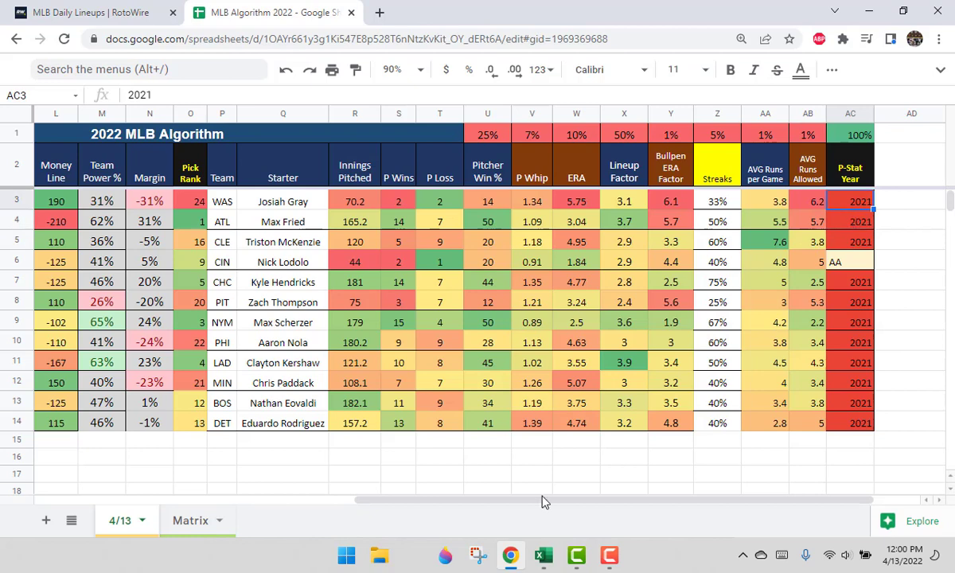
pyautogui.hotkey('alt', 'Tab')
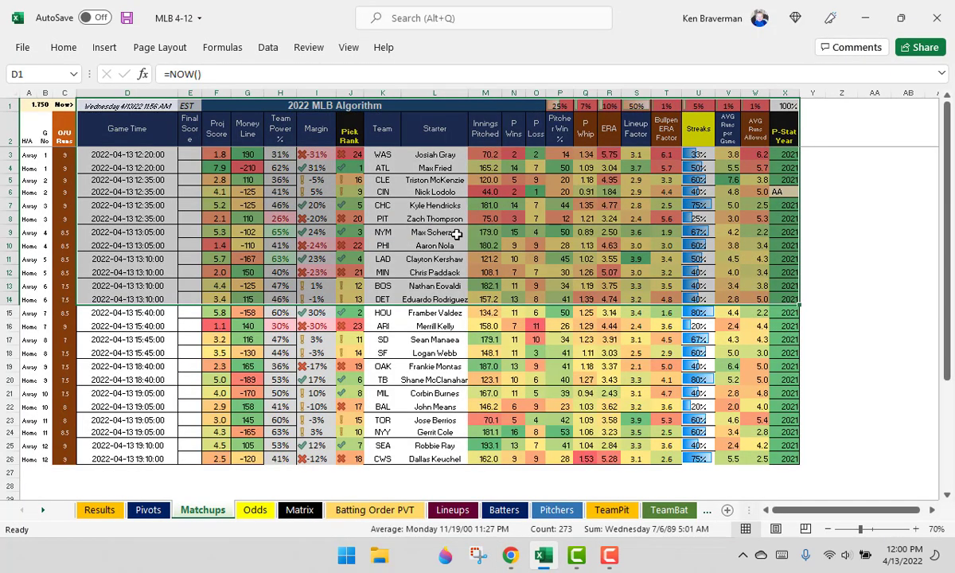
pyautogui.click(698, 179)
pyautogui.click(792, 151)
pyautogui.write('202')
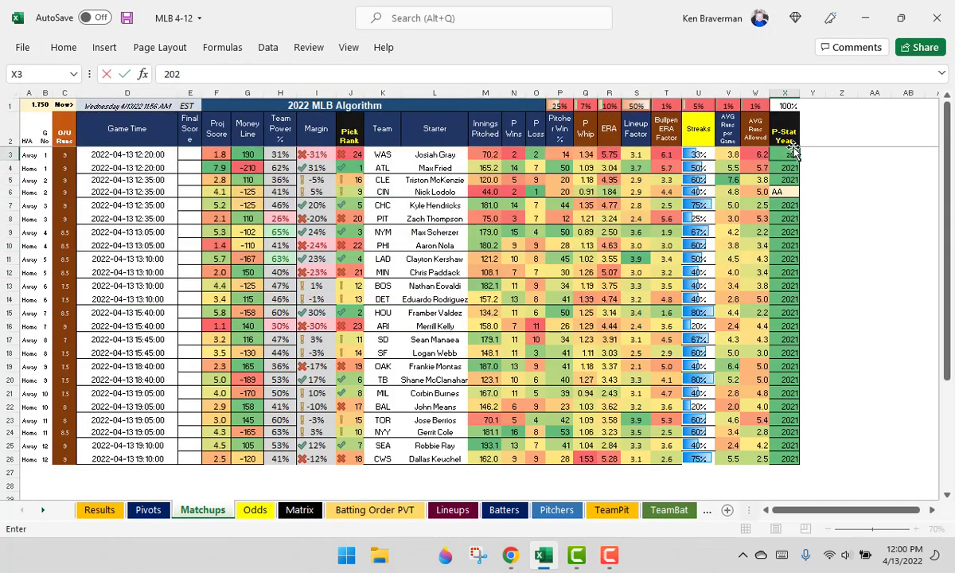
pyautogui.press('Return')
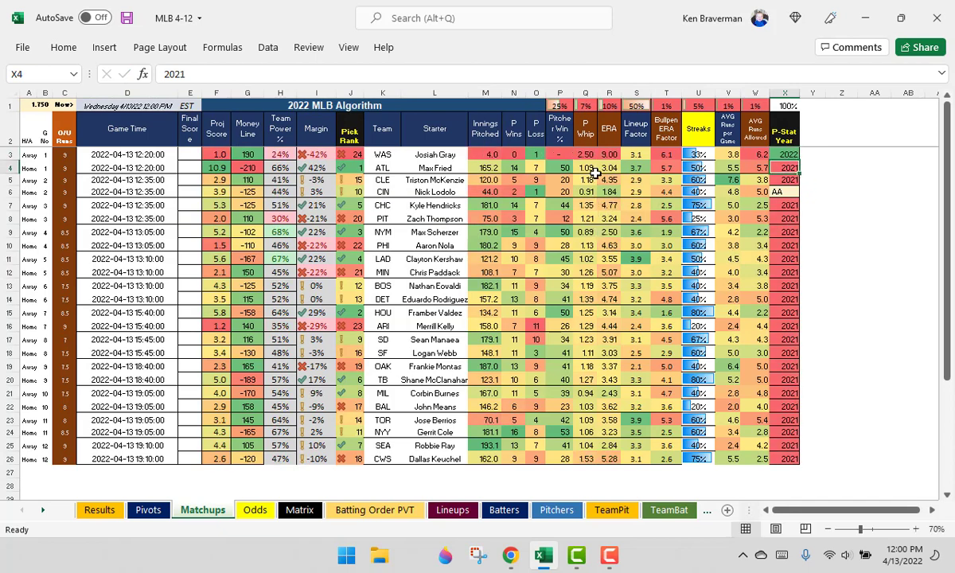
pyautogui.click(608, 154)
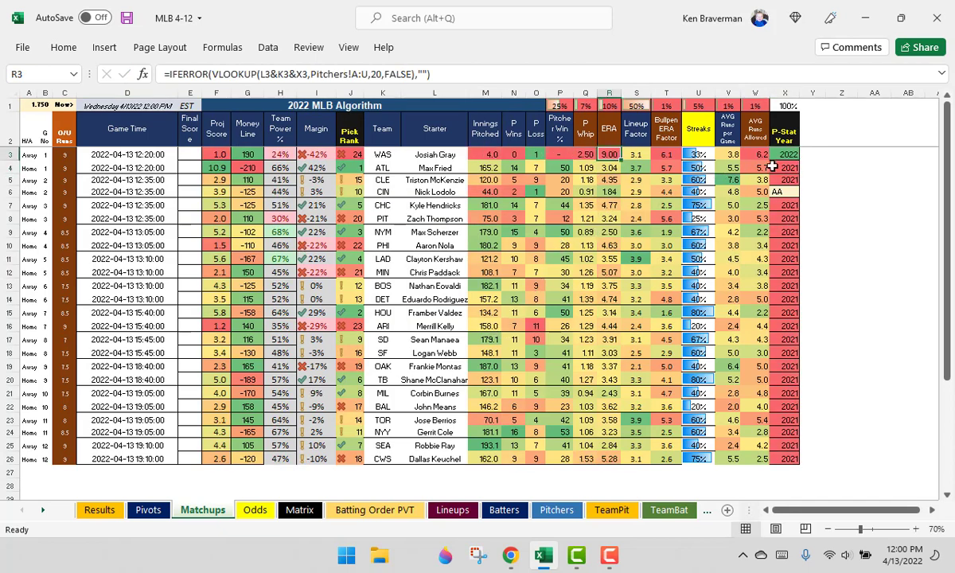
pyautogui.keyDown('ctrl'); pyautogui.scroll(2, 646, 217); pyautogui.keyUp('ctrl')
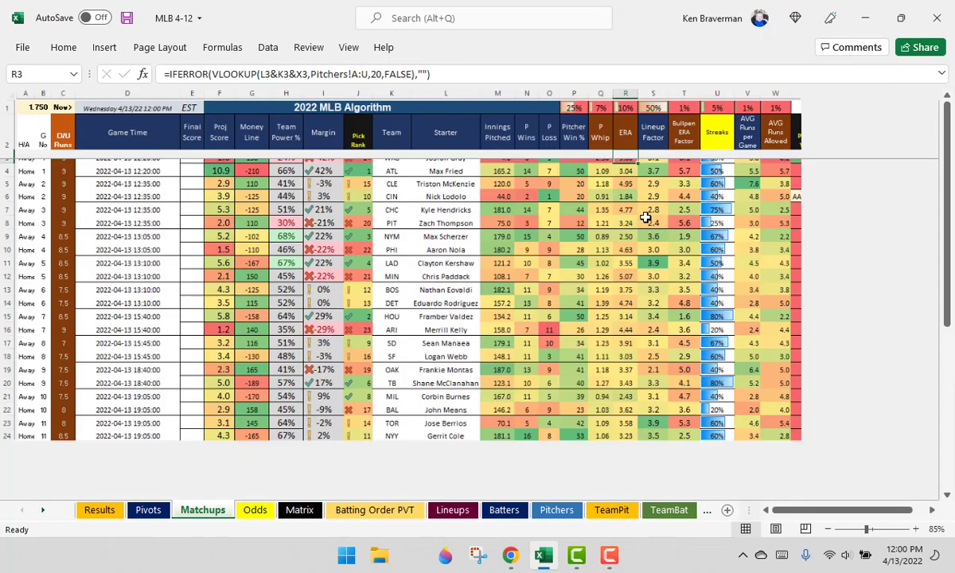
pyautogui.keyDown('ctrl'); pyautogui.scroll(-1, 691, 207); pyautogui.keyUp('ctrl')
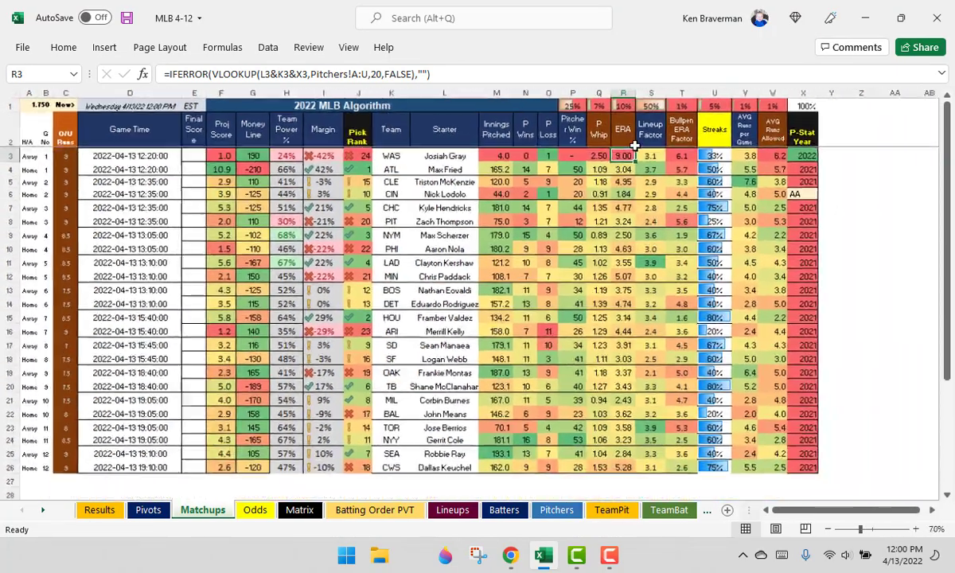
pyautogui.moveTo(497, 153); pyautogui.dragTo(585, 154)
pyautogui.click(784, 154)
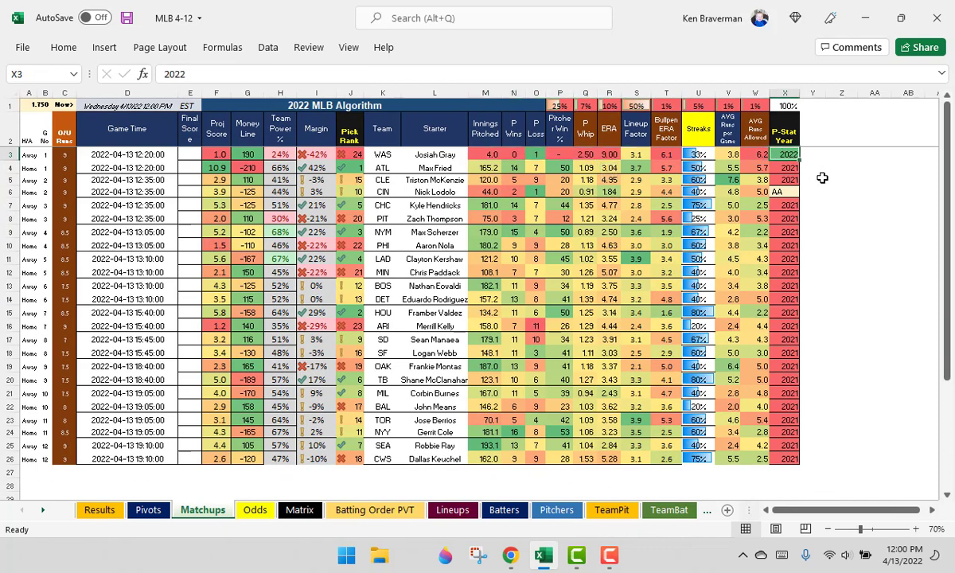
pyautogui.write('2021')
pyautogui.press('Return')
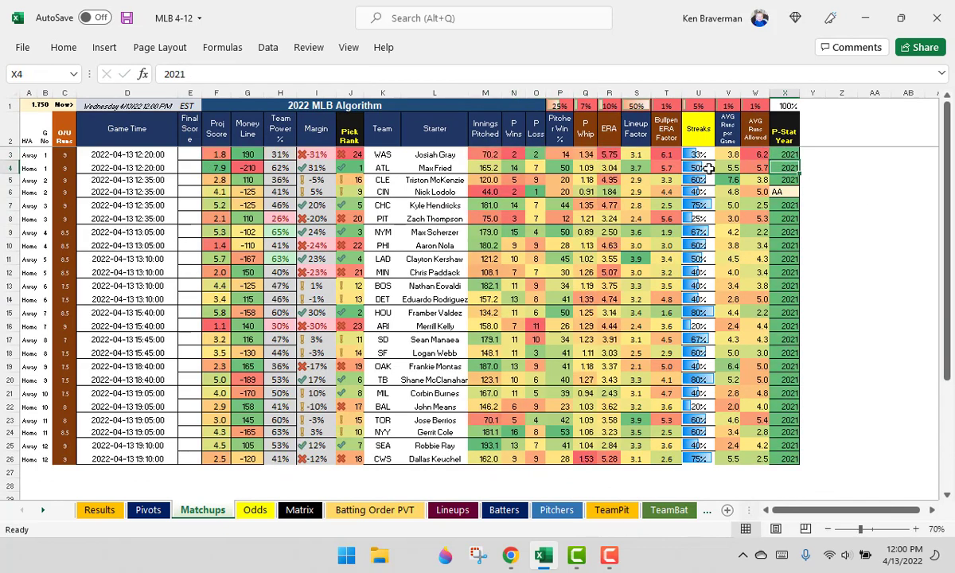
pyautogui.click(607, 154)
pyautogui.click(784, 154)
pyautogui.write('2022')
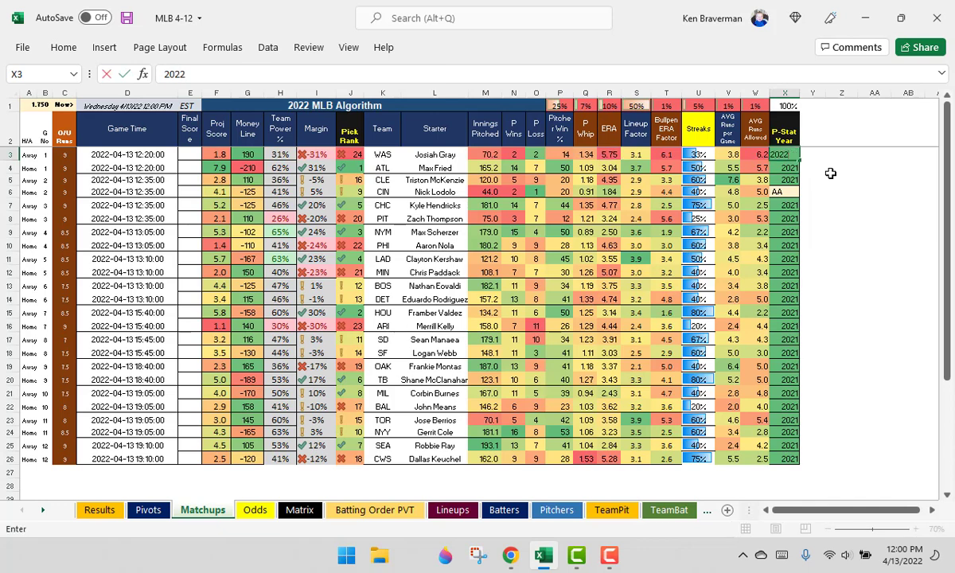
pyautogui.press('Return')
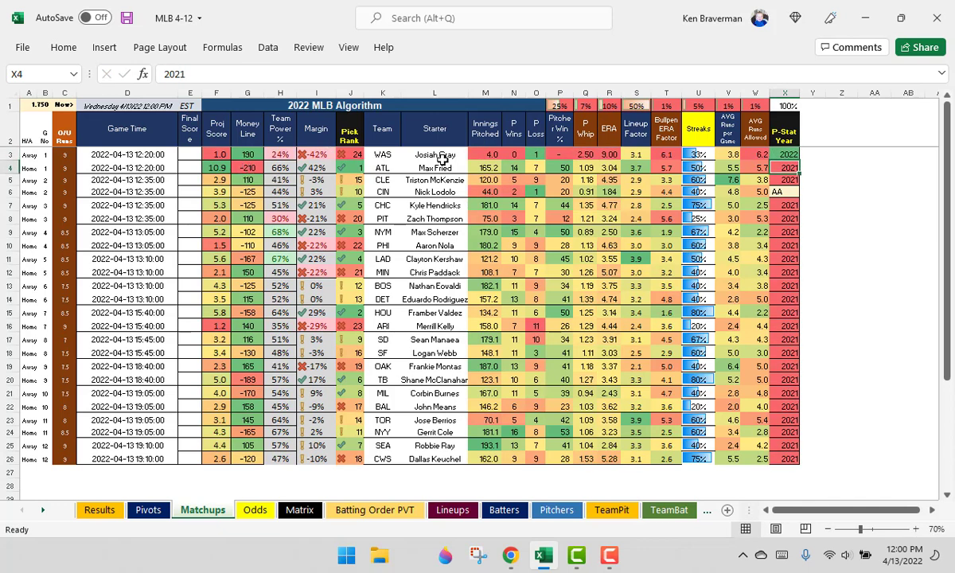
pyautogui.hotkey('ctrl', 'z')
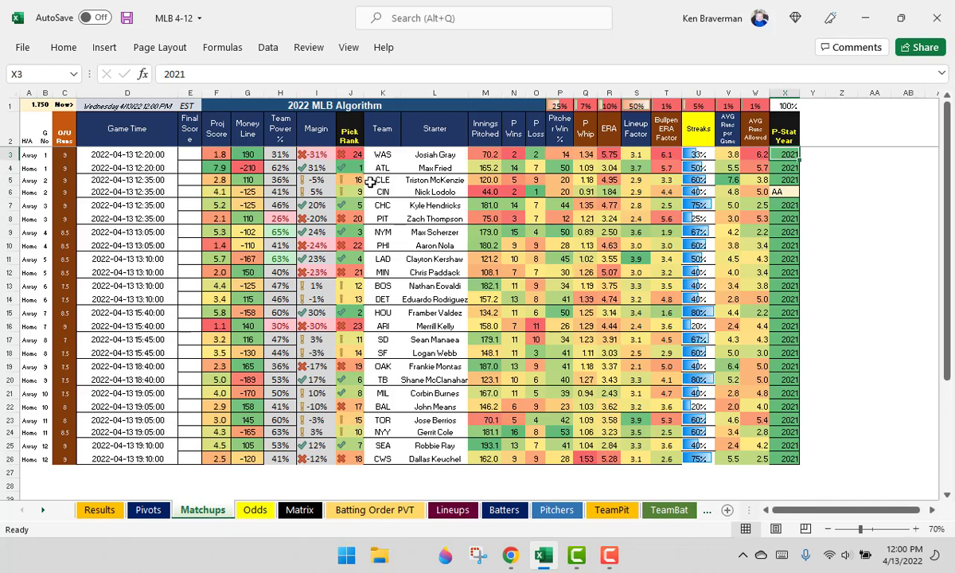
pyautogui.click(510, 561)
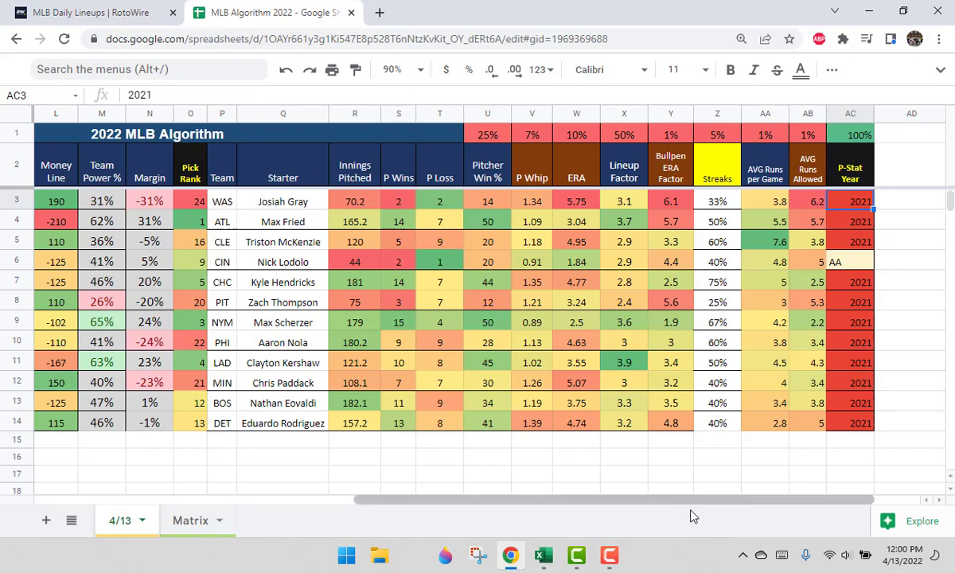
pyautogui.moveTo(693, 501); pyautogui.dragTo(541, 511)
pyautogui.click(449, 225)
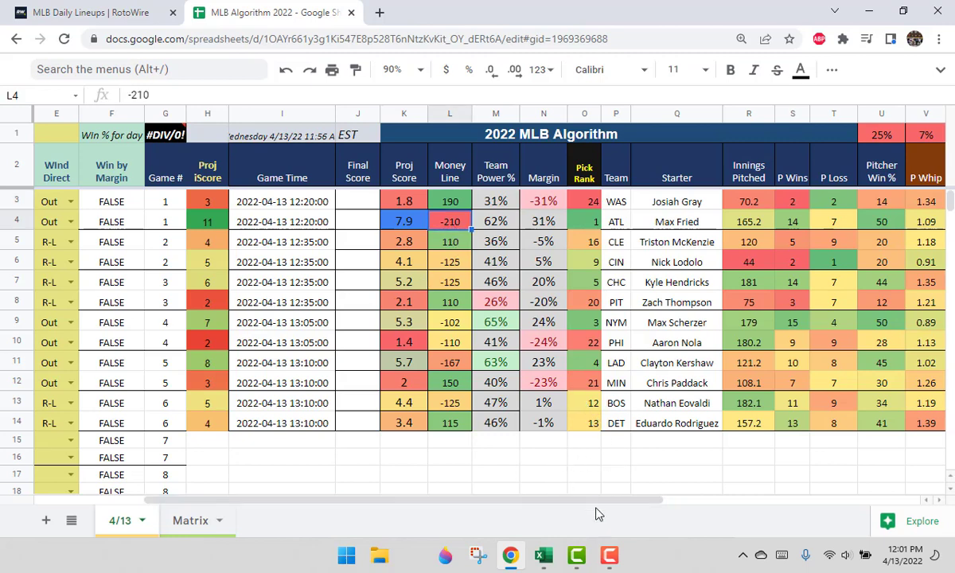
pyautogui.moveTo(597, 510); pyautogui.dragTo(538, 384)
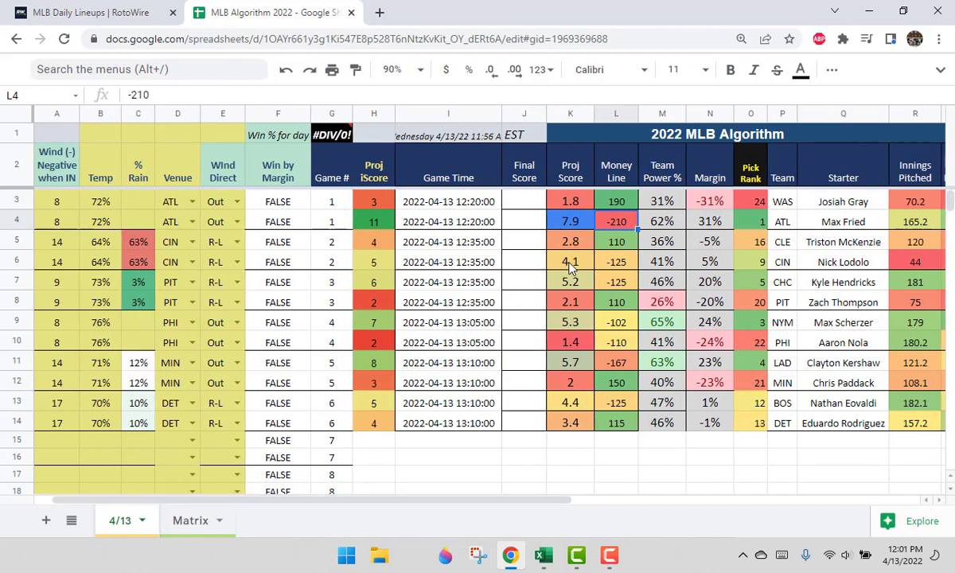
pyautogui.moveTo(555, 263); pyautogui.dragTo(553, 239)
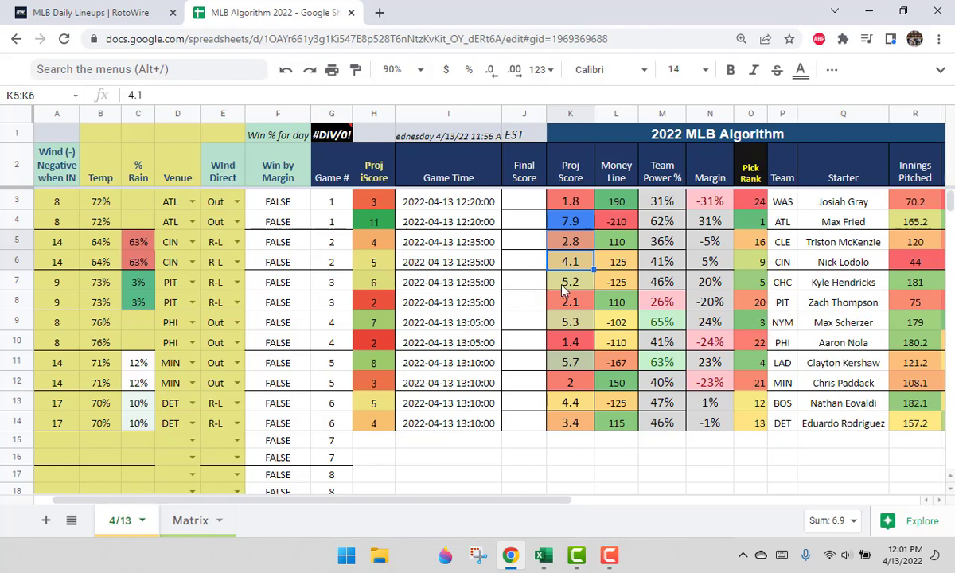
pyautogui.click(630, 306)
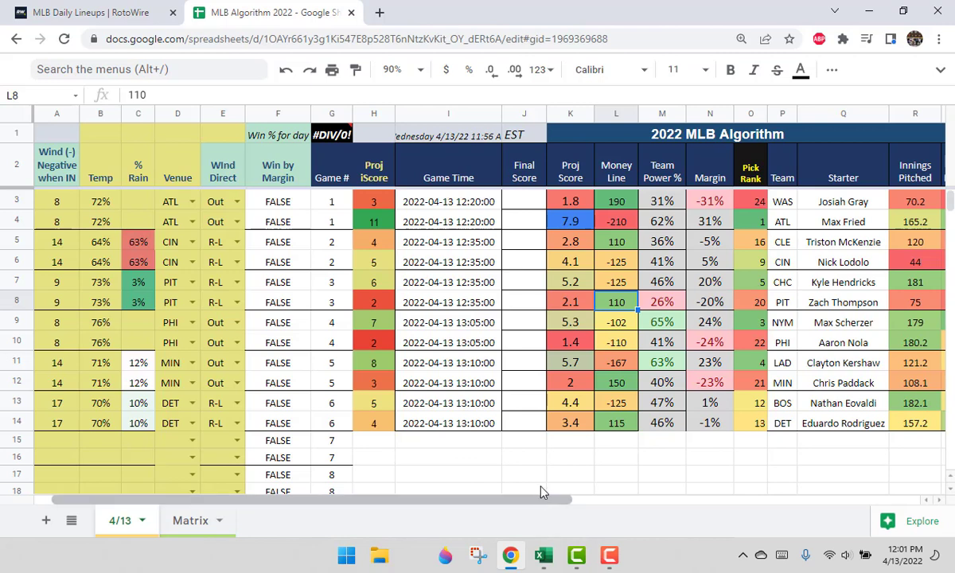
pyautogui.click(537, 555)
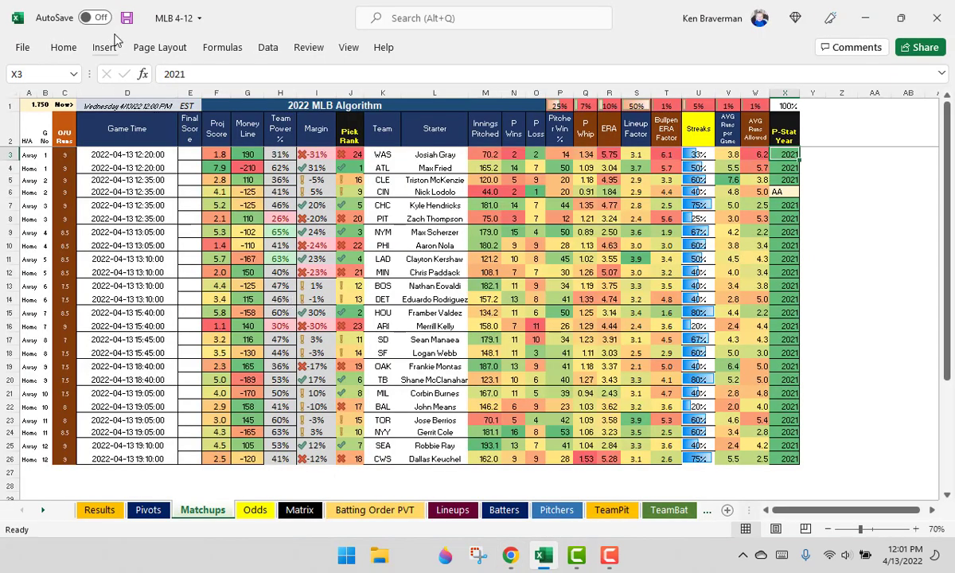
# - Enter the first game's final scores: 2 in E3 and 10 in E4
pyautogui.hotkey('ctrl', 'Home')
pyautogui.press('Left')
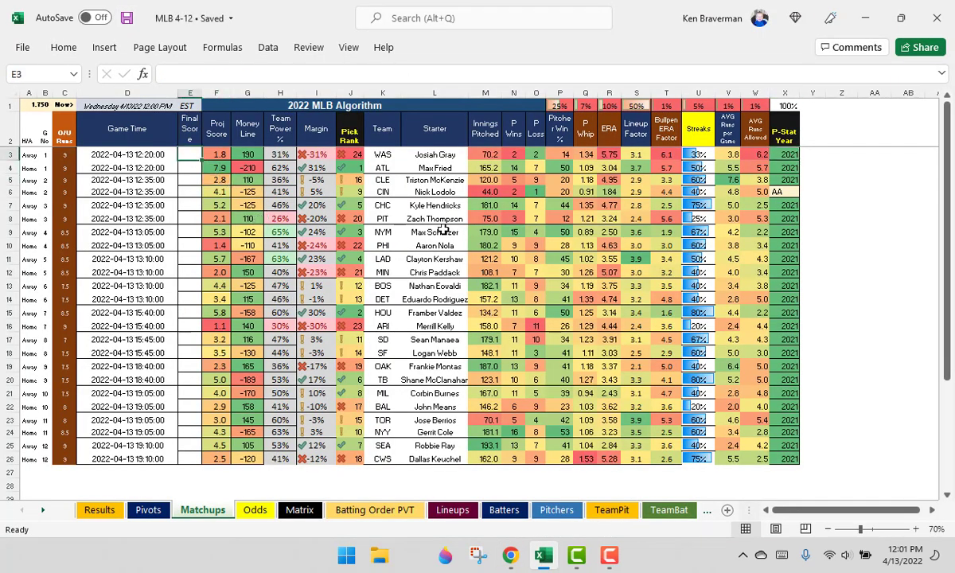
pyautogui.write('2')
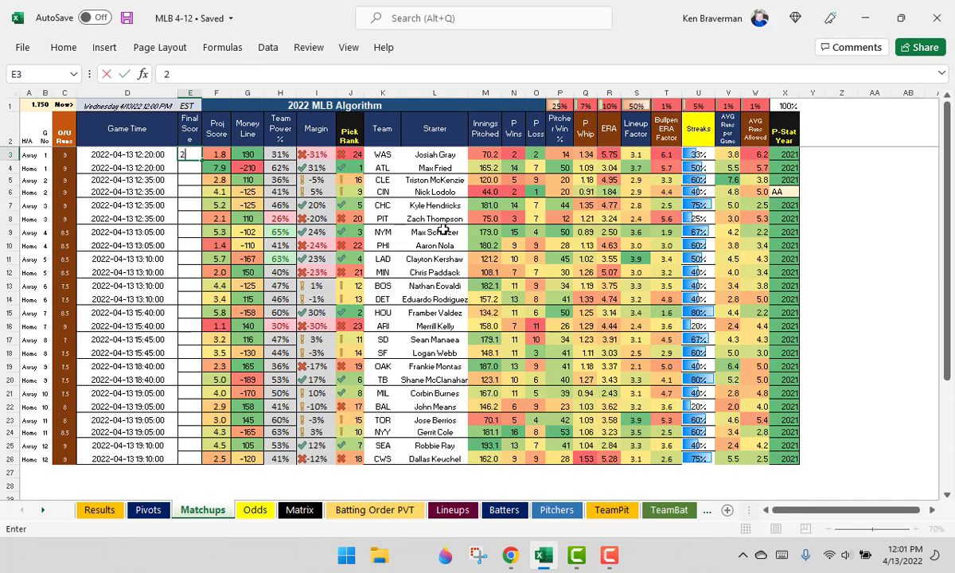
pyautogui.press('Return')
pyautogui.write('10')
pyautogui.press('Return')
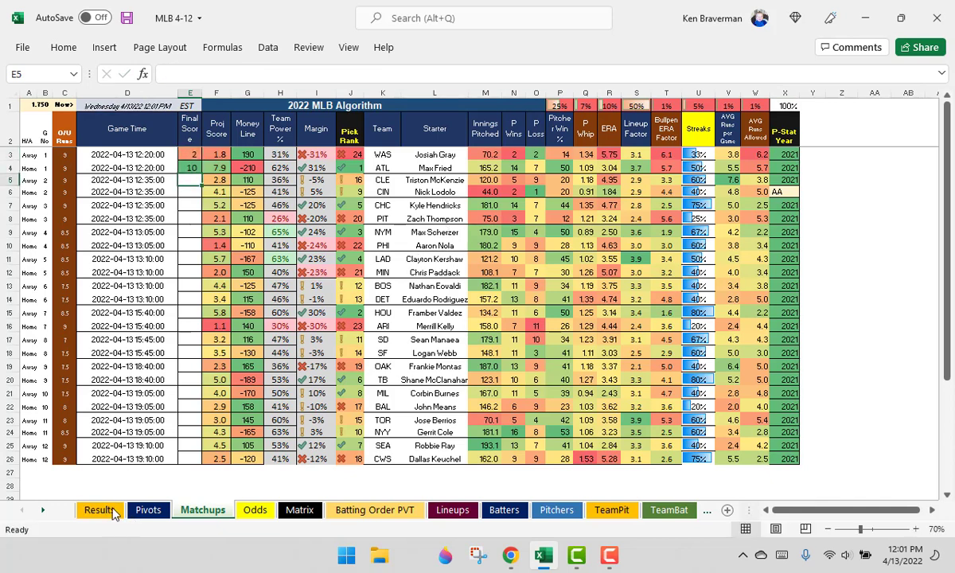
# - Refresh the pivot table on the Pivots sheet and check the Final Runs value of 10
pyautogui.click(146, 510)
pyautogui.rightClick(358, 266)
pyautogui.click(405, 287)
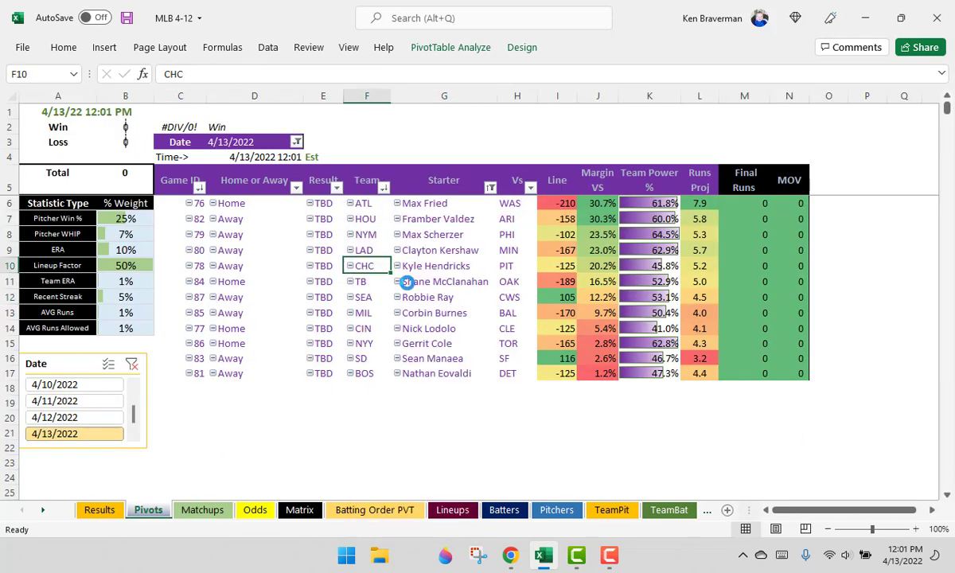
pyautogui.click(762, 204)
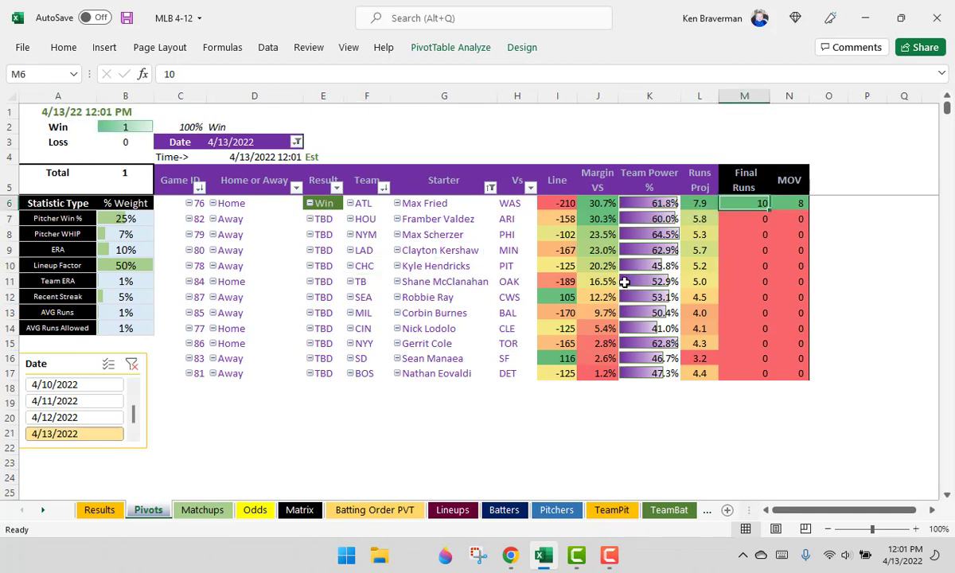
# - Undo the test scores and pivot refresh, then save the MLB 4-12 workbook
pyautogui.hotkey('ctrl', 'z')
pyautogui.hotkey('ctrl', 'pagedown')
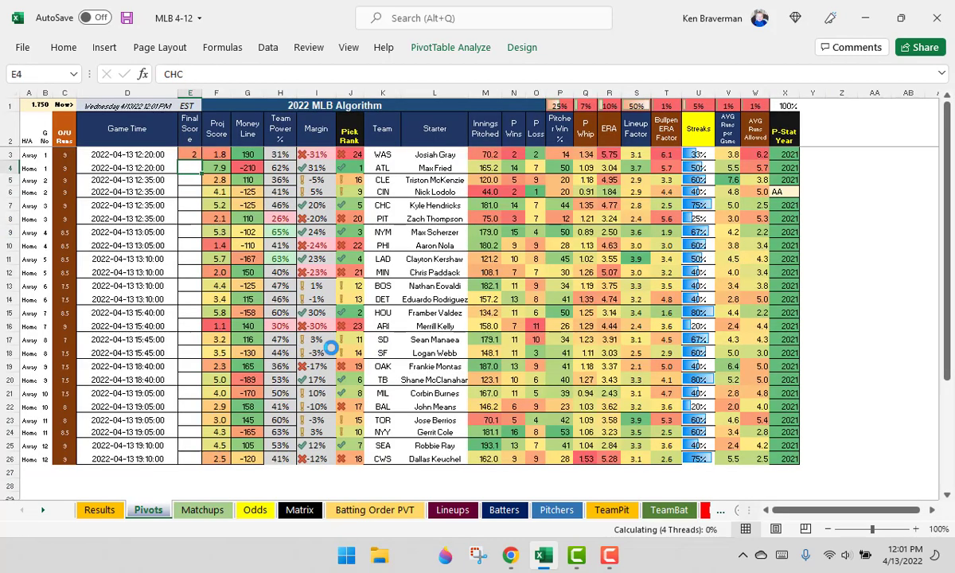
pyautogui.click(280, 299)
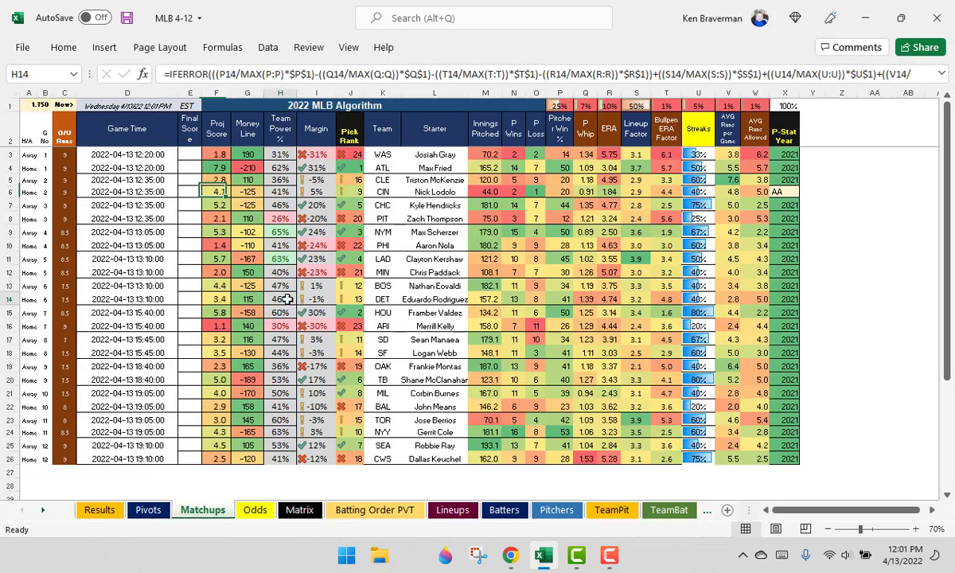
pyautogui.click(125, 18)
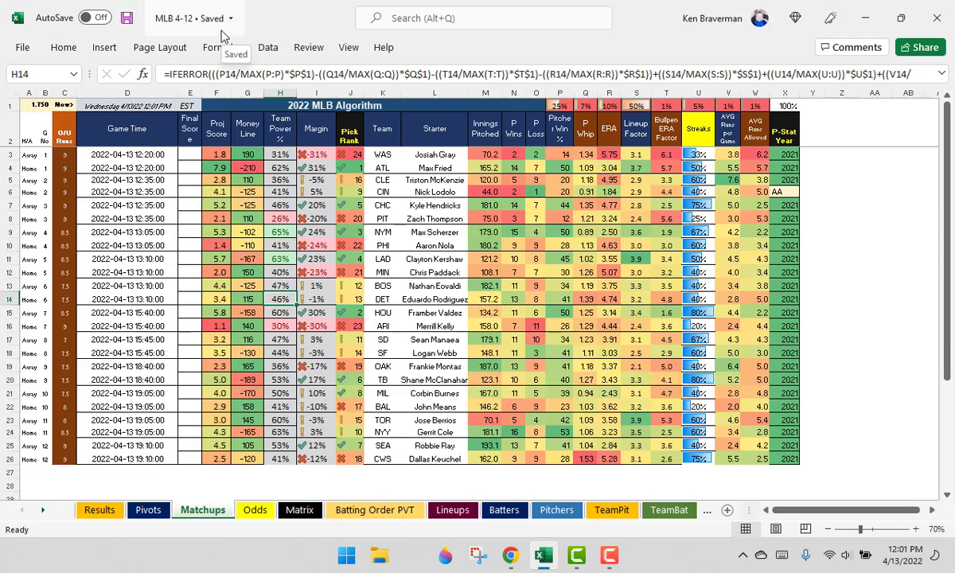